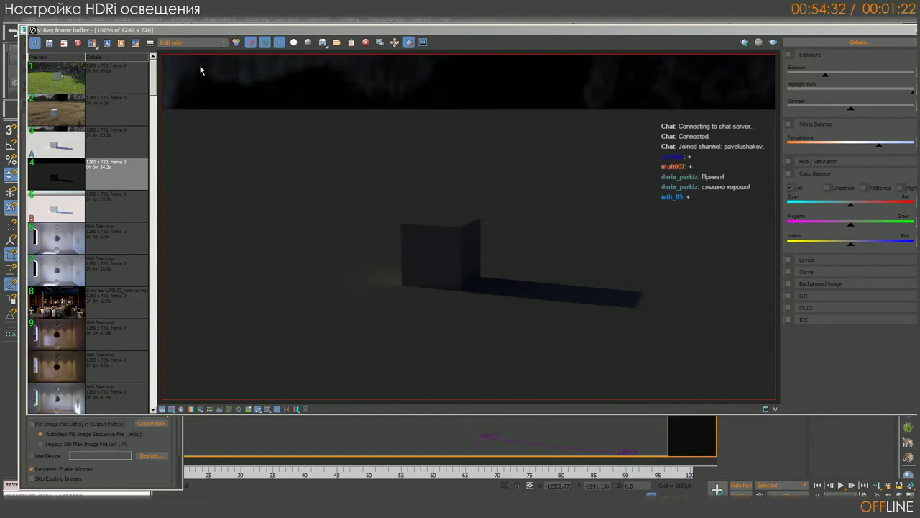
- Leave the frame buffer history and bring forward the Slate editor showing the Bryant_Park_2k.hdr map
{"action": "mouse_move", "coordinate": [154, 82]}
{"action": "left_mouse_down"}
{"action": "mouse_move", "coordinate": [163, 131]}
{"action": "mouse_move", "coordinate": [151, 271]}
{"action": "mouse_move", "coordinate": [165, 226]}
{"action": "mouse_move", "coordinate": [171, 88]}
{"action": "left_mouse_up"}
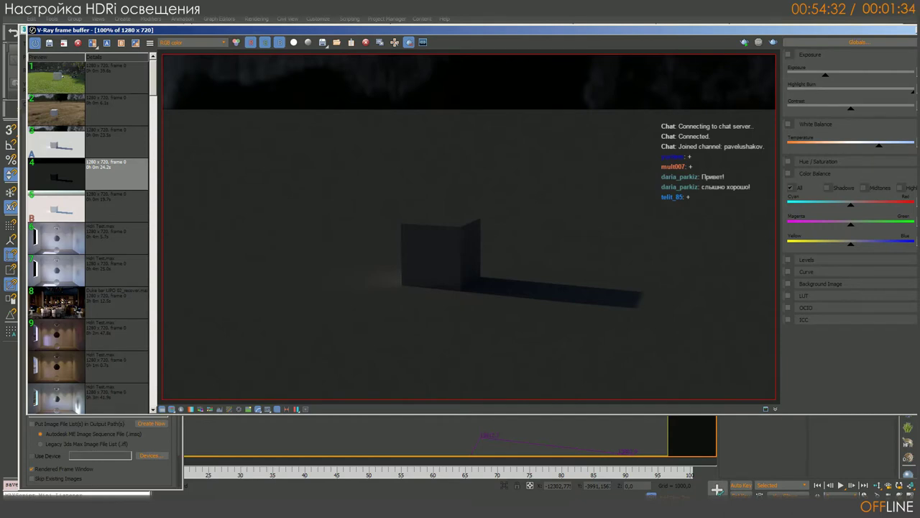
{"action": "left_click", "coordinate": [93, 43]}
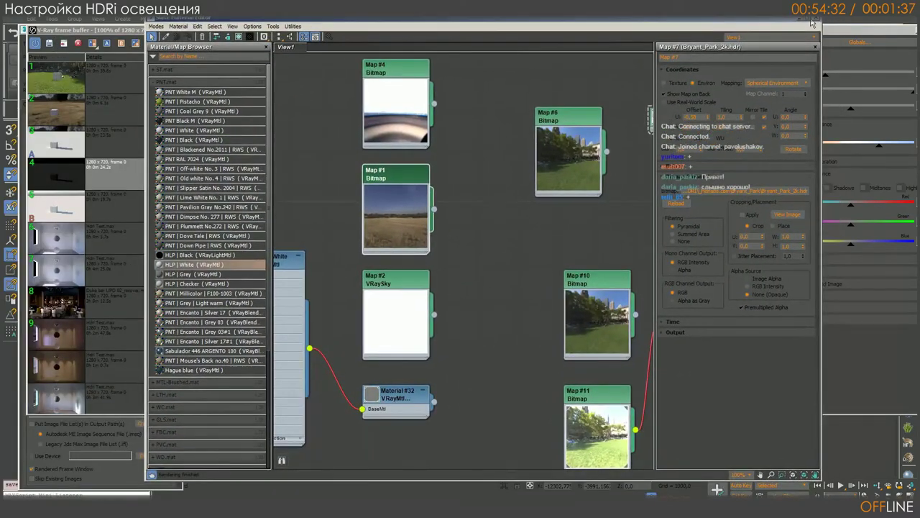
- Maximize the Slate editor and add a new VRayHDRI map node, Map #12
{"action": "left_click", "coordinate": [812, 24]}
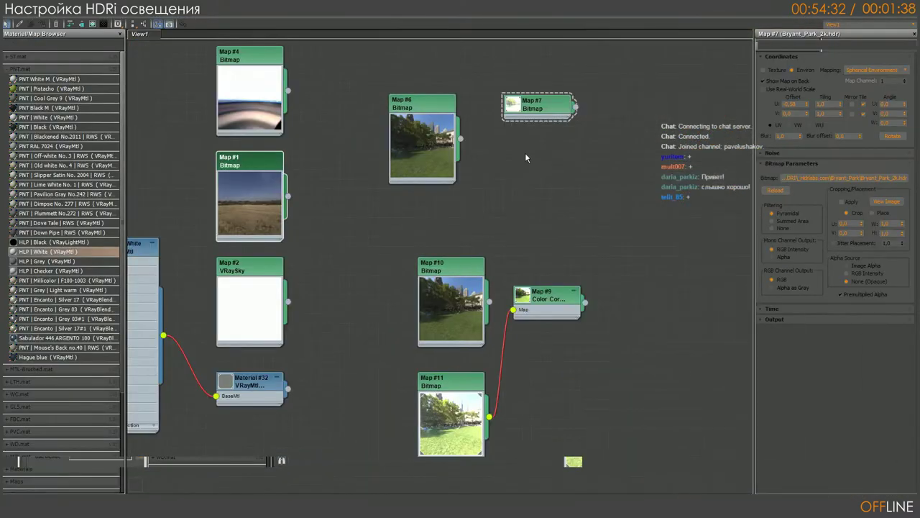
{"action": "middle_click_drag", "start_coordinate": [524, 152], "coordinate": [385, 287]}
{"action": "right_click", "coordinate": [466, 105]}
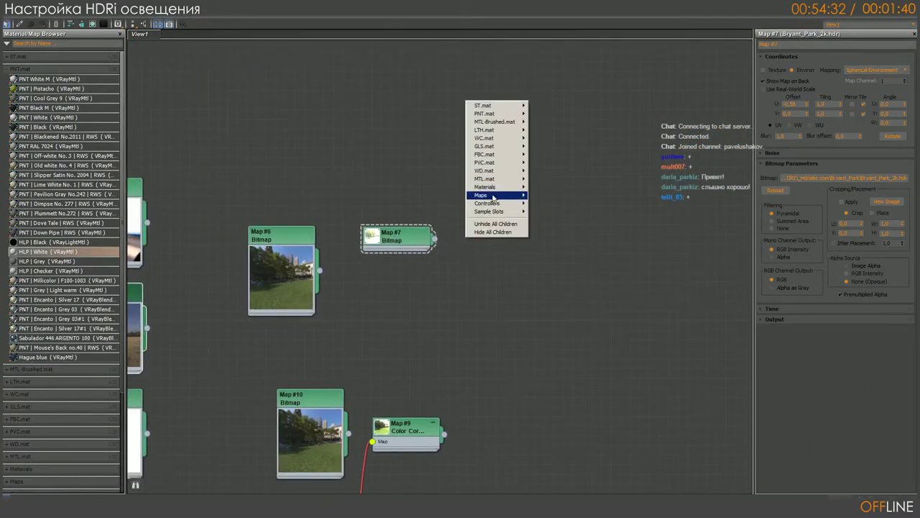
{"action": "mouse_move", "coordinate": [496, 195]}
{"action": "mouse_move", "coordinate": [543, 227]}
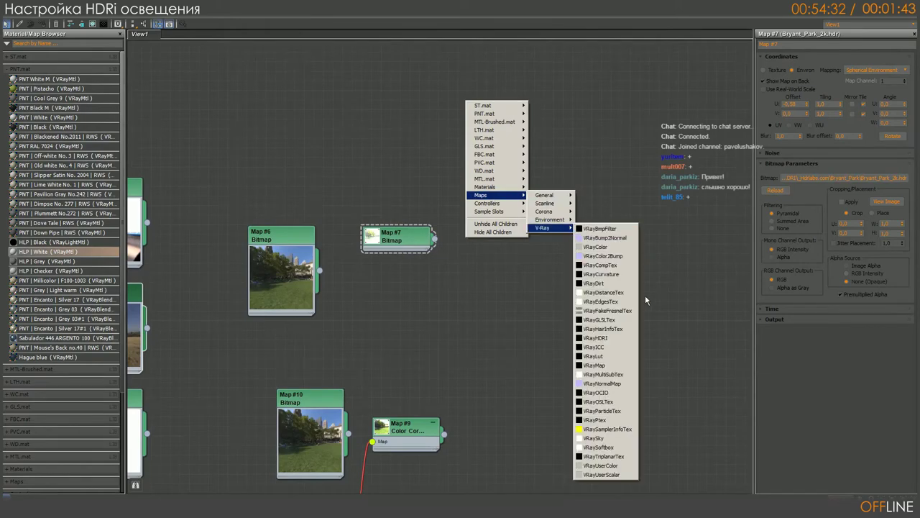
{"action": "left_click", "coordinate": [602, 338]}
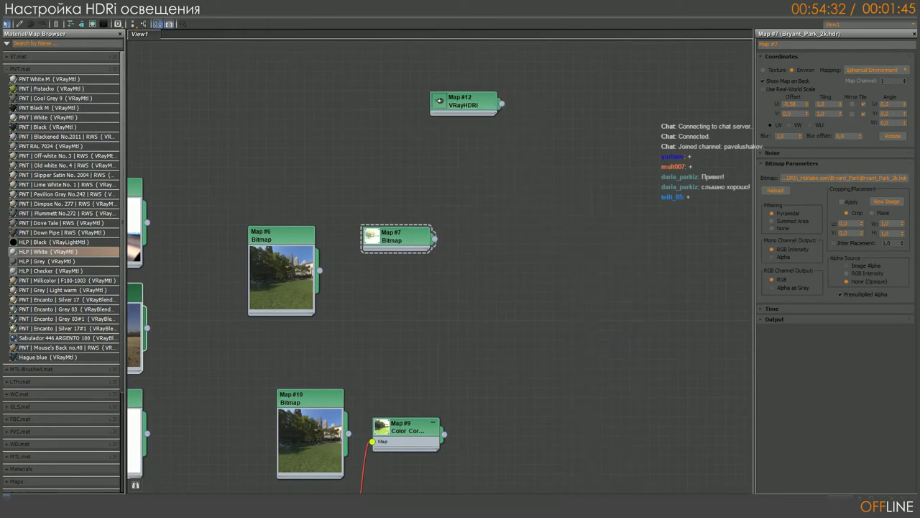
- Enable and enlarge Map #12's preview, reposition the node, and show its parameters
{"action": "left_click", "coordinate": [438, 102]}
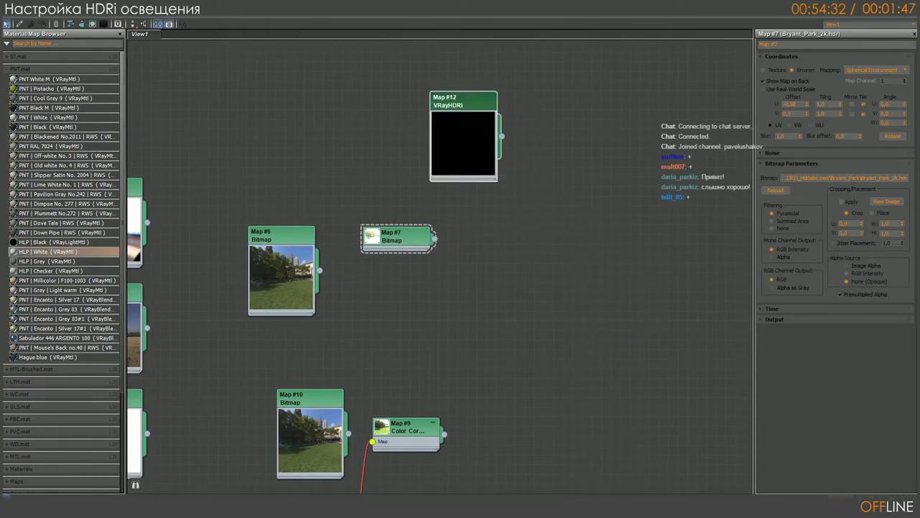
{"action": "left_click_drag", "start_coordinate": [502, 186], "coordinate": [555, 237]}
{"action": "left_click_drag", "start_coordinate": [492, 101], "coordinate": [503, 53]}
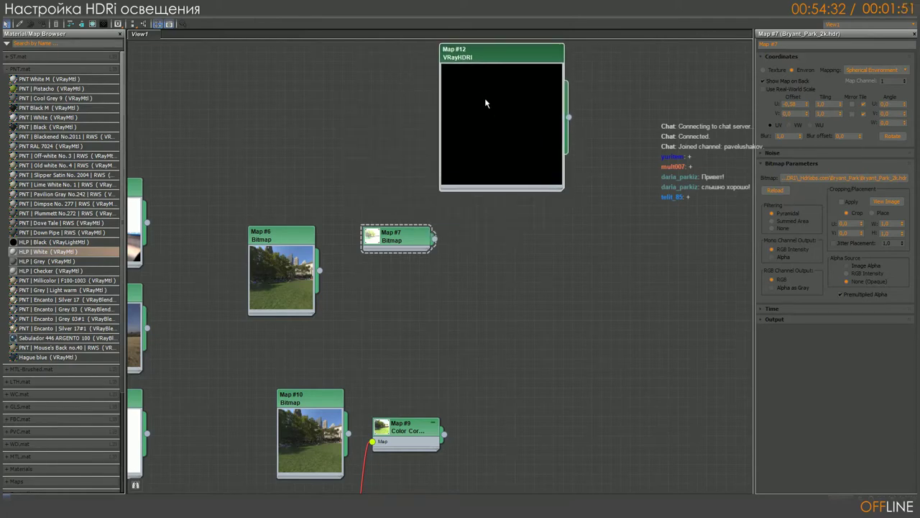
{"action": "left_click_drag", "start_coordinate": [530, 59], "coordinate": [549, 69]}
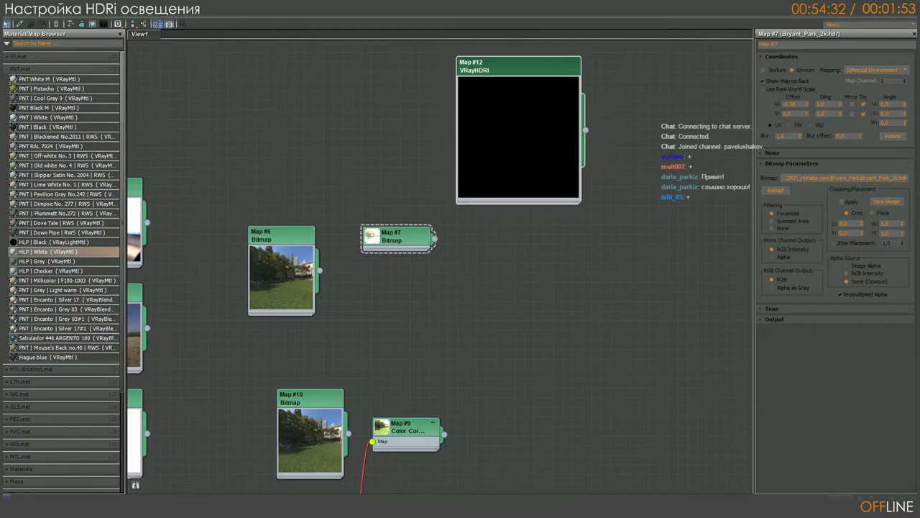
{"action": "left_click", "coordinate": [795, 181]}
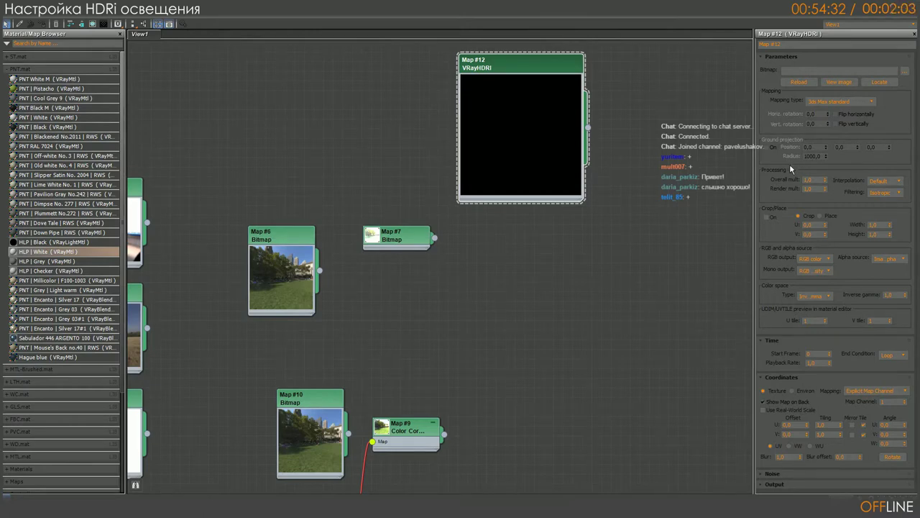
- Raise the VRayHDRI Overall mult from 1,0 to about 1,2, then pan back to the other maps
{"action": "double_click", "coordinate": [799, 179]}
{"action": "left_click", "coordinate": [825, 182]}
{"action": "left_click_drag", "start_coordinate": [825, 182], "coordinate": [822, 179]}
{"action": "left_click_drag", "start_coordinate": [823, 181], "coordinate": [818, 173]}
{"action": "double_click", "coordinate": [812, 180]}
{"action": "left_click_drag", "start_coordinate": [503, 63], "coordinate": [532, 73]}
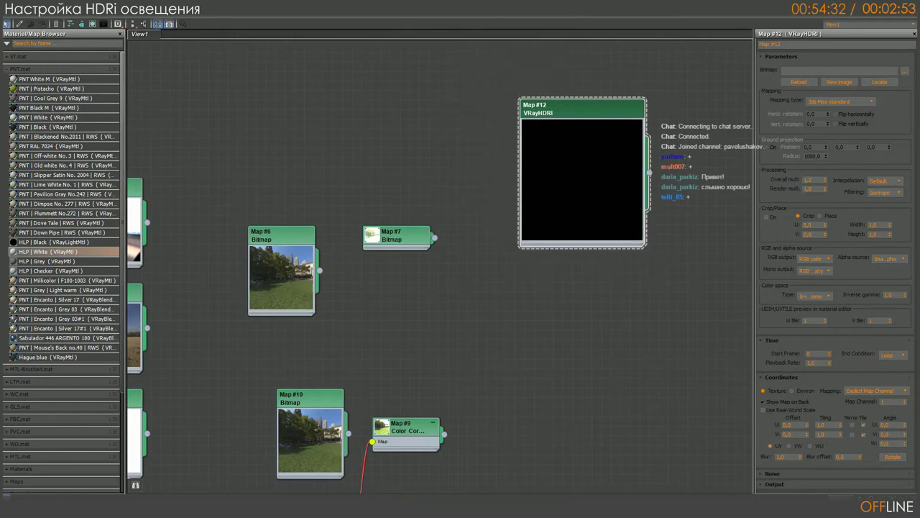
{"action": "mouse_move", "coordinate": [391, 188]}
{"action": "middle_mouse_down"}
{"action": "mouse_move", "coordinate": [448, 191]}
{"action": "mouse_move", "coordinate": [492, 91]}
{"action": "middle_mouse_up"}
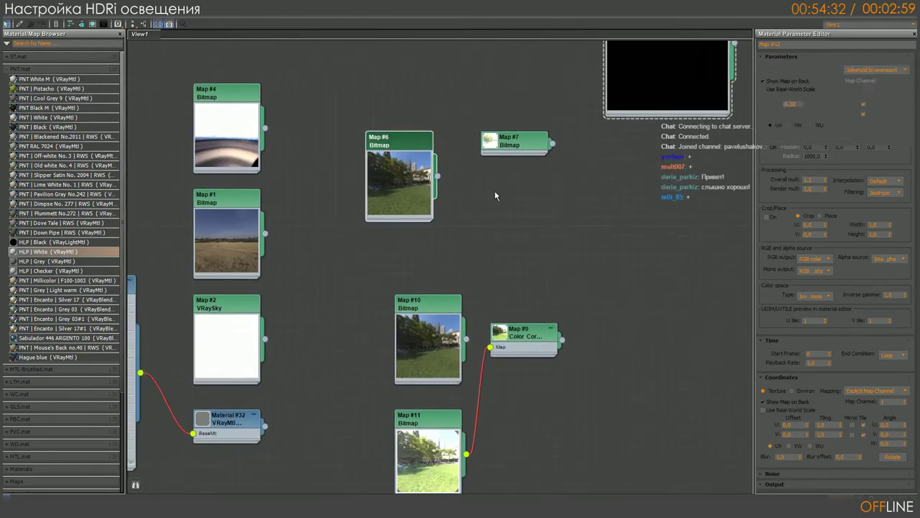
- Select the Map #6 node and pick balcony_1k.hdr from the hdrihaven.com folder
{"action": "left_click", "coordinate": [364, 170]}
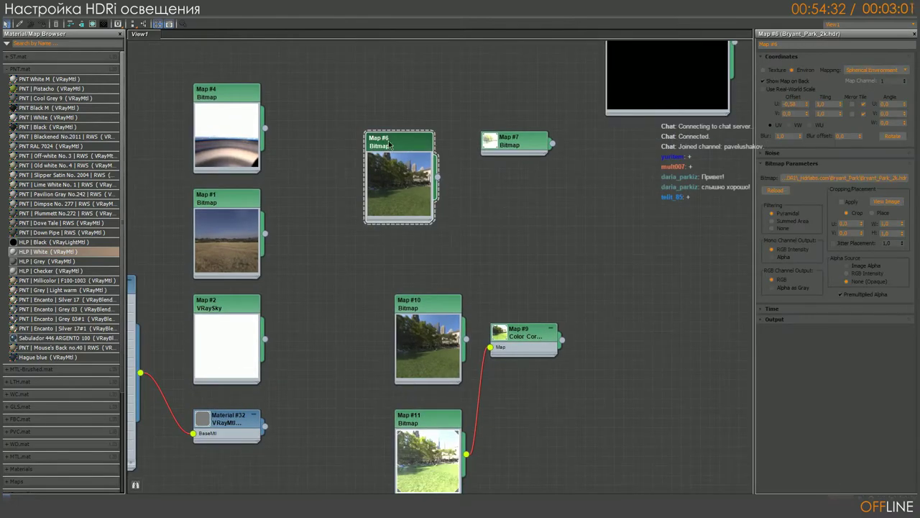
{"action": "left_click_drag", "start_coordinate": [364, 171], "coordinate": [354, 161]}
{"action": "right_click", "coordinate": [548, 201]}
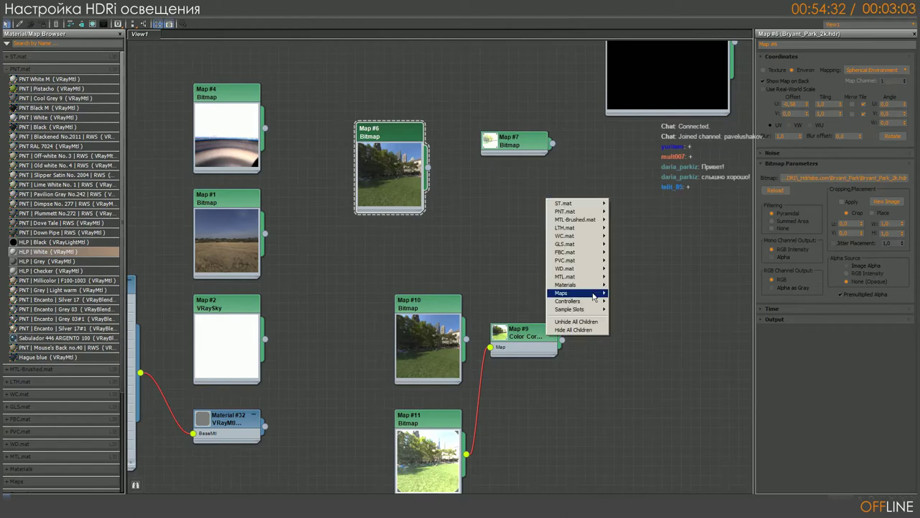
{"action": "mouse_move", "coordinate": [575, 293]}
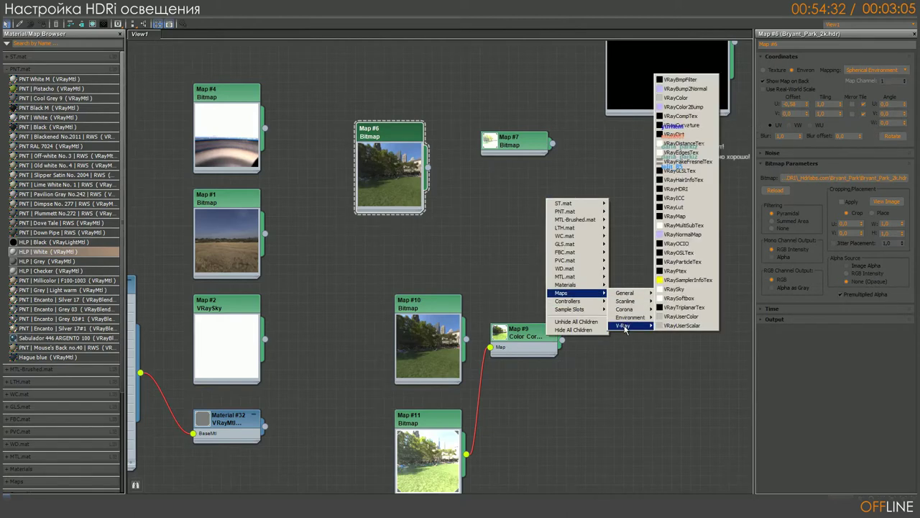
{"action": "key", "text": "Escape"}
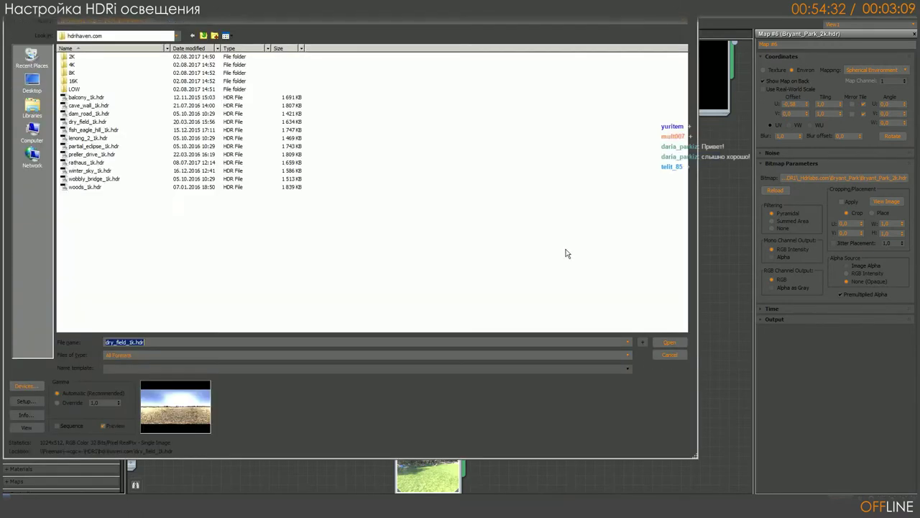
{"action": "left_click", "coordinate": [85, 97]}
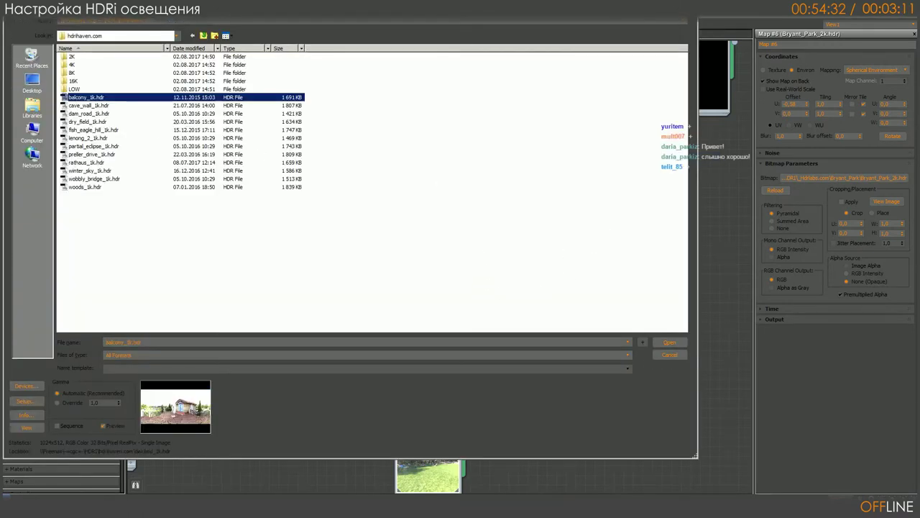
{"action": "left_click_drag", "start_coordinate": [436, 10], "coordinate": [529, 27]}
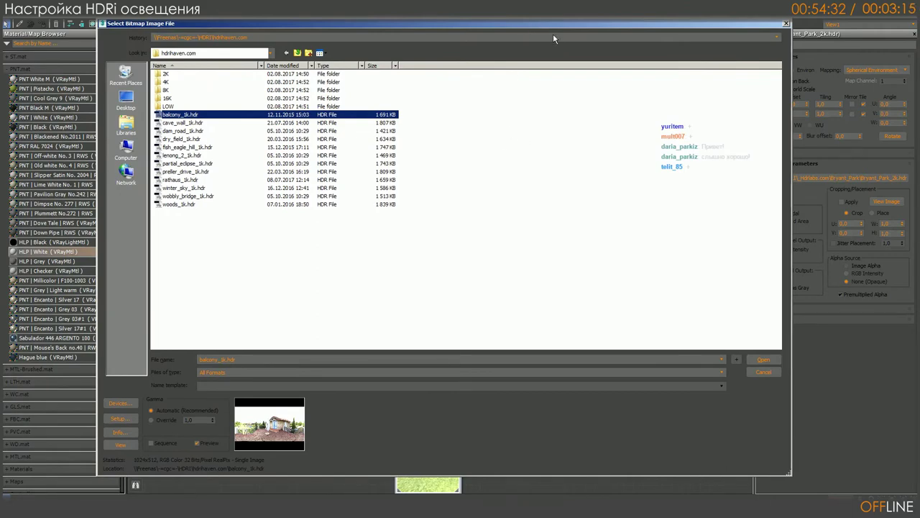
{"action": "mouse_move", "coordinate": [558, 23]}
{"action": "left_mouse_down"}
{"action": "mouse_move", "coordinate": [562, 10]}
{"action": "mouse_move", "coordinate": [576, 22]}
{"action": "left_mouse_up"}
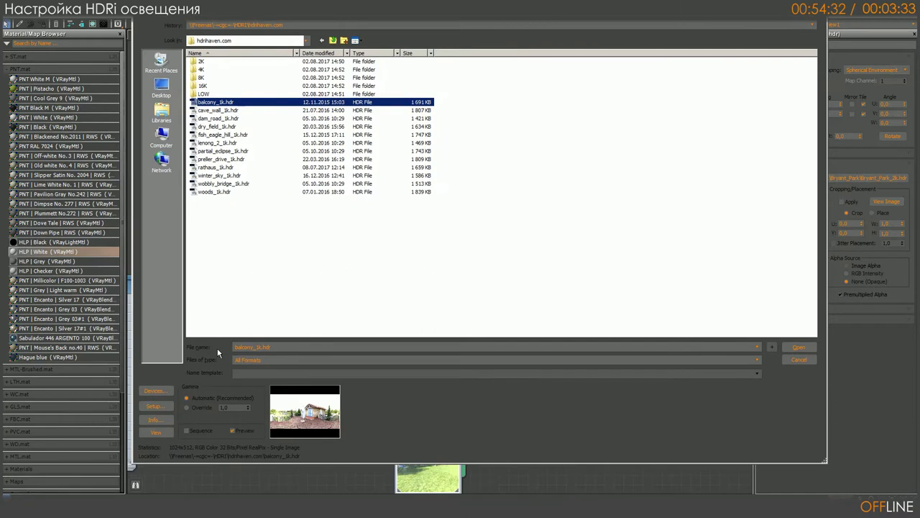
- Open the HDRI Load Settings for balcony_1k.hdr and review the loader's About information
{"action": "left_click", "coordinate": [154, 406]}
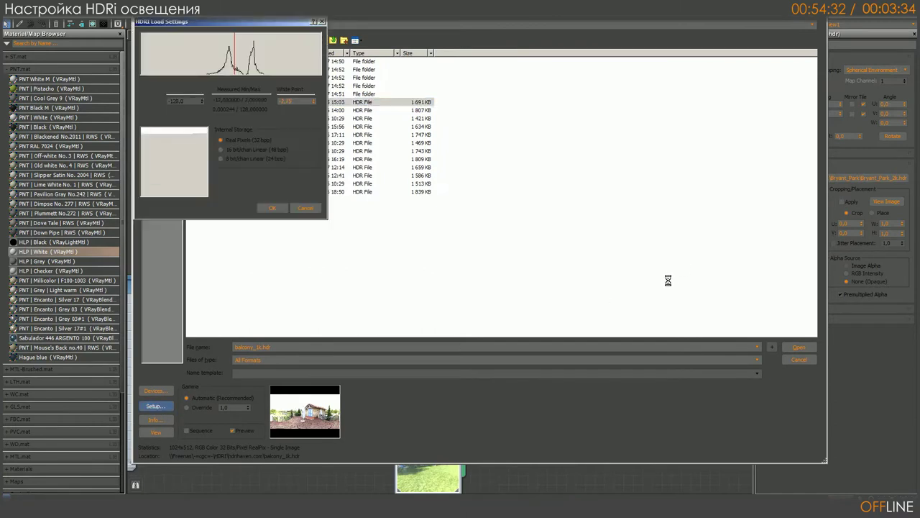
{"action": "mouse_move", "coordinate": [284, 23]}
{"action": "left_mouse_down"}
{"action": "mouse_move", "coordinate": [632, 87]}
{"action": "mouse_move", "coordinate": [619, 87]}
{"action": "left_mouse_up"}
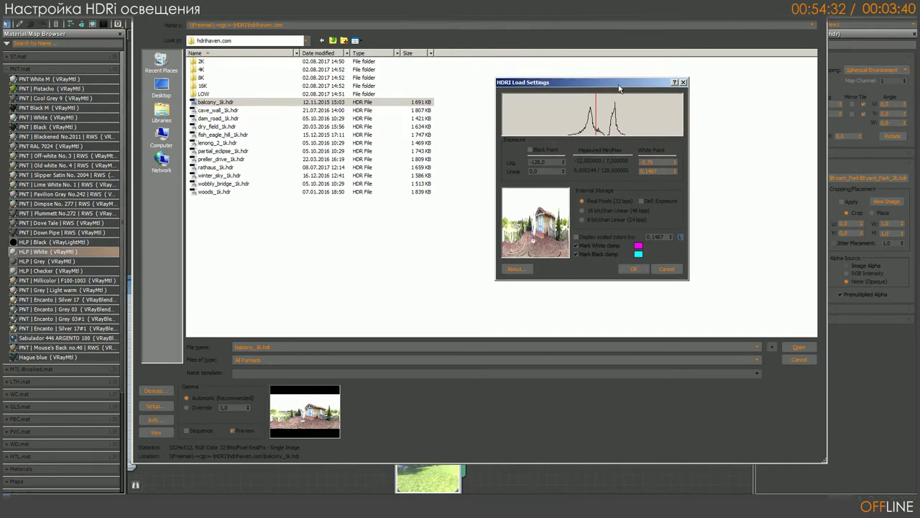
{"action": "left_click_drag", "start_coordinate": [619, 88], "coordinate": [575, 72]}
{"action": "left_click", "coordinate": [477, 253]}
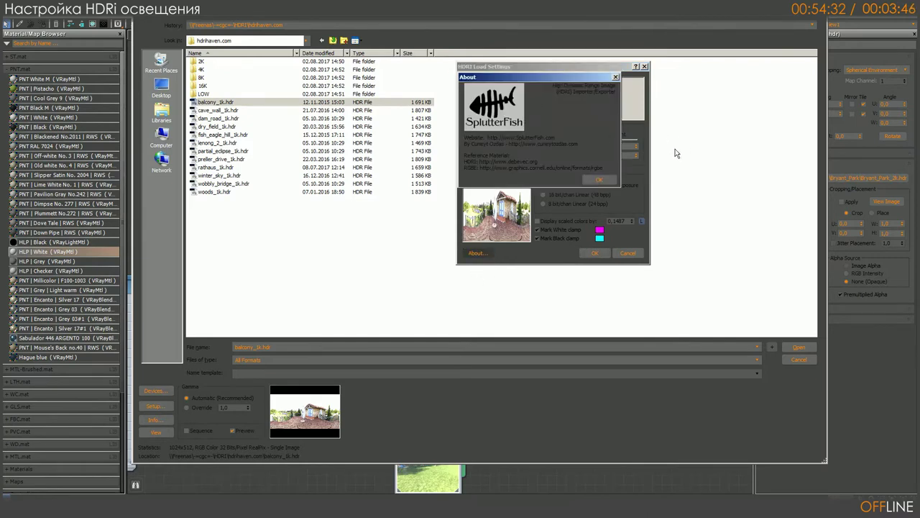
{"action": "left_click", "coordinate": [599, 179]}
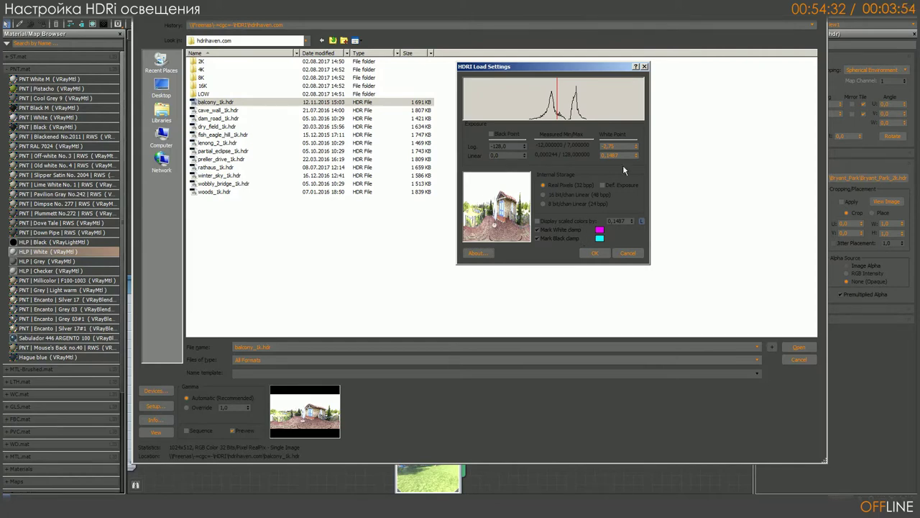
- Reset the White Point to 0,0 log / 1,0 linear, leave Def. Exposure off, and mark the 16,000000 maximum
{"action": "right_click", "coordinate": [636, 145]}
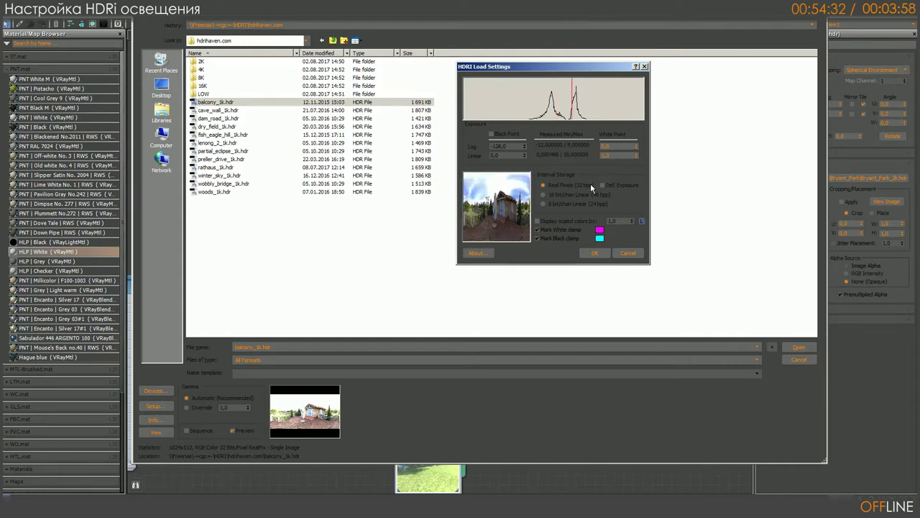
{"action": "left_click_drag", "start_coordinate": [595, 71], "coordinate": [568, 82]}
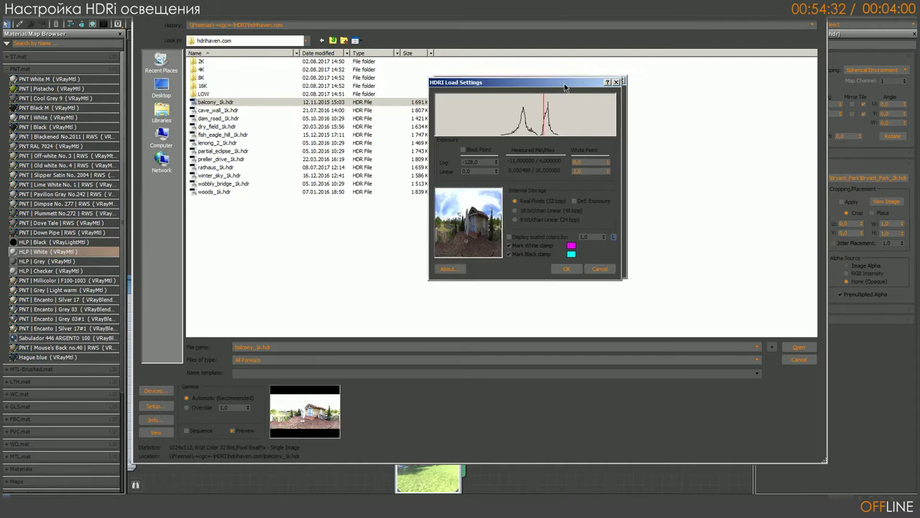
{"action": "left_click", "coordinate": [573, 197]}
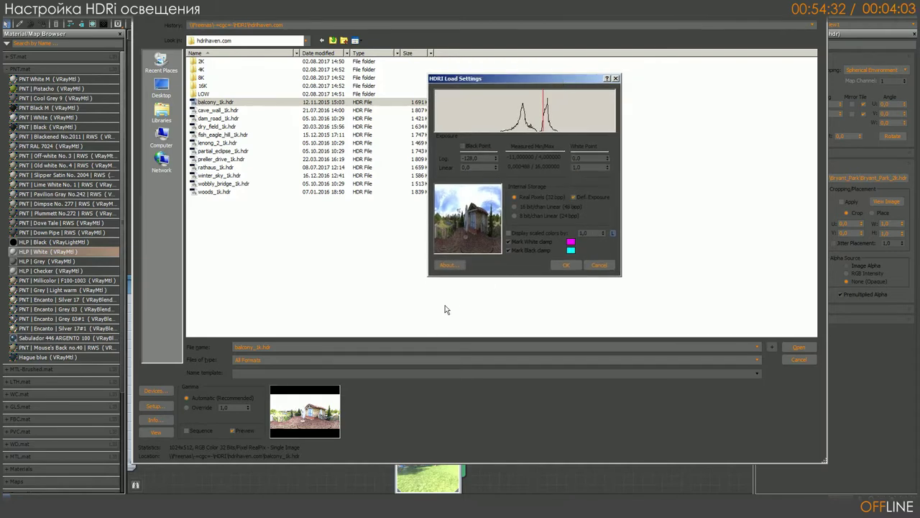
{"action": "left_click", "coordinate": [573, 197]}
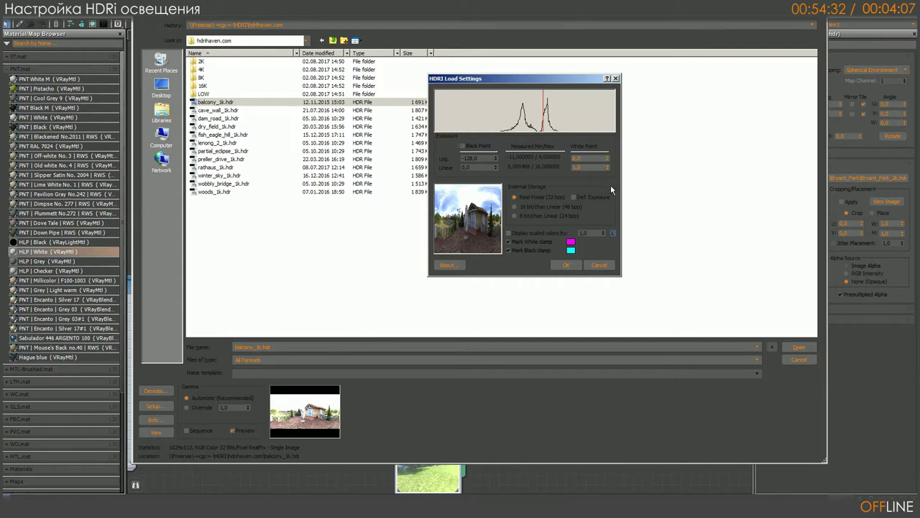
{"action": "left_click_drag", "start_coordinate": [507, 167], "coordinate": [561, 167]}
{"action": "double_click", "coordinate": [545, 166]}
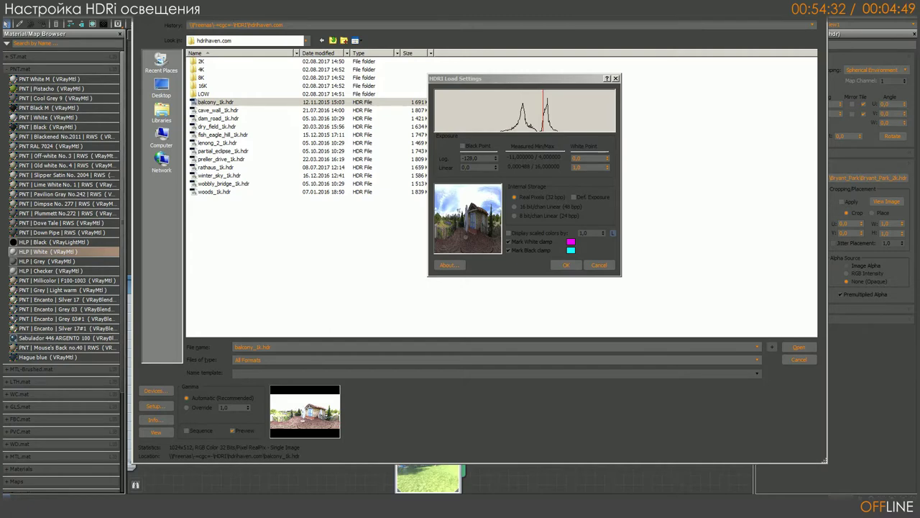
{"action": "left_click_drag", "start_coordinate": [507, 20], "coordinate": [599, 10]}
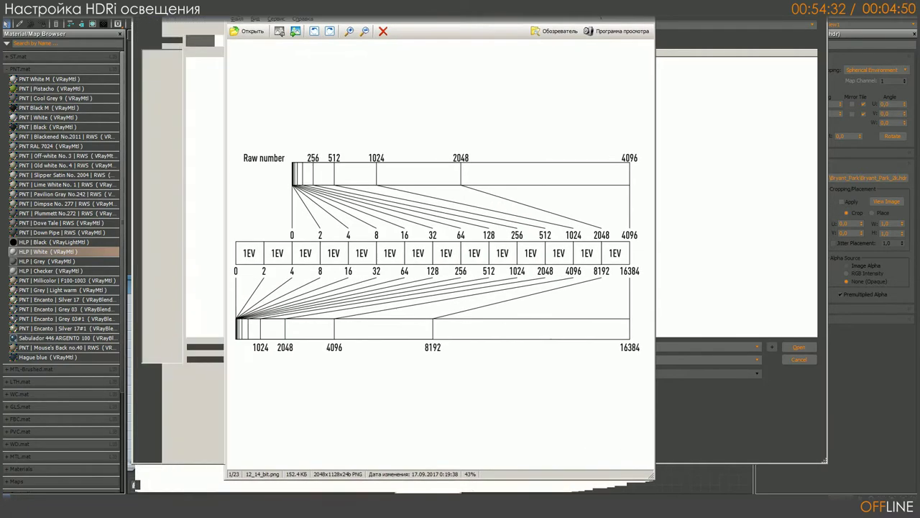
{"action": "double_click", "coordinate": [552, 227]}
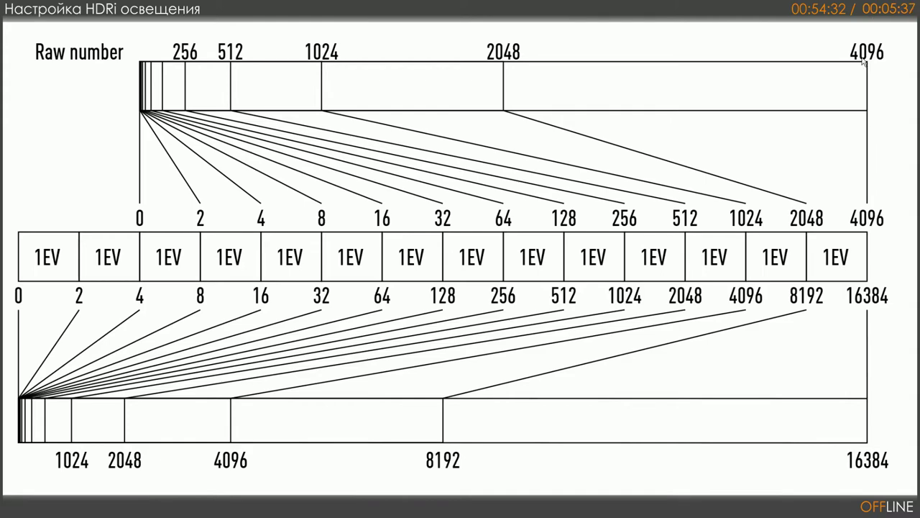
{"action": "double_click", "coordinate": [646, 212]}
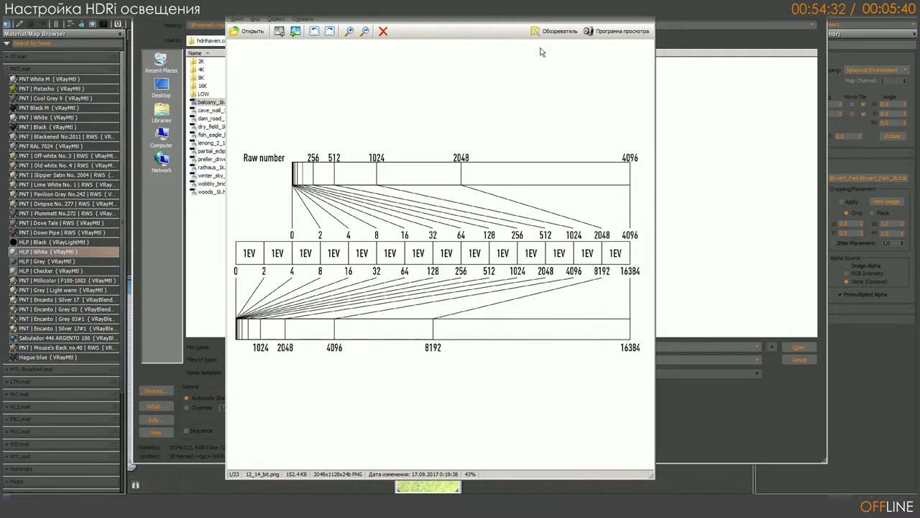
- Advance from the raw-number diagram to the illumination table listing lux values
{"action": "mouse_move", "coordinate": [548, 29]}
{"action": "left_mouse_down"}
{"action": "mouse_move", "coordinate": [724, 66]}
{"action": "mouse_move", "coordinate": [734, 22]}
{"action": "left_mouse_up"}
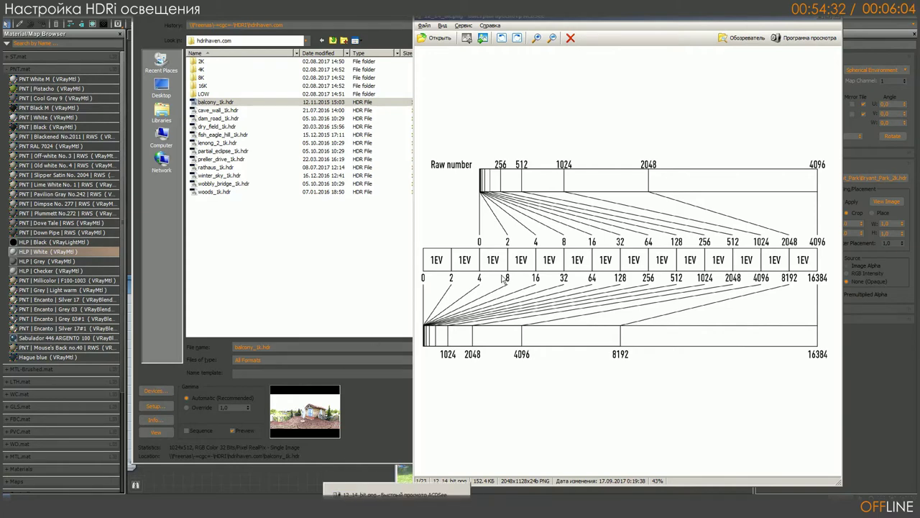
{"action": "left_click", "coordinate": [47, 493]}
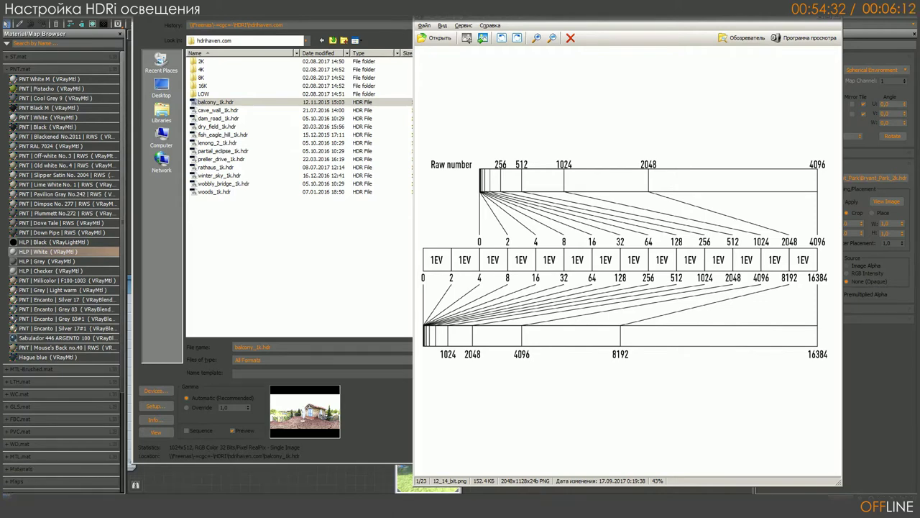
{"action": "key", "text": "Right"}
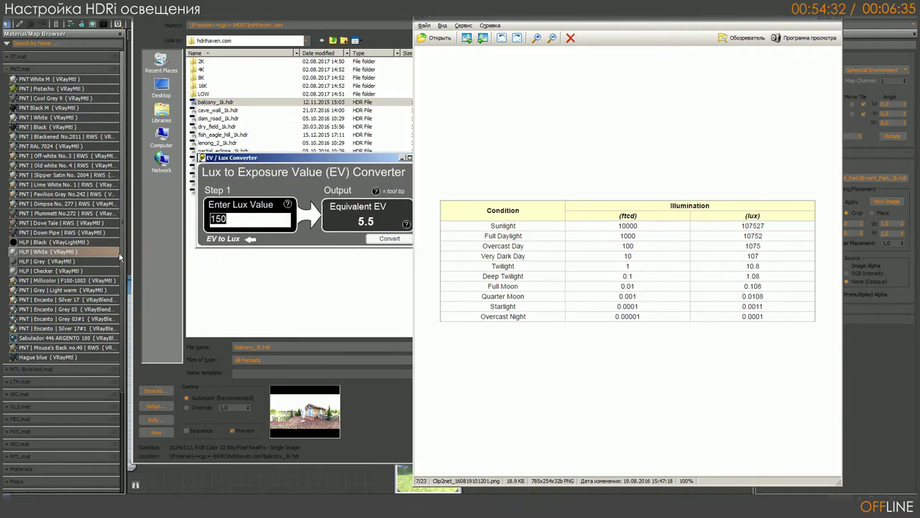
- Convert 107000 lux of full sunlight to 15.0 EV in the EV/Lux Converter
{"action": "type", "text": "10"}
{"action": "type", "text": "7"}
{"action": "type", "text": "000"}
{"action": "left_click", "coordinate": [400, 239]}
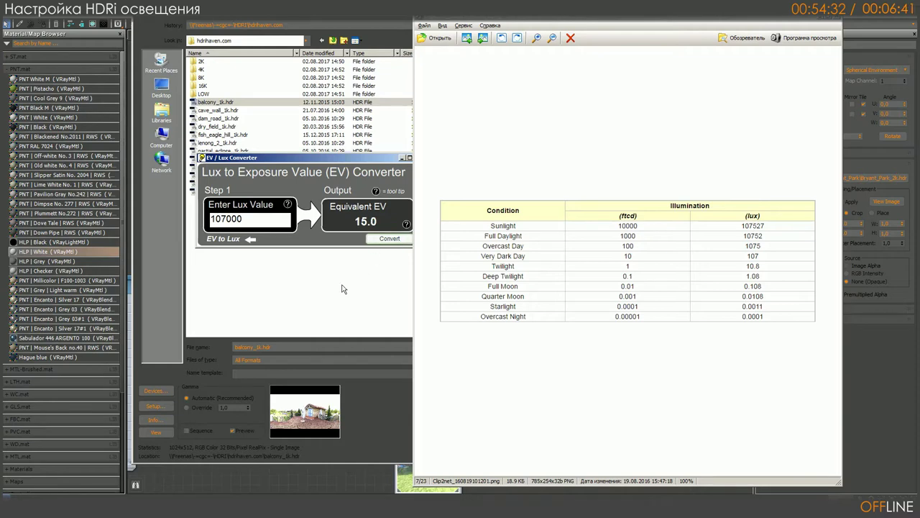
{"action": "left_click_drag", "start_coordinate": [363, 160], "coordinate": [333, 112]}
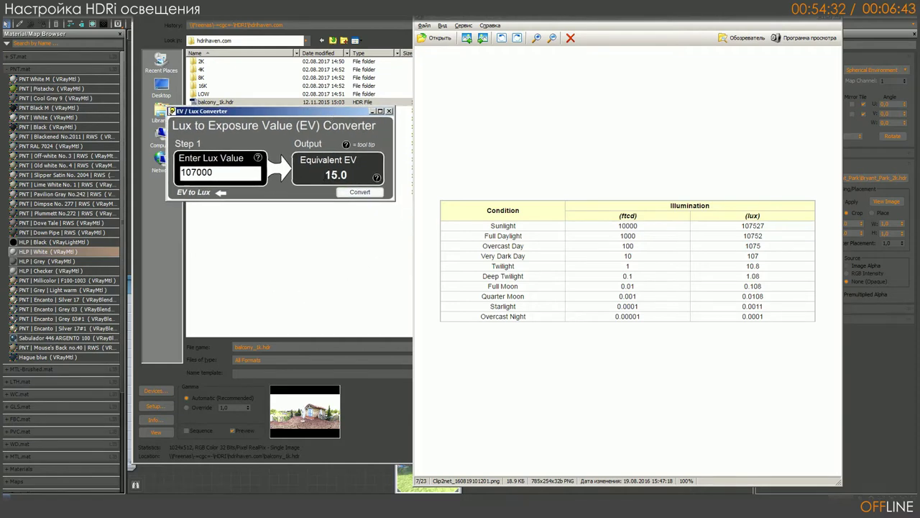
{"action": "double_click", "coordinate": [336, 174]}
{"action": "left_click_drag", "start_coordinate": [350, 111], "coordinate": [327, 129]}
{"action": "left_click", "coordinate": [306, 180]}
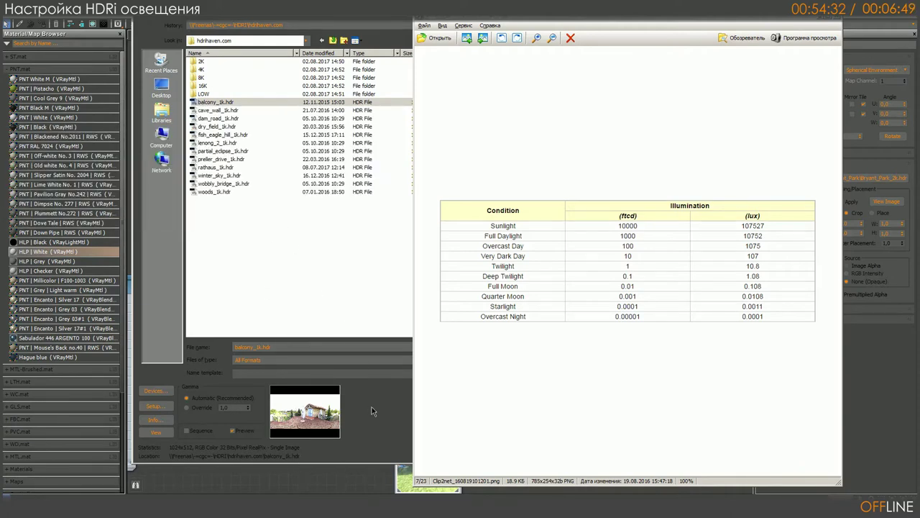
- Try a maximum of 6 in balcony_1k.hdr's load settings, restore 16, then dismiss them
{"action": "left_click", "coordinate": [821, 21]}
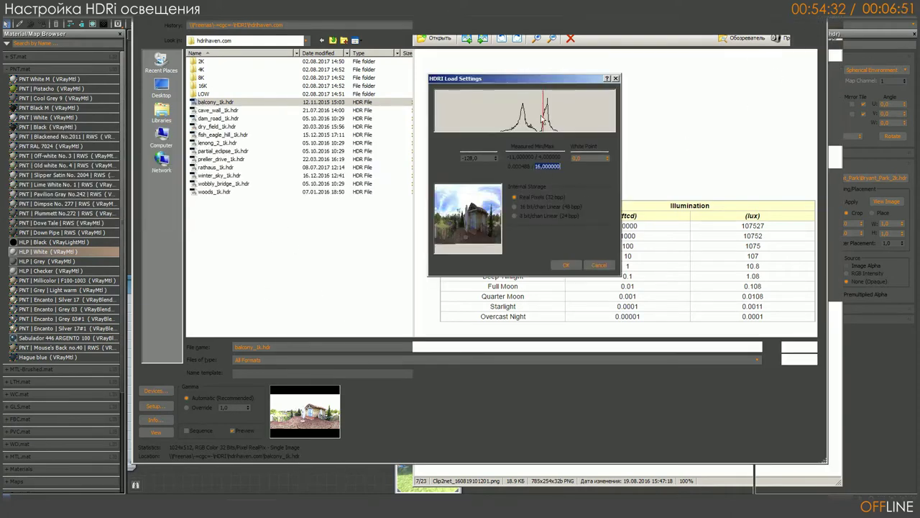
{"action": "left_click_drag", "start_coordinate": [546, 84], "coordinate": [573, 67]}
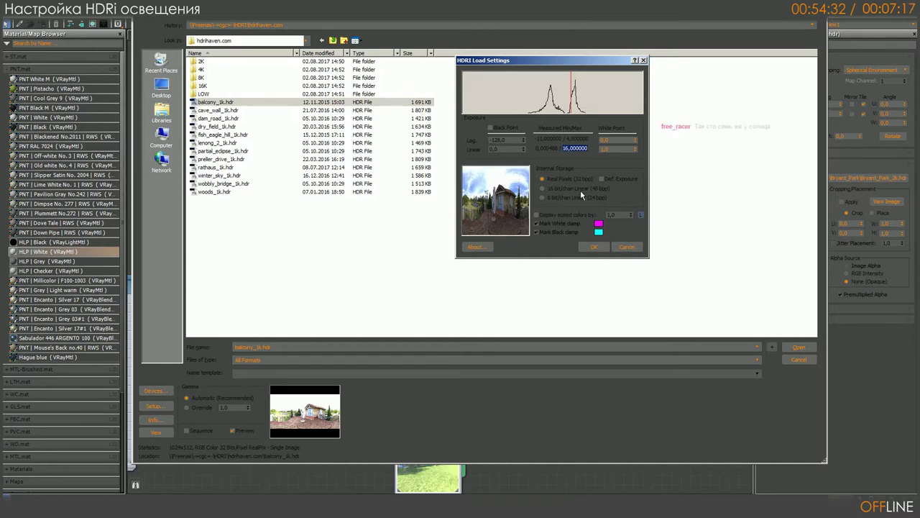
{"action": "type", "text": "6"}
{"action": "key", "text": "Return"}
{"action": "type", "text": "16"}
{"action": "key", "text": "Return"}
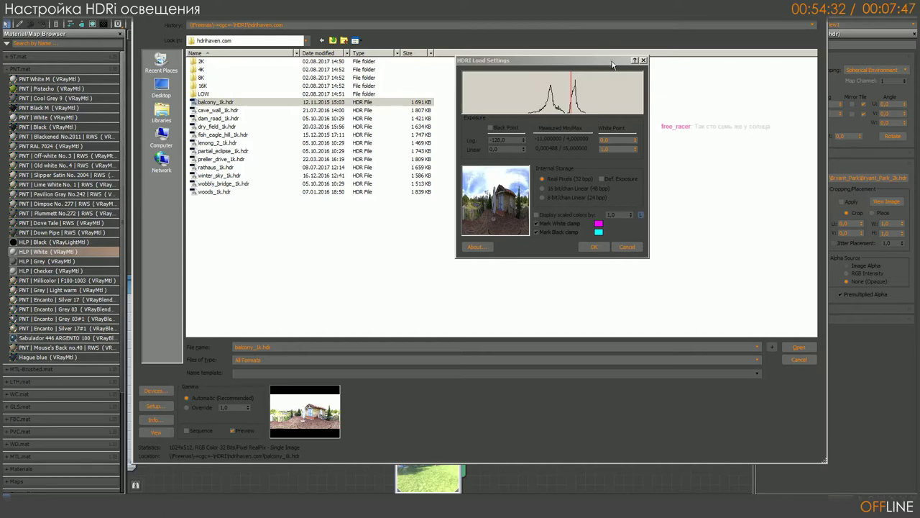
{"action": "left_click_drag", "start_coordinate": [593, 60], "coordinate": [571, 59]}
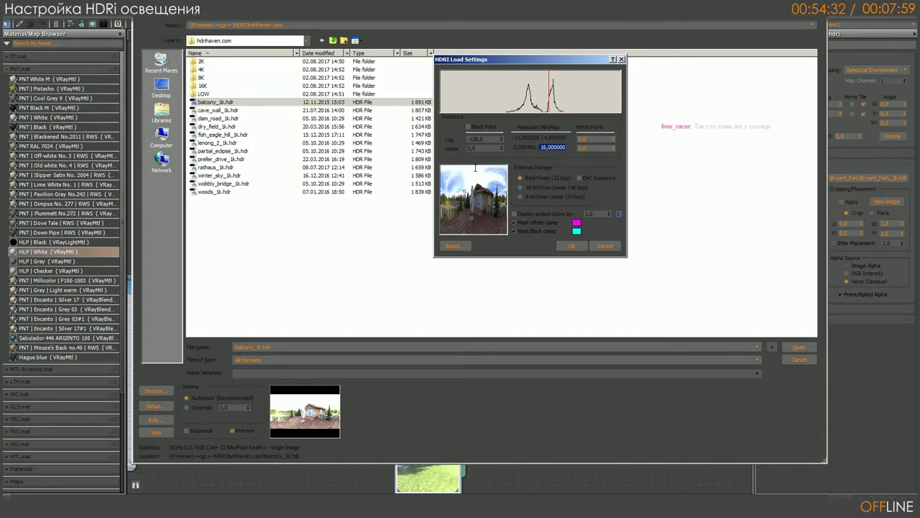
{"action": "left_click", "coordinate": [613, 249]}
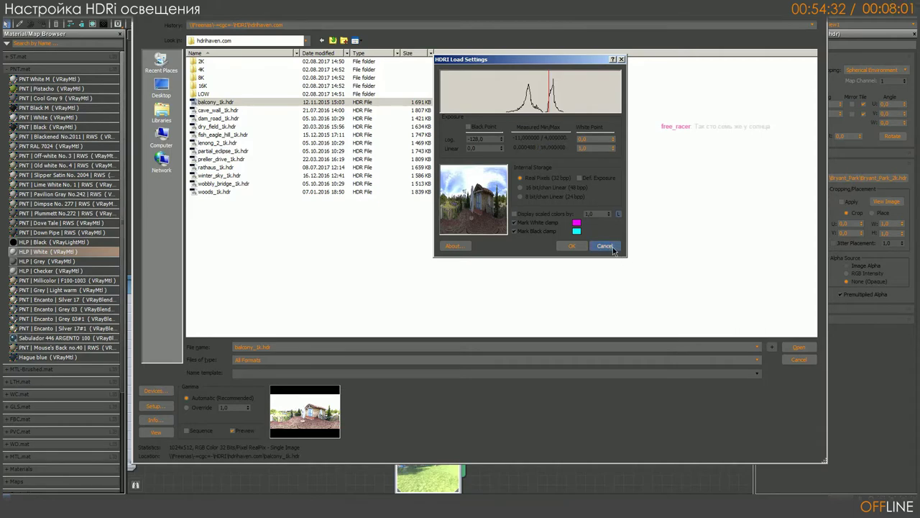
- Choose dry_field_1k.hdr, reset its White Point, and check the measured maximum of 256
{"action": "left_click", "coordinate": [220, 128]}
{"action": "left_click", "coordinate": [154, 406]}
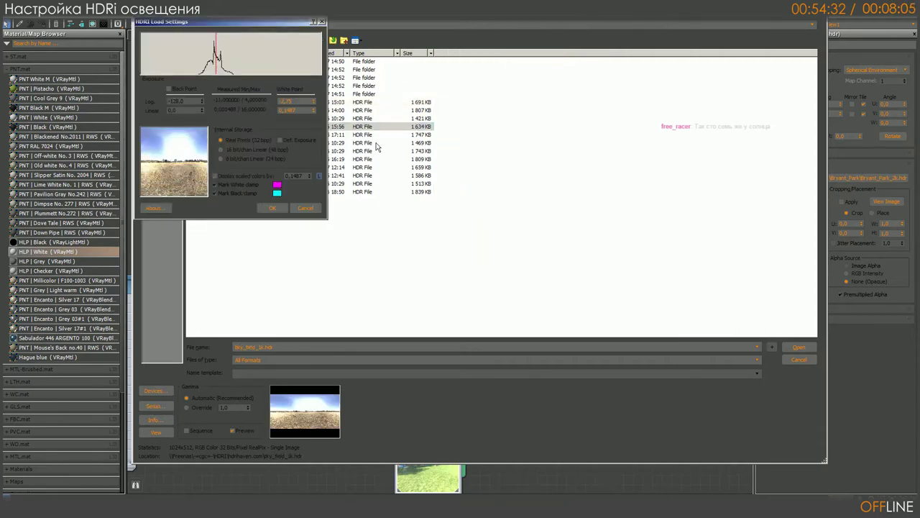
{"action": "left_click_drag", "start_coordinate": [275, 23], "coordinate": [611, 73]}
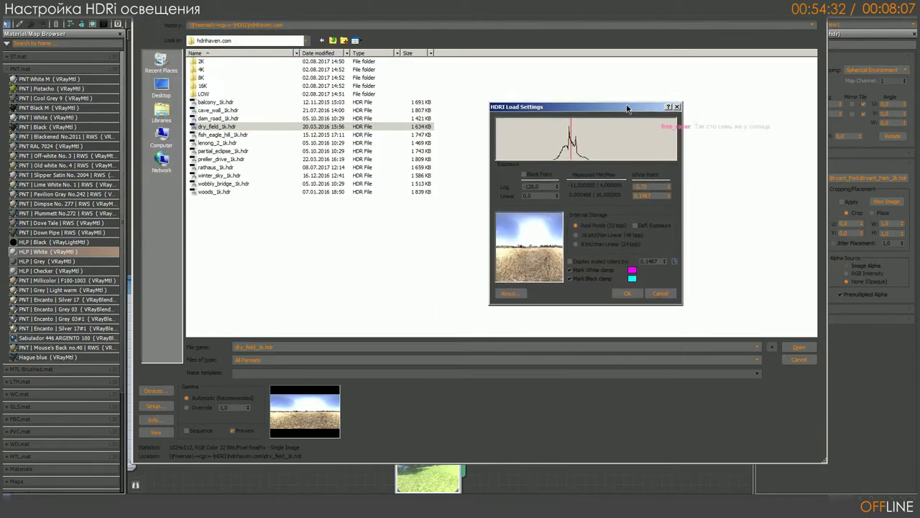
{"action": "right_click", "coordinate": [652, 153]}
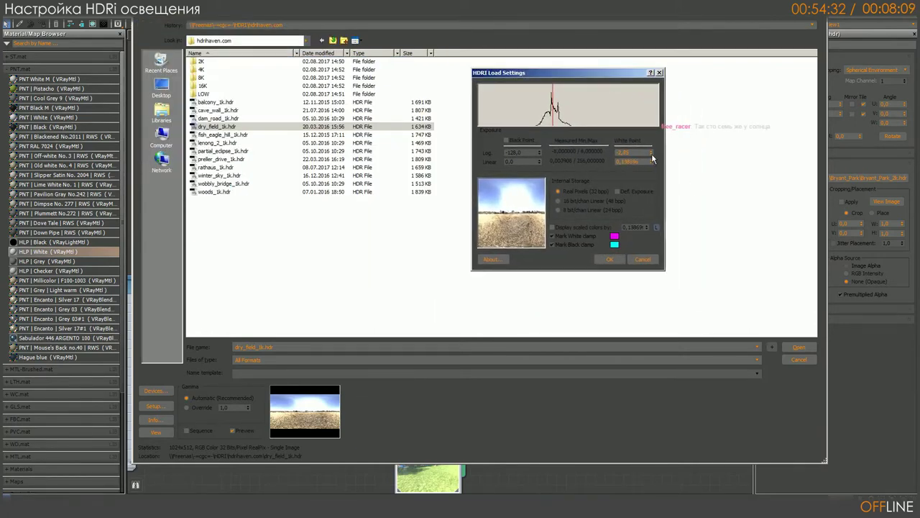
{"action": "left_click_drag", "start_coordinate": [578, 161], "coordinate": [606, 161]}
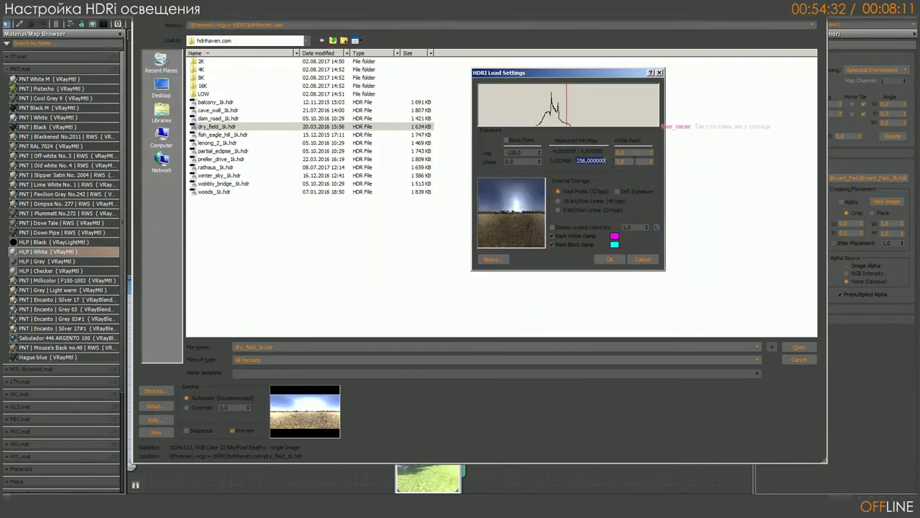
{"action": "left_click", "coordinate": [579, 162]}
{"action": "double_click", "coordinate": [589, 160]}
- Cancel the HDR loading dialogs, select the Map #1 Bitmap node, and reposition the V-Ray frame buffer
{"action": "left_click", "coordinate": [643, 259]}
{"action": "left_click", "coordinate": [798, 359]}
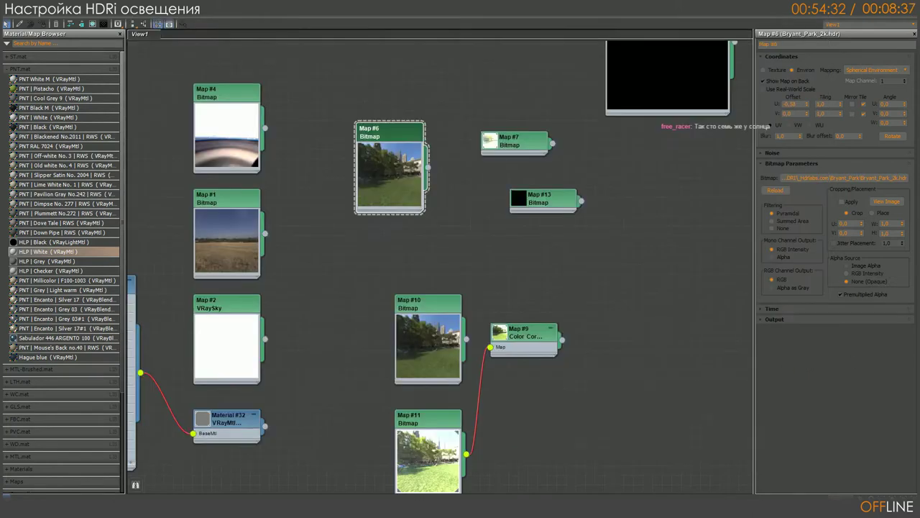
{"action": "middle_click_drag", "start_coordinate": [310, 324], "coordinate": [417, 353]}
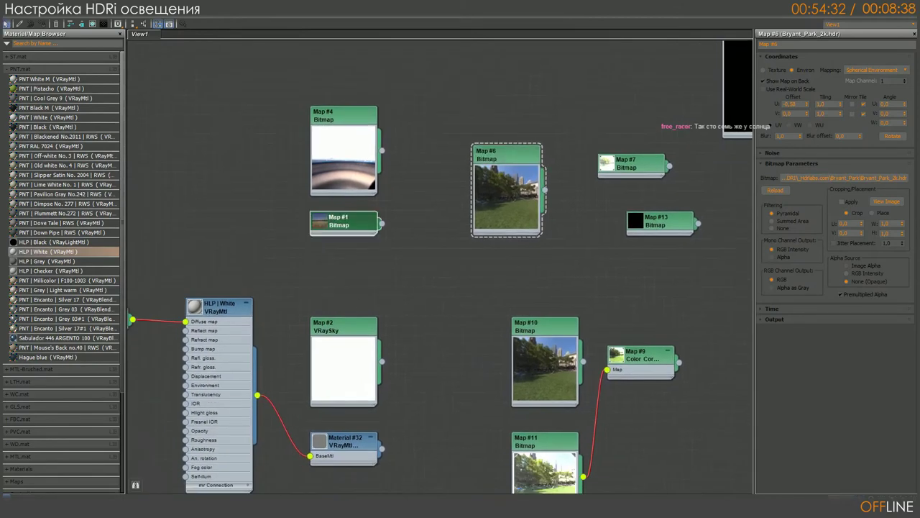
{"action": "left_click", "coordinate": [327, 225]}
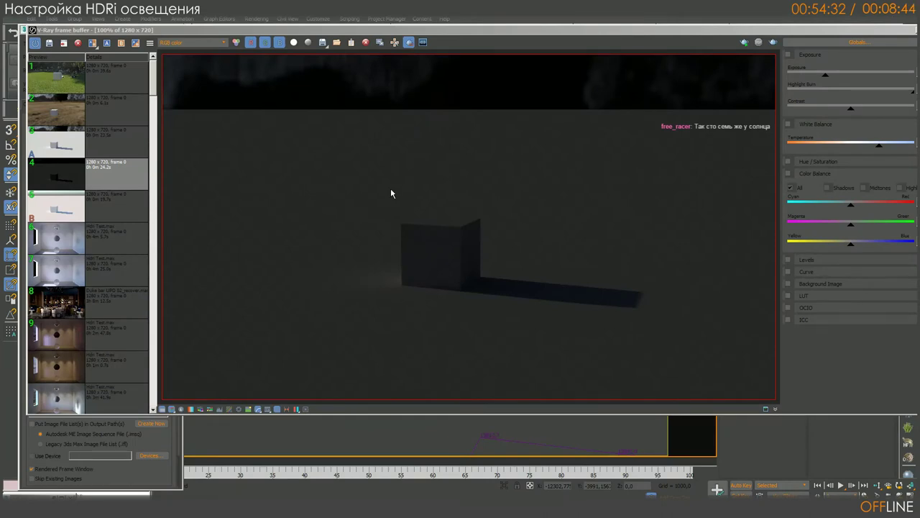
{"action": "mouse_move", "coordinate": [508, 34]}
{"action": "left_mouse_down"}
{"action": "mouse_move", "coordinate": [501, 67]}
{"action": "mouse_move", "coordinate": [540, 85]}
{"action": "mouse_move", "coordinate": [643, 55]}
{"action": "mouse_move", "coordinate": [686, 63]}
{"action": "mouse_move", "coordinate": [676, 55]}
{"action": "mouse_move", "coordinate": [676, 82]}
{"action": "mouse_move", "coordinate": [639, 92]}
{"action": "mouse_move", "coordinate": [680, 125]}
{"action": "left_mouse_up"}
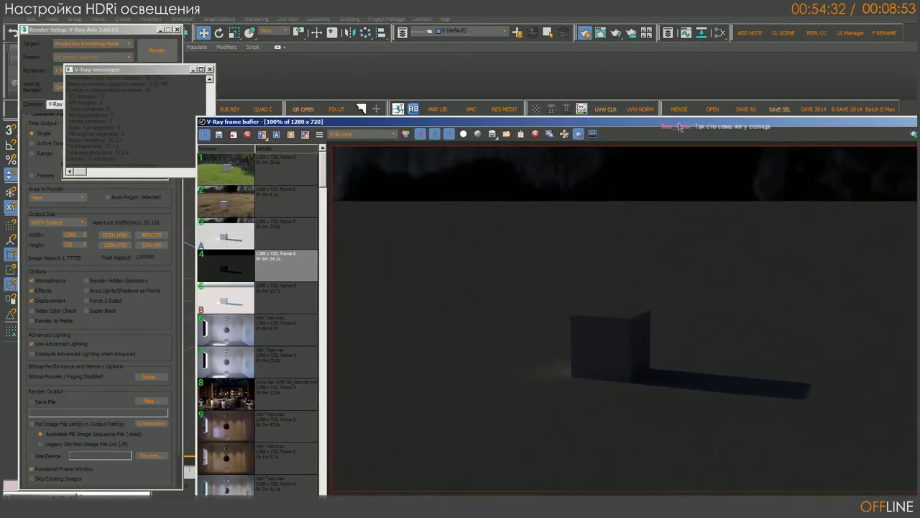
{"action": "left_click", "coordinate": [289, 76]}
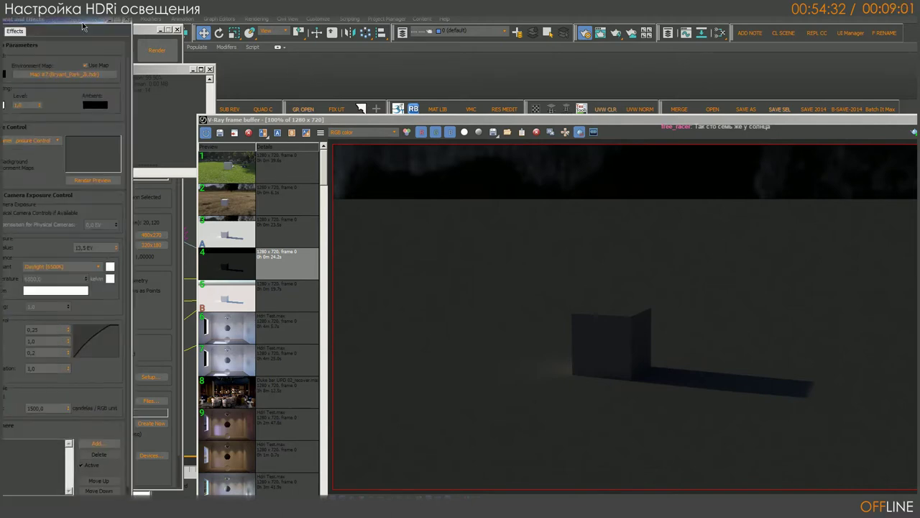
- Open Environment and Effects beside Render Setup and select the 13,5 EV exposure value
{"action": "key", "text": "8"}
{"action": "left_click_drag", "start_coordinate": [198, 20], "coordinate": [284, 20]}
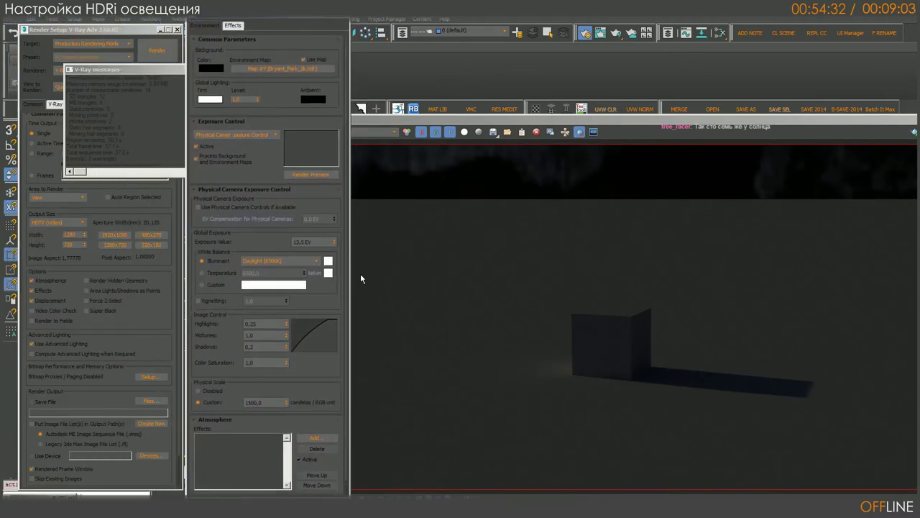
{"action": "double_click", "coordinate": [312, 242]}
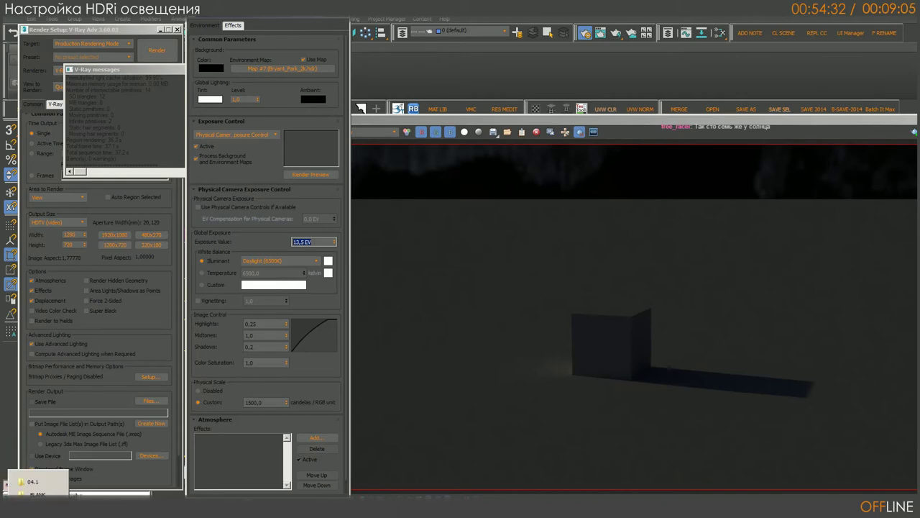
{"action": "left_click", "coordinate": [37, 481]}
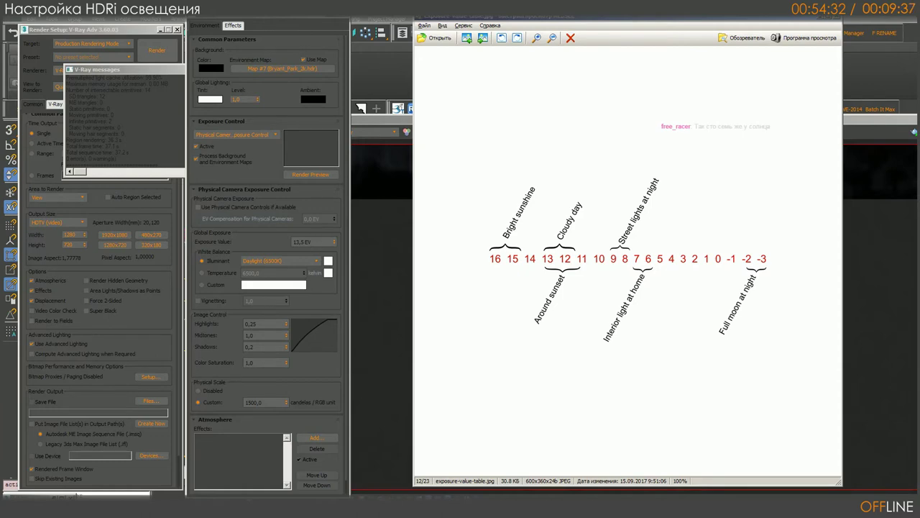
- Close the ACDSee exposure-value table after checking the 13,5 EV exposure value
{"action": "key", "text": "Escape"}
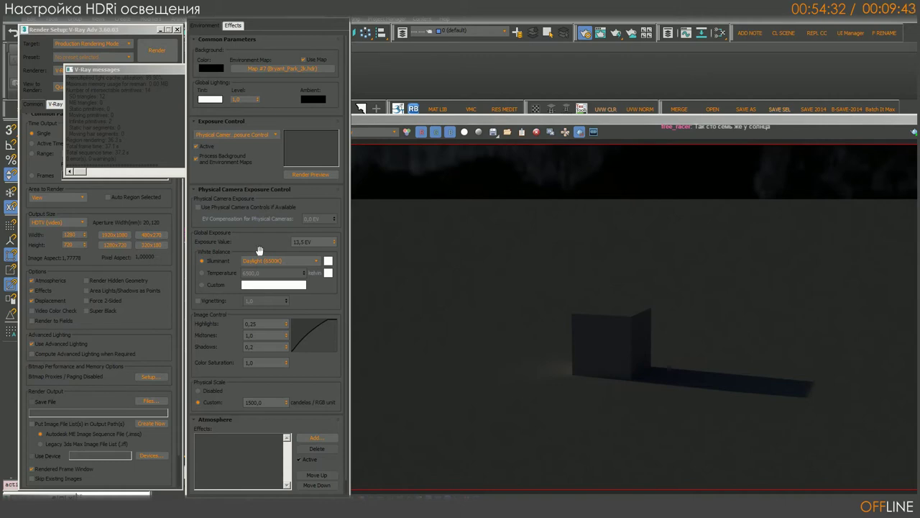
{"action": "double_click", "coordinate": [300, 243]}
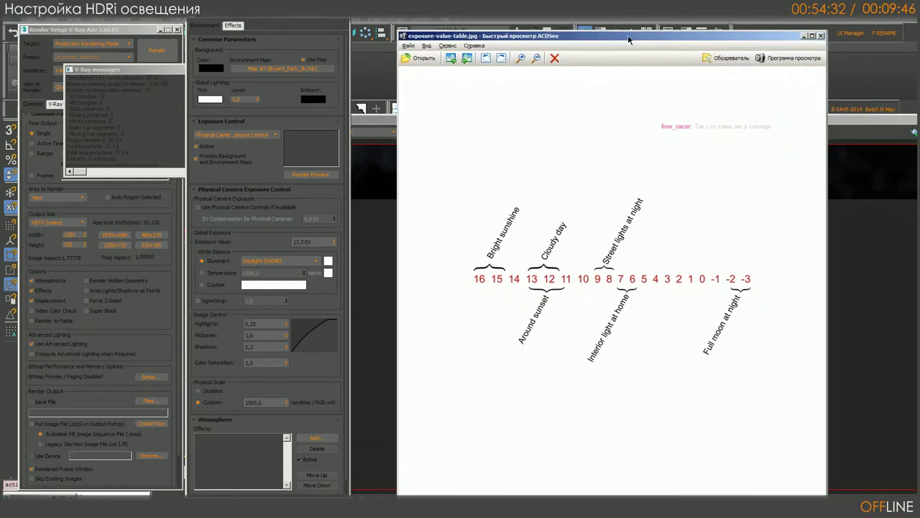
{"action": "left_click_drag", "start_coordinate": [628, 39], "coordinate": [624, 22]}
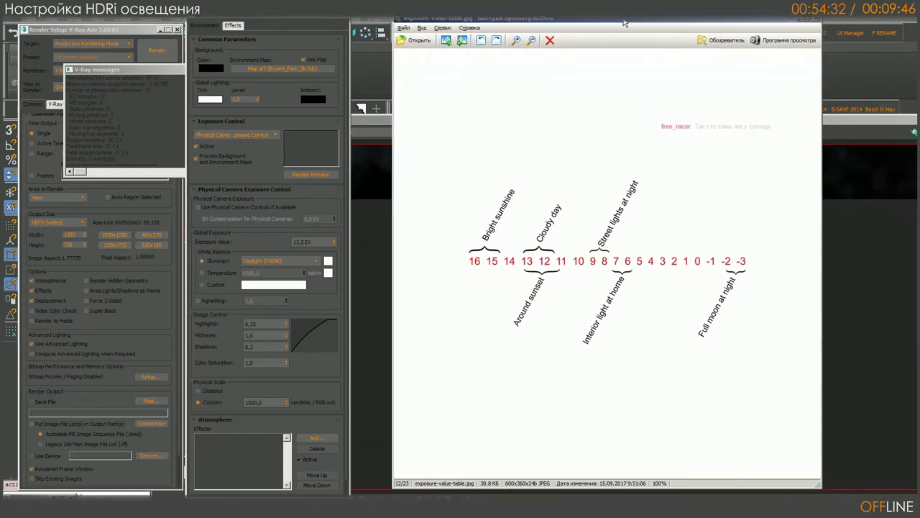
{"action": "left_click", "coordinate": [796, 24]}
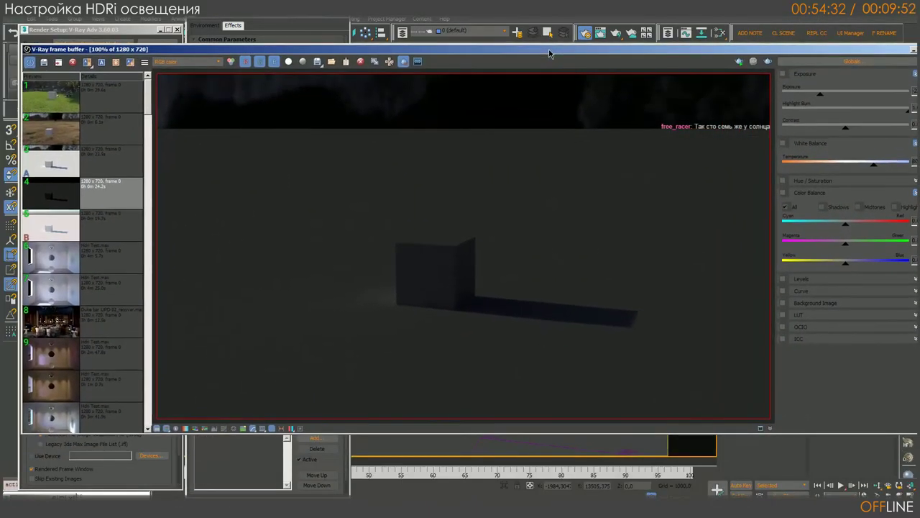
- Bring the V-Ray frame buffer forward and display history render 5, the brighter earlier result
{"action": "left_click_drag", "start_coordinate": [724, 116], "coordinate": [581, 60]}
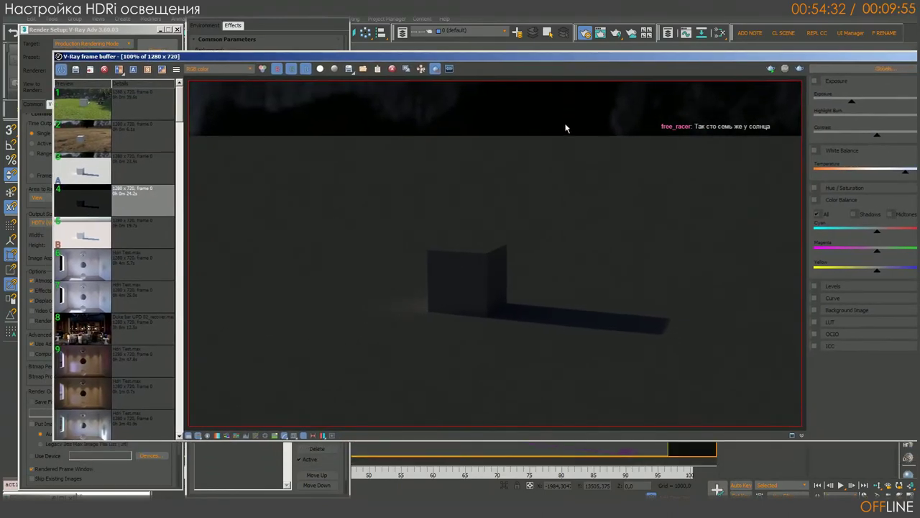
{"action": "double_click", "coordinate": [128, 240]}
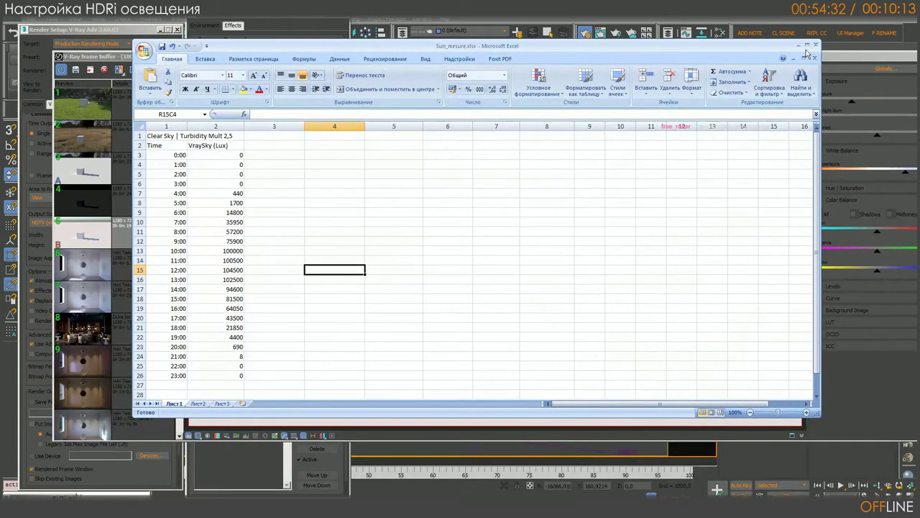
- Maximize the lux spreadsheet and check the 11:00 (100500) and 12:00 (104500) illuminance values
{"action": "left_click", "coordinate": [807, 47]}
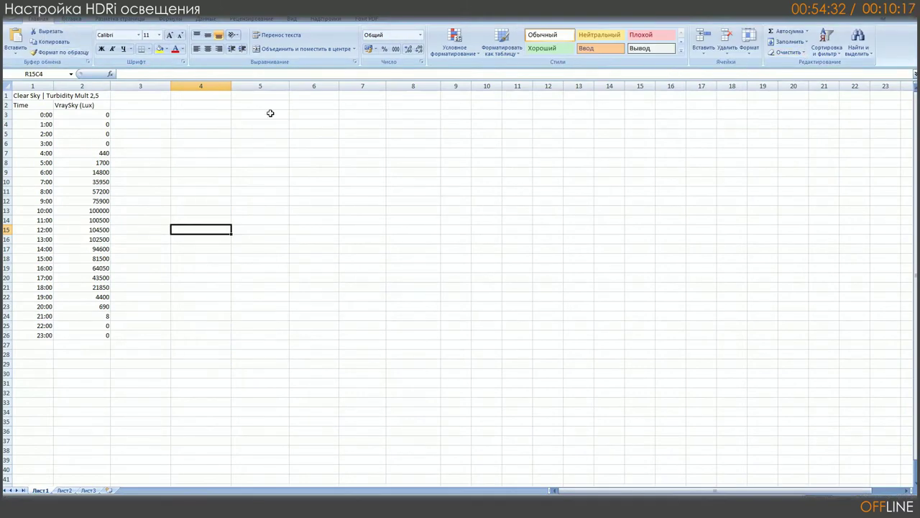
{"action": "left_click", "coordinate": [189, 162]}
{"action": "scroll", "coordinate": [189, 179], "scroll_direction": "up", "scroll_amount": 3, "text": "ctrl"}
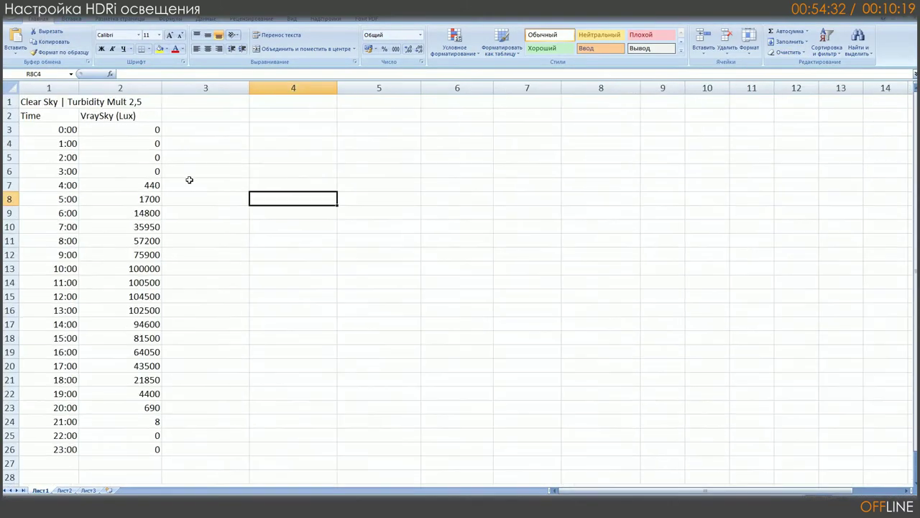
{"action": "scroll", "coordinate": [189, 179], "scroll_direction": "up", "scroll_amount": 1, "text": "ctrl"}
{"action": "scroll", "coordinate": [189, 188], "scroll_direction": "down", "scroll_amount": 2, "text": "ctrl"}
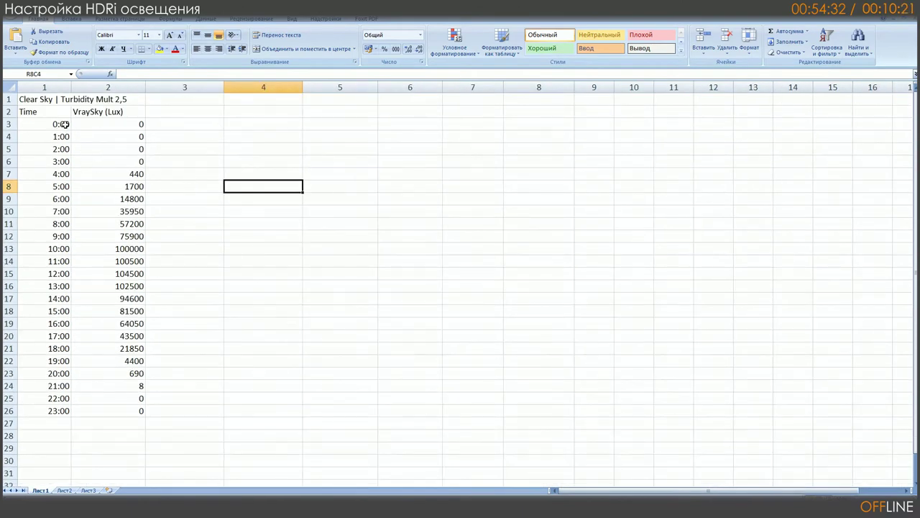
{"action": "left_click", "coordinate": [127, 263]}
{"action": "left_click", "coordinate": [59, 275]}
{"action": "left_click", "coordinate": [123, 276]}
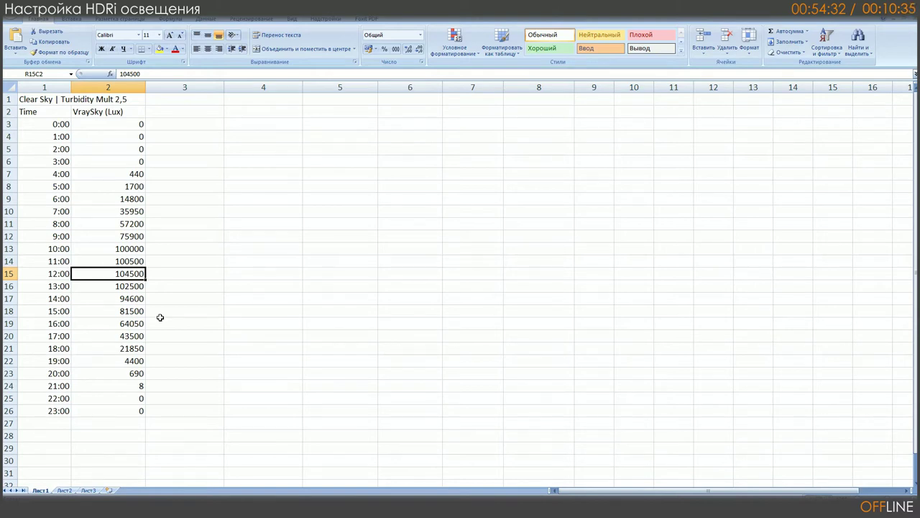
- Review the illumination reference table in ACDSee, then return to the 3ds Max frame buffer
{"action": "key", "text": "alt+Tab"}
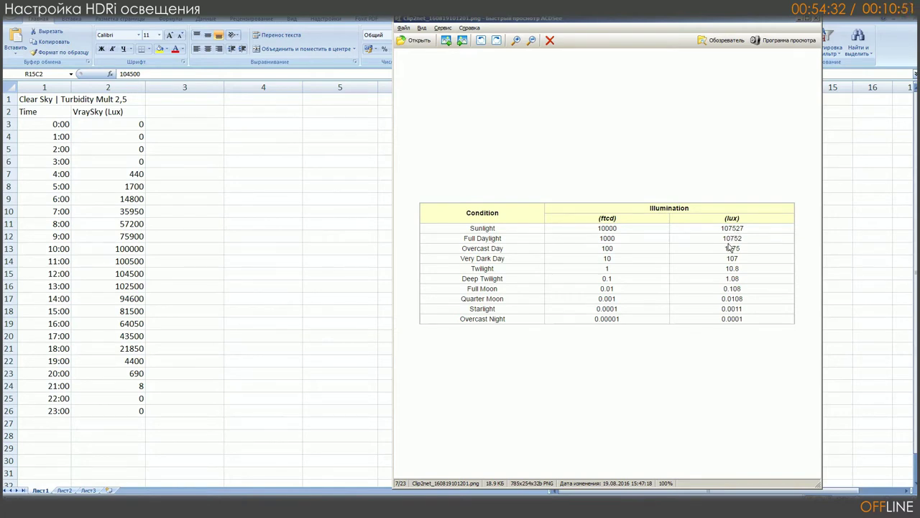
{"action": "left_click", "coordinate": [800, 22]}
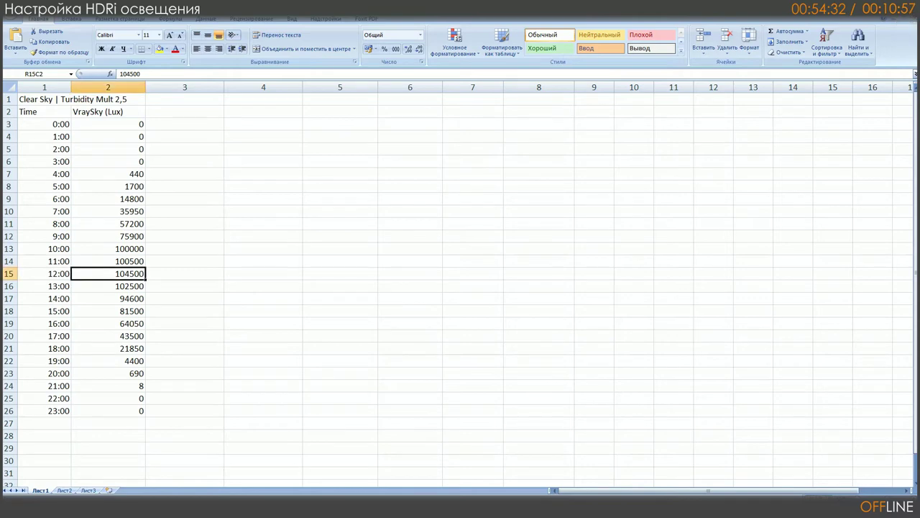
{"action": "key", "text": "alt+Tab"}
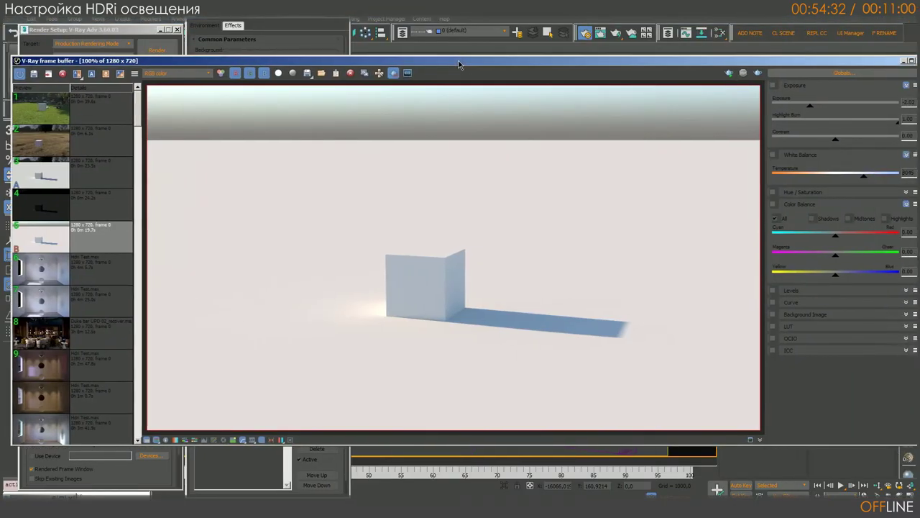
- Set history render 4 as A and render 5 as B for side-by-side comparison
{"action": "left_click_drag", "start_coordinate": [492, 62], "coordinate": [494, 52]}
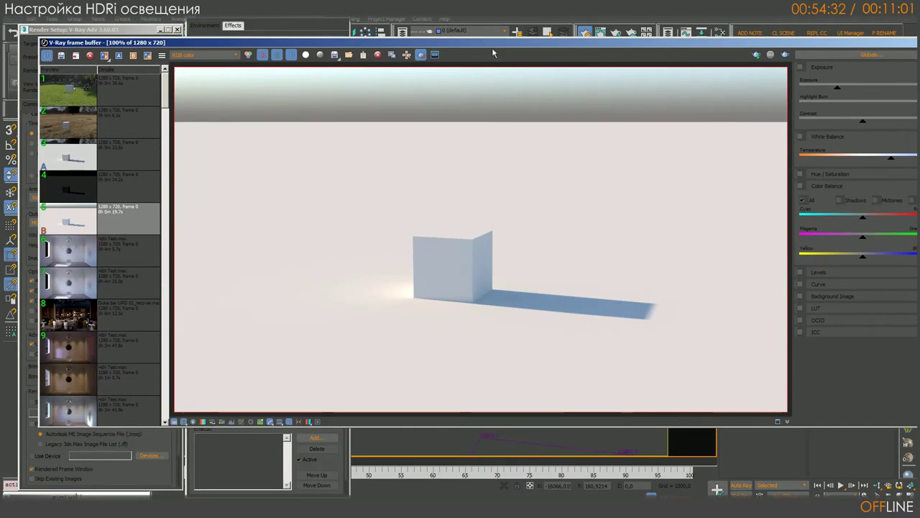
{"action": "left_click", "coordinate": [136, 186]}
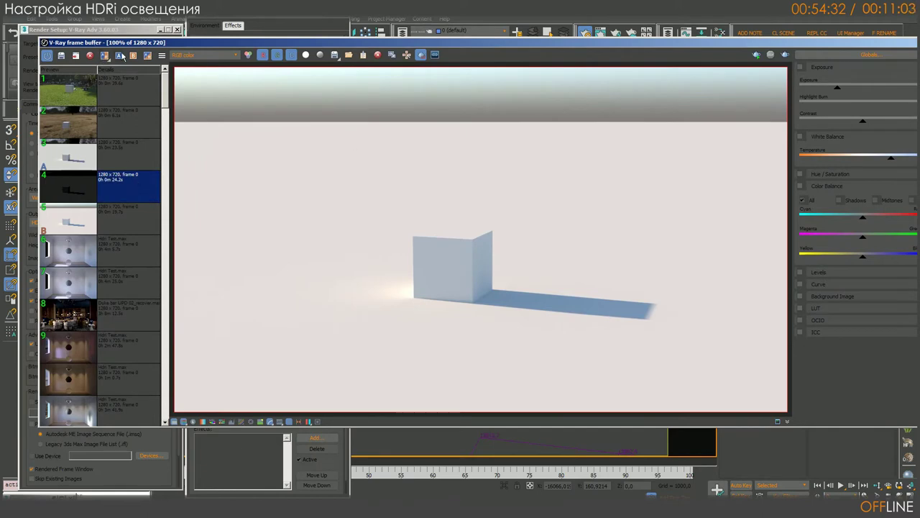
{"action": "left_click", "coordinate": [120, 57]}
{"action": "left_click", "coordinate": [130, 215]}
{"action": "left_click", "coordinate": [133, 56]}
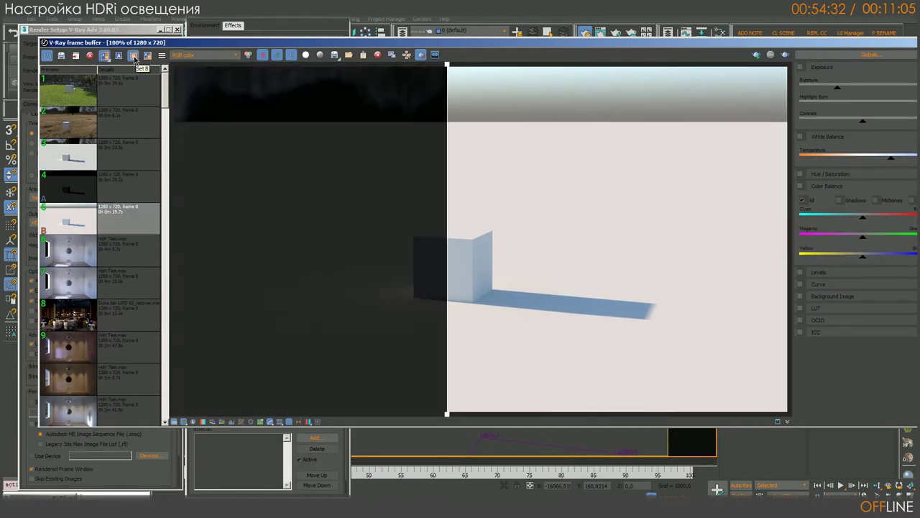
{"action": "mouse_move", "coordinate": [446, 363]}
{"action": "left_mouse_down"}
{"action": "mouse_move", "coordinate": [748, 372]}
{"action": "mouse_move", "coordinate": [616, 366]}
{"action": "mouse_move", "coordinate": [661, 355]}
{"action": "mouse_move", "coordinate": [748, 357]}
{"action": "mouse_move", "coordinate": [189, 350]}
{"action": "mouse_move", "coordinate": [784, 355]}
{"action": "mouse_move", "coordinate": [741, 354]}
{"action": "left_mouse_up"}
- Reposition the frame buffer window and drag the divider so the dark render fills the image
{"action": "left_click_drag", "start_coordinate": [572, 42], "coordinate": [874, 80]}
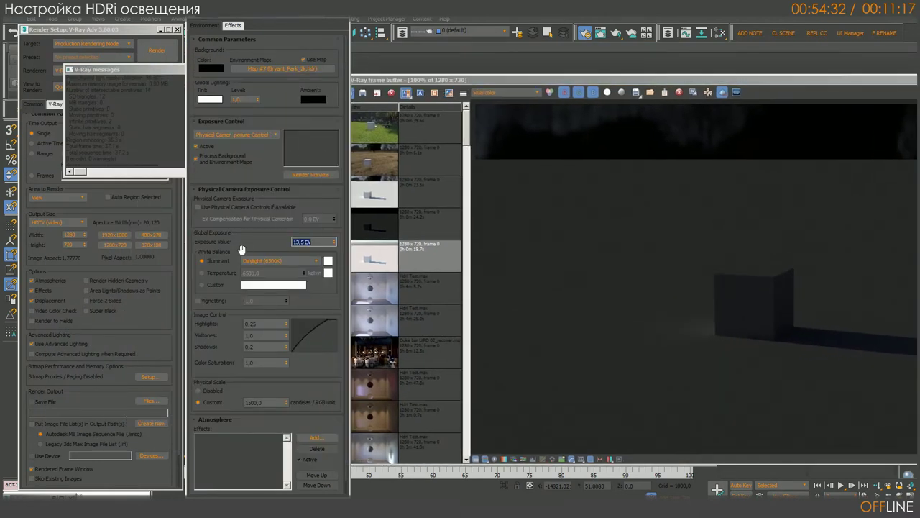
{"action": "left_click_drag", "start_coordinate": [529, 80], "coordinate": [276, 86]}
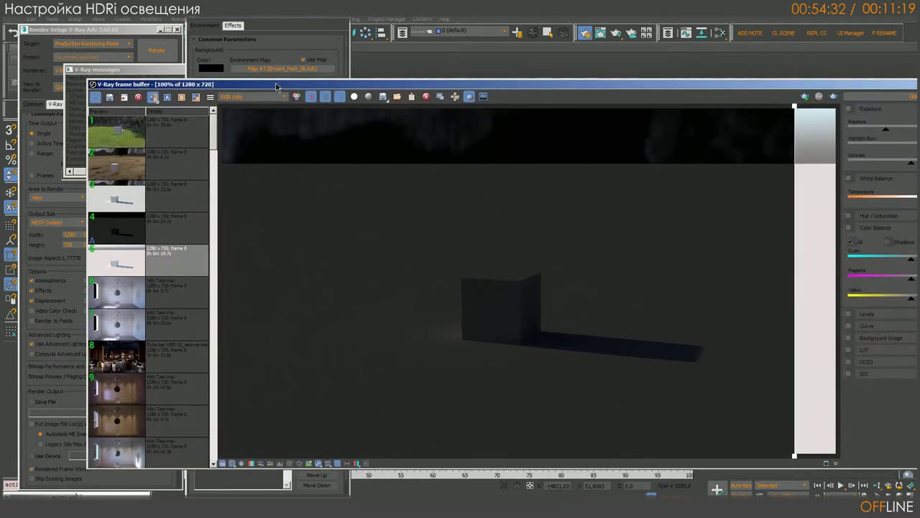
{"action": "left_click_drag", "start_coordinate": [750, 93], "coordinate": [717, 86]}
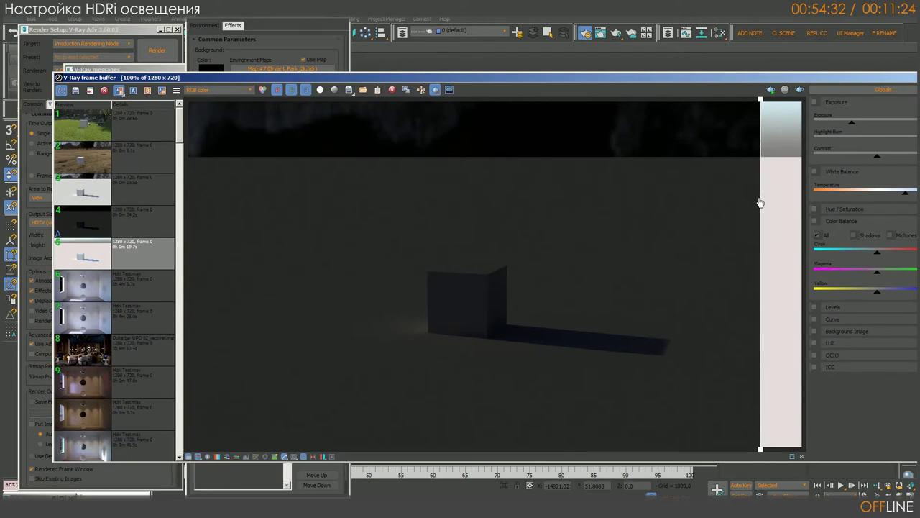
{"action": "mouse_move", "coordinate": [869, 82]}
{"action": "left_mouse_down"}
{"action": "mouse_move", "coordinate": [810, 45]}
{"action": "mouse_move", "coordinate": [813, 59]}
{"action": "left_mouse_up"}
{"action": "left_click_drag", "start_coordinate": [708, 238], "coordinate": [776, 239]}
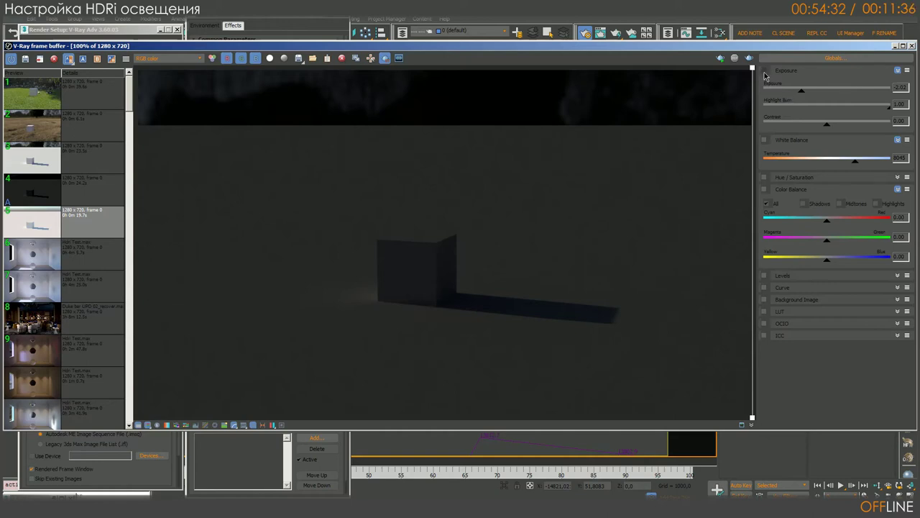
- Try an exposure correction of 4.21, switch it off again, and bring Render Setup forward
{"action": "left_click", "coordinate": [764, 70]}
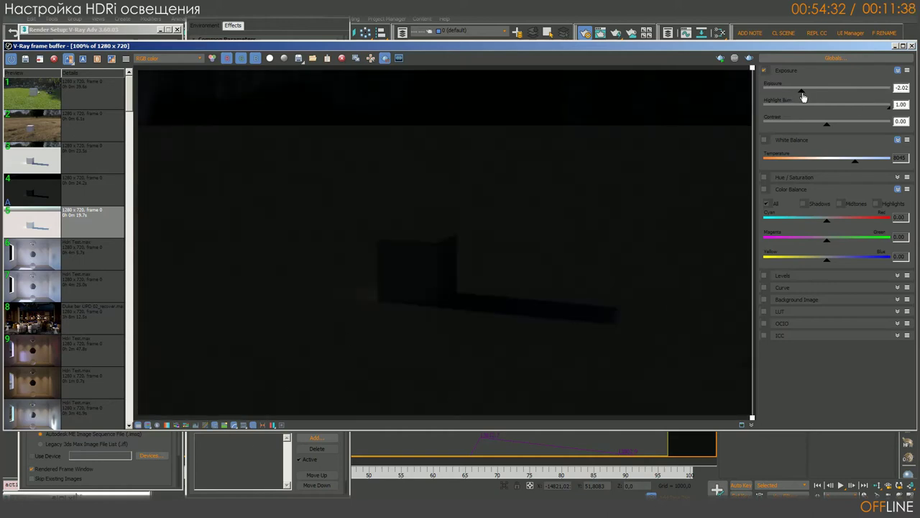
{"action": "left_click_drag", "start_coordinate": [803, 97], "coordinate": [877, 97]}
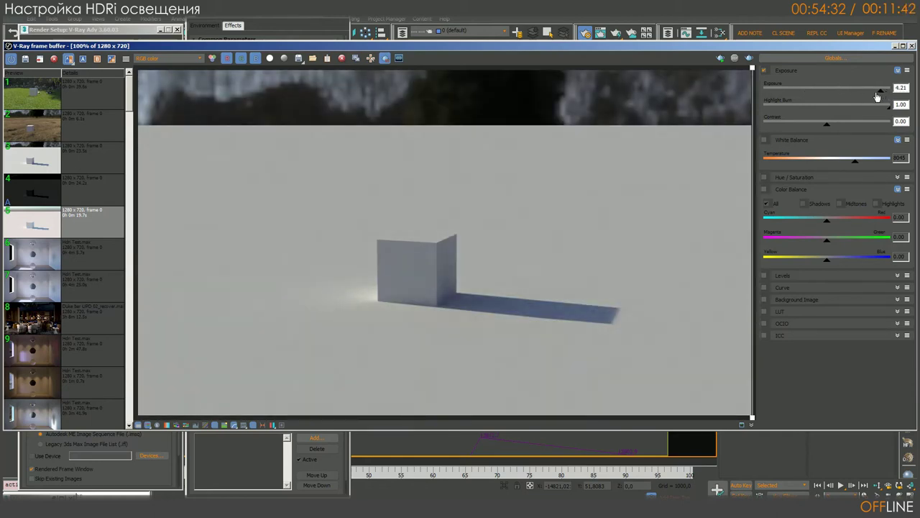
{"action": "left_click", "coordinate": [765, 71]}
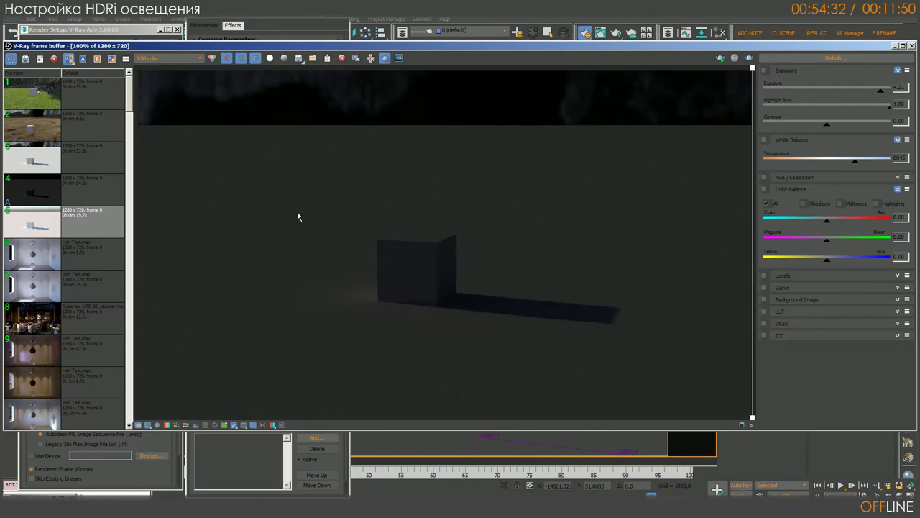
{"action": "left_click", "coordinate": [132, 478]}
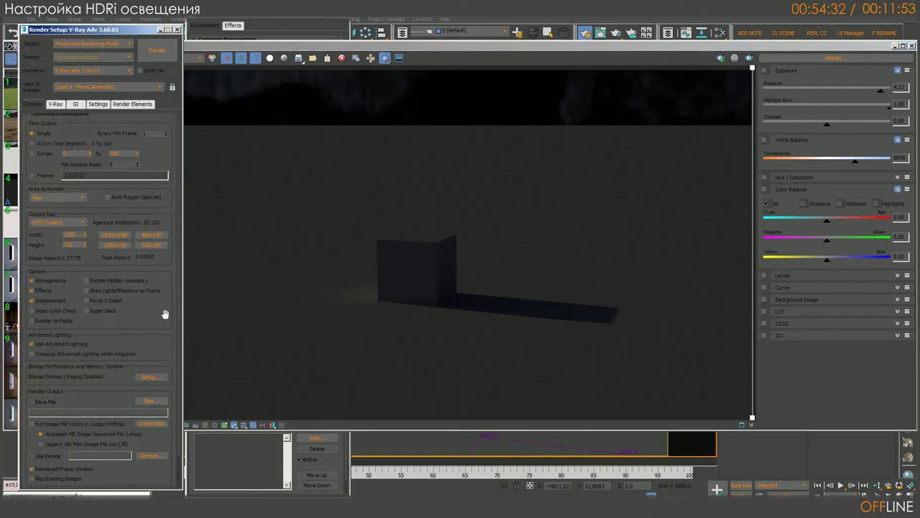
- Check the 13,5 EV exposure value against the illumination and EV charts, then re-enable exposure correction
{"action": "left_click", "coordinate": [327, 468]}
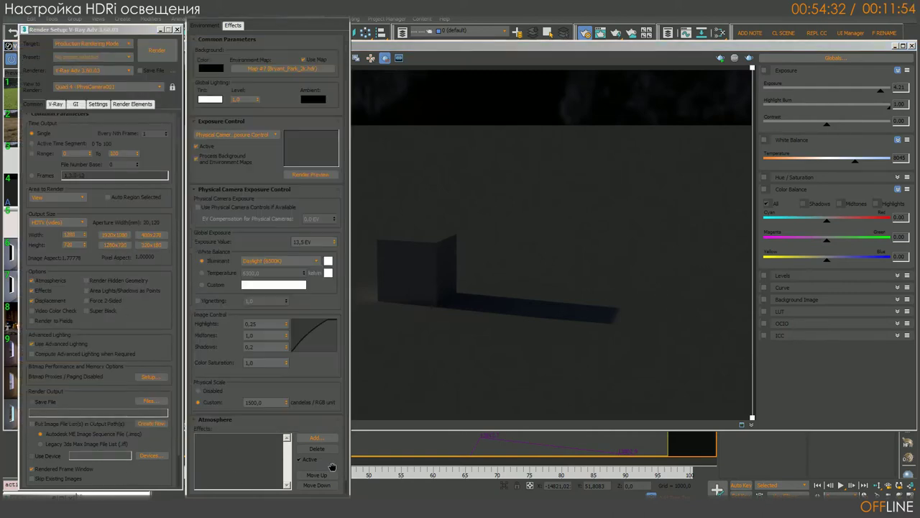
{"action": "left_click", "coordinate": [320, 241]}
{"action": "key", "text": "alt+Tab"}
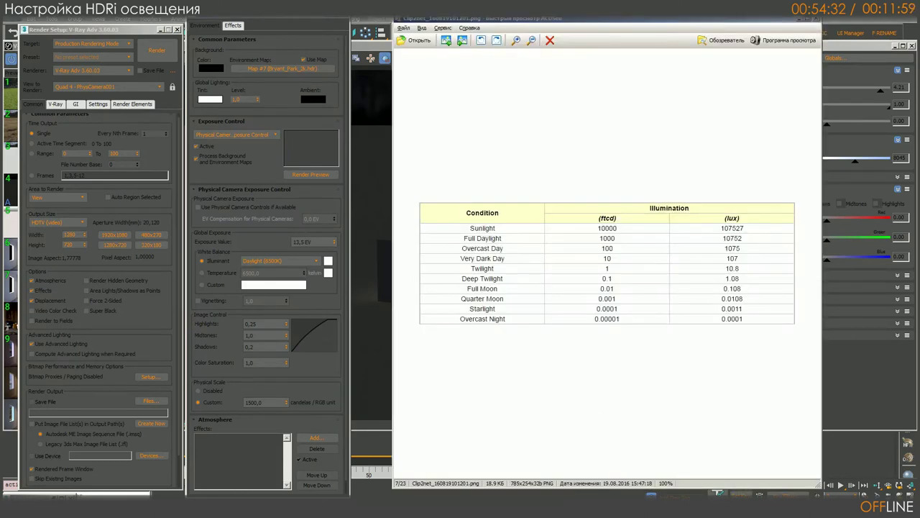
{"action": "scroll", "coordinate": [436, 97], "scroll_direction": "down", "scroll_amount": 5}
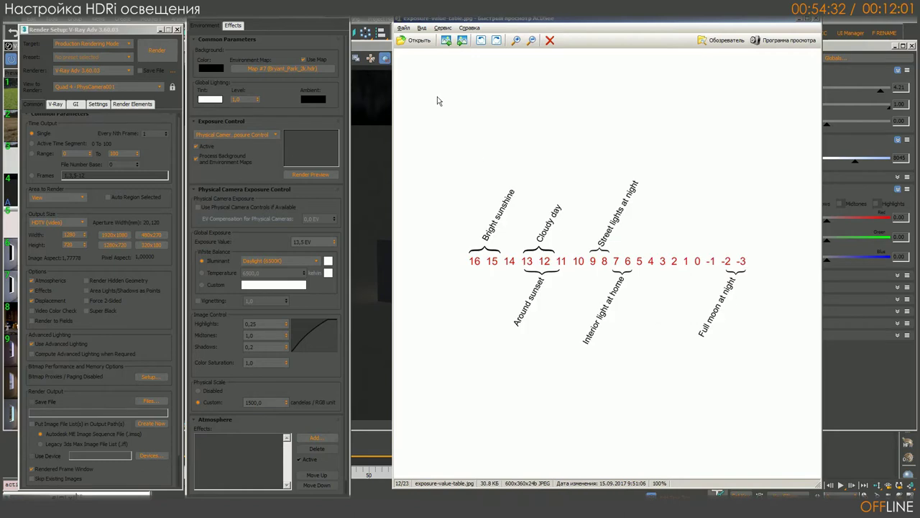
{"action": "left_click_drag", "start_coordinate": [675, 20], "coordinate": [504, 2]}
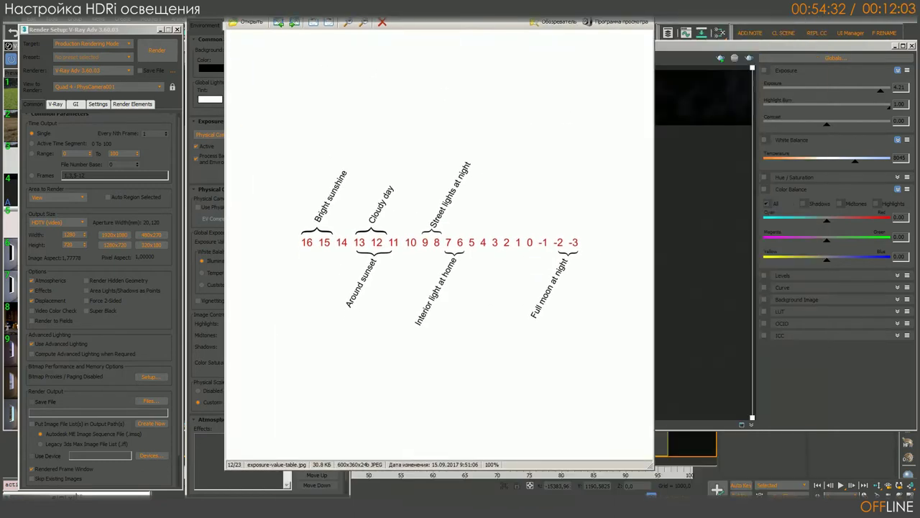
{"action": "key", "text": "Escape"}
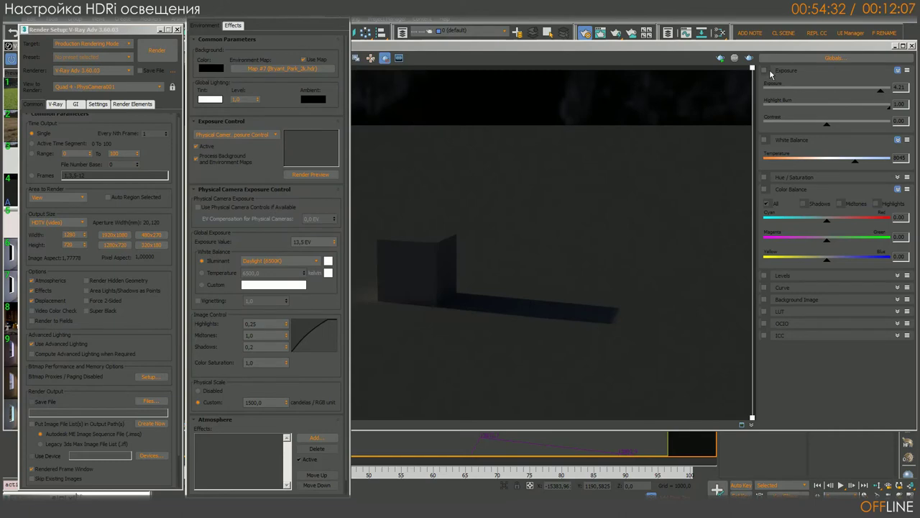
{"action": "left_click", "coordinate": [764, 71]}
- Raise exposure correction to 5.00, then turn it off and drag the compare divider across the render
{"action": "mouse_move", "coordinate": [883, 94]}
{"action": "left_mouse_down"}
{"action": "mouse_move", "coordinate": [809, 90]}
{"action": "mouse_move", "coordinate": [872, 115]}
{"action": "left_mouse_up"}
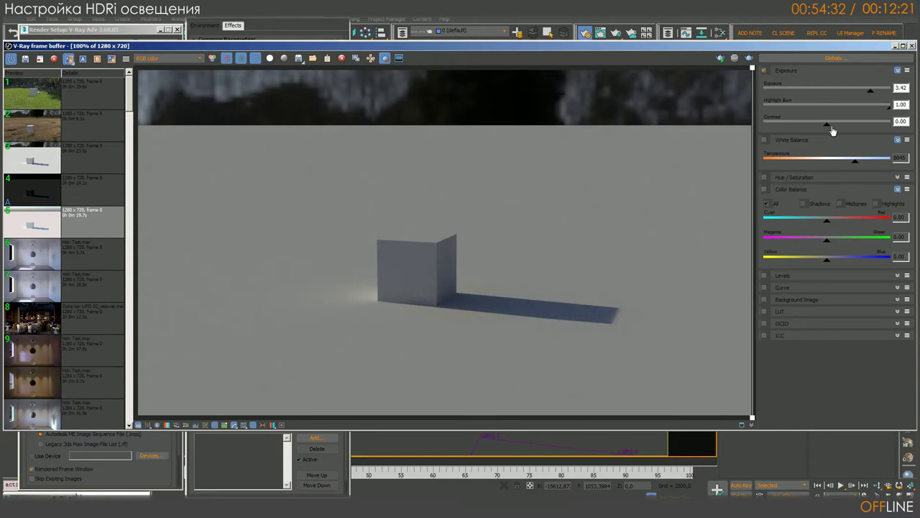
{"action": "left_click_drag", "start_coordinate": [871, 98], "coordinate": [892, 95]}
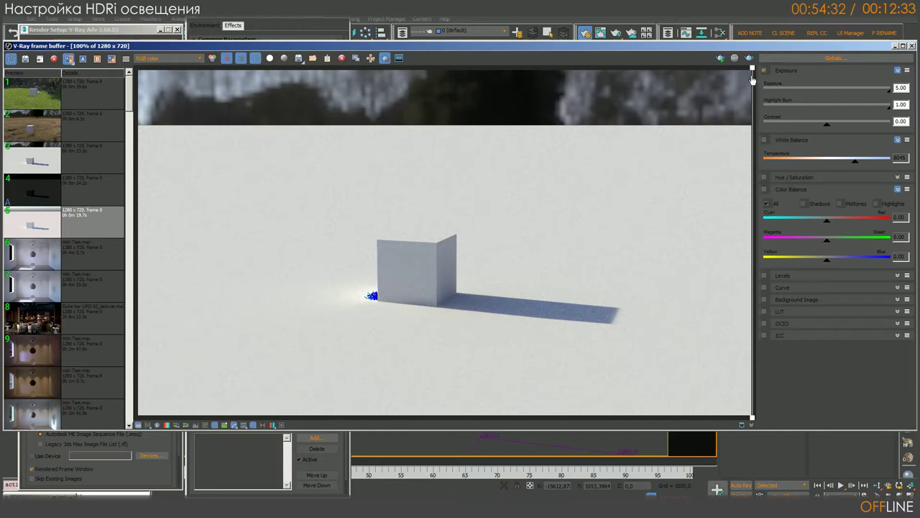
{"action": "left_click", "coordinate": [764, 71]}
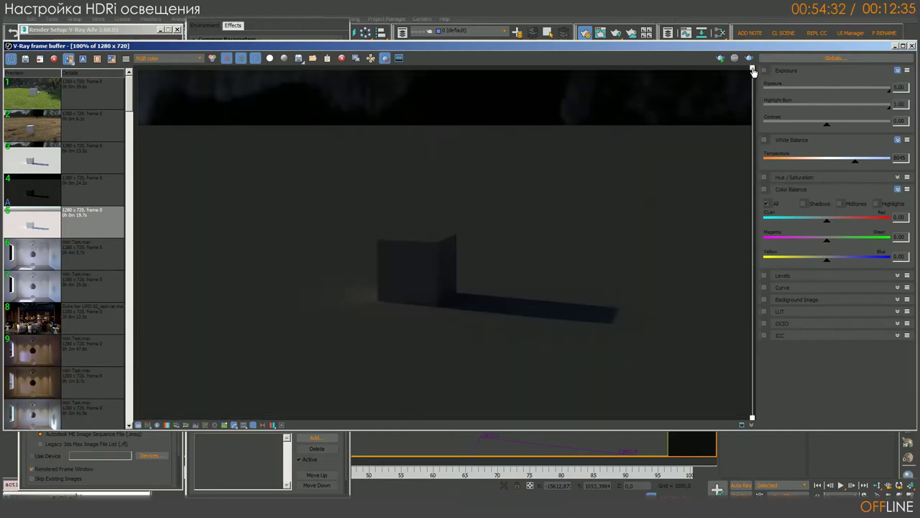
{"action": "mouse_move", "coordinate": [752, 69]}
{"action": "left_mouse_down"}
{"action": "mouse_move", "coordinate": [218, 83]}
{"action": "mouse_move", "coordinate": [158, 95]}
{"action": "left_mouse_up"}
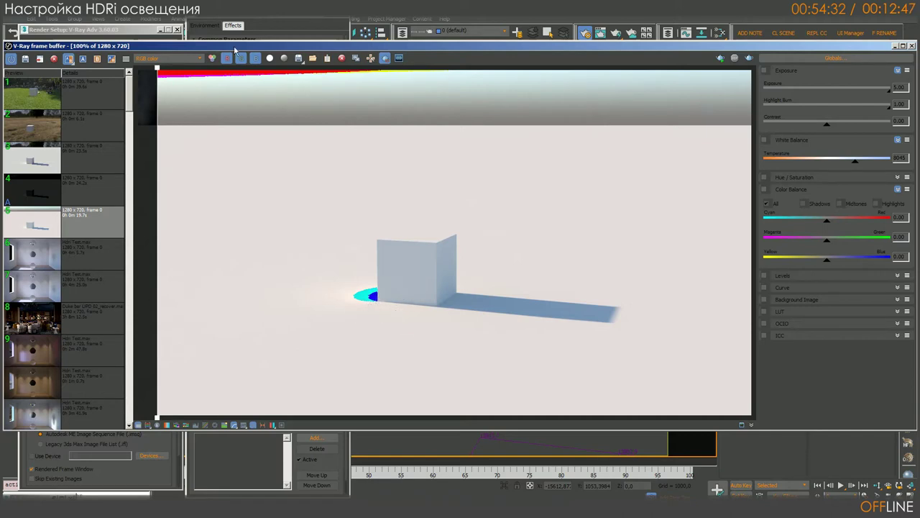
- Widen the dark comparison side, toggle the 5.00 exposure correction, and maximize the frame buffer window
{"action": "left_click_drag", "start_coordinate": [157, 76], "coordinate": [644, 95]}
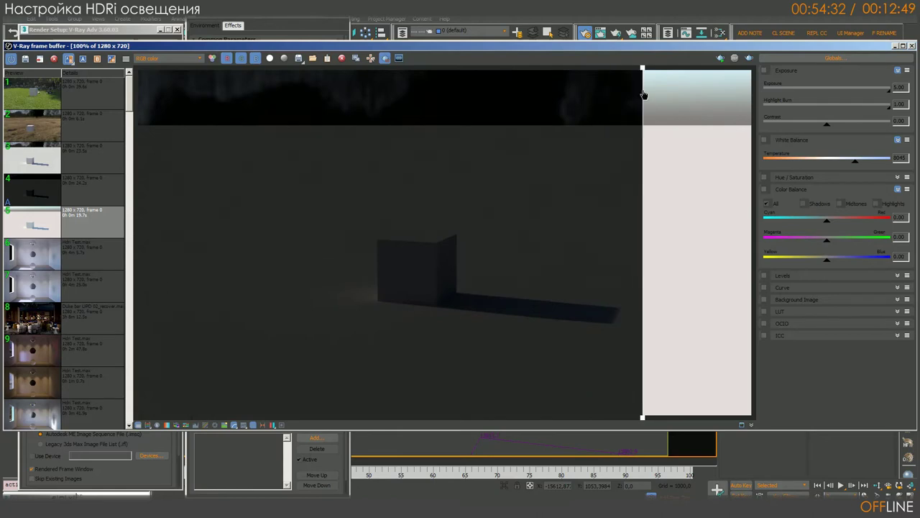
{"action": "left_click", "coordinate": [764, 71]}
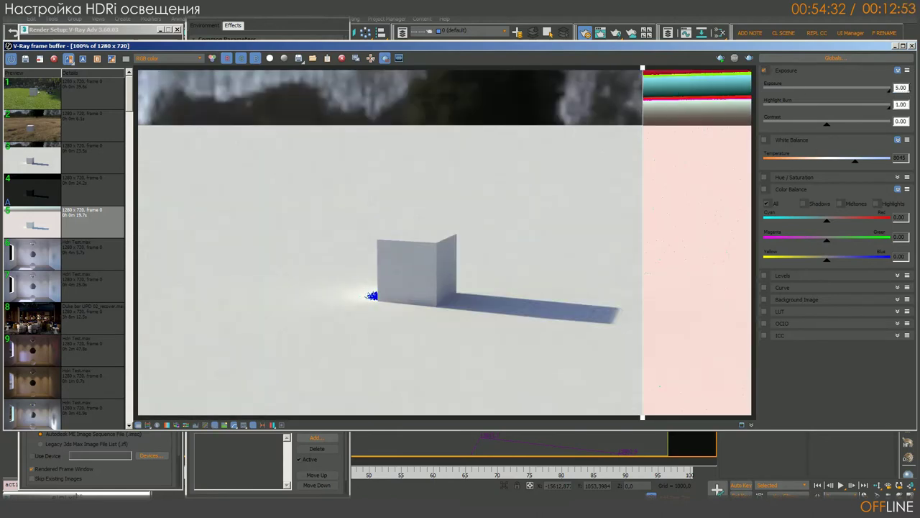
{"action": "double_click", "coordinate": [902, 87]}
{"action": "left_click_drag", "start_coordinate": [822, 52], "coordinate": [784, 59]}
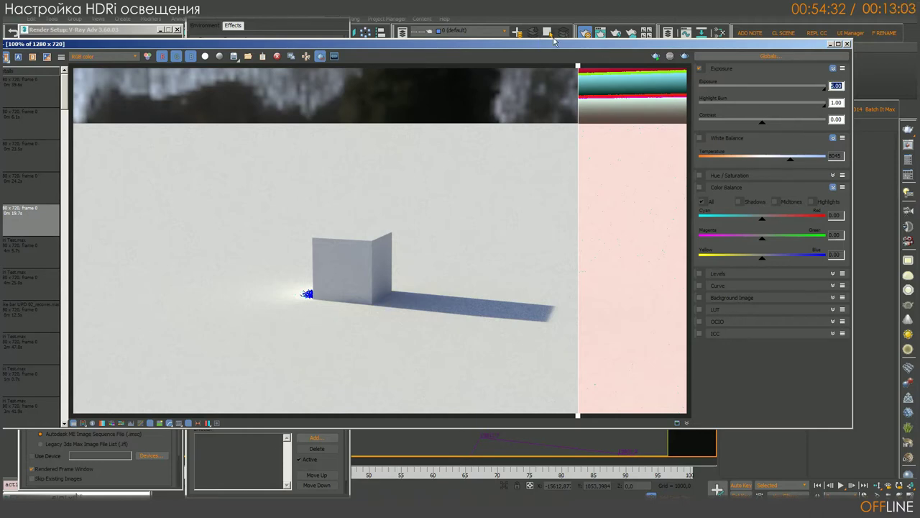
{"action": "type", "text": "5"}
{"action": "mouse_move", "coordinate": [577, 67]}
{"action": "left_mouse_down"}
{"action": "mouse_move", "coordinate": [601, 68]}
{"action": "mouse_move", "coordinate": [569, 71]}
{"action": "left_mouse_up"}
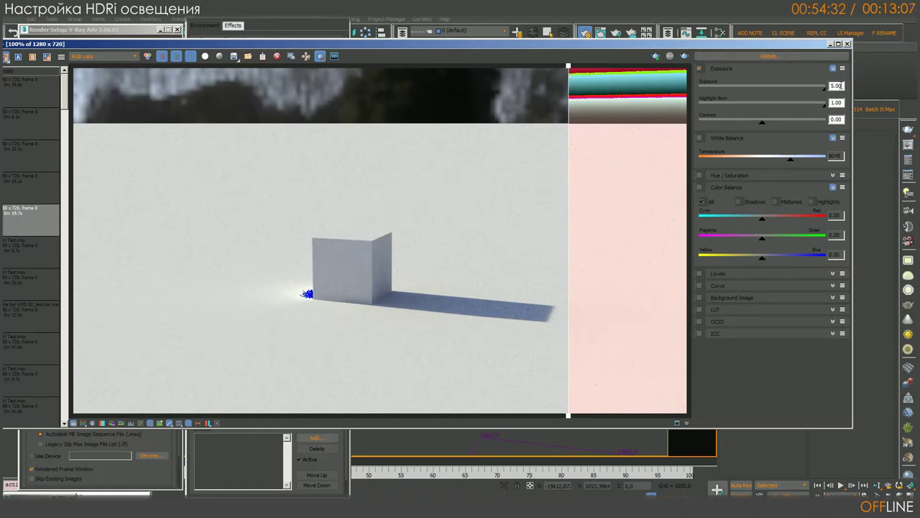
{"action": "left_click", "coordinate": [837, 85]}
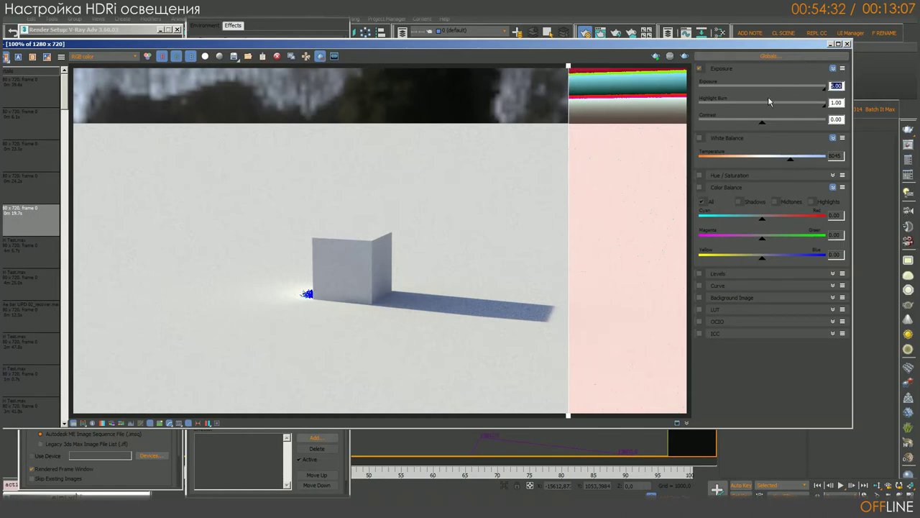
{"action": "left_click", "coordinate": [700, 69]}
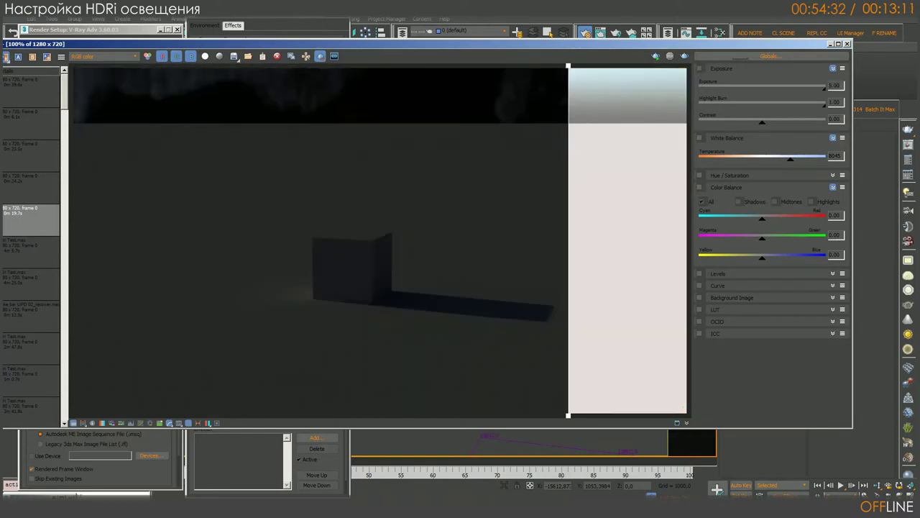
{"action": "double_click", "coordinate": [724, 49]}
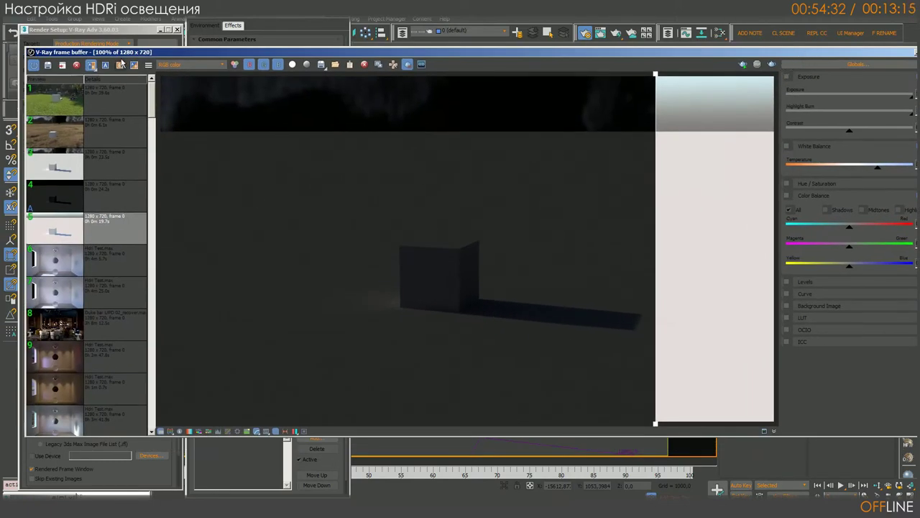
- In the Slate Material Editor, clone the Map #1 bitmap node into Map #14
{"action": "left_click", "coordinate": [719, 33]}
{"action": "middle_click_drag", "start_coordinate": [432, 225], "coordinate": [448, 197]}
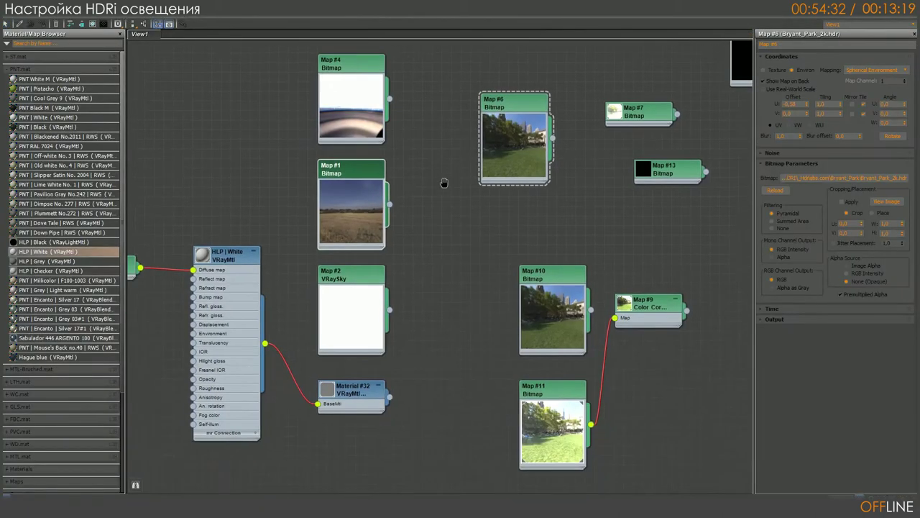
{"action": "left_click_drag", "start_coordinate": [345, 189], "coordinate": [391, 188]}
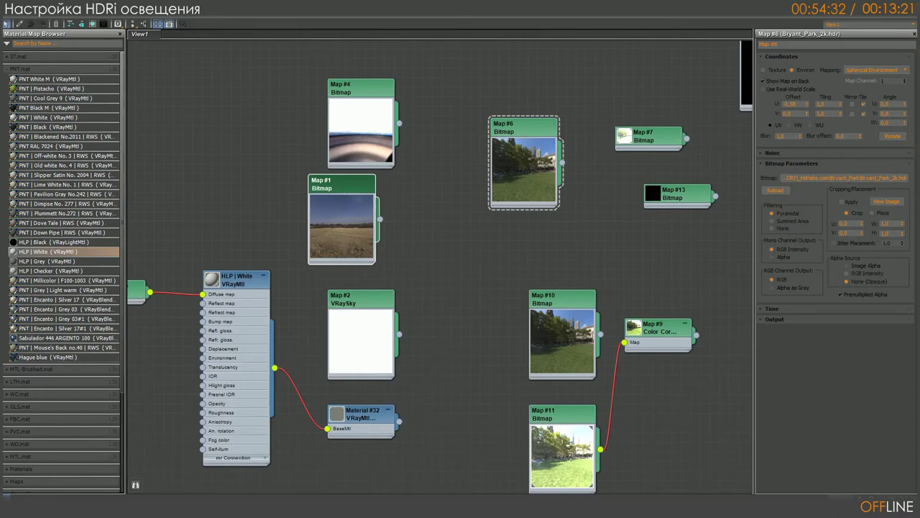
{"action": "left_click_drag", "start_coordinate": [344, 196], "coordinate": [429, 195], "text": "shift"}
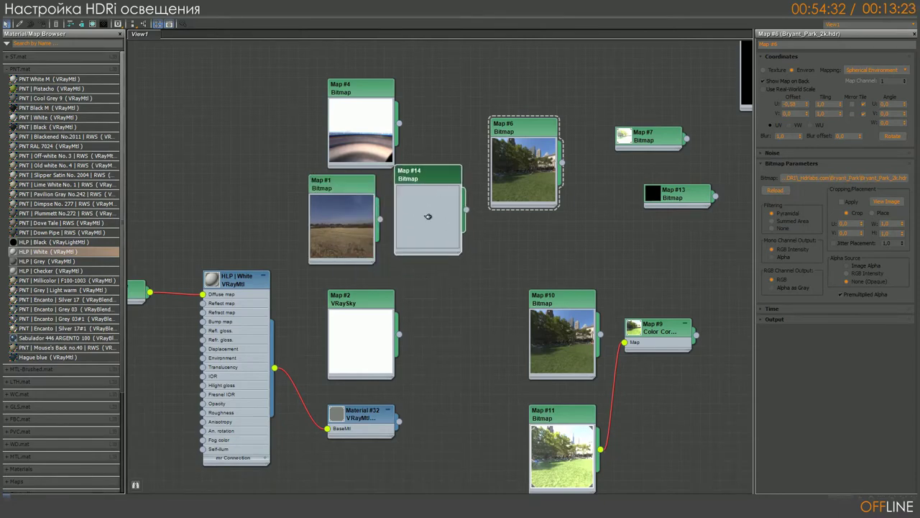
{"action": "double_click", "coordinate": [445, 200]}
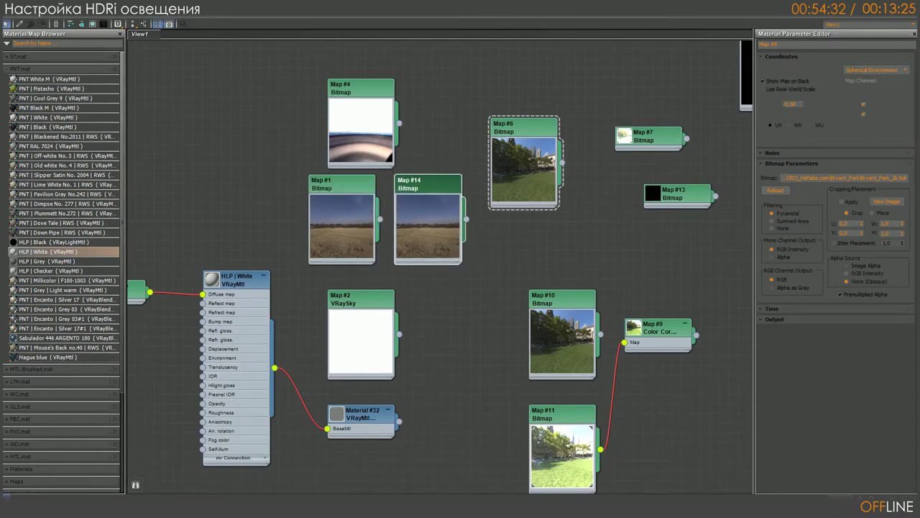
- Load dry_field_1k.hdr into Map #14 with a white point log value of -5
{"action": "left_click", "coordinate": [885, 180]}
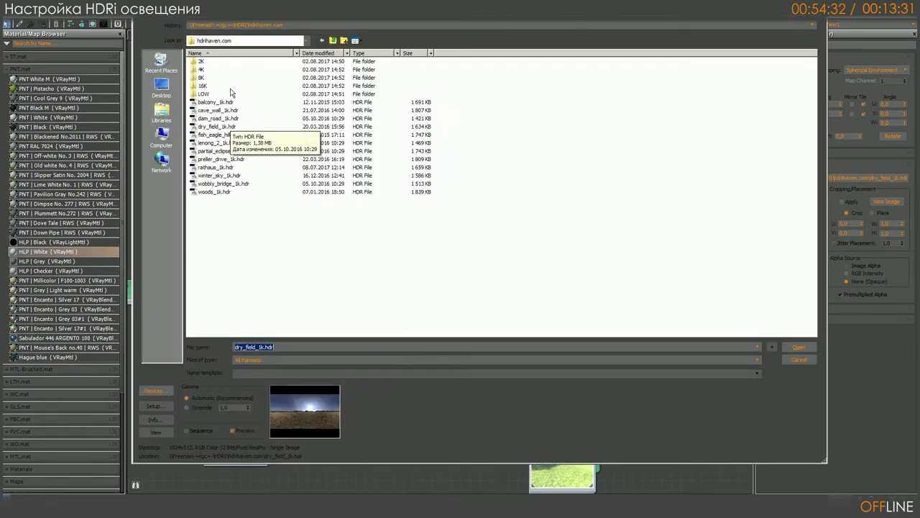
{"action": "left_click", "coordinate": [216, 127]}
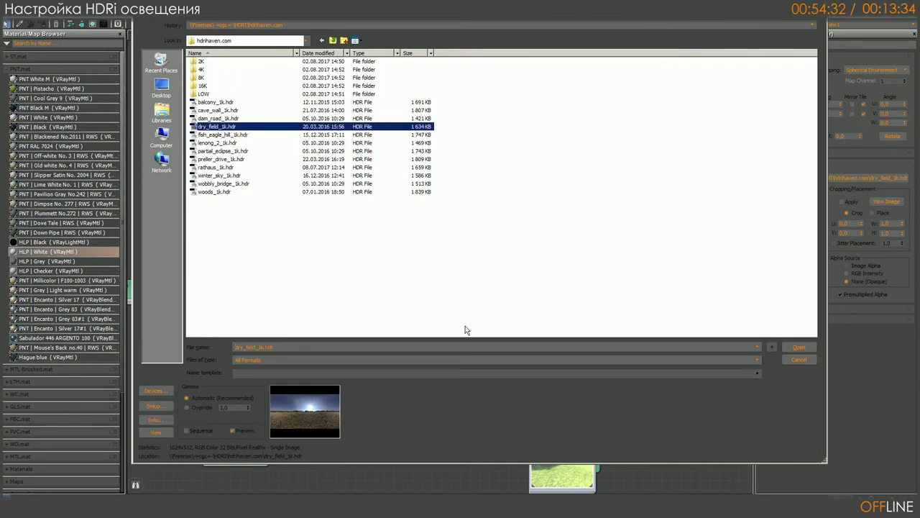
{"action": "left_click", "coordinate": [156, 405]}
{"action": "left_click_drag", "start_coordinate": [290, 35], "coordinate": [368, 37]}
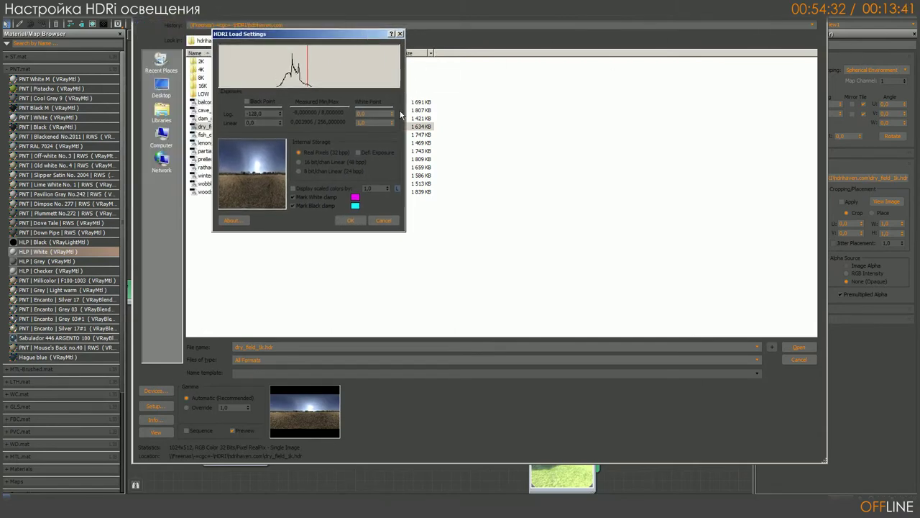
{"action": "double_click", "coordinate": [371, 113]}
{"action": "type", "text": "-5"}
{"action": "key", "text": "Tab"}
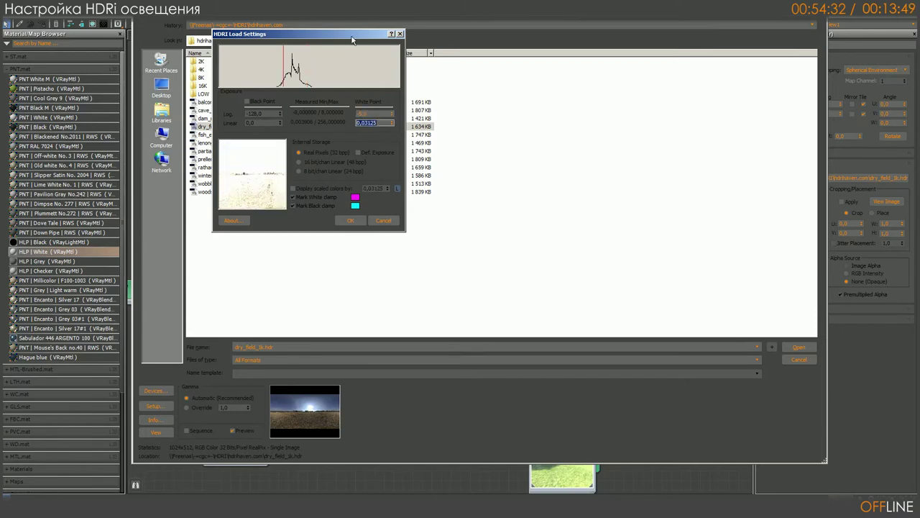
{"action": "left_click_drag", "start_coordinate": [345, 38], "coordinate": [364, 41]}
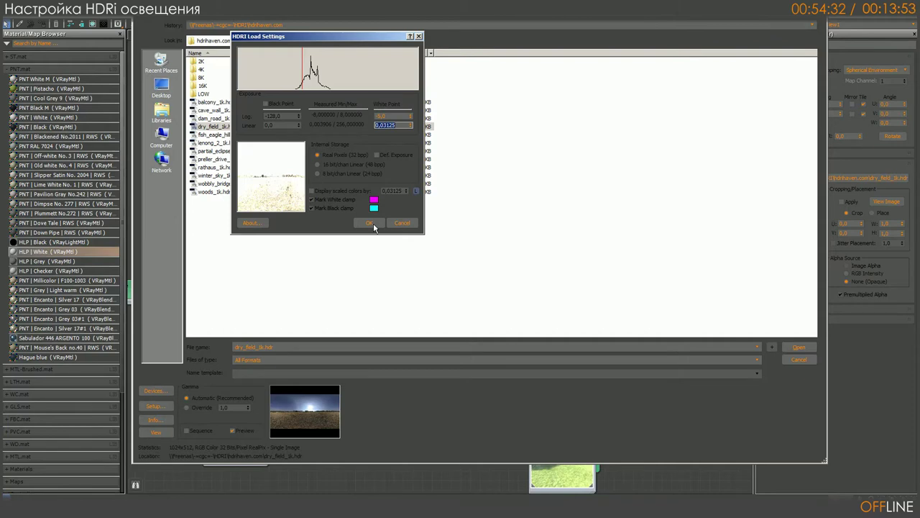
{"action": "left_click", "coordinate": [373, 225]}
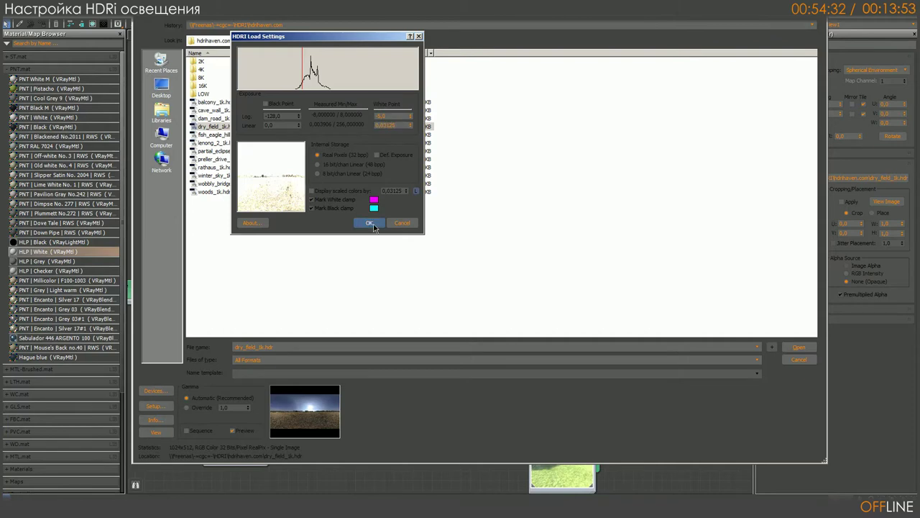
{"action": "left_click", "coordinate": [800, 348]}
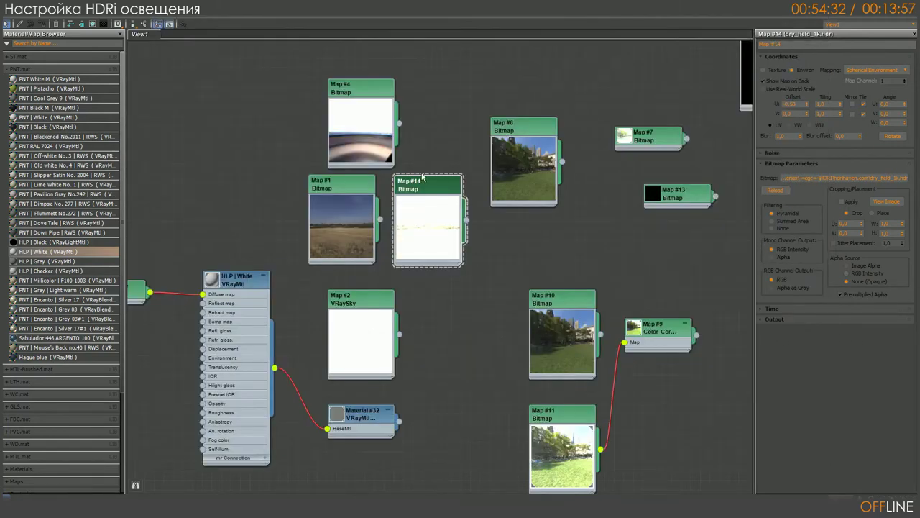
- Line up Map #14 beside Map #1 in the node view, then bring up the V-Ray frame buffer with Shift+Q
{"action": "left_click_drag", "start_coordinate": [431, 177], "coordinate": [420, 184]}
{"action": "mouse_move", "coordinate": [351, 188]}
{"action": "left_mouse_down"}
{"action": "mouse_move", "coordinate": [310, 184]}
{"action": "mouse_move", "coordinate": [341, 188]}
{"action": "left_mouse_up"}
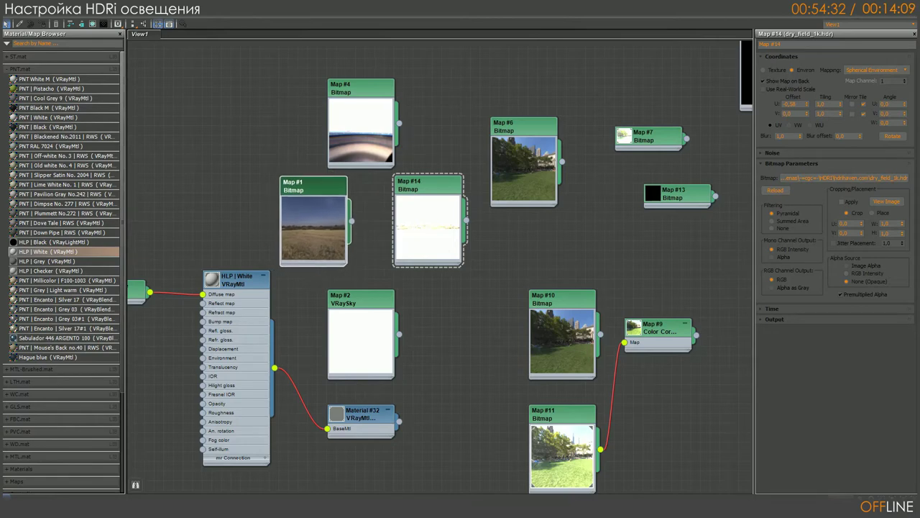
{"action": "left_click", "coordinate": [439, 193]}
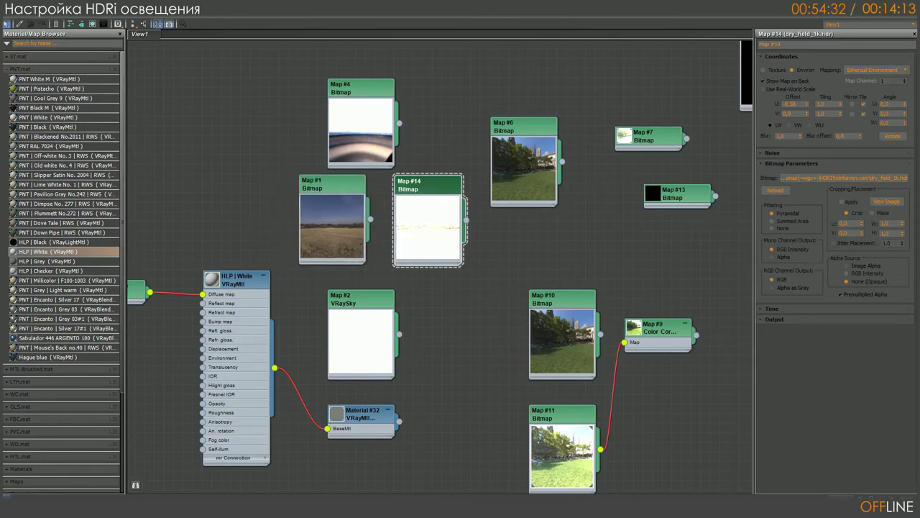
{"action": "left_click_drag", "start_coordinate": [435, 186], "coordinate": [425, 186]}
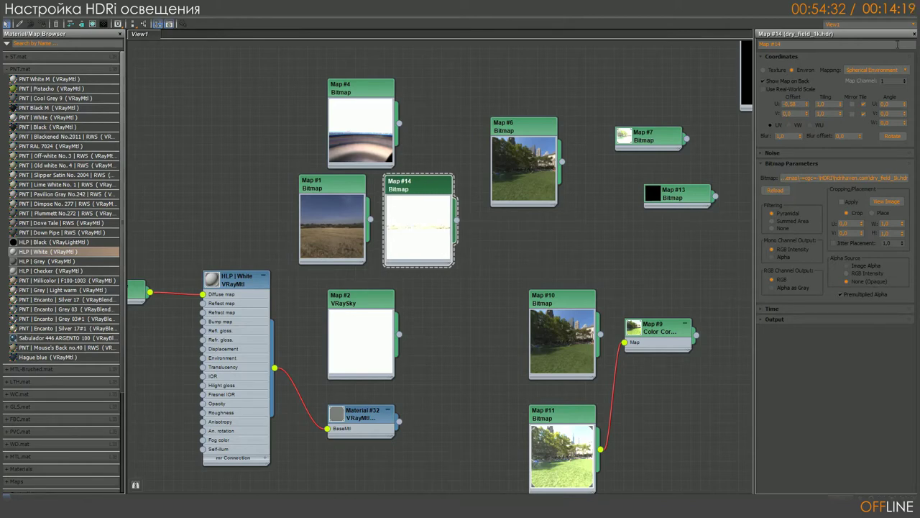
{"action": "key", "text": "shift+q"}
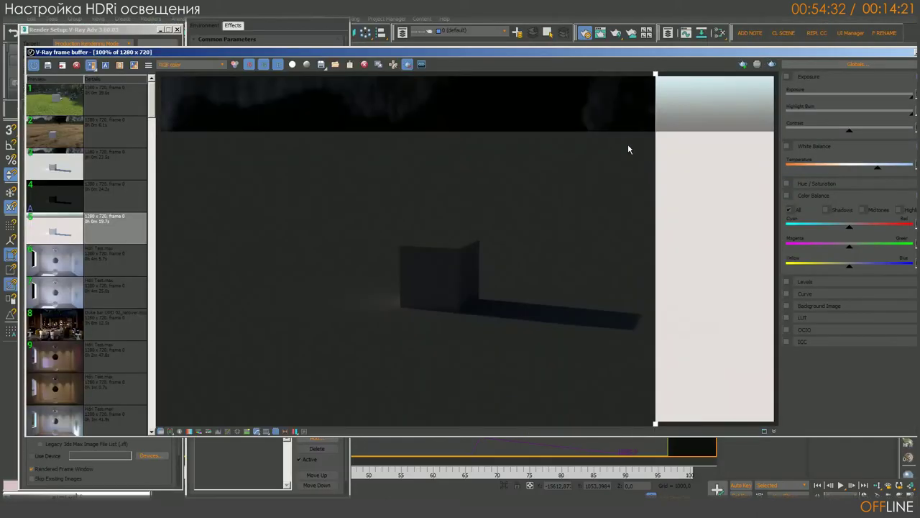
- In the VFB history, set render 3 as comparison A and render 6 as B
{"action": "left_click", "coordinate": [38, 174]}
{"action": "left_click", "coordinate": [105, 65]}
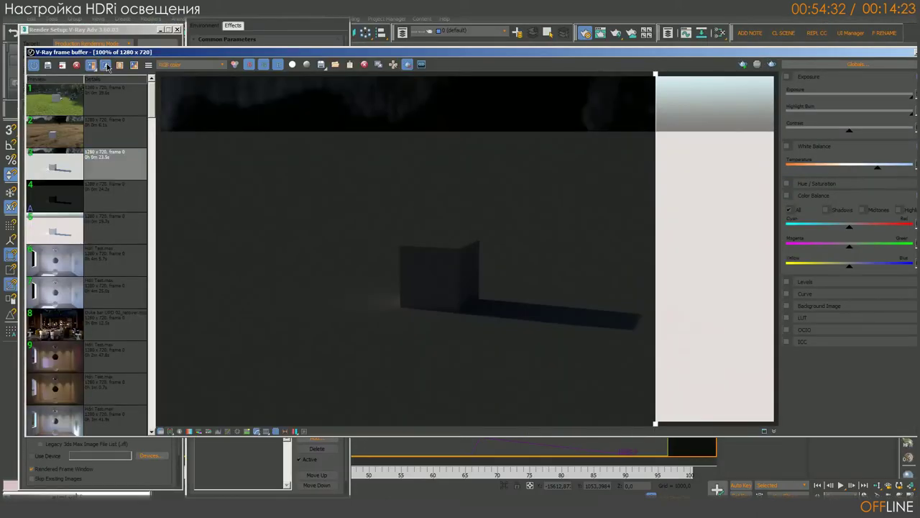
{"action": "left_click", "coordinate": [107, 230]}
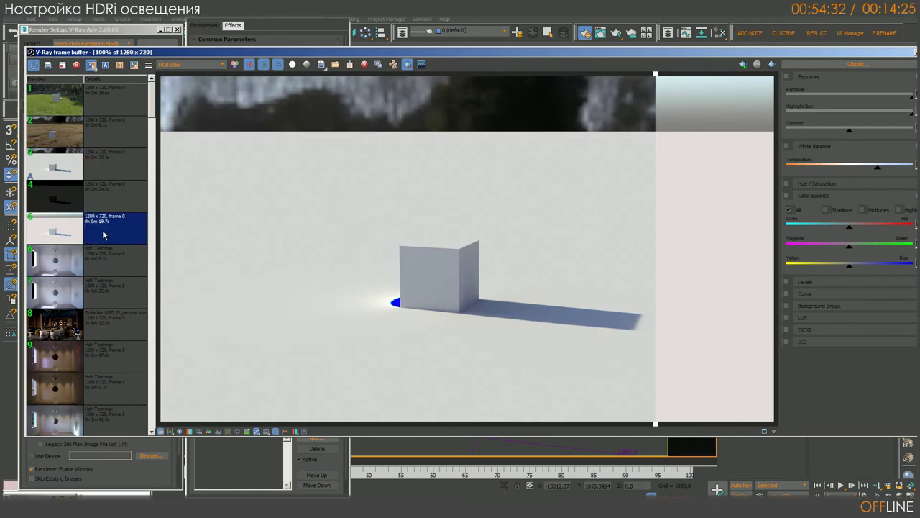
{"action": "left_click", "coordinate": [119, 66]}
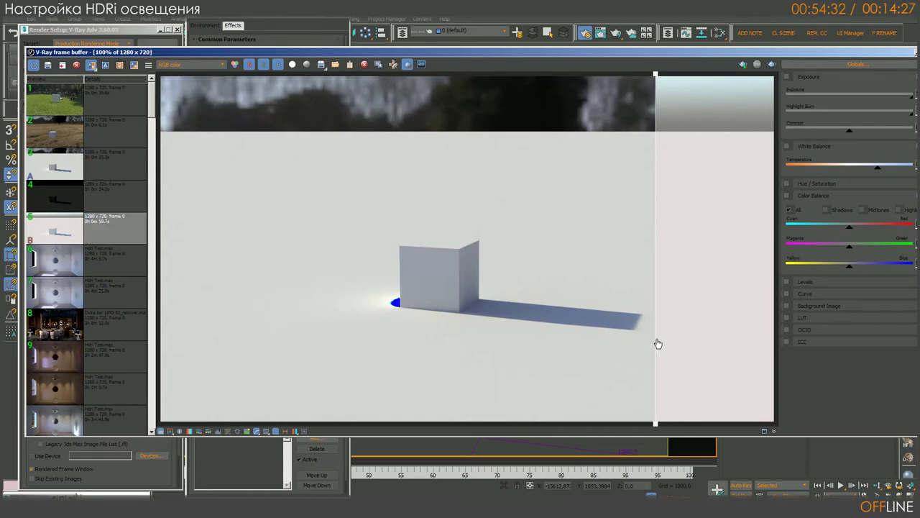
- Drag the compare wipe line back and forth across the image to compare both renders
{"action": "mouse_move", "coordinate": [656, 343]}
{"action": "left_mouse_down"}
{"action": "mouse_move", "coordinate": [176, 338]}
{"action": "mouse_move", "coordinate": [623, 342]}
{"action": "left_mouse_up"}
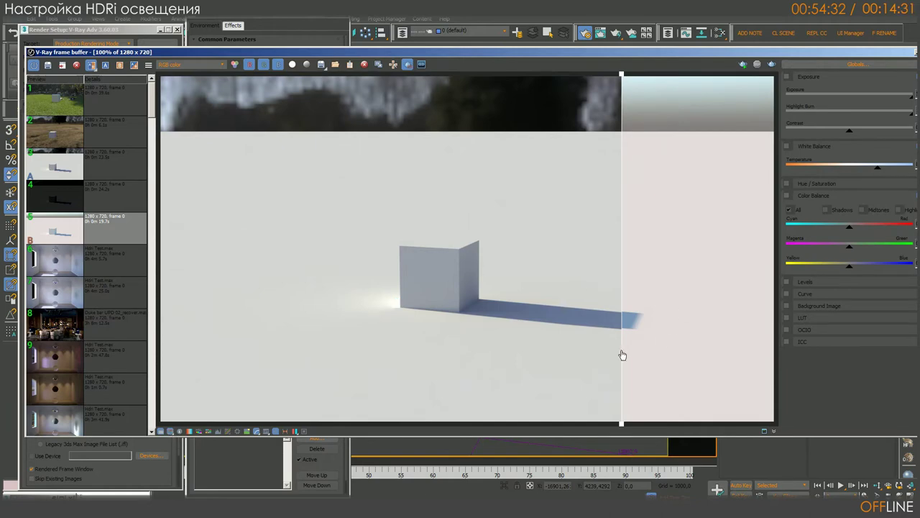
{"action": "mouse_move", "coordinate": [622, 353]}
{"action": "left_mouse_down"}
{"action": "mouse_move", "coordinate": [175, 352]}
{"action": "mouse_move", "coordinate": [774, 352]}
{"action": "mouse_move", "coordinate": [177, 357]}
{"action": "mouse_move", "coordinate": [791, 360]}
{"action": "mouse_move", "coordinate": [273, 353]}
{"action": "mouse_move", "coordinate": [238, 364]}
{"action": "mouse_move", "coordinate": [706, 382]}
{"action": "left_mouse_up"}
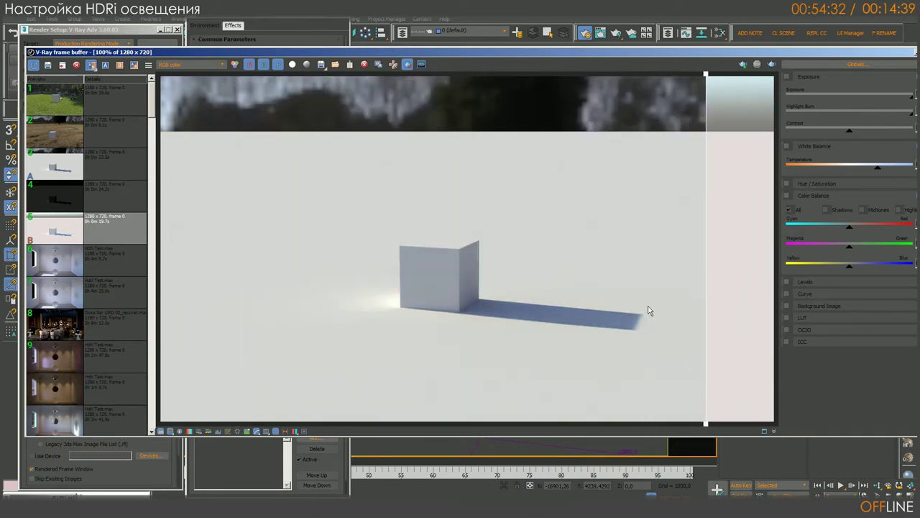
{"action": "mouse_move", "coordinate": [706, 299]}
{"action": "left_mouse_down"}
{"action": "mouse_move", "coordinate": [279, 297]}
{"action": "mouse_move", "coordinate": [247, 306]}
{"action": "mouse_move", "coordinate": [575, 341]}
{"action": "mouse_move", "coordinate": [763, 347]}
{"action": "mouse_move", "coordinate": [719, 360]}
{"action": "mouse_move", "coordinate": [238, 349]}
{"action": "mouse_move", "coordinate": [699, 366]}
{"action": "left_mouse_up"}
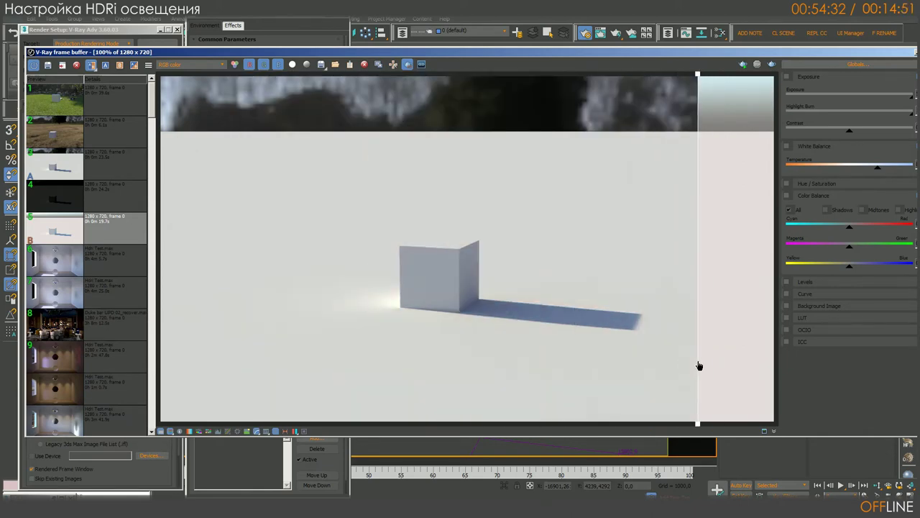
{"action": "left_click_drag", "start_coordinate": [698, 366], "coordinate": [699, 366]}
{"action": "mouse_move", "coordinate": [589, 54]}
{"action": "left_mouse_down"}
{"action": "mouse_move", "coordinate": [609, 72]}
{"action": "mouse_move", "coordinate": [573, 114]}
{"action": "left_mouse_up"}
- Confirm the Physical Camera exposure stays at 13,5 EV and bring up the EV circle chart
{"action": "left_click", "coordinate": [225, 27]}
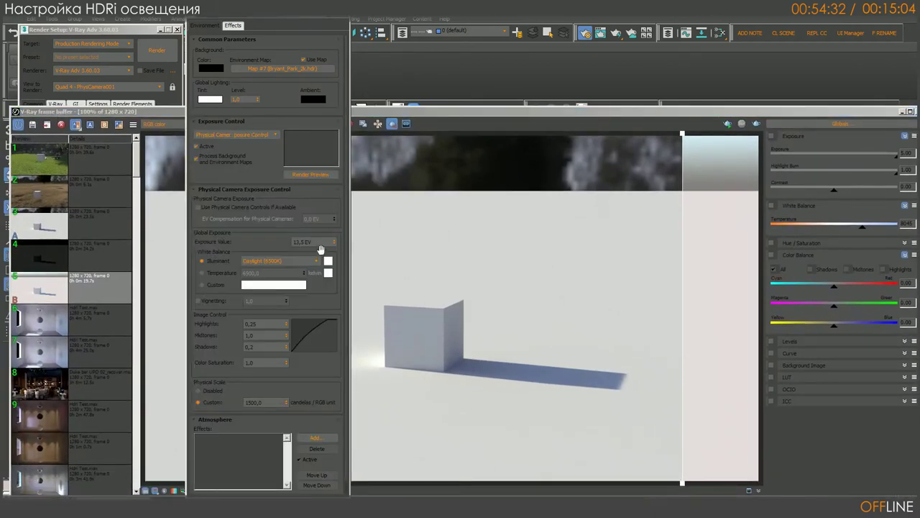
{"action": "double_click", "coordinate": [319, 243]}
{"action": "key", "text": "Return"}
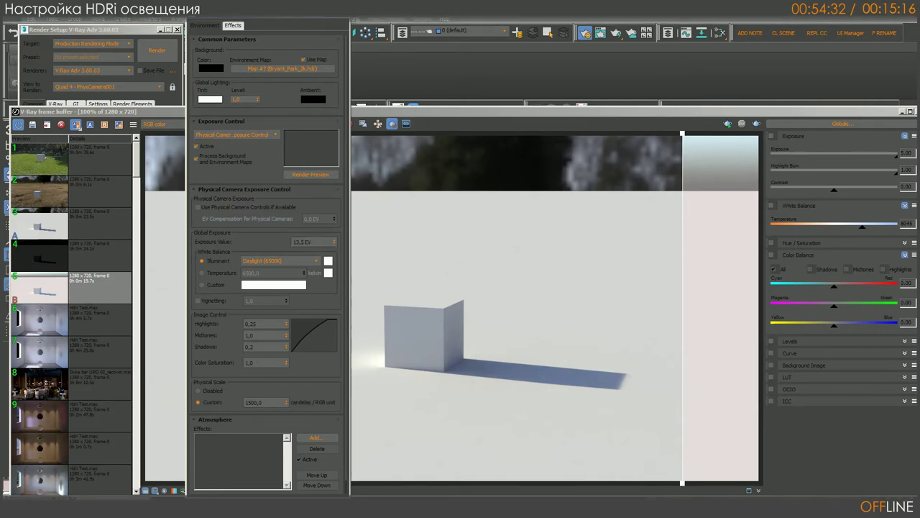
{"action": "key", "text": "alt+Tab"}
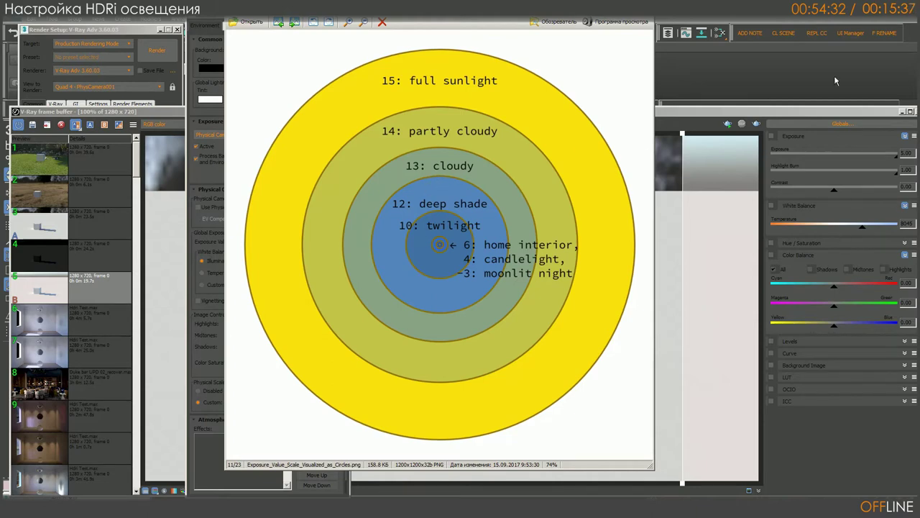
- Close the Exposure_Value_Scale_Visualized_as_Circles.png chart to return to 3ds Max
{"action": "key", "text": "Escape"}
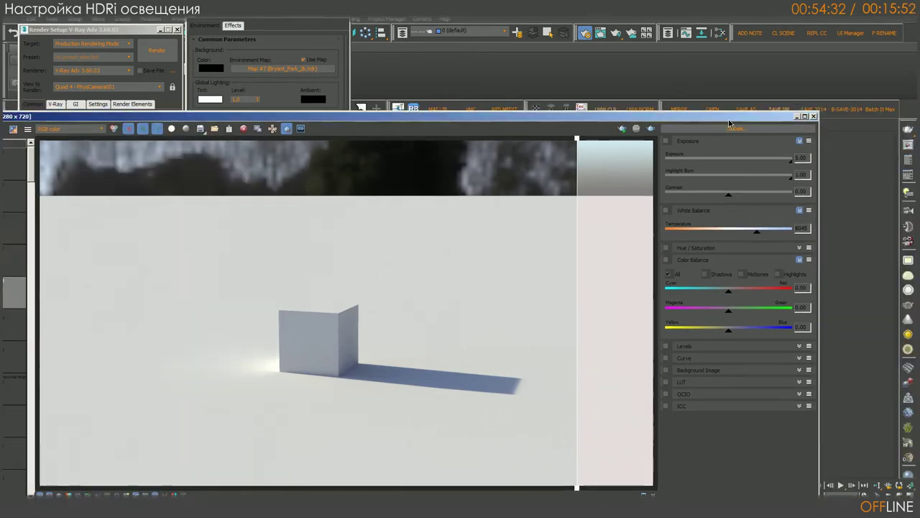
- Move the frame buffer aside and recheck the 13,5 EV exposure value
{"action": "mouse_move", "coordinate": [841, 112]}
{"action": "left_mouse_down"}
{"action": "mouse_move", "coordinate": [783, 105]}
{"action": "mouse_move", "coordinate": [834, 83]}
{"action": "mouse_move", "coordinate": [815, 76]}
{"action": "left_mouse_up"}
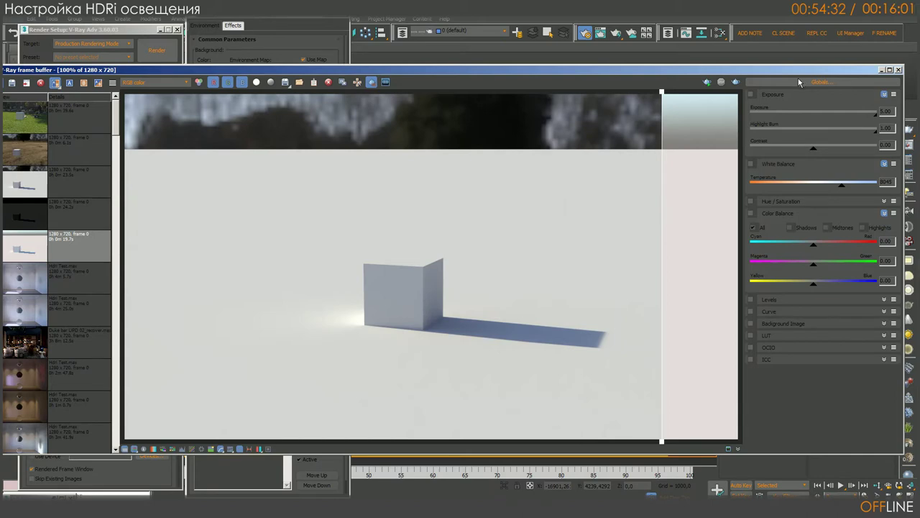
{"action": "mouse_move", "coordinate": [802, 77]}
{"action": "left_mouse_down"}
{"action": "mouse_move", "coordinate": [806, 69]}
{"action": "mouse_move", "coordinate": [798, 174]}
{"action": "mouse_move", "coordinate": [804, 92]}
{"action": "left_mouse_up"}
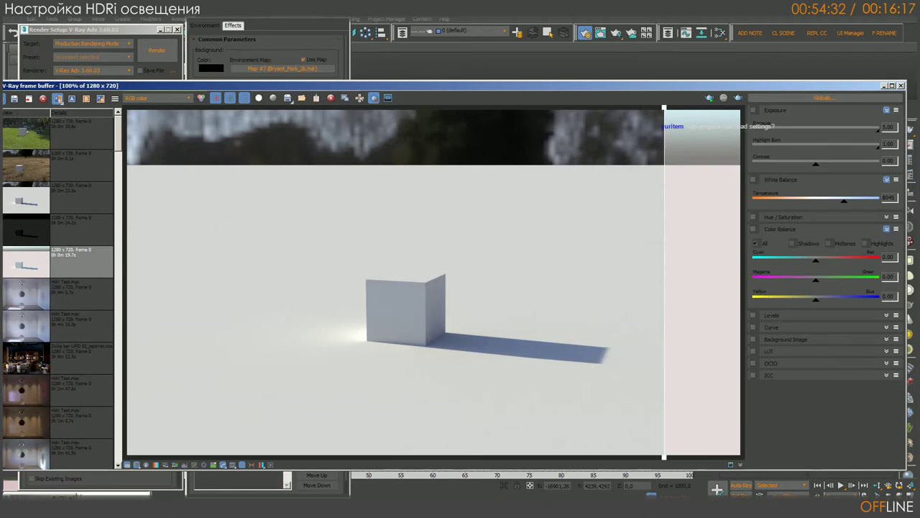
{"action": "mouse_move", "coordinate": [473, 84]}
{"action": "left_mouse_down"}
{"action": "mouse_move", "coordinate": [607, 275]}
{"action": "mouse_move", "coordinate": [585, 310]}
{"action": "left_mouse_up"}
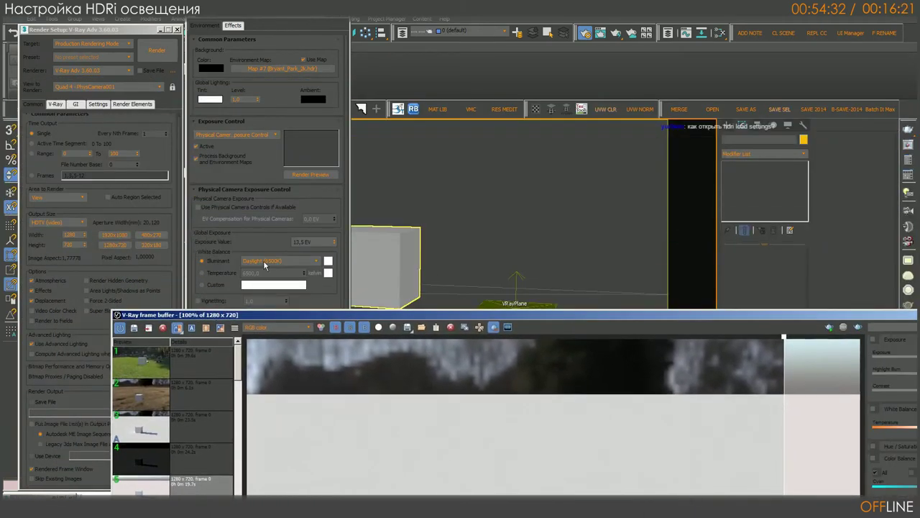
{"action": "left_click", "coordinate": [230, 245]}
{"action": "double_click", "coordinate": [323, 242]}
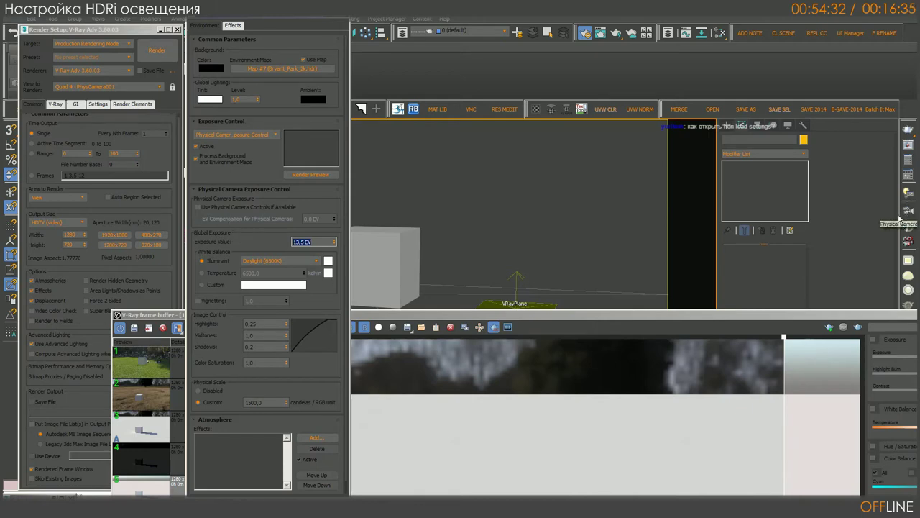
- Pan the Slate node view and move the Map #1 bitmap node to the upper left
{"action": "left_click_drag", "start_coordinate": [630, 322], "coordinate": [573, 170]}
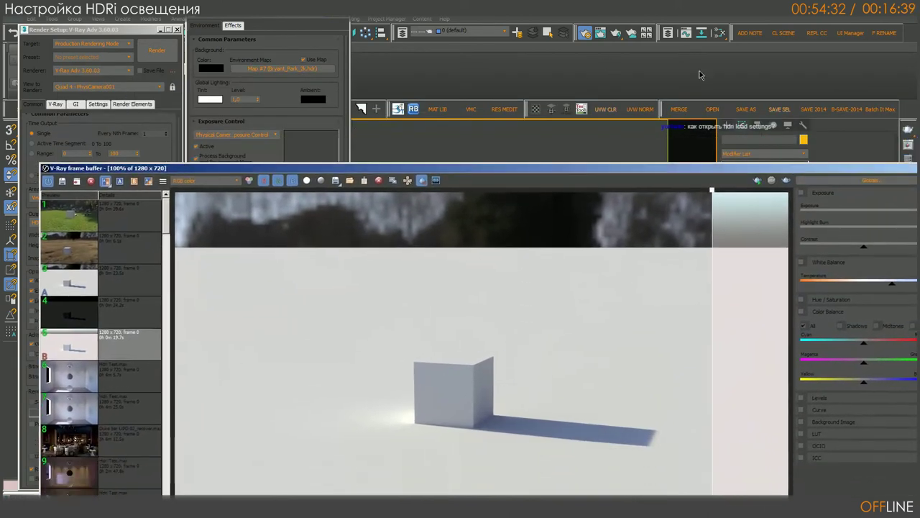
{"action": "mouse_move", "coordinate": [266, 249]}
{"action": "middle_mouse_down"}
{"action": "mouse_move", "coordinate": [418, 357]}
{"action": "mouse_move", "coordinate": [471, 413]}
{"action": "middle_mouse_up"}
{"action": "right_click", "coordinate": [312, 128]}
{"action": "key", "text": "Escape"}
{"action": "mouse_move", "coordinate": [537, 349]}
{"action": "left_mouse_down"}
{"action": "mouse_move", "coordinate": [220, 90]}
{"action": "mouse_move", "coordinate": [326, 100]}
{"action": "left_mouse_up"}
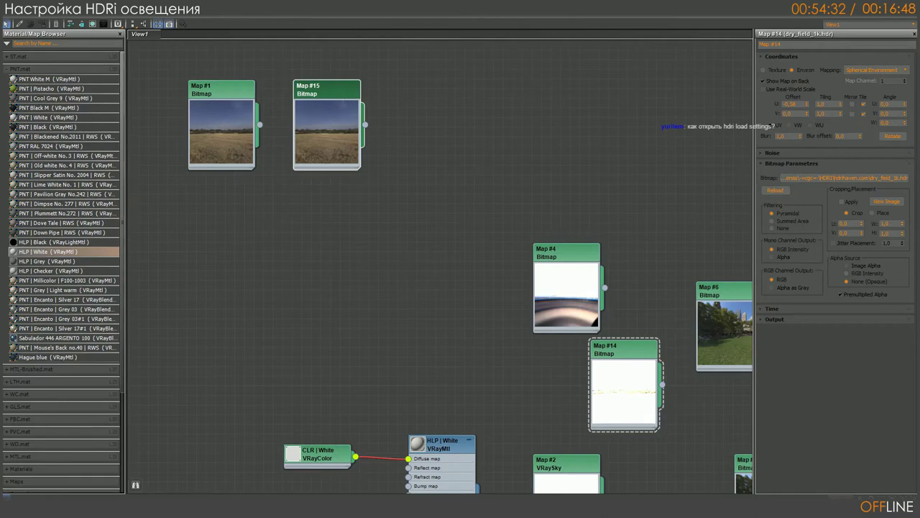
{"action": "left_click", "coordinate": [845, 178]}
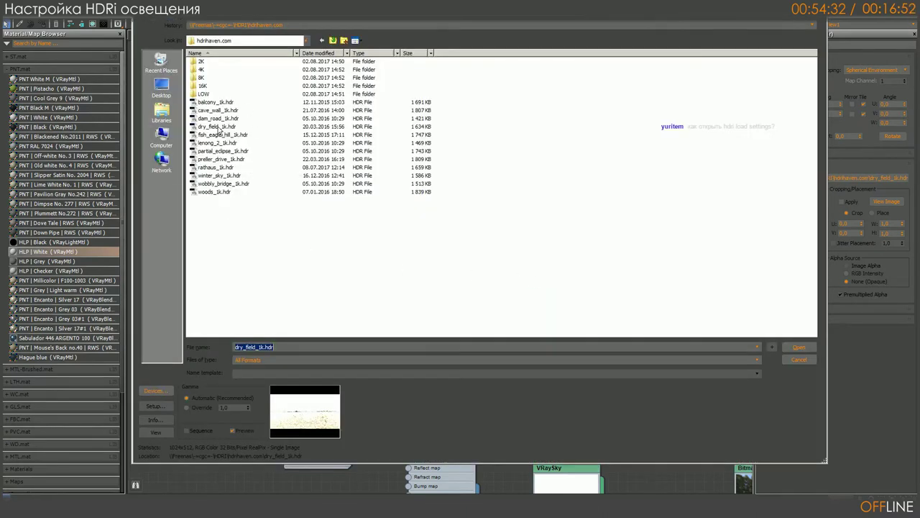
{"action": "left_click", "coordinate": [217, 128]}
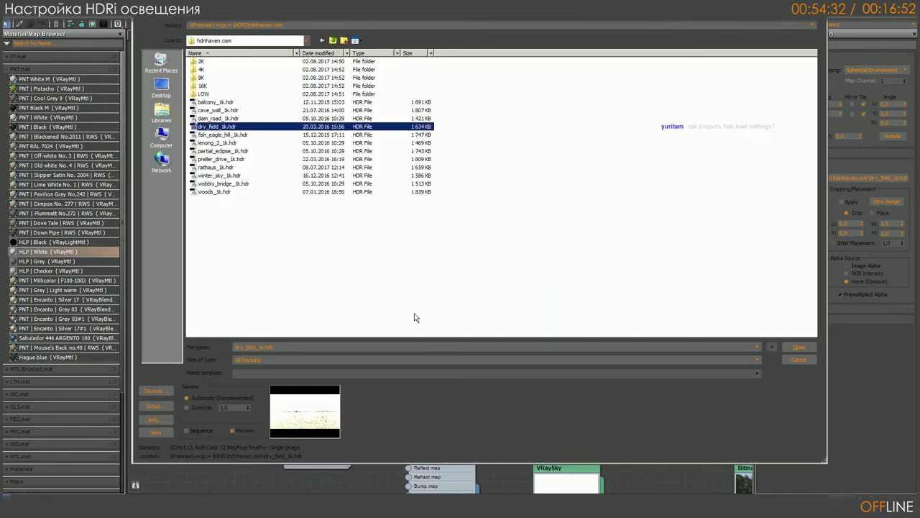
{"action": "left_click", "coordinate": [159, 407]}
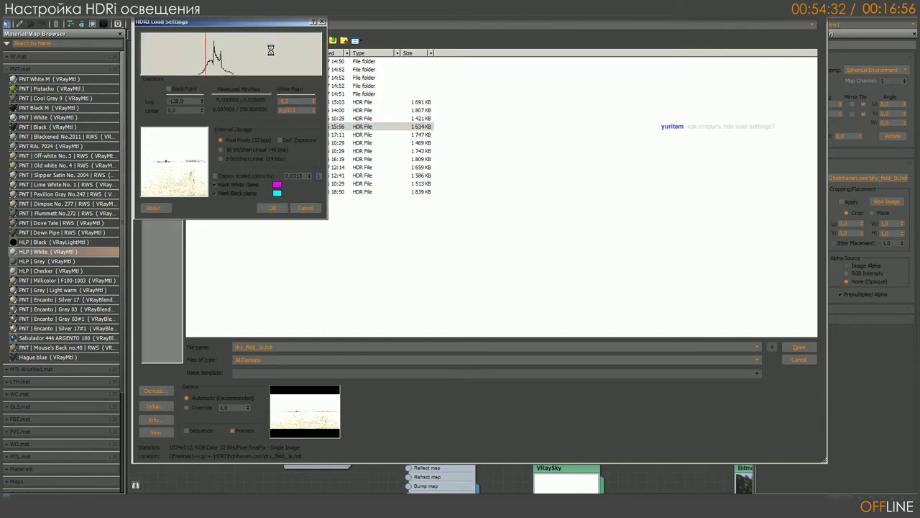
{"action": "left_click_drag", "start_coordinate": [270, 30], "coordinate": [661, 99]}
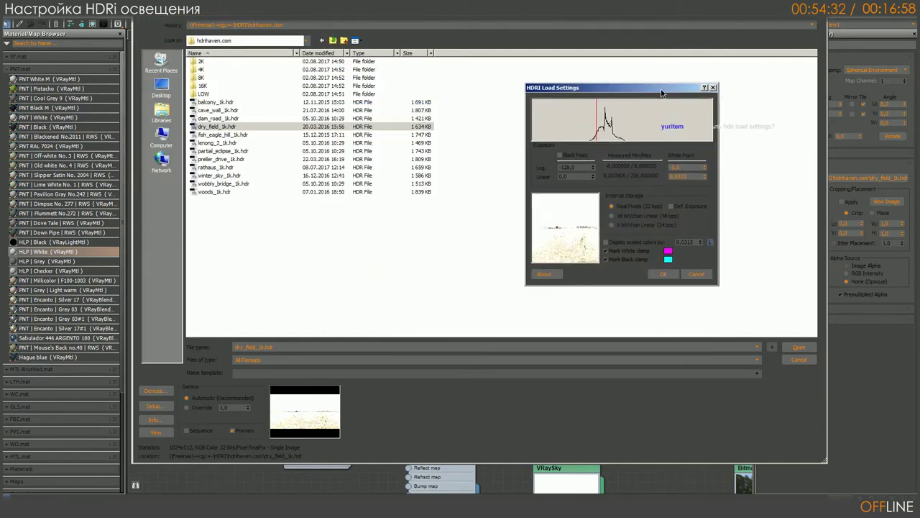
{"action": "double_click", "coordinate": [682, 172]}
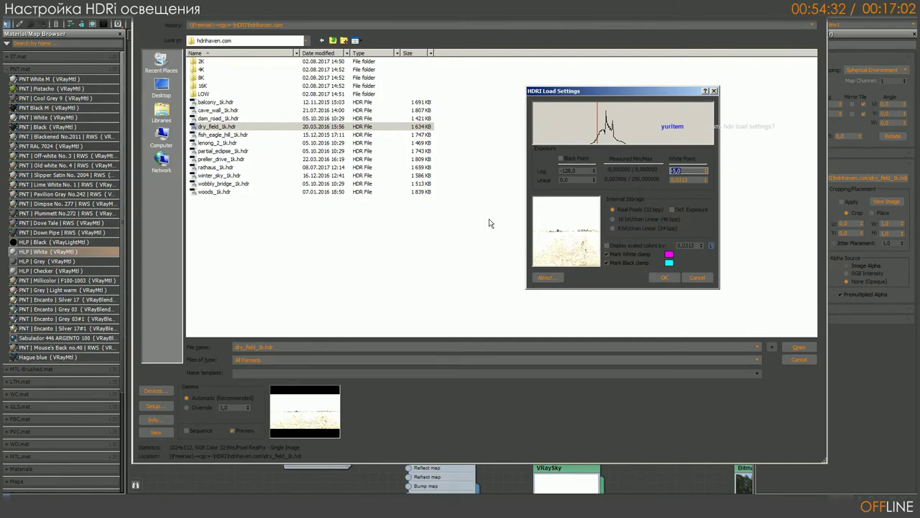
{"action": "left_click", "coordinate": [697, 279]}
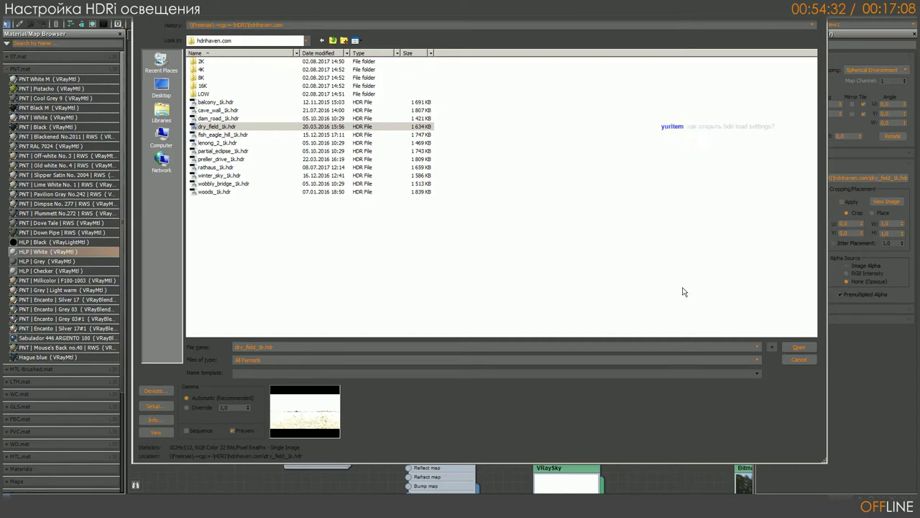
{"action": "left_click", "coordinate": [799, 360]}
- Pan the Slate view past Map #14 and Map #12, and nudge the Map #4 Bitmap node upward
{"action": "mouse_move", "coordinate": [634, 443]}
{"action": "middle_mouse_down"}
{"action": "mouse_move", "coordinate": [457, 325]}
{"action": "mouse_move", "coordinate": [483, 225]}
{"action": "middle_mouse_up"}
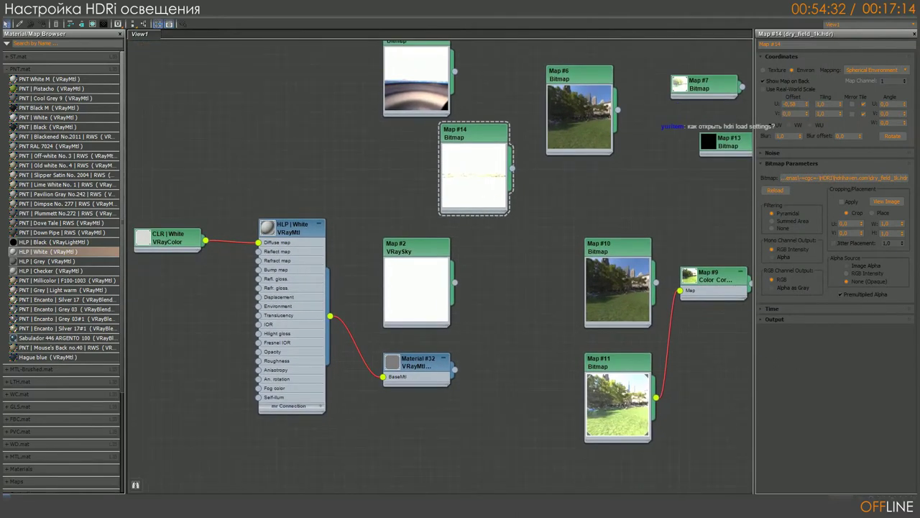
{"action": "mouse_move", "coordinate": [601, 177]}
{"action": "middle_mouse_down"}
{"action": "mouse_move", "coordinate": [381, 213]}
{"action": "mouse_move", "coordinate": [474, 327]}
{"action": "mouse_move", "coordinate": [450, 347]}
{"action": "middle_mouse_up"}
{"action": "left_click_drag", "start_coordinate": [295, 202], "coordinate": [314, 106]}
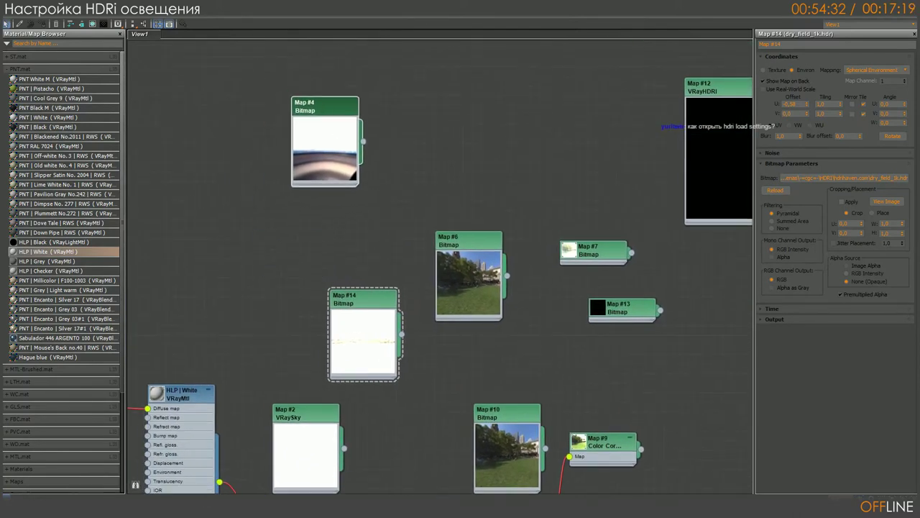
{"action": "middle_click_drag", "start_coordinate": [313, 106], "coordinate": [444, 164]}
{"action": "left_click_drag", "start_coordinate": [440, 164], "coordinate": [411, 117]}
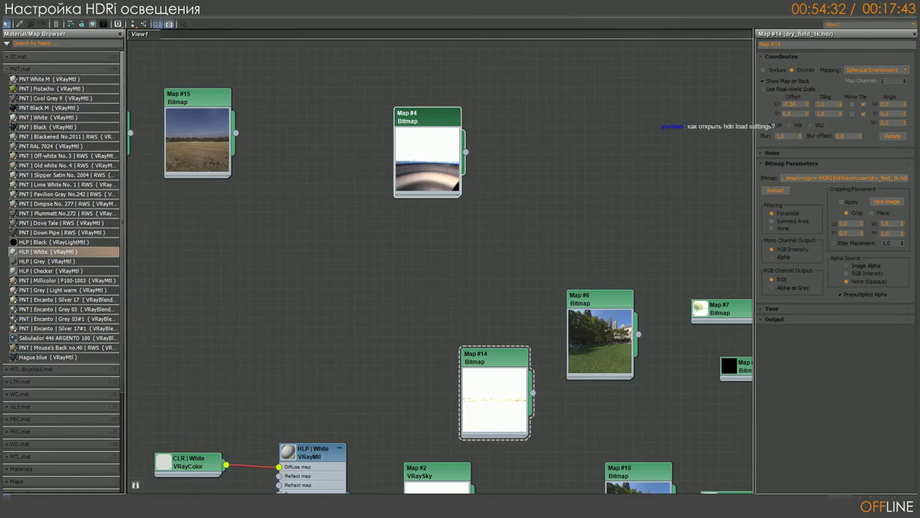
{"action": "left_click_drag", "start_coordinate": [417, 115], "coordinate": [407, 106]}
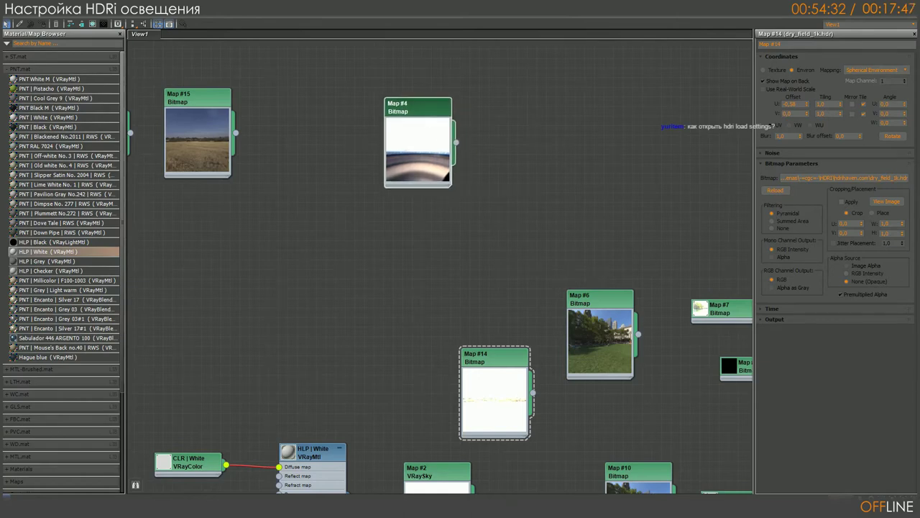
{"action": "left_click_drag", "start_coordinate": [413, 108], "coordinate": [423, 118]}
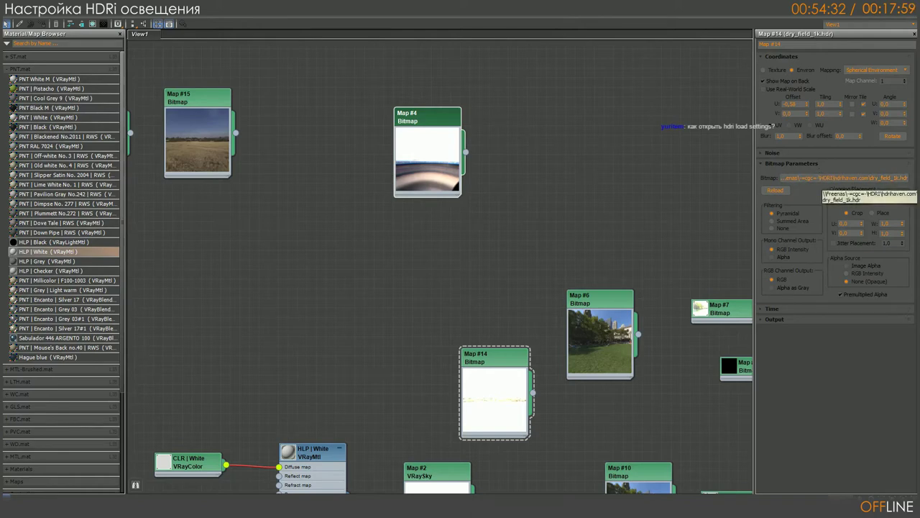
- Browse Map #14's bitmap path to the HDRI > pg-skies.net > 1224 Clear Sky folder
{"action": "left_click", "coordinate": [839, 179]}
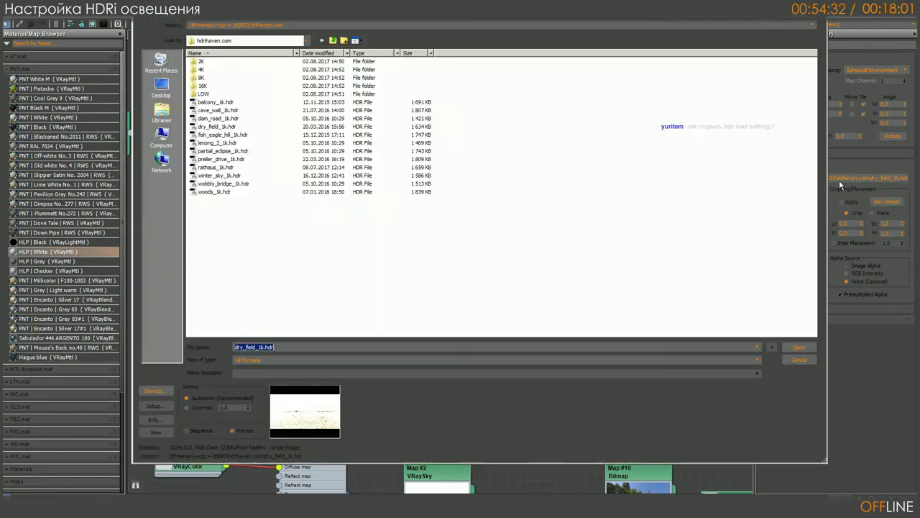
{"action": "left_click", "coordinate": [333, 41]}
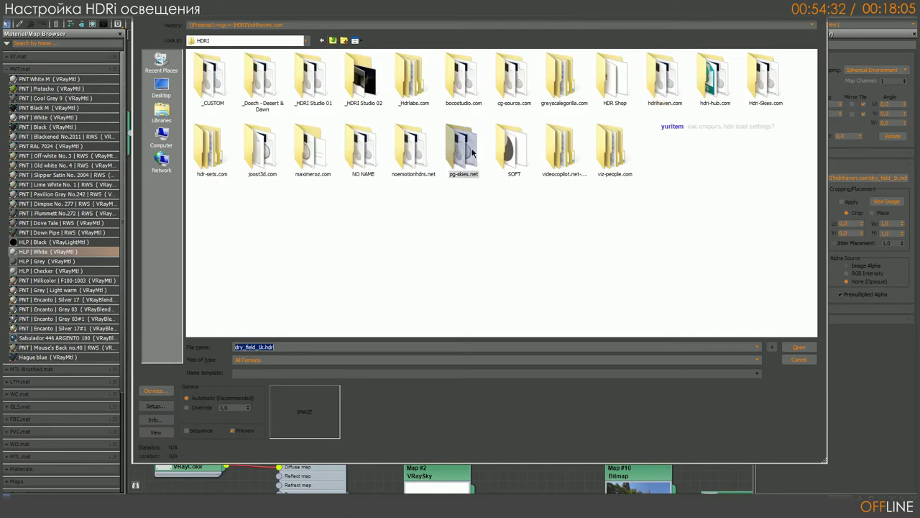
{"action": "double_click", "coordinate": [464, 172]}
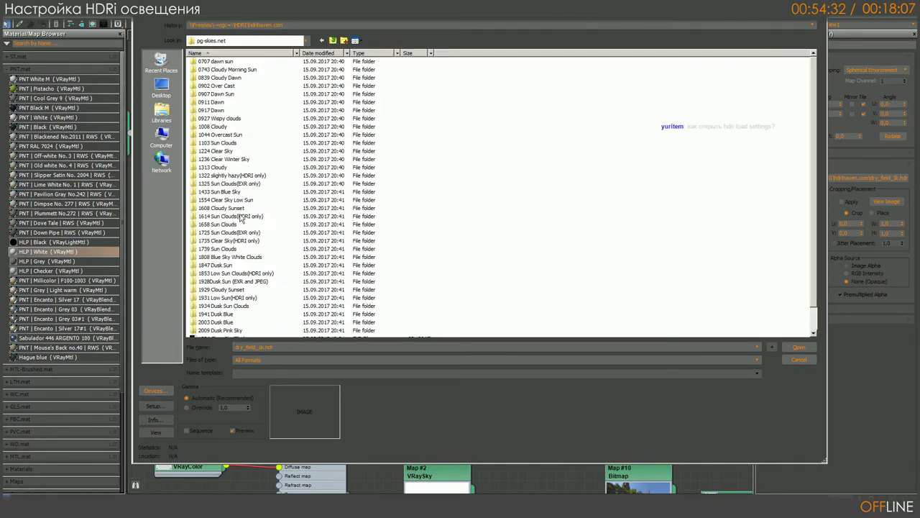
{"action": "left_click", "coordinate": [224, 151]}
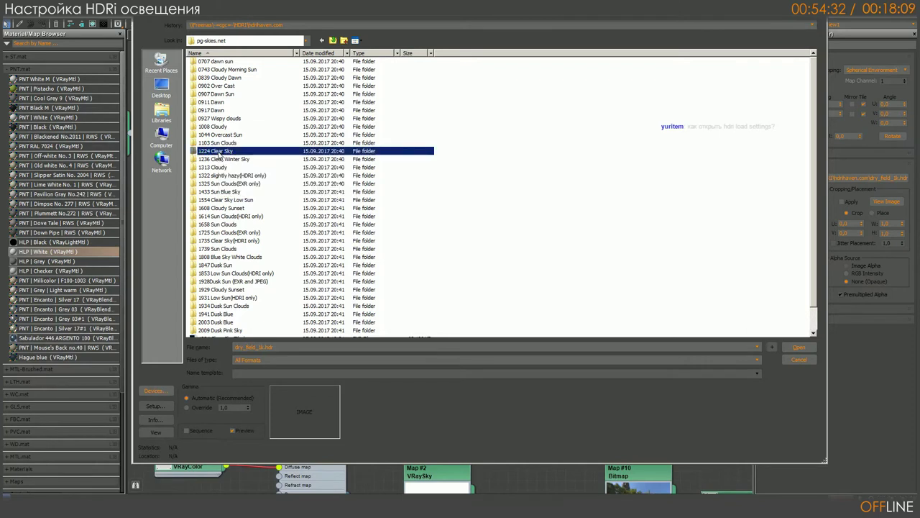
{"action": "double_click", "coordinate": [228, 153]}
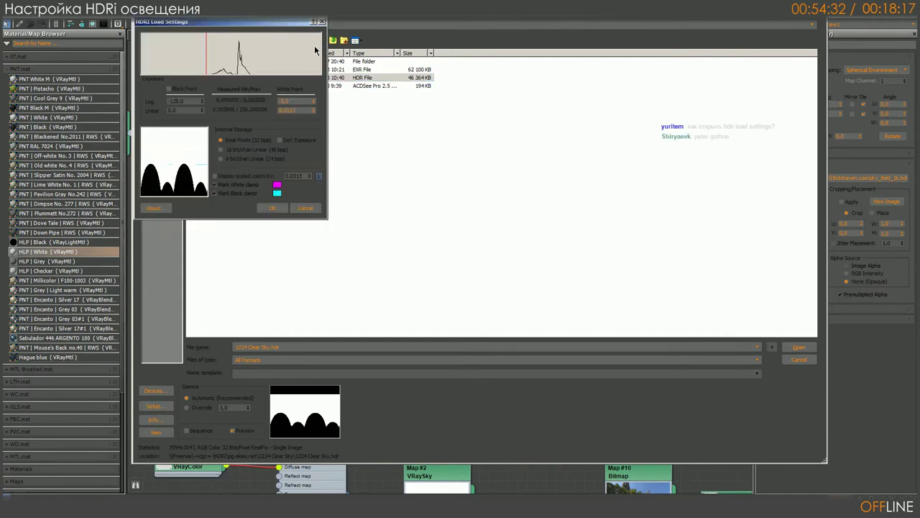
- Reset the 1224 Clear Sky White Point to 0.0, select Measured Max 8192, then view 12_14_bit.png
{"action": "left_click_drag", "start_coordinate": [284, 23], "coordinate": [588, 93]}
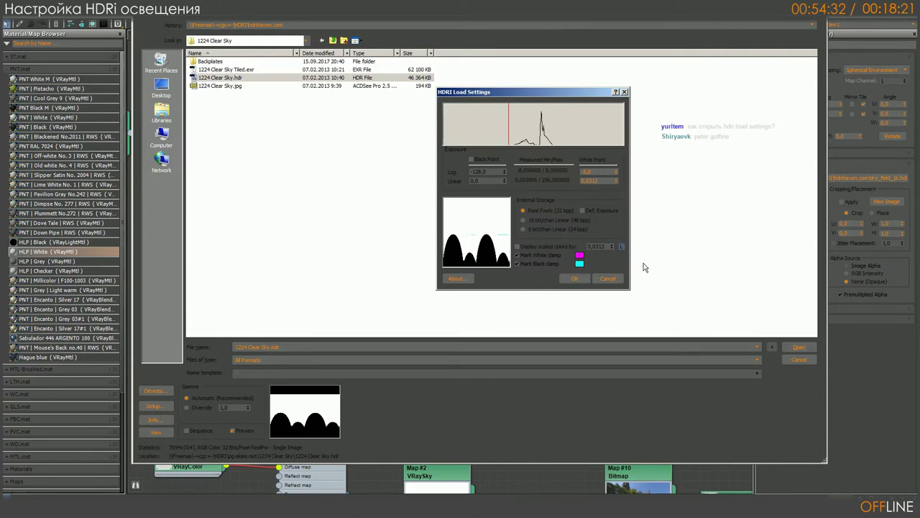
{"action": "right_click", "coordinate": [616, 173]}
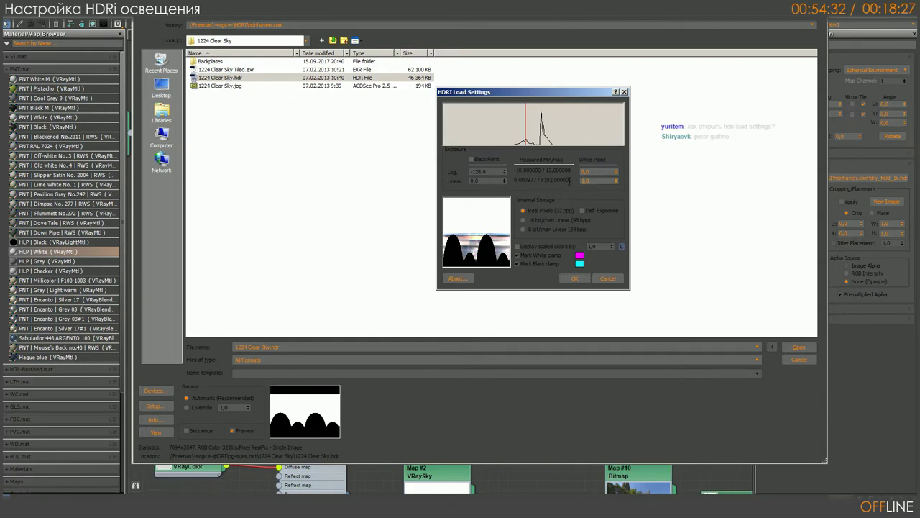
{"action": "double_click", "coordinate": [553, 179]}
{"action": "key", "text": "alt+Tab"}
{"action": "key", "text": "alt+Tab"}
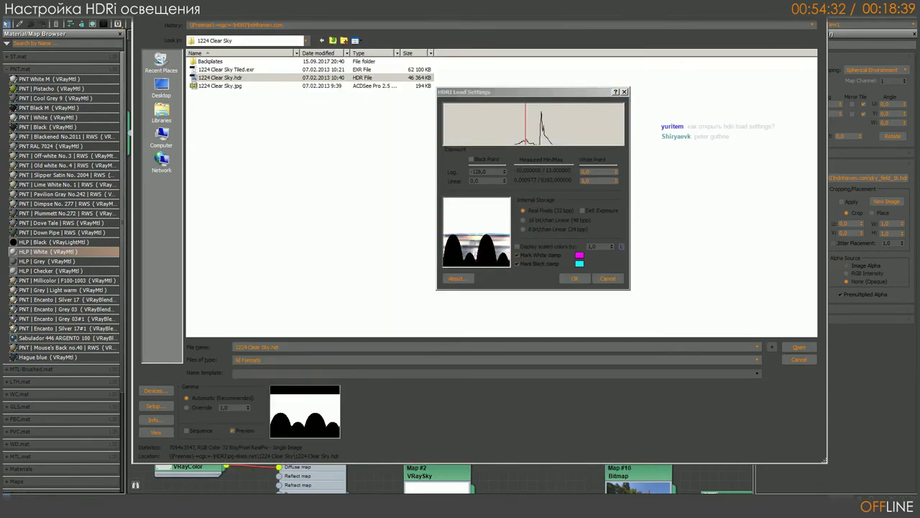
{"action": "key", "text": "alt+Tab"}
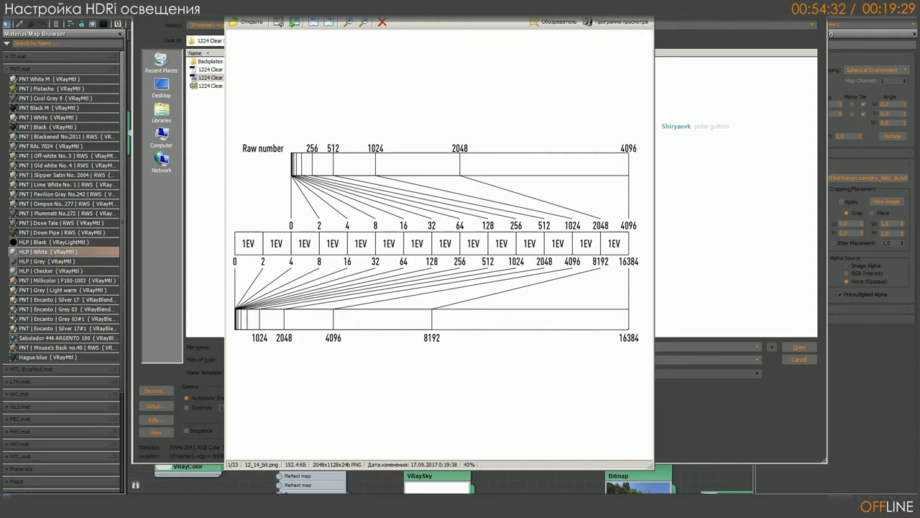
- Move the ACDSee 12_14_bit.png viewer aside and close it
{"action": "mouse_move", "coordinate": [584, 5]}
{"action": "left_mouse_down"}
{"action": "mouse_move", "coordinate": [633, 34]}
{"action": "mouse_move", "coordinate": [604, 26]}
{"action": "mouse_move", "coordinate": [672, 41]}
{"action": "mouse_move", "coordinate": [651, 24]}
{"action": "left_mouse_up"}
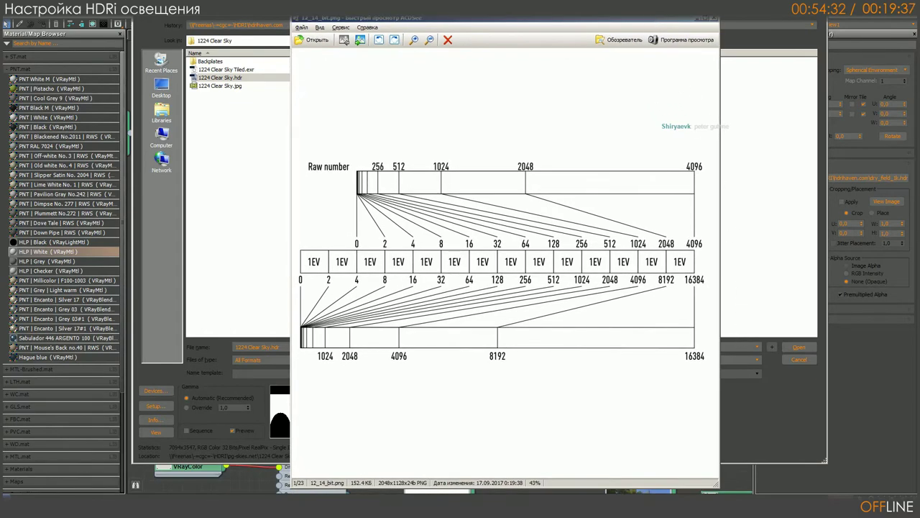
{"action": "left_click", "coordinate": [699, 20]}
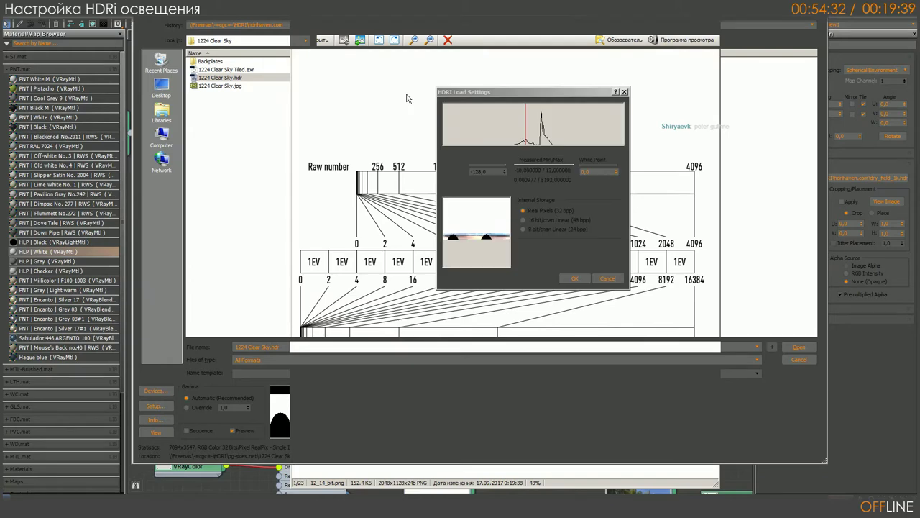
- Cancel the HDRI Load Settings and file dialog, then switch to the Hdri Test scene
{"action": "left_click", "coordinate": [608, 279]}
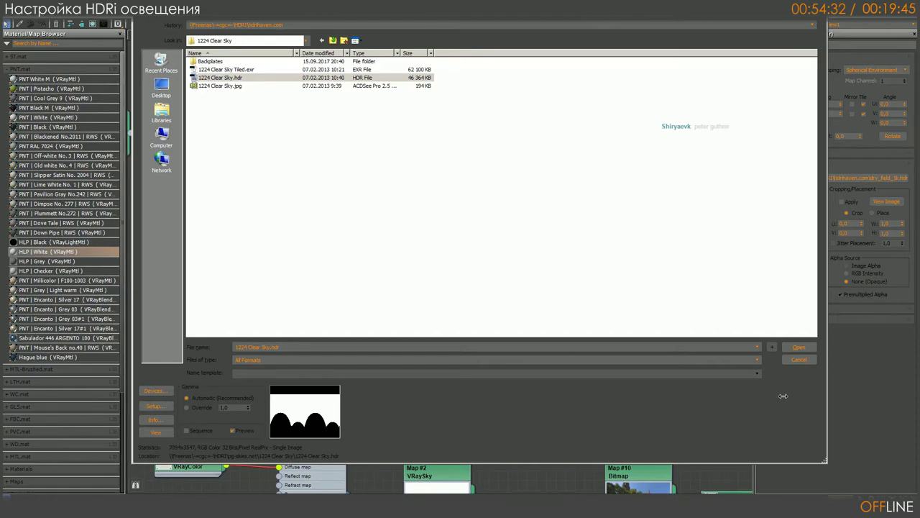
{"action": "left_click", "coordinate": [799, 360]}
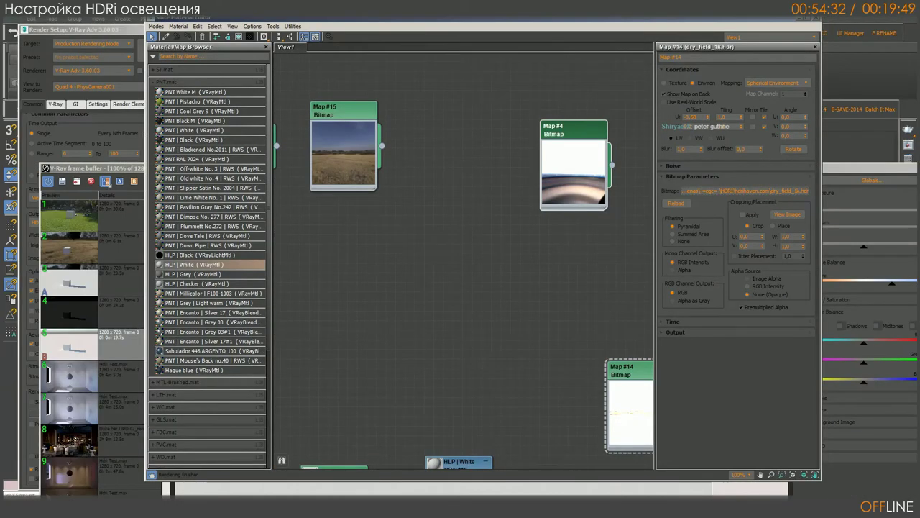
{"action": "left_click", "coordinate": [108, 503]}
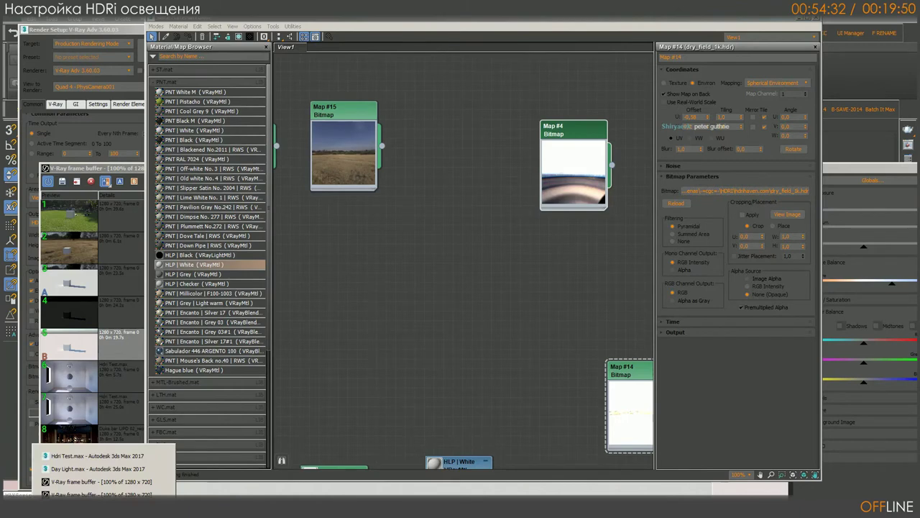
{"action": "left_click", "coordinate": [111, 457]}
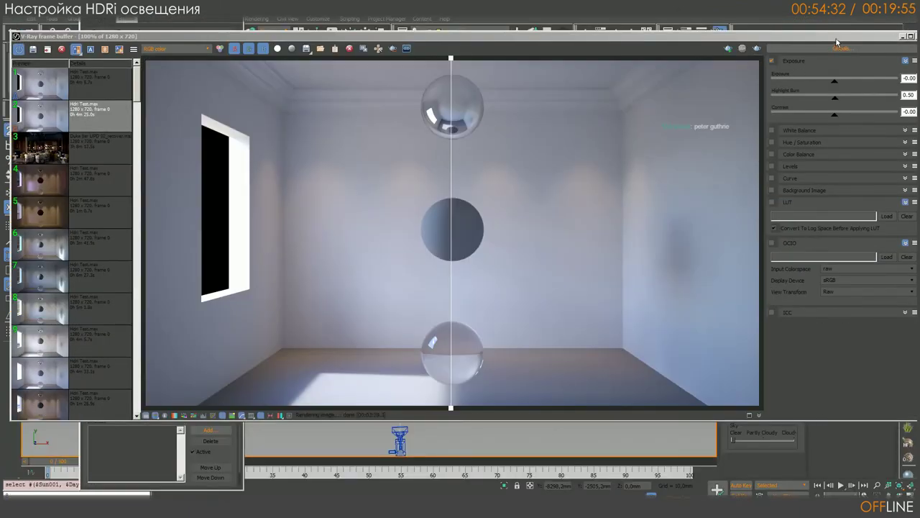
- Set the exposure value to 5,5 EV and bring up the lux-by-activity table
{"action": "mouse_move", "coordinate": [763, 40]}
{"action": "left_mouse_down"}
{"action": "mouse_move", "coordinate": [808, 30]}
{"action": "mouse_move", "coordinate": [782, 71]}
{"action": "left_mouse_up"}
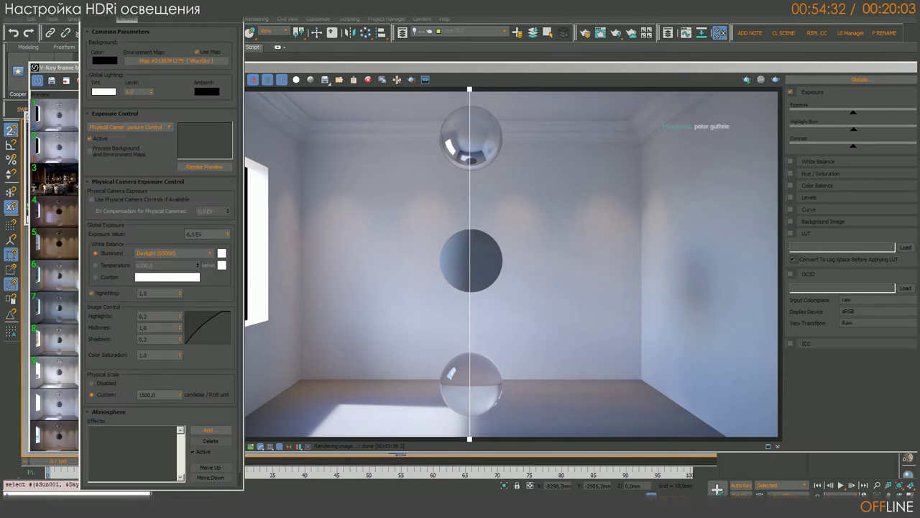
{"action": "double_click", "coordinate": [211, 234]}
{"action": "type", "text": "5,5"}
{"action": "key", "text": "Return"}
{"action": "key", "text": "alt+Tab"}
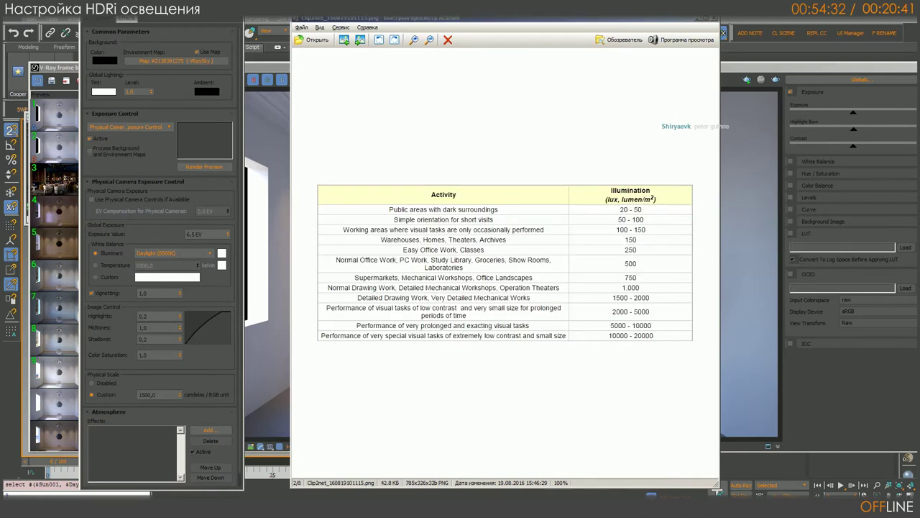
- Zoom the illumination table to 150%, widen the viewer, and bring Sun_measure.xlsx forward
{"action": "left_click", "coordinate": [414, 40]}
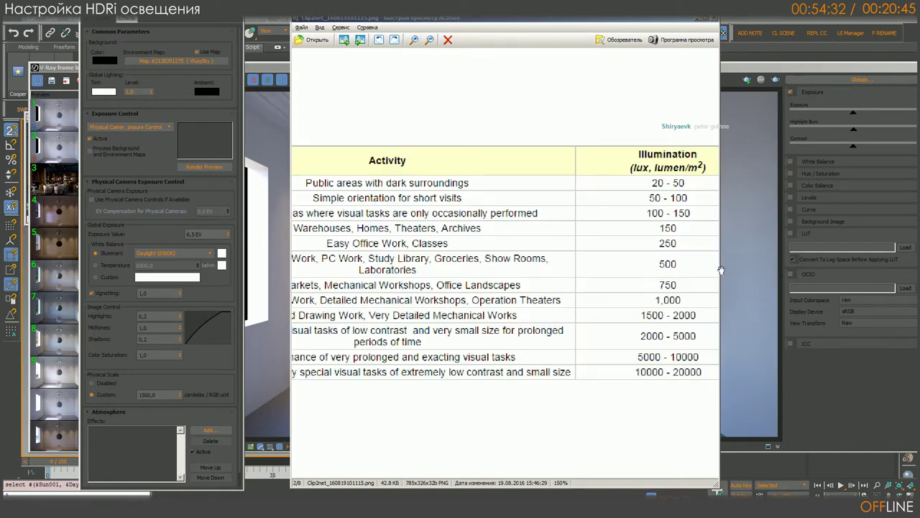
{"action": "left_click_drag", "start_coordinate": [720, 271], "coordinate": [853, 255]}
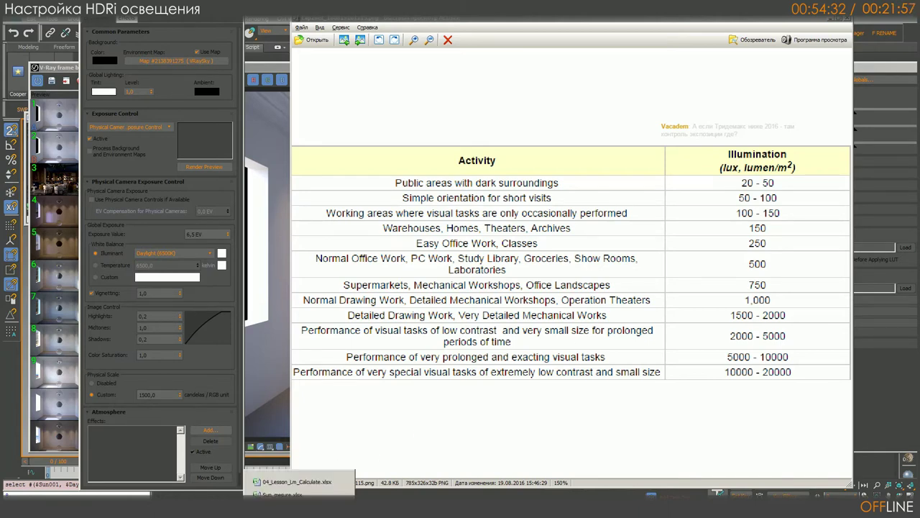
{"action": "mouse_move", "coordinate": [295, 494]}
{"action": "left_click", "coordinate": [302, 494]}
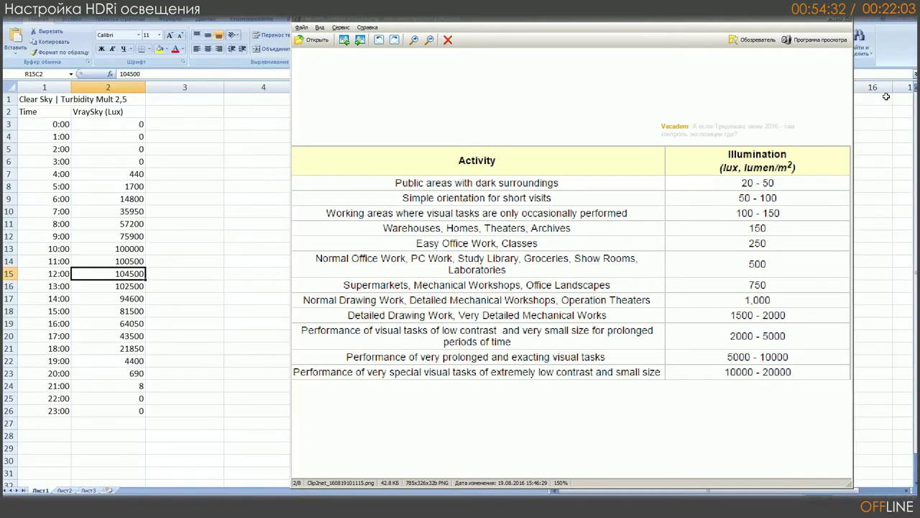
- Close the illumination table image and bring up the lighting workbook at the 300 lux norm
{"action": "left_click", "coordinate": [837, 21]}
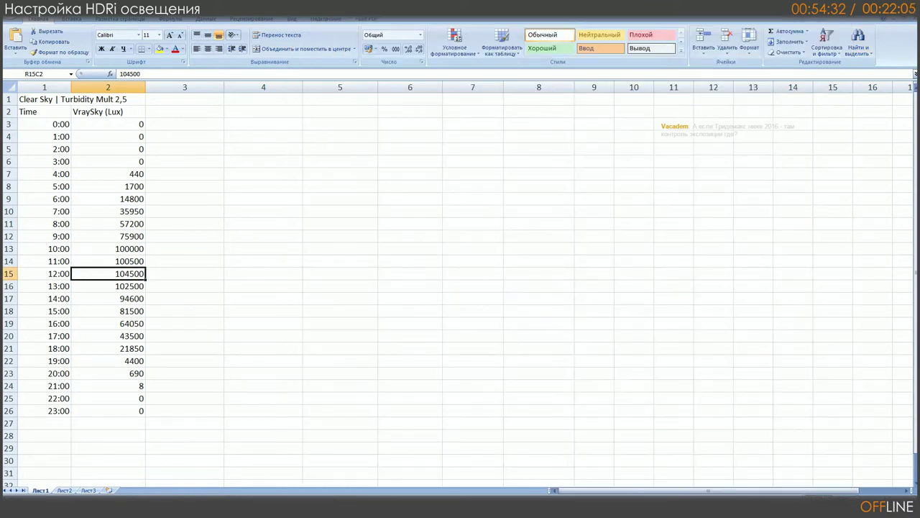
{"action": "left_click", "coordinate": [299, 483]}
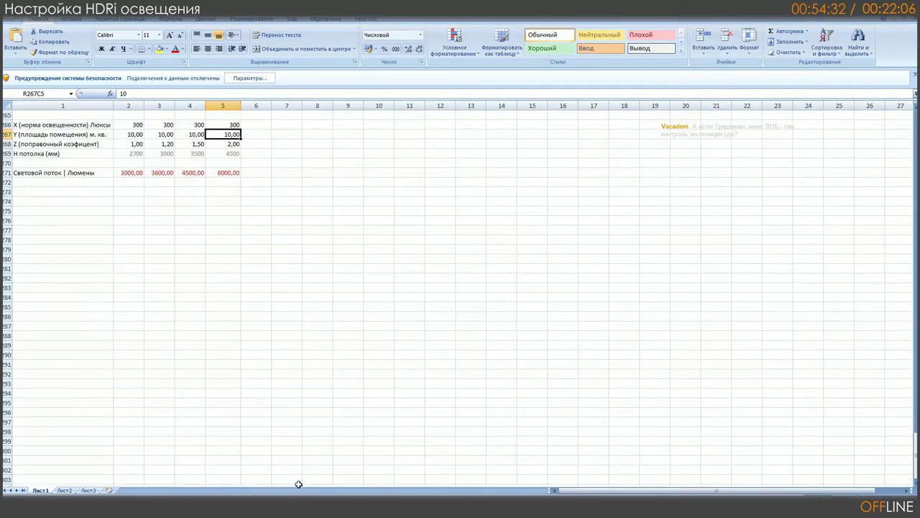
{"action": "left_click", "coordinate": [237, 345]}
{"action": "left_click", "coordinate": [169, 125]}
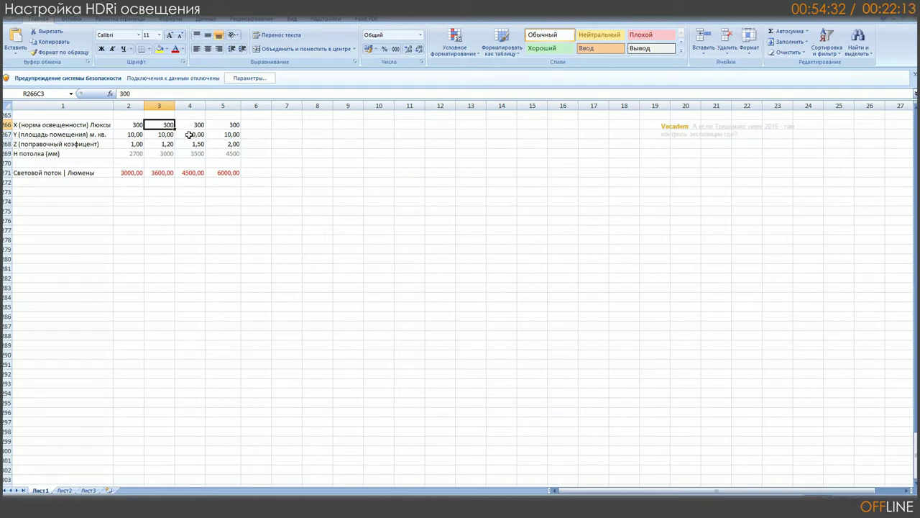
- Review rows 266–271: 300 lux norm, 10 m² area, correction factor, 3000 mm height, flux formula
{"action": "left_click", "coordinate": [35, 127]}
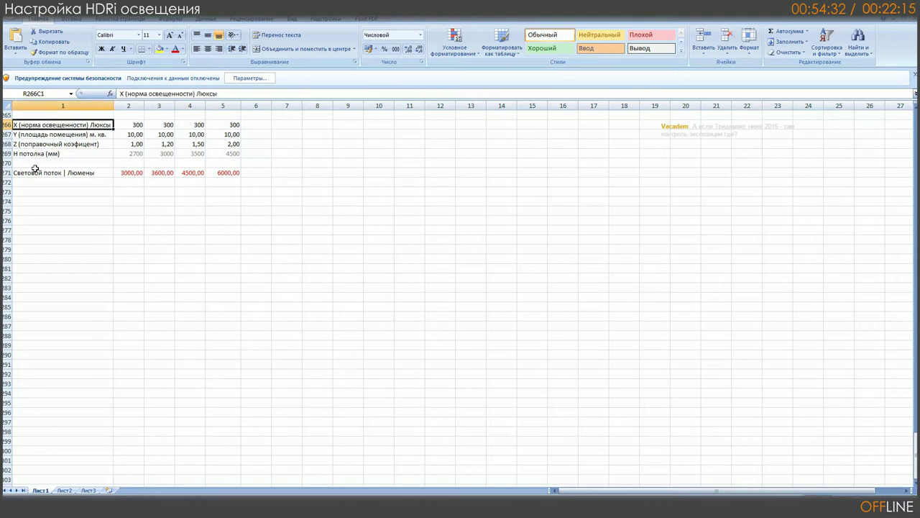
{"action": "left_click", "coordinate": [34, 137]}
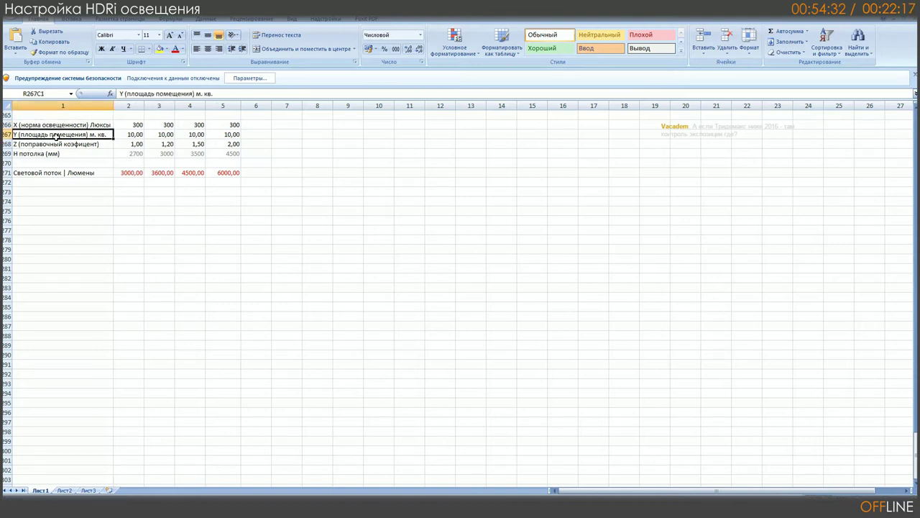
{"action": "left_click", "coordinate": [166, 135]}
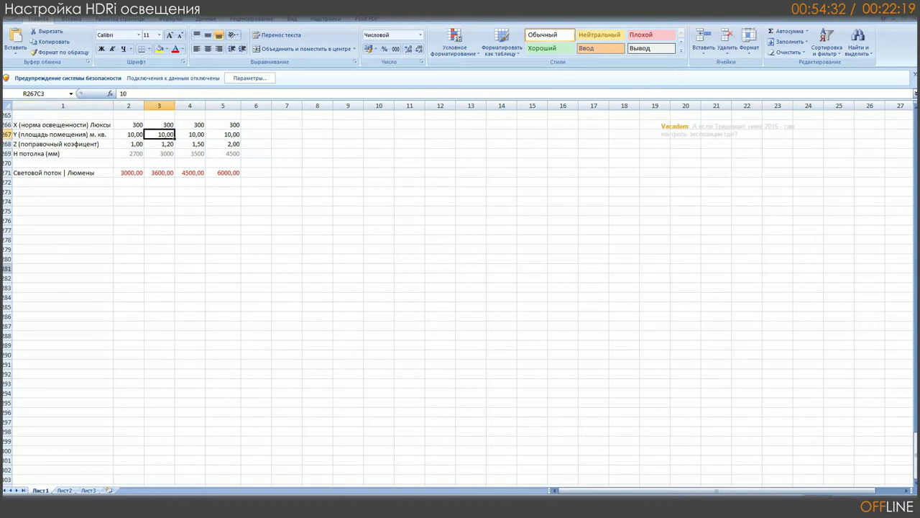
{"action": "left_click", "coordinate": [64, 143]}
{"action": "left_click", "coordinate": [167, 156]}
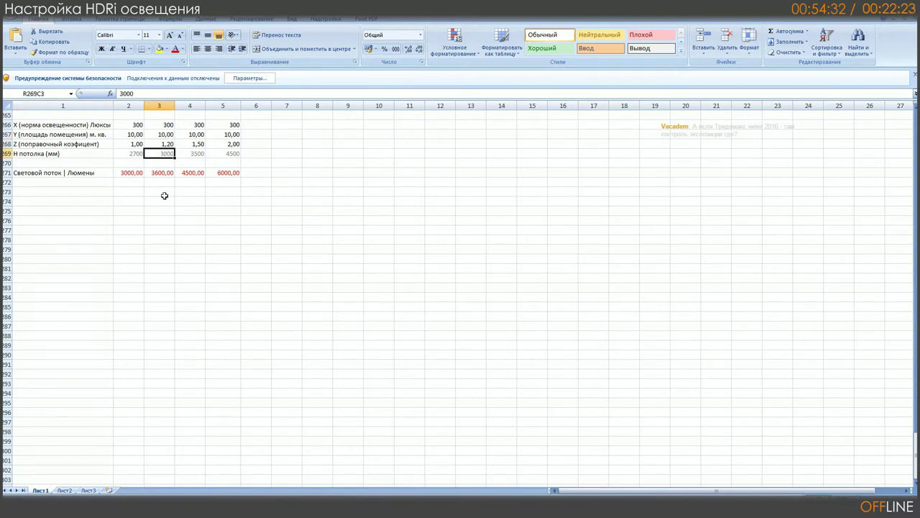
{"action": "left_click", "coordinate": [160, 173]}
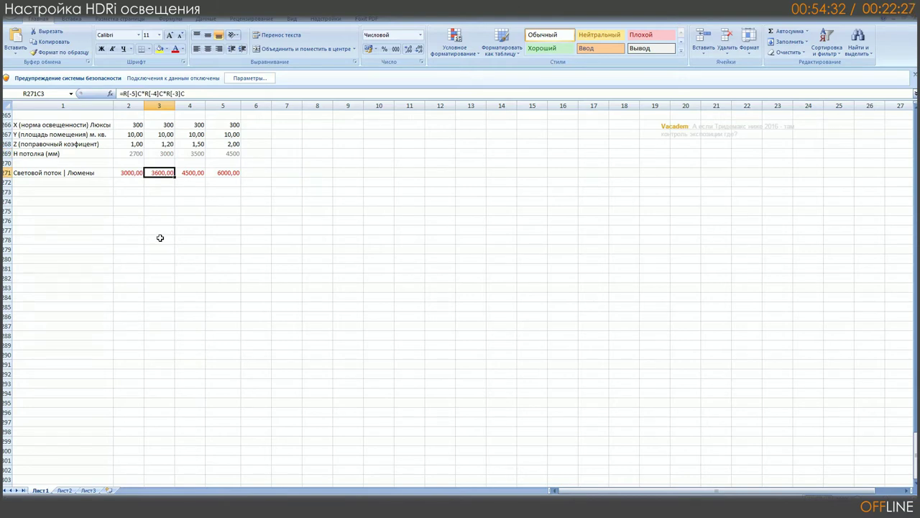
- Point out the 300 lux, 10 m² and 3000 mm inputs and the 3600,00 lumen result
{"action": "left_click", "coordinate": [161, 200]}
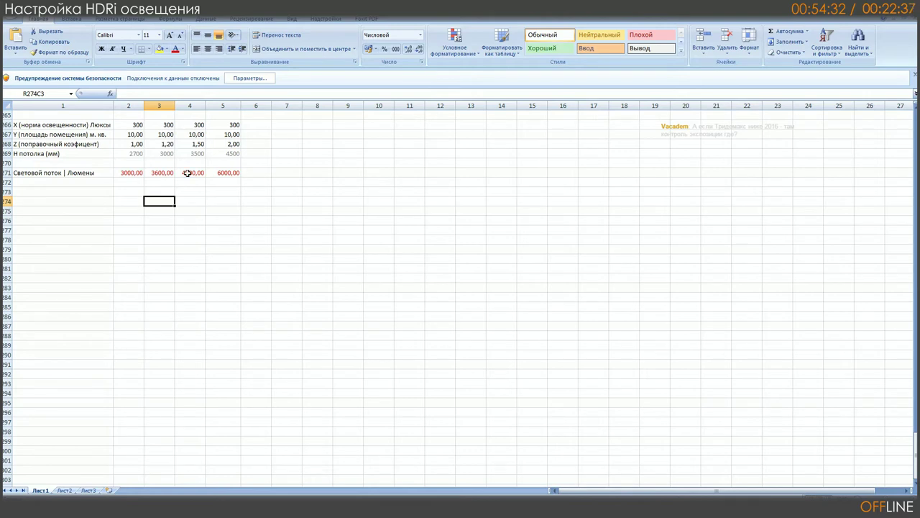
{"action": "left_click", "coordinate": [164, 127]}
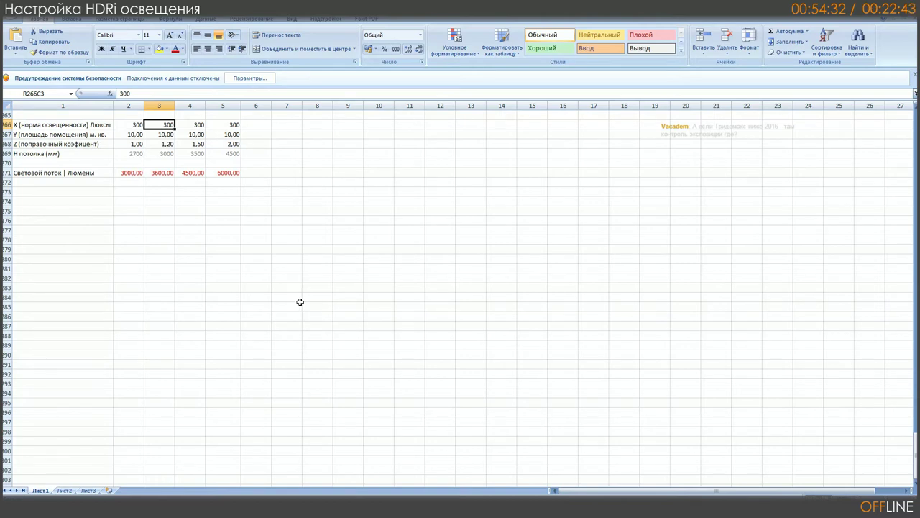
{"action": "left_click", "coordinate": [160, 174]}
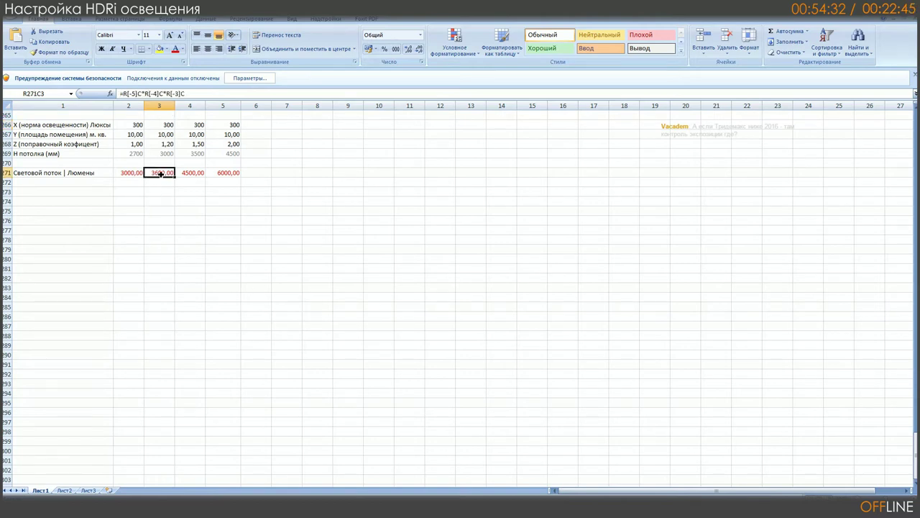
{"action": "left_click", "coordinate": [164, 134]}
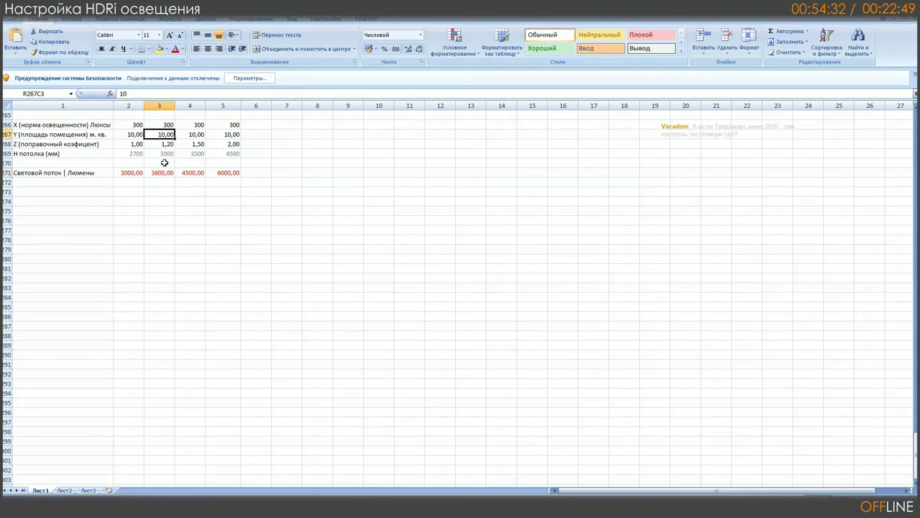
{"action": "left_click", "coordinate": [164, 153]}
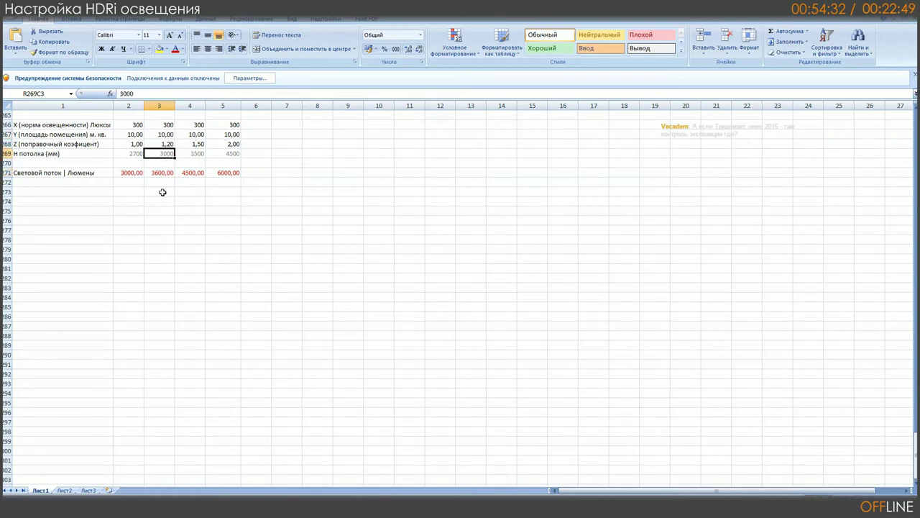
{"action": "left_click", "coordinate": [170, 126]}
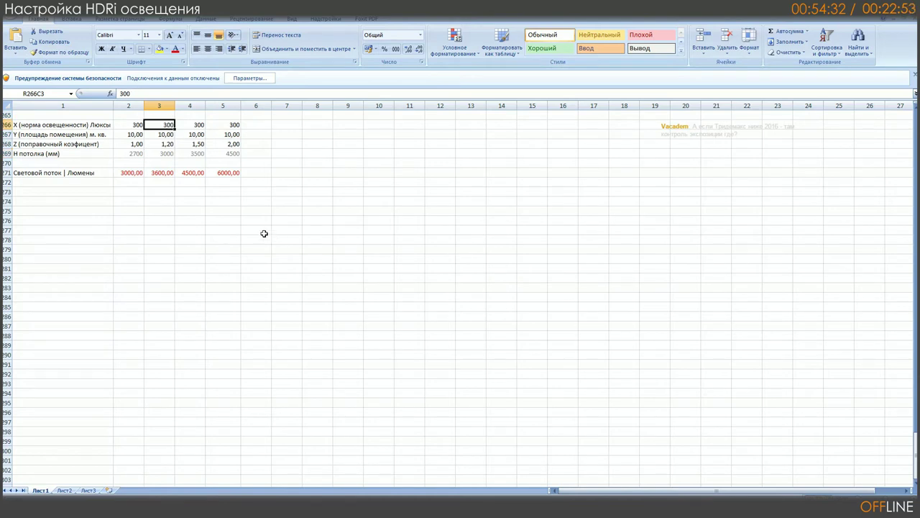
{"action": "left_click", "coordinate": [170, 173]}
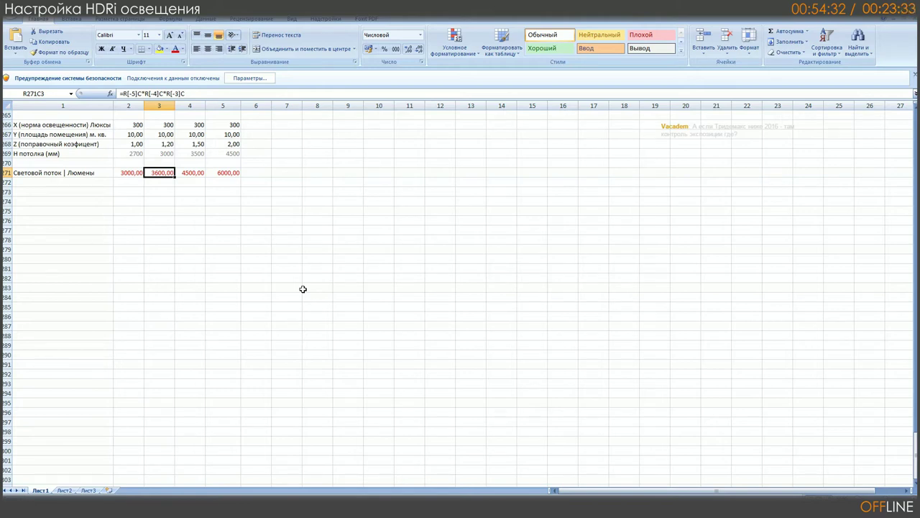
{"action": "left_click", "coordinate": [156, 125]}
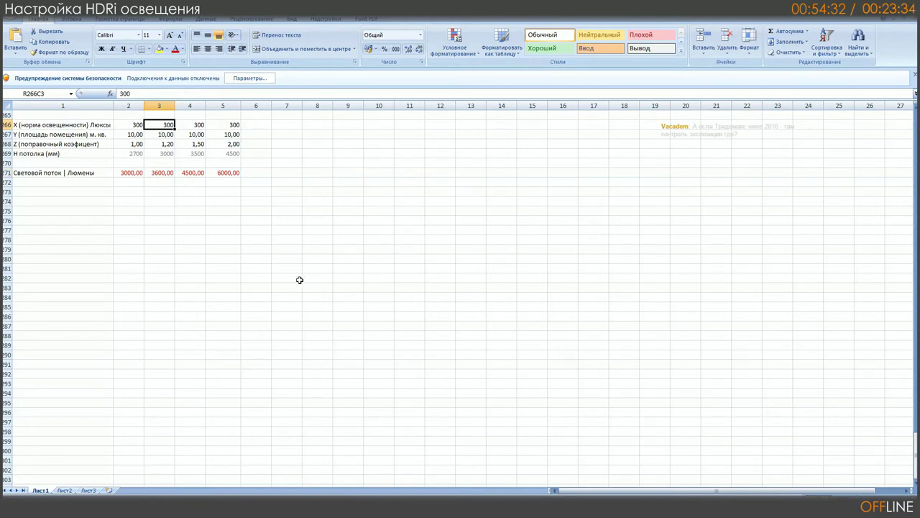
- Convert 300, 500 and 150 lux to exposure values in the Lux to EV Converter
{"action": "left_click", "coordinate": [381, 491]}
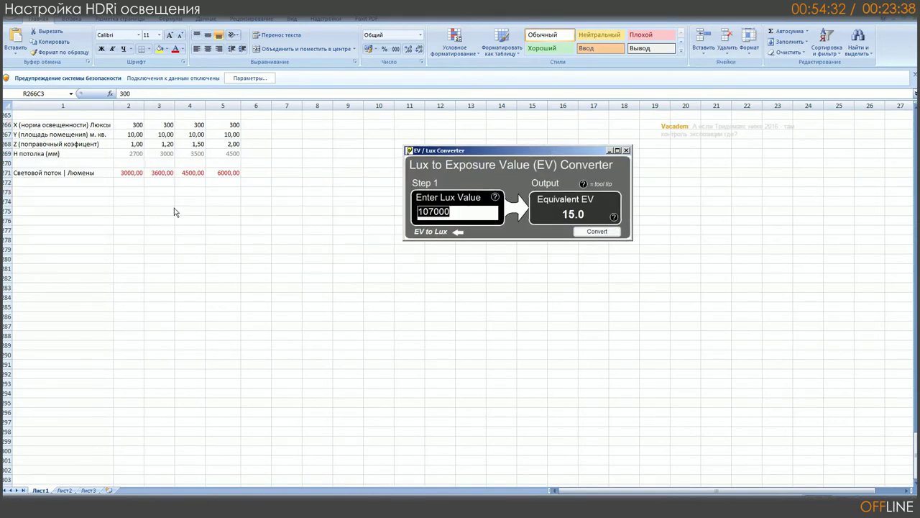
{"action": "type", "text": "300"}
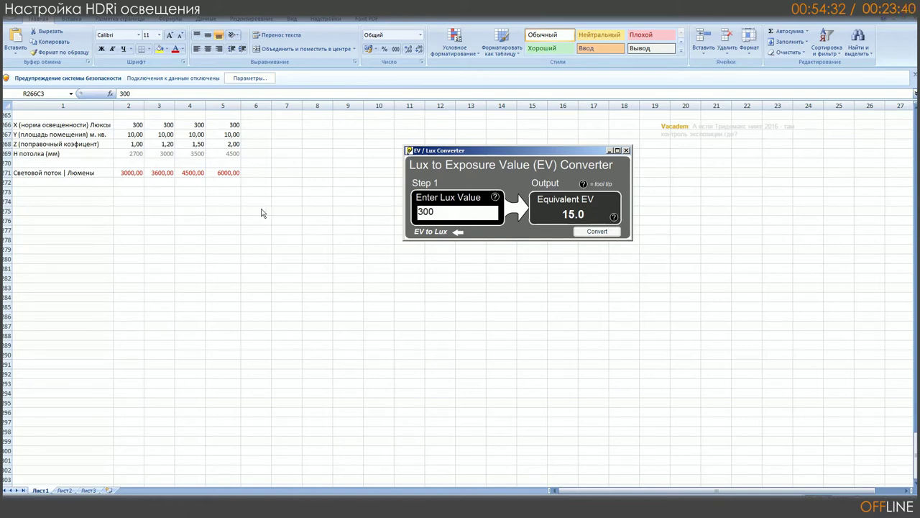
{"action": "left_click", "coordinate": [609, 231]}
{"action": "key", "text": "Tab"}
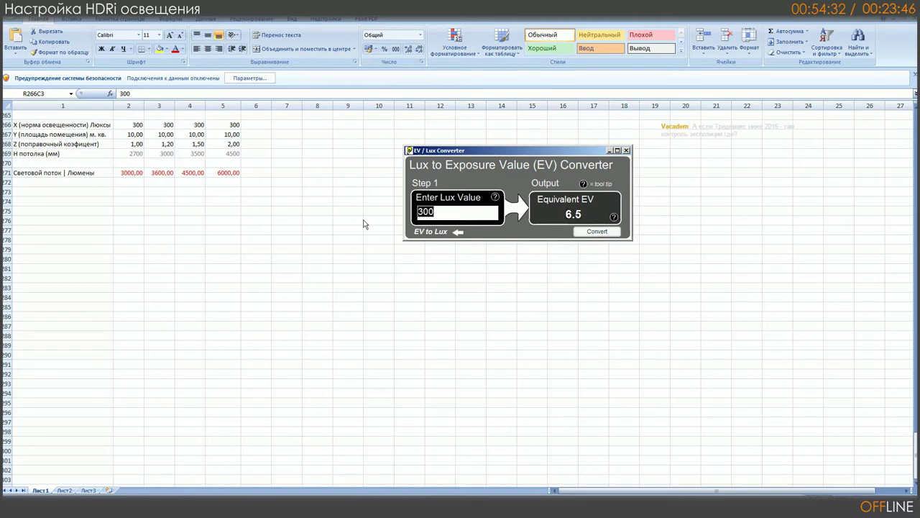
{"action": "type", "text": "500"}
{"action": "left_click", "coordinate": [608, 232]}
{"action": "key", "text": "Tab"}
{"action": "type", "text": "150"}
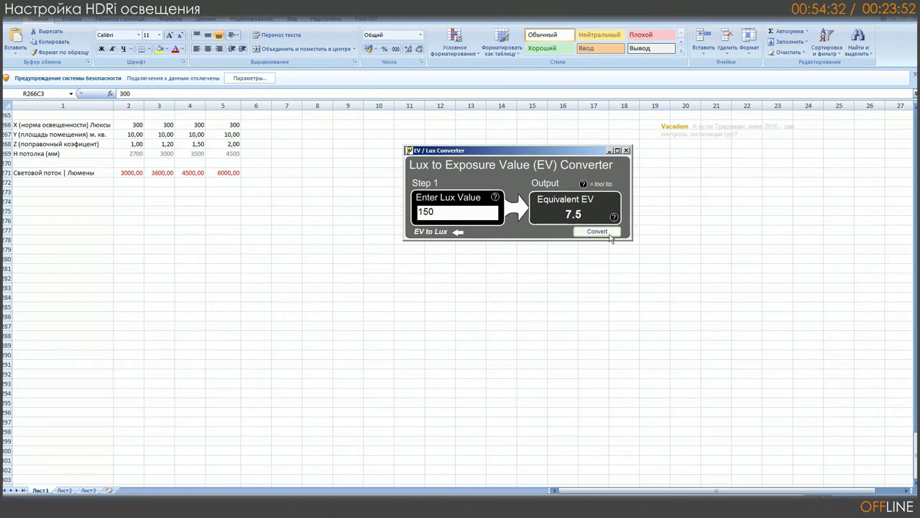
{"action": "left_click", "coordinate": [608, 232]}
{"action": "key", "text": "Tab"}
- Move the converter aside and highlight the 150 lux result of 5.5 EV
{"action": "mouse_move", "coordinate": [542, 154]}
{"action": "left_mouse_down"}
{"action": "mouse_move", "coordinate": [435, 140]}
{"action": "mouse_move", "coordinate": [469, 137]}
{"action": "left_mouse_up"}
{"action": "left_click_drag", "start_coordinate": [493, 200], "coordinate": [526, 200]}
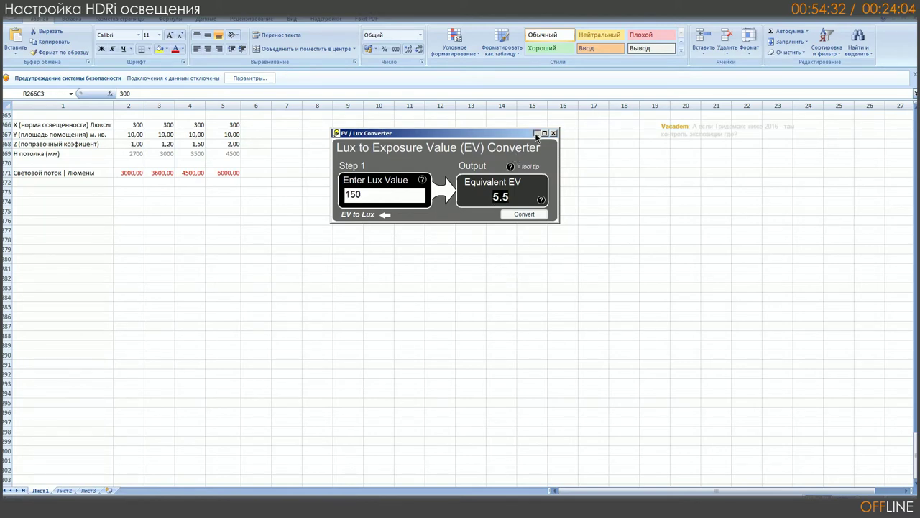
{"action": "left_click_drag", "start_coordinate": [519, 135], "coordinate": [476, 130]}
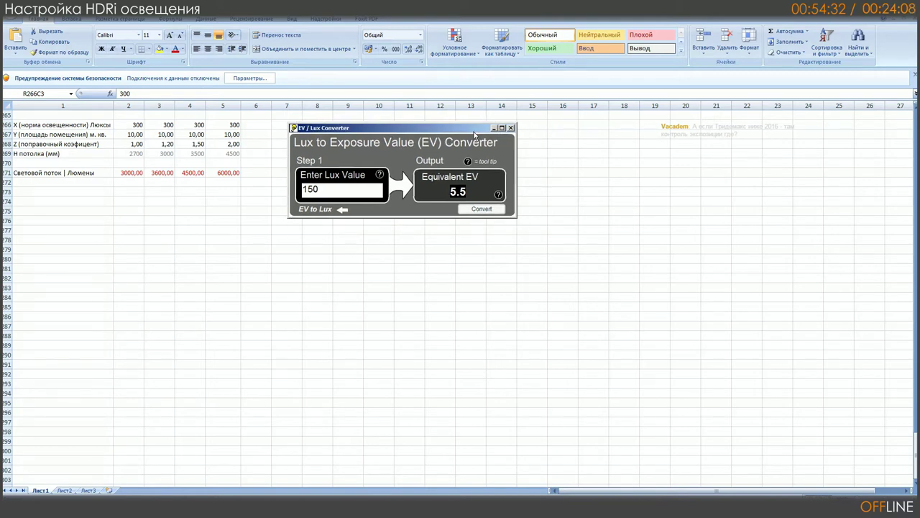
{"action": "left_click_drag", "start_coordinate": [474, 132], "coordinate": [478, 130]}
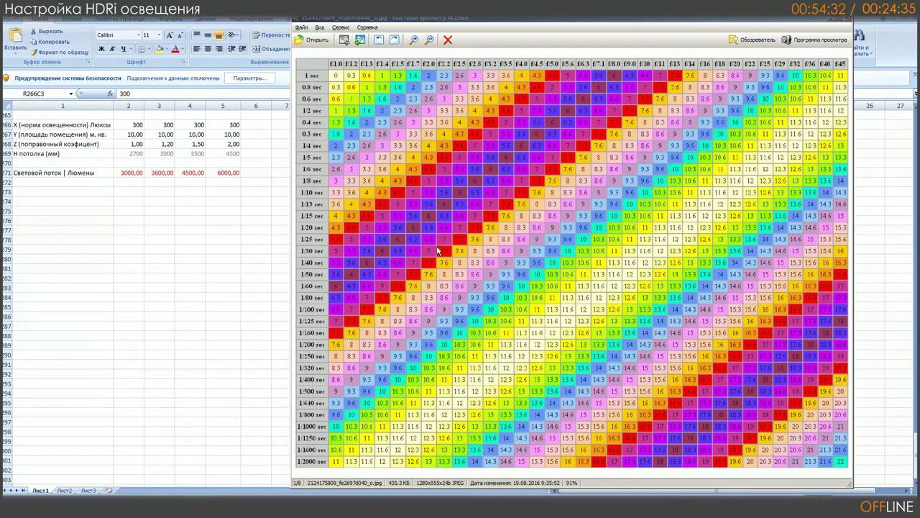
- Compare the shutter-speed/aperture EV chart with the converter, then close the chart and list open windows
{"action": "left_click_drag", "start_coordinate": [468, 17], "coordinate": [437, 390]}
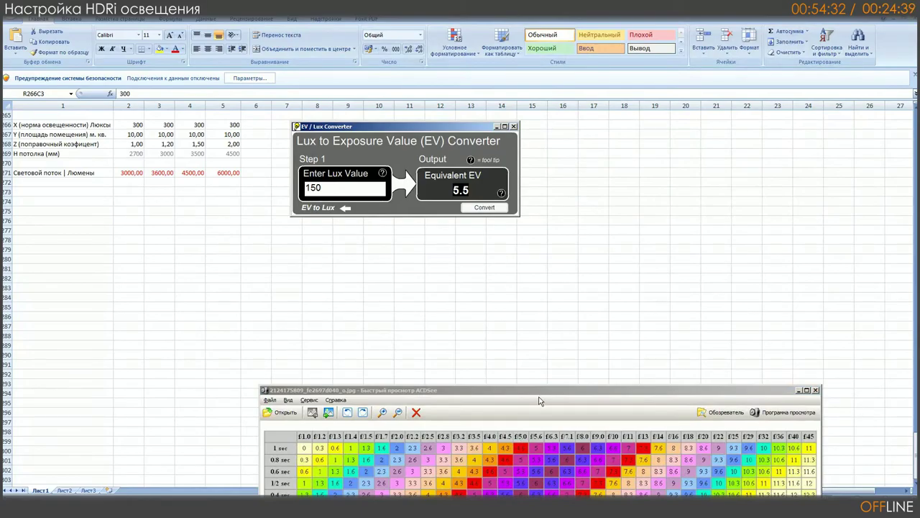
{"action": "mouse_move", "coordinate": [539, 394]}
{"action": "left_mouse_down"}
{"action": "mouse_move", "coordinate": [389, 384]}
{"action": "mouse_move", "coordinate": [506, 41]}
{"action": "left_mouse_up"}
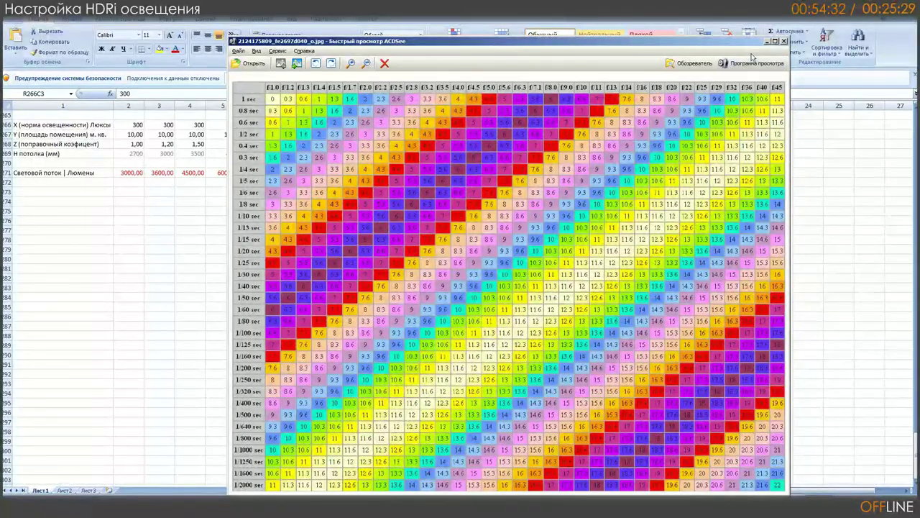
{"action": "left_click", "coordinate": [784, 41]}
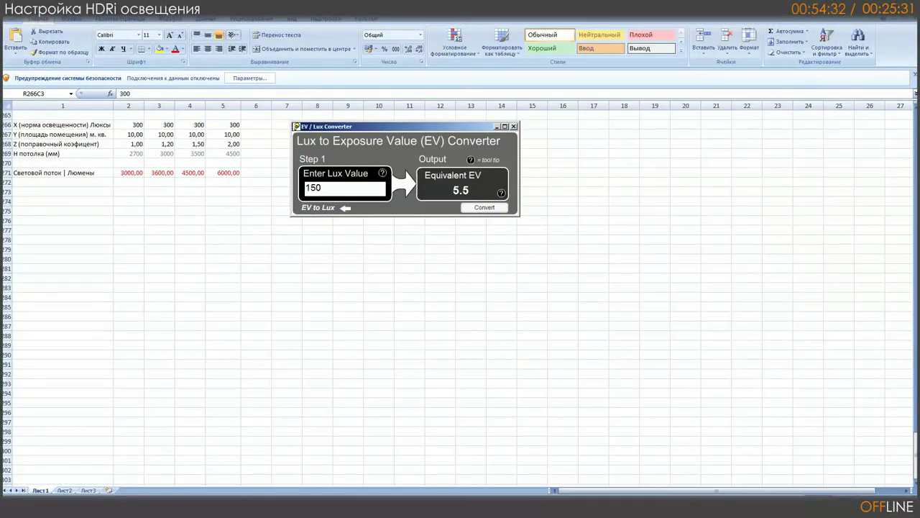
{"action": "left_click", "coordinate": [104, 503]}
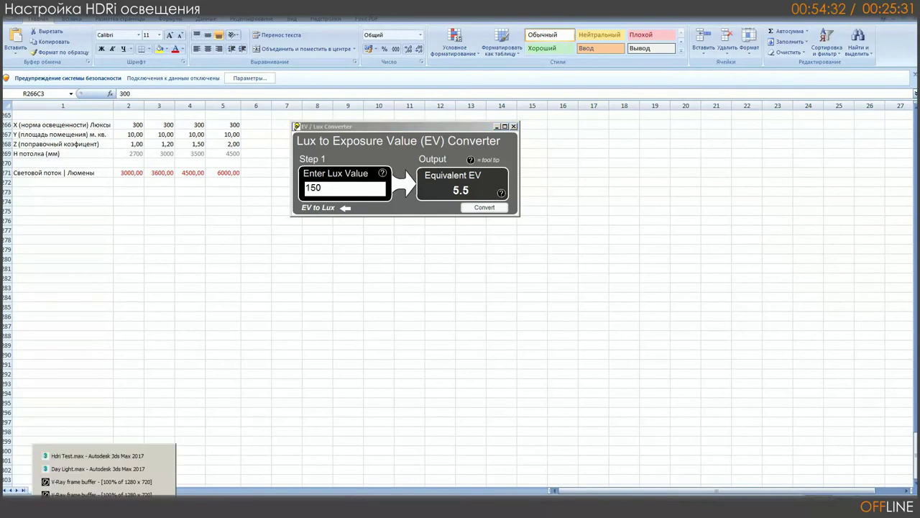
- Return to 3ds Max and set the Physical Camera exposure value to 5.5 EV
{"action": "left_click", "coordinate": [121, 469]}
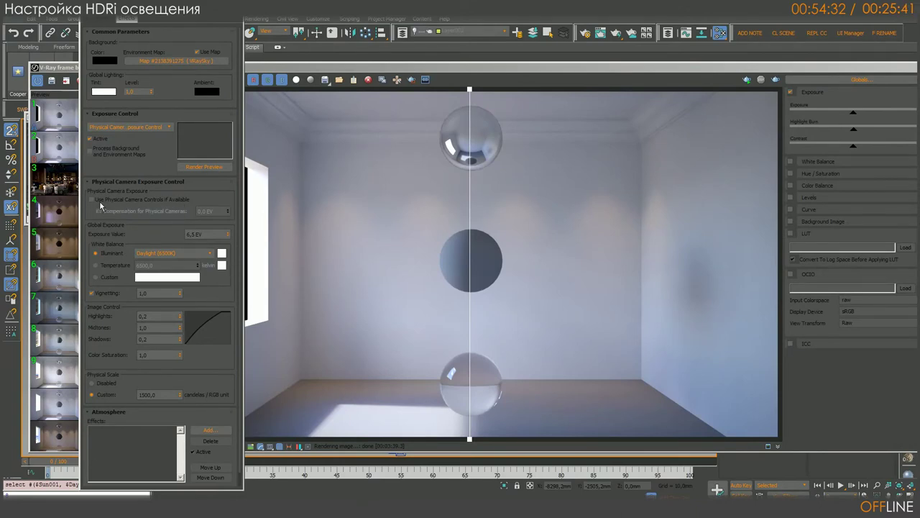
{"action": "double_click", "coordinate": [214, 236]}
{"action": "type", "text": "5,5"}
{"action": "key", "text": "Return"}
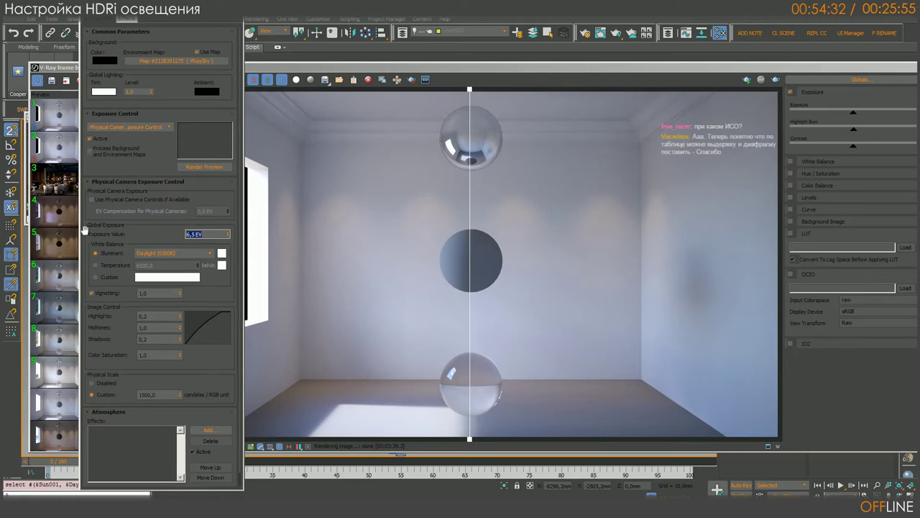
- Consult the exposure value reference table in ACDSee, then close it and return to the render
{"action": "left_click", "coordinate": [400, 491]}
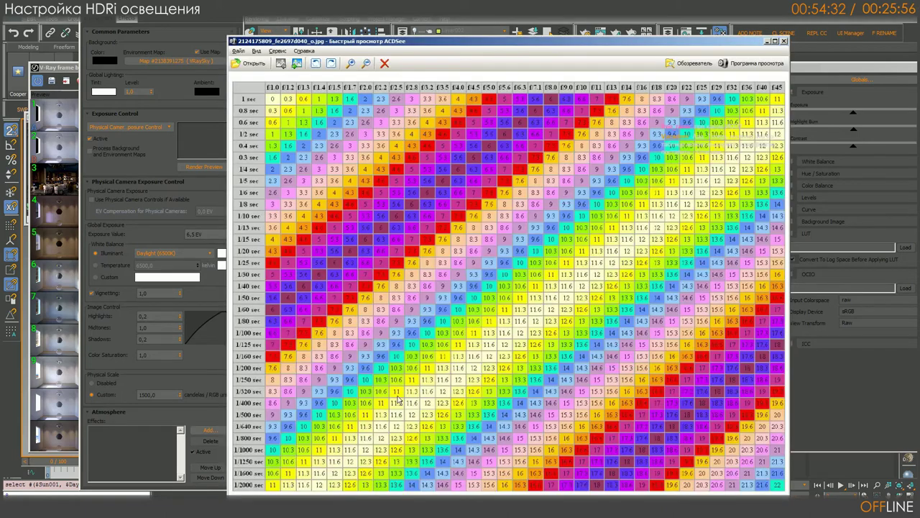
{"action": "left_click_drag", "start_coordinate": [473, 36], "coordinate": [426, 26]}
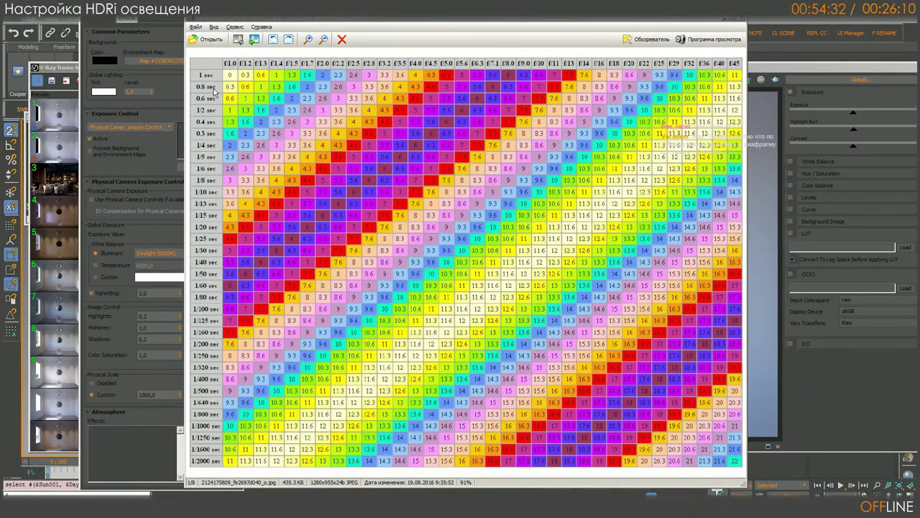
{"action": "left_click", "coordinate": [724, 21]}
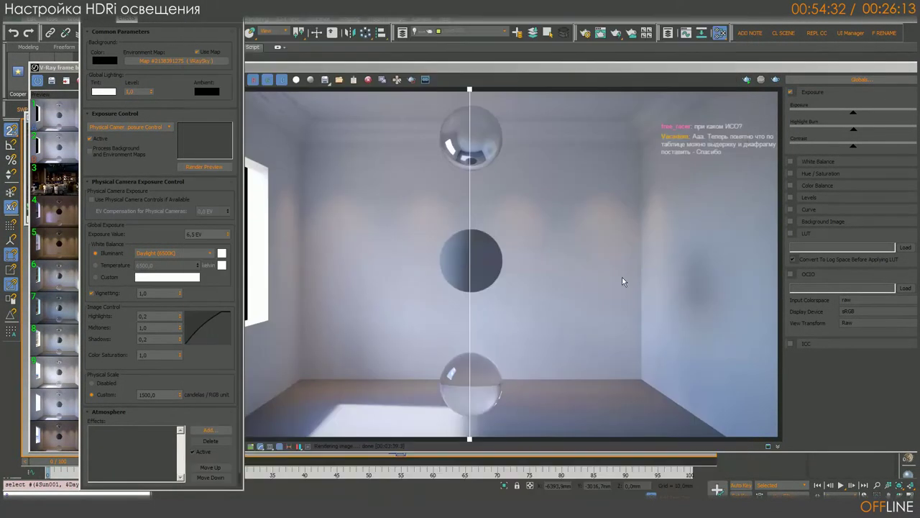
{"action": "left_click", "coordinate": [54, 68]}
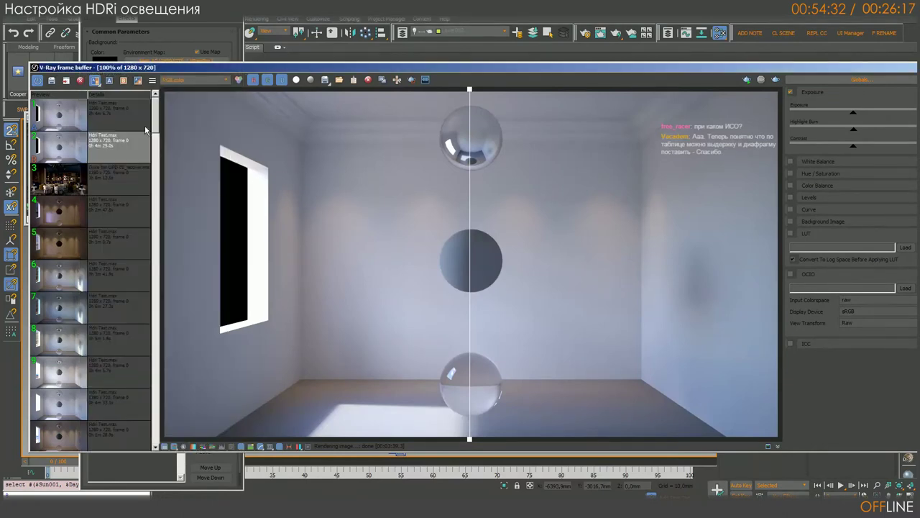
- Compare 6.5 and 5.5 EV on the render and settle on 6.5 EV
{"action": "left_click", "coordinate": [197, 231]}
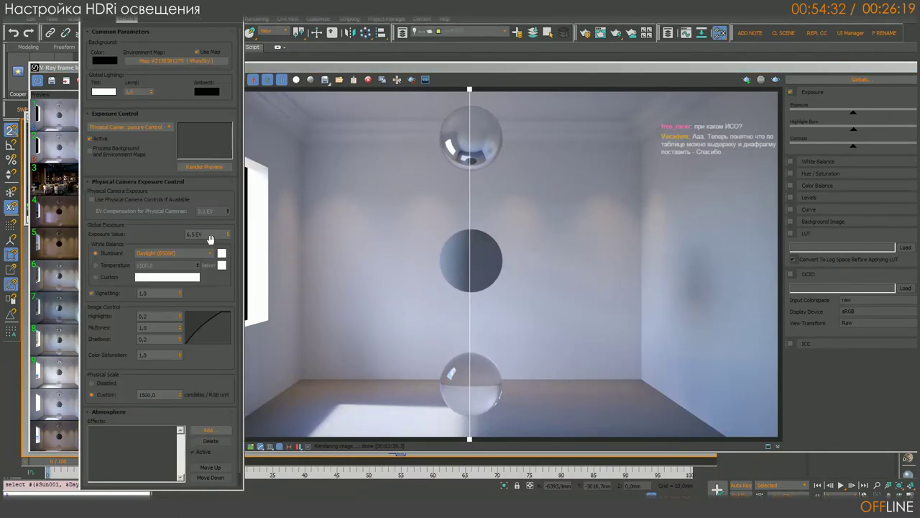
{"action": "type", "text": "6,5"}
{"action": "key", "text": "Return"}
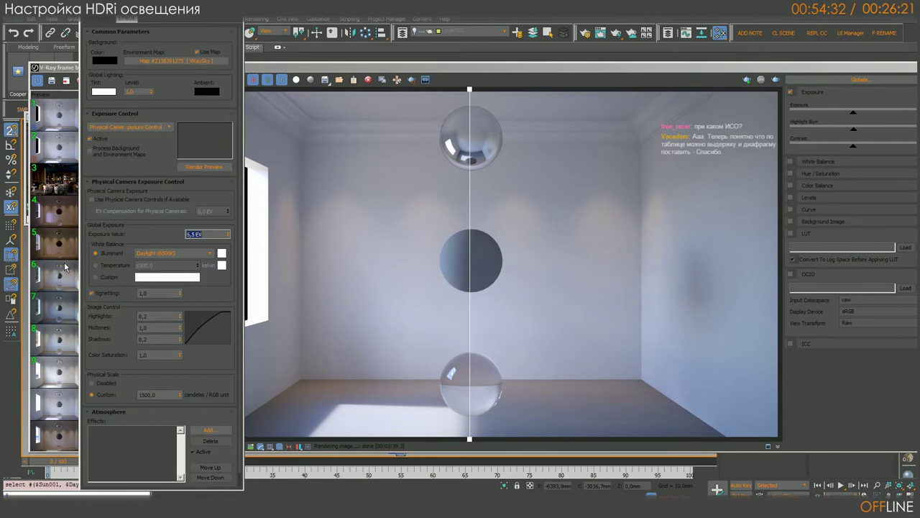
{"action": "type", "text": "5,5"}
{"action": "key", "text": "Return"}
{"action": "type", "text": "6,5"}
{"action": "key", "text": "Return"}
{"action": "left_click_drag", "start_coordinate": [161, 10], "coordinate": [373, 22]}
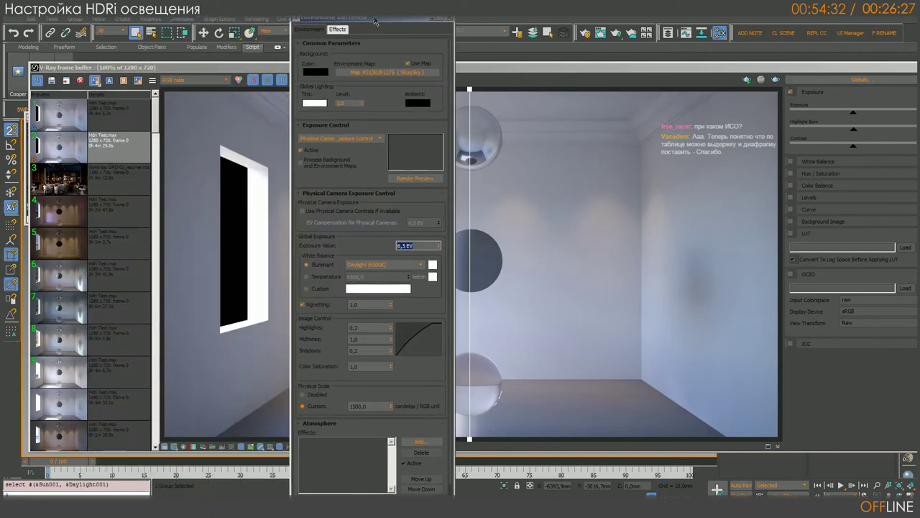
{"action": "type", "text": "6,5"}
{"action": "key", "text": "Return"}
{"action": "type", "text": "6,5"}
{"action": "key", "text": "Return"}
- Open the material node editor and pan the graph to the HDRI maps
{"action": "key", "text": "m"}
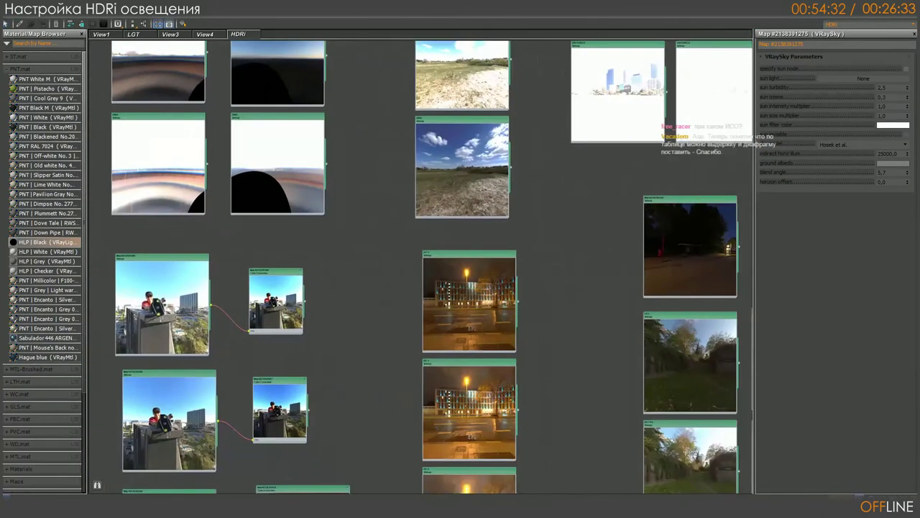
{"action": "mouse_move", "coordinate": [649, 285]}
{"action": "middle_mouse_down"}
{"action": "mouse_move", "coordinate": [496, 317]}
{"action": "mouse_move", "coordinate": [397, 258]}
{"action": "mouse_move", "coordinate": [359, 332]}
{"action": "middle_mouse_up"}
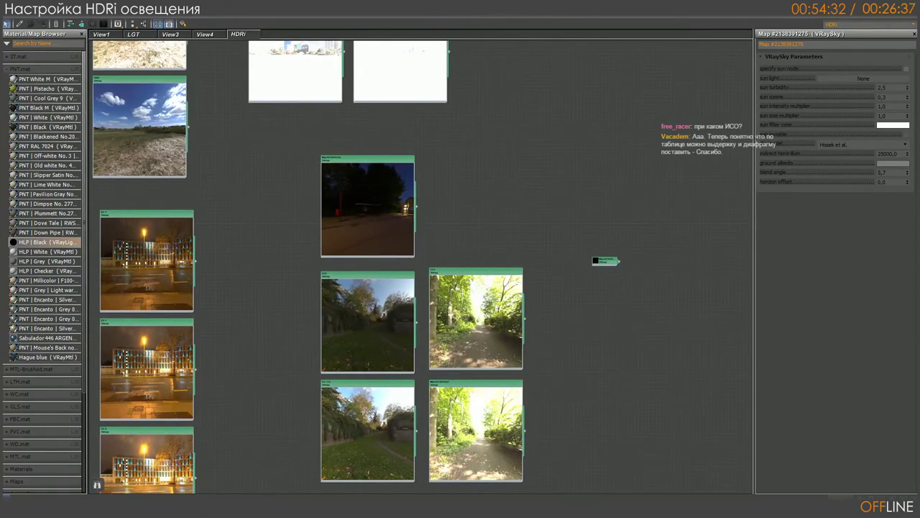
{"action": "middle_click_drag", "start_coordinate": [573, 358], "coordinate": [502, 343]}
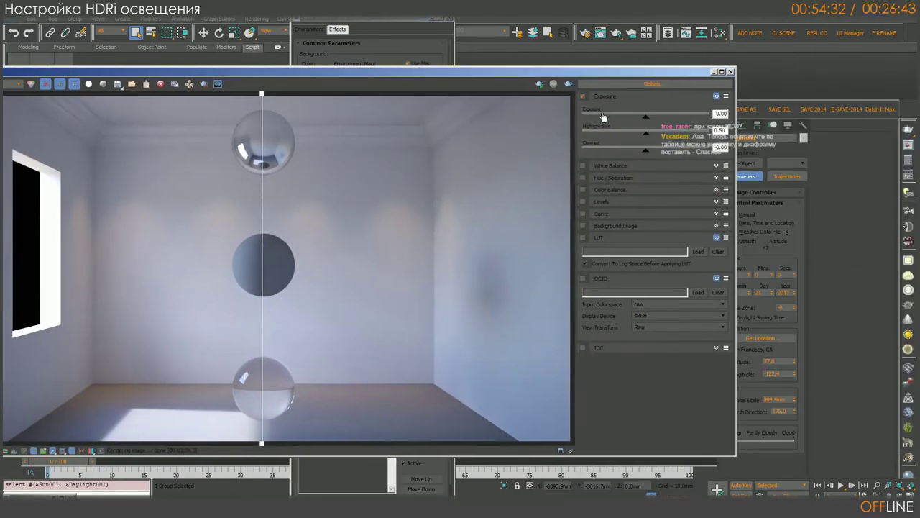
- Enlarge the frame buffer and raise its exposure correction, settling on 6
{"action": "double_click", "coordinate": [654, 71]}
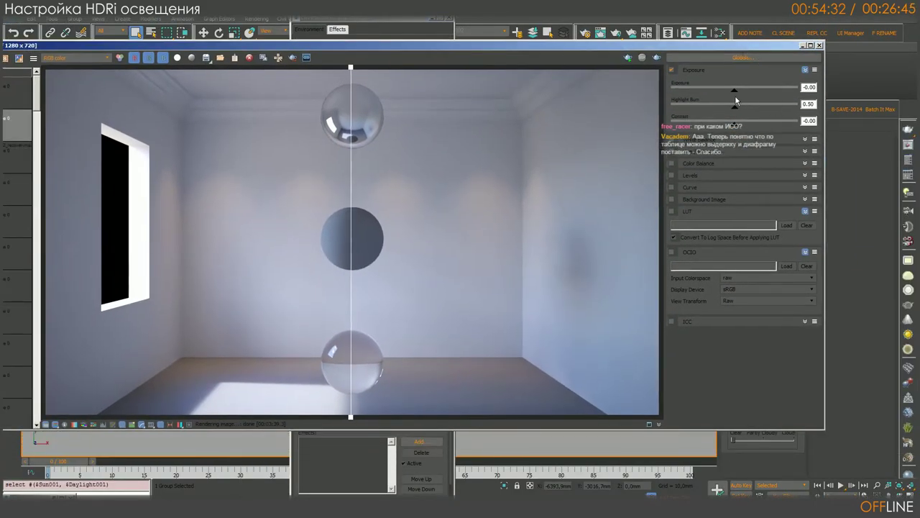
{"action": "left_click_drag", "start_coordinate": [734, 91], "coordinate": [748, 93]}
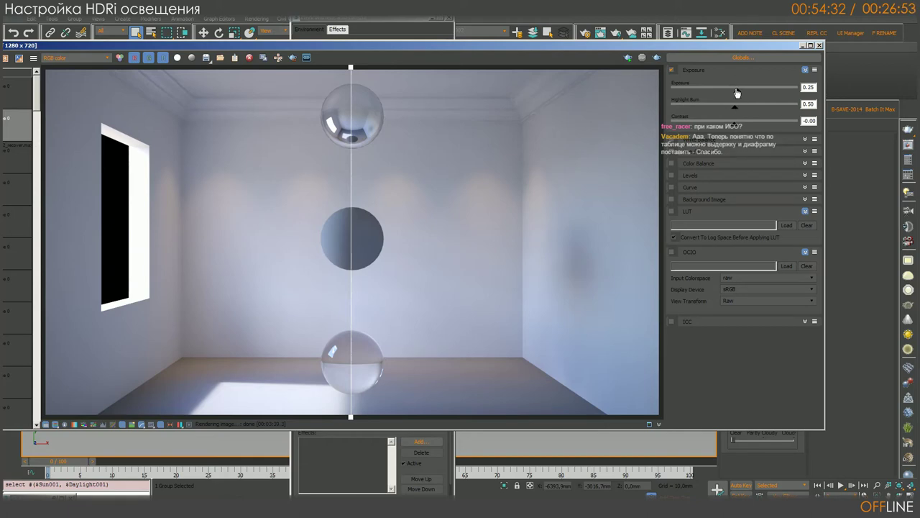
{"action": "left_click_drag", "start_coordinate": [737, 92], "coordinate": [809, 97]}
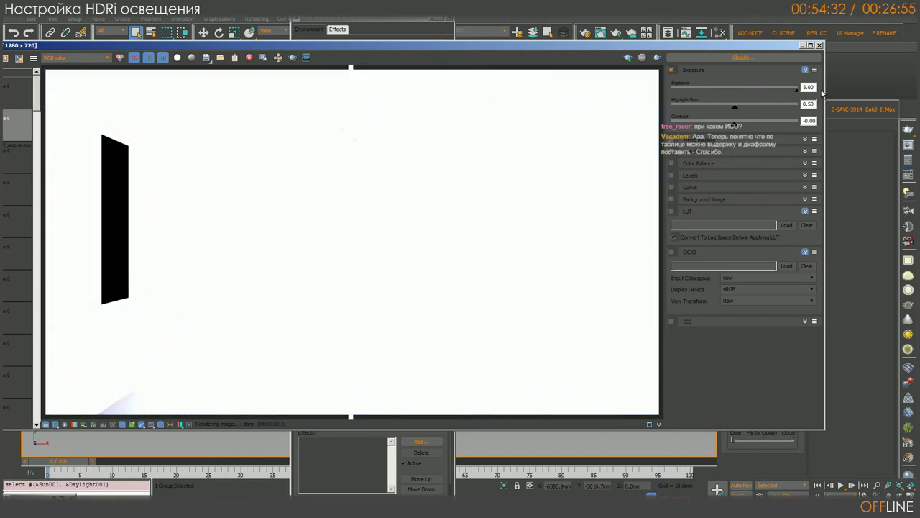
{"action": "left_click", "coordinate": [809, 87]}
{"action": "left_click_drag", "start_coordinate": [800, 94], "coordinate": [800, 94]}
{"action": "left_click", "coordinate": [809, 87]}
{"action": "type", "text": "6"}
{"action": "key", "text": "Return"}
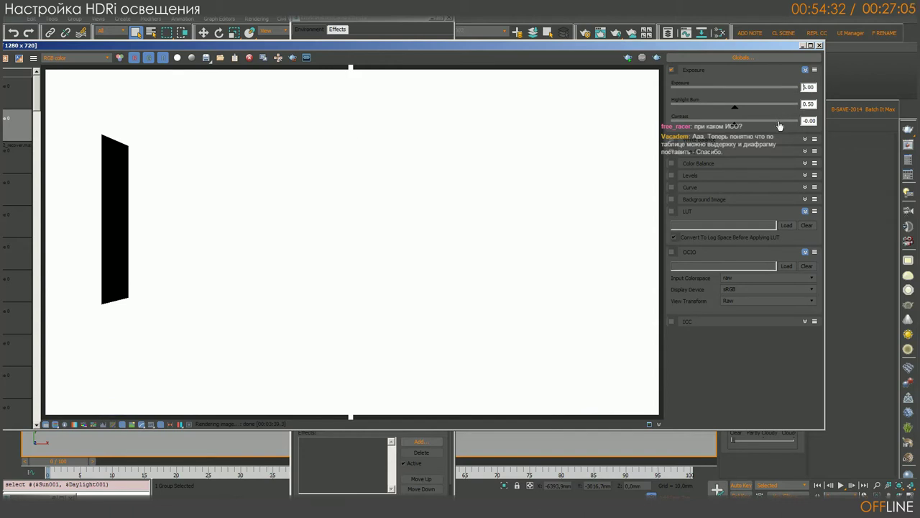
- Try exposure corrections of 5 and 10, then reset the correction to 0
{"action": "left_click", "coordinate": [811, 89]}
{"action": "type", "text": "5"}
{"action": "double_click", "coordinate": [810, 87]}
{"action": "type", "text": "10"}
{"action": "key", "text": "Return"}
{"action": "right_click", "coordinate": [809, 87]}
{"action": "key", "text": "Return"}
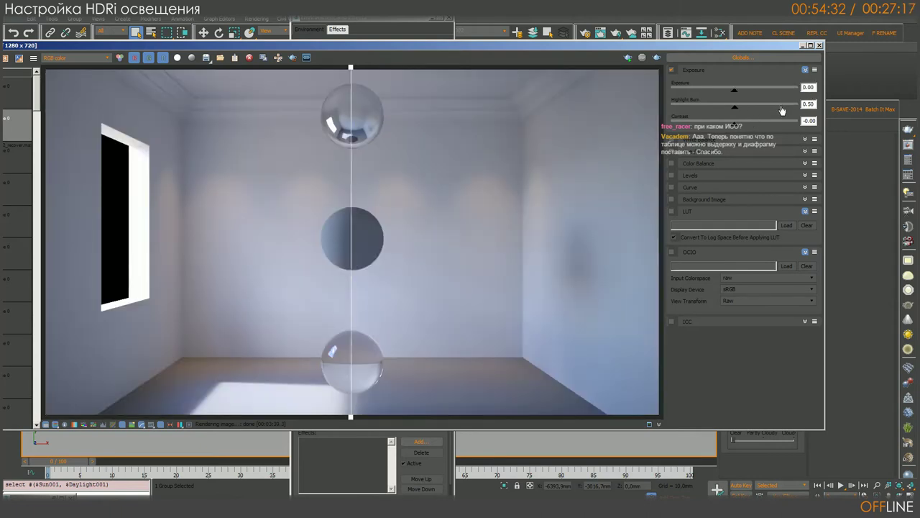
- Maximize the frame buffer to review the render, then open the Slate Material Editor with the HDRI maps
{"action": "left_click_drag", "start_coordinate": [462, 44], "coordinate": [667, 39]}
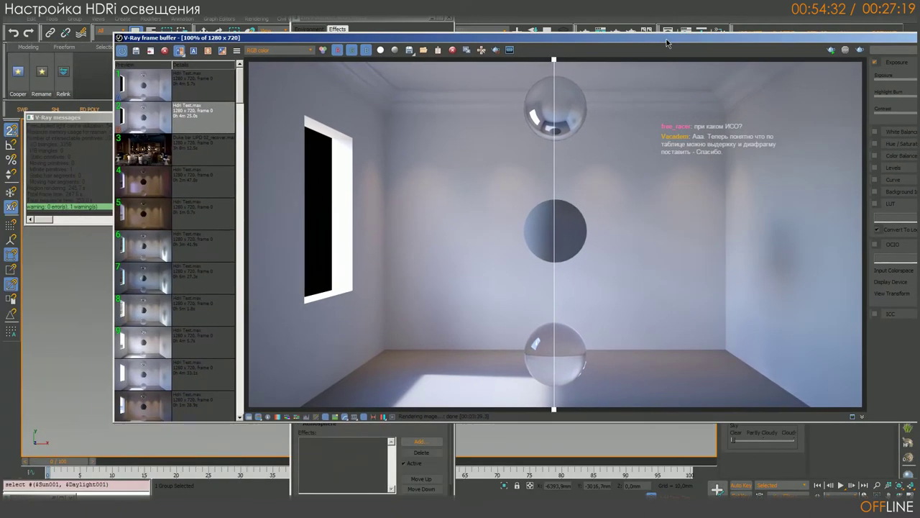
{"action": "key", "text": "super+Up"}
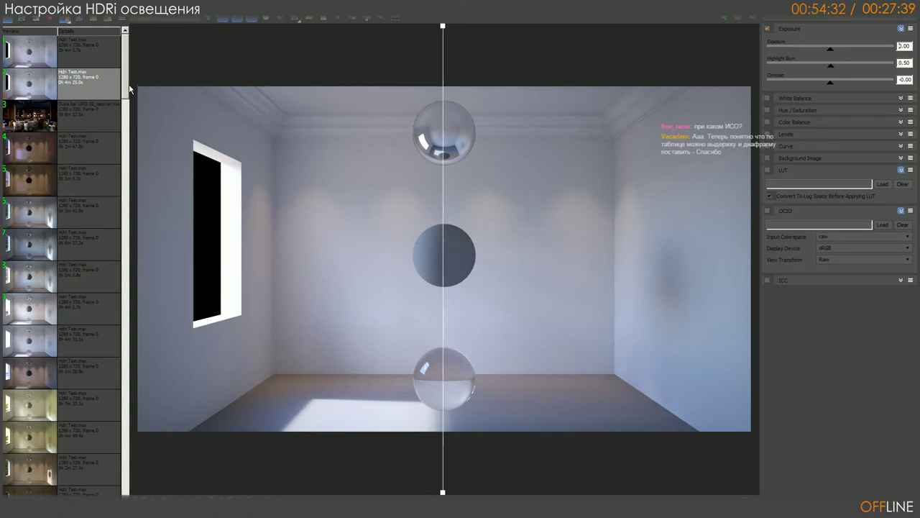
{"action": "scroll", "coordinate": [124, 95], "scroll_direction": "down", "scroll_amount": 1}
{"action": "scroll", "coordinate": [123, 95], "scroll_direction": "down", "scroll_amount": 1}
{"action": "scroll", "coordinate": [123, 95], "scroll_direction": "down", "scroll_amount": 1}
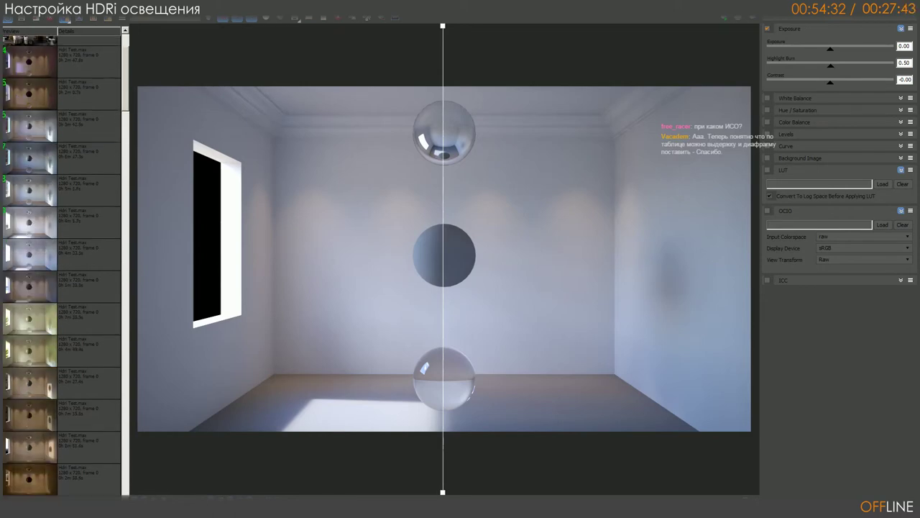
{"action": "key", "text": "alt+Tab"}
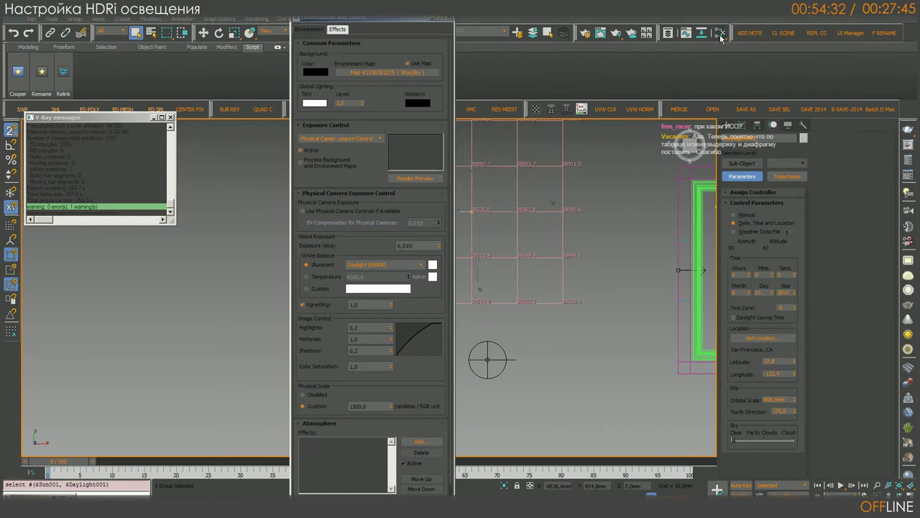
{"action": "left_click", "coordinate": [721, 35]}
- Add a new Bitmap node loaded with lenong_2_1k.hdr from the hdrihaven.com folder
{"action": "middle_click_drag", "start_coordinate": [528, 130], "coordinate": [564, 287]}
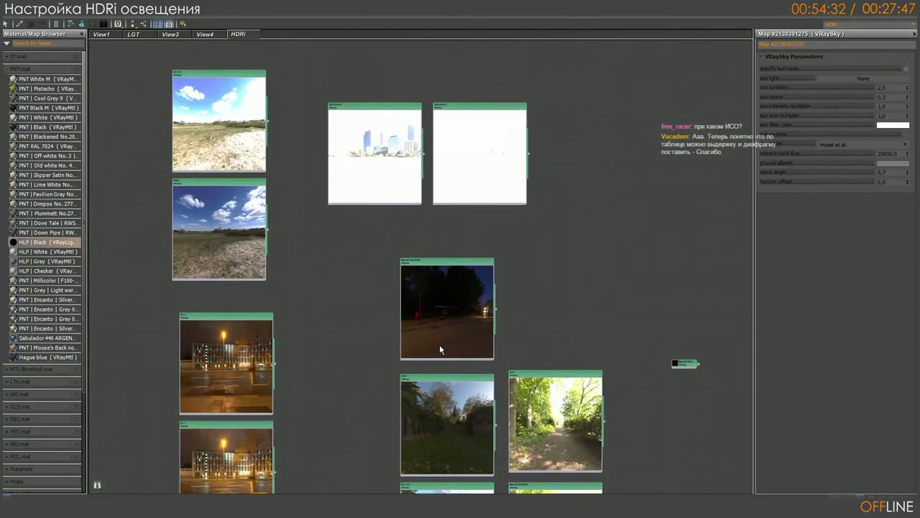
{"action": "middle_click_drag", "start_coordinate": [330, 324], "coordinate": [304, 180]}
{"action": "mouse_move", "coordinate": [292, 422]}
{"action": "middle_mouse_down"}
{"action": "mouse_move", "coordinate": [421, 257]}
{"action": "mouse_move", "coordinate": [514, 324]}
{"action": "mouse_move", "coordinate": [439, 308]}
{"action": "middle_mouse_up"}
{"action": "right_click", "coordinate": [439, 308]}
{"action": "mouse_move", "coordinate": [454, 402]}
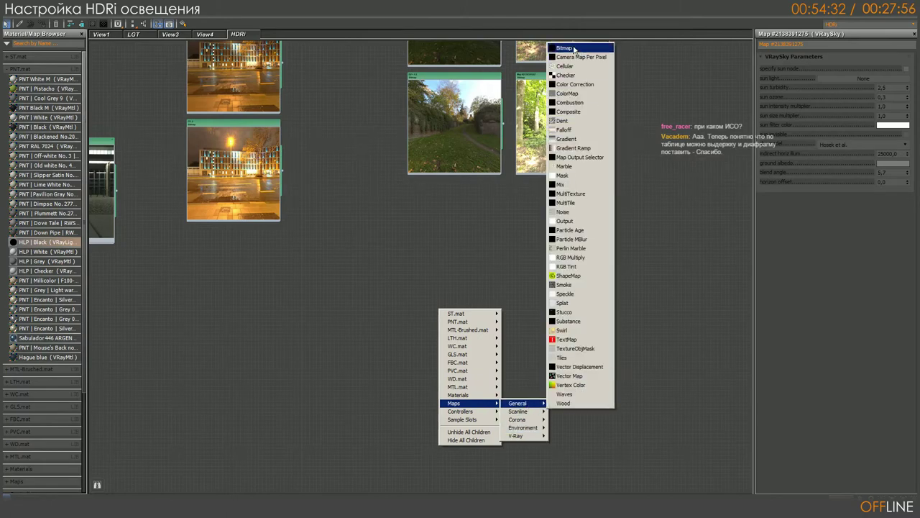
{"action": "left_click", "coordinate": [578, 44]}
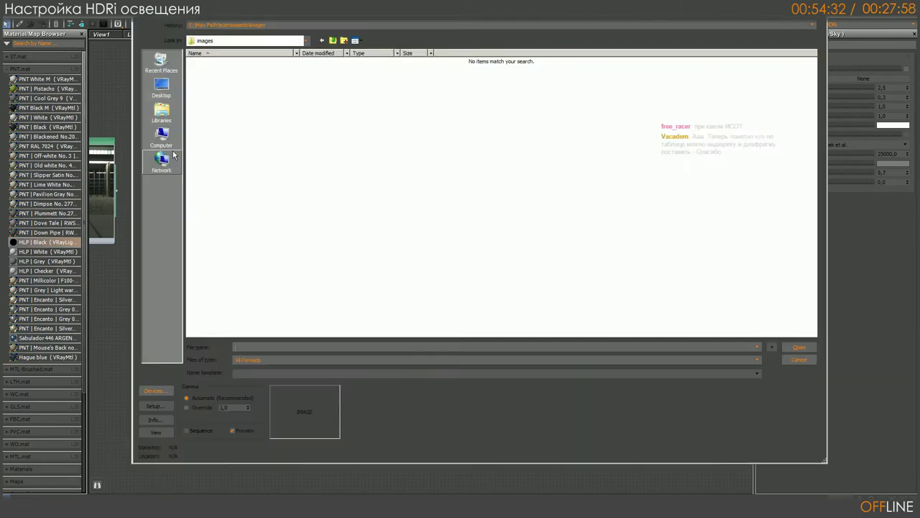
{"action": "left_click", "coordinate": [338, 26]}
{"action": "left_click", "coordinate": [326, 40]}
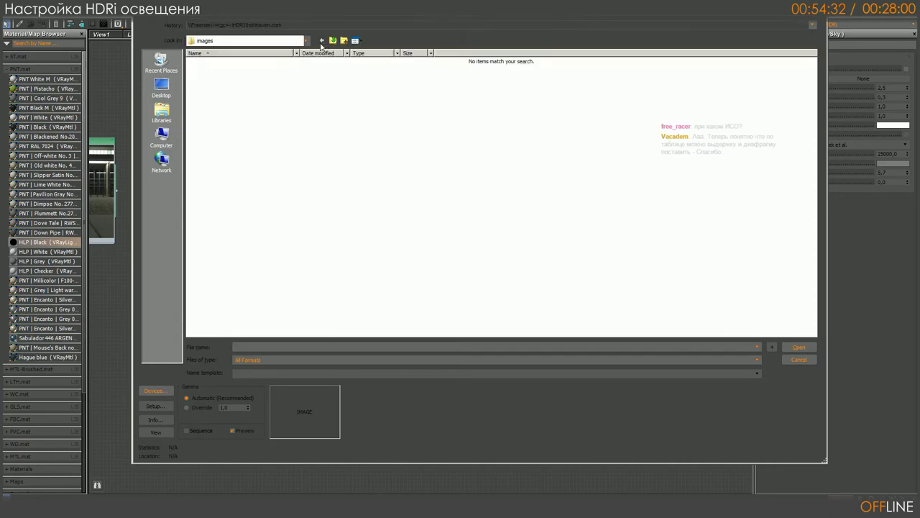
{"action": "left_click", "coordinate": [215, 143]}
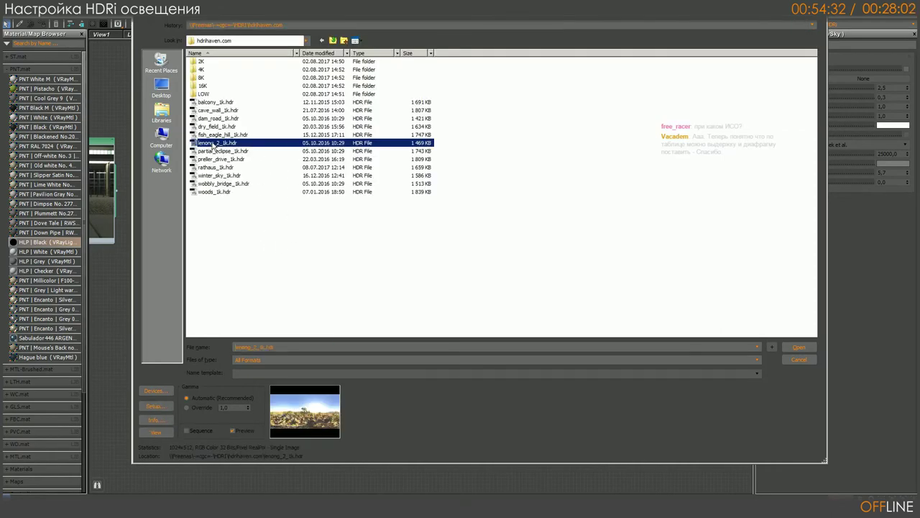
{"action": "left_click", "coordinate": [155, 406]}
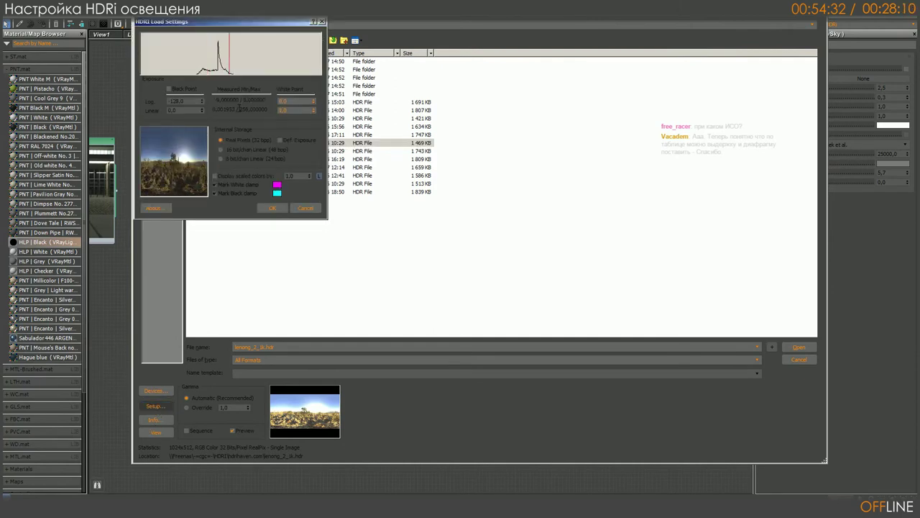
{"action": "left_click_drag", "start_coordinate": [273, 23], "coordinate": [431, 40]}
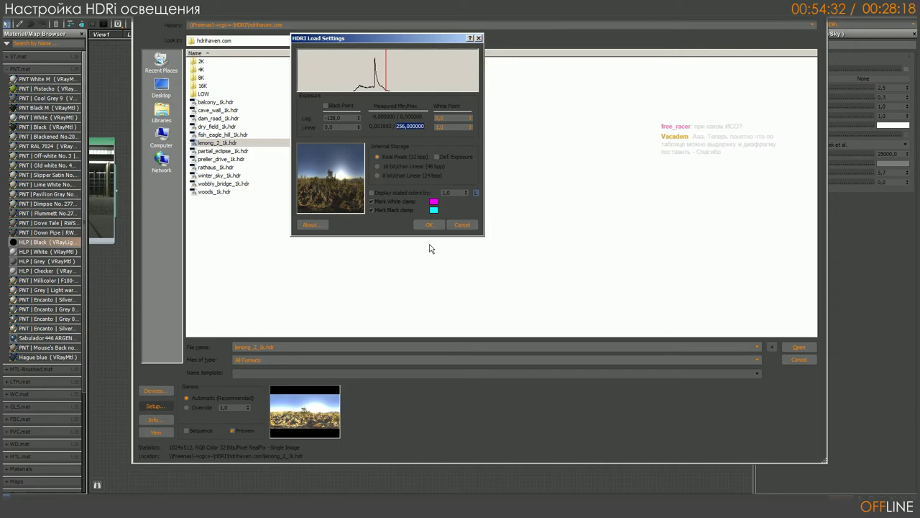
{"action": "left_click", "coordinate": [429, 225]}
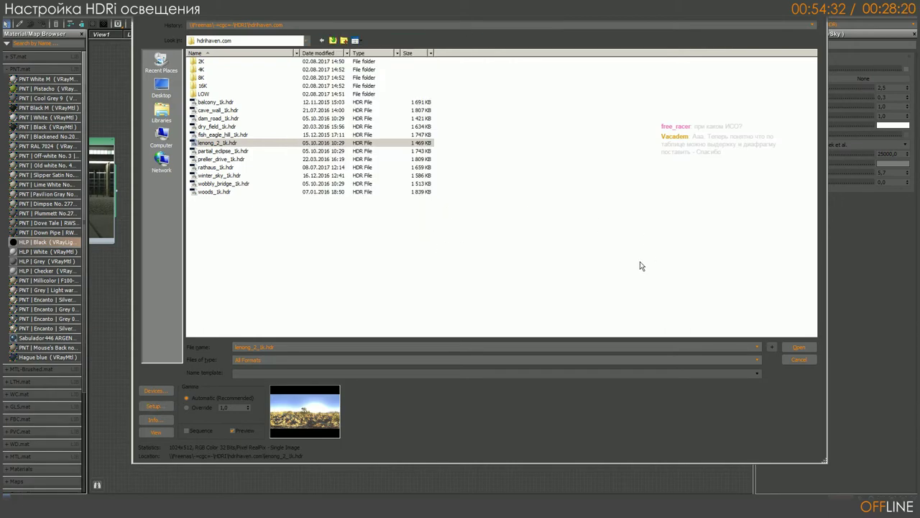
{"action": "left_click", "coordinate": [800, 347]}
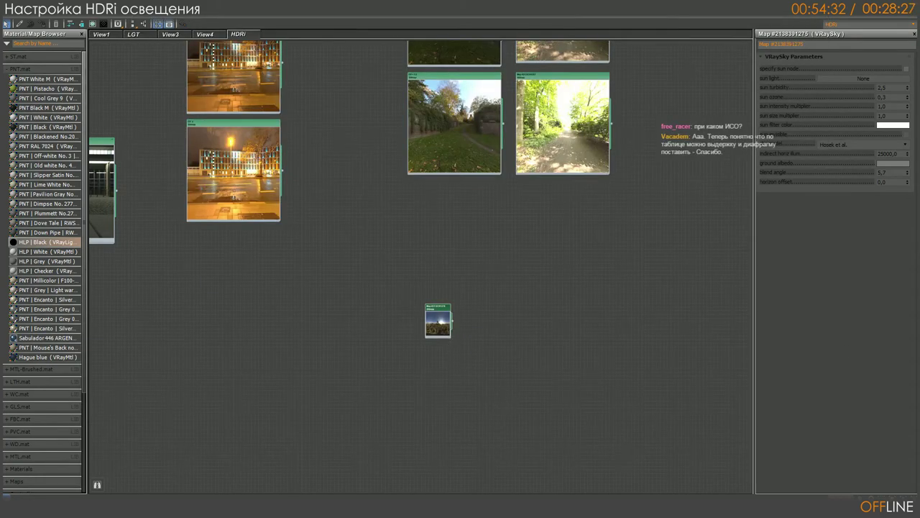
- Set the lenong_2_1k.hdr bitmap's Coordinates mapping to Spherical Environment
{"action": "left_click_drag", "start_coordinate": [472, 307], "coordinate": [465, 210]}
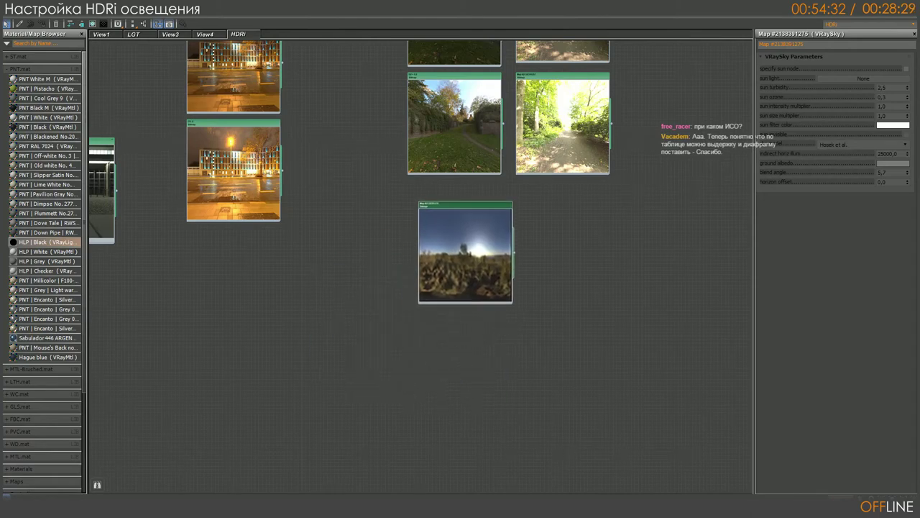
{"action": "double_click", "coordinate": [464, 210]}
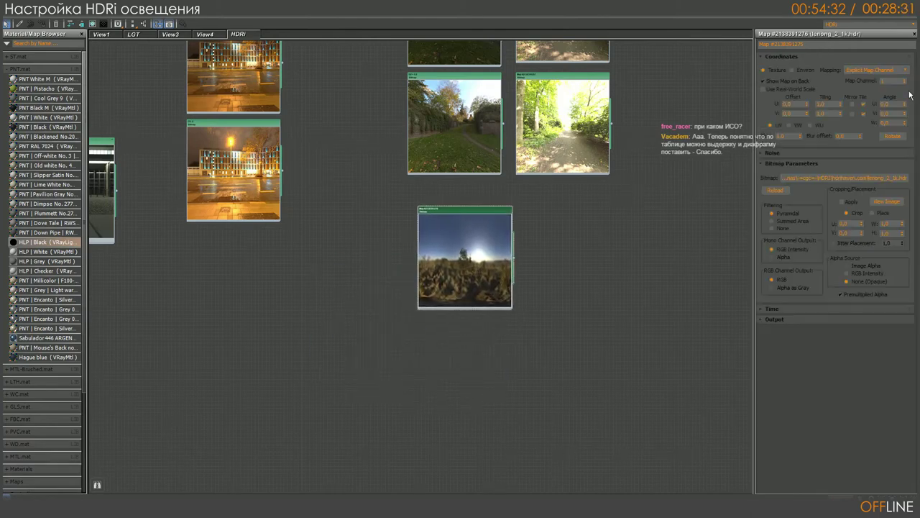
{"action": "left_click", "coordinate": [853, 70]}
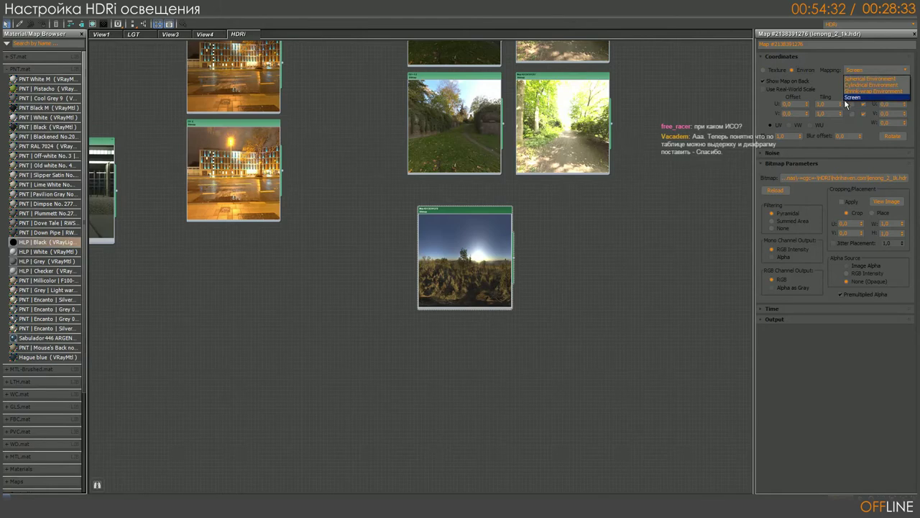
{"action": "left_click", "coordinate": [873, 78]}
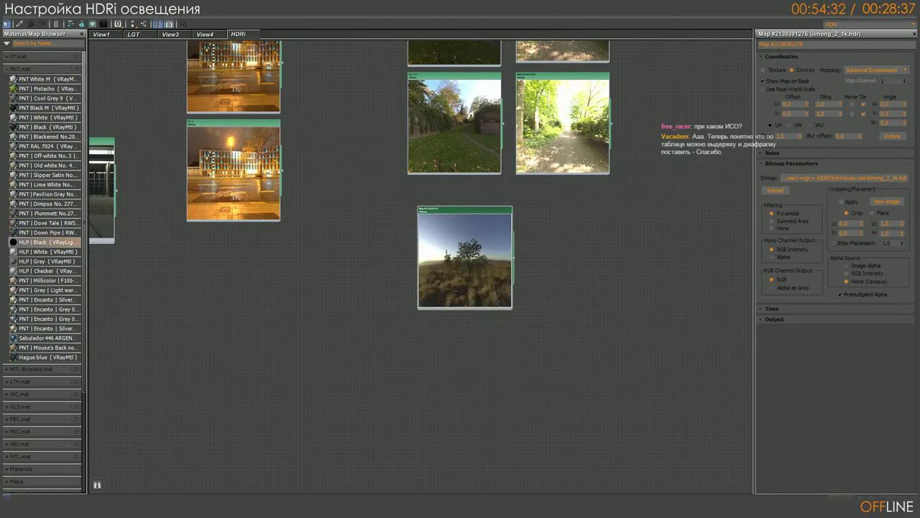
{"action": "double_click", "coordinate": [482, 8]}
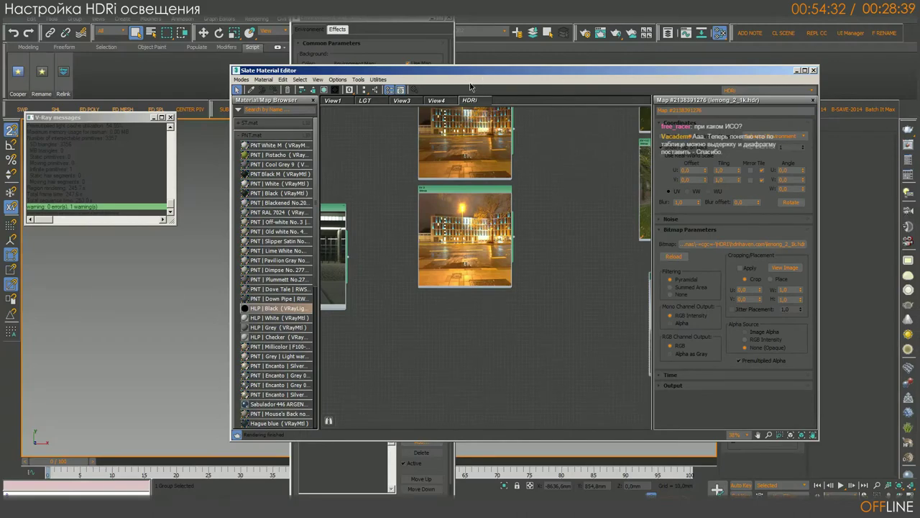
- Close the material editor and select the dome light VRayLight004 in the top view
{"action": "left_click_drag", "start_coordinate": [607, 72], "coordinate": [474, 118]}
{"action": "key", "text": "m"}
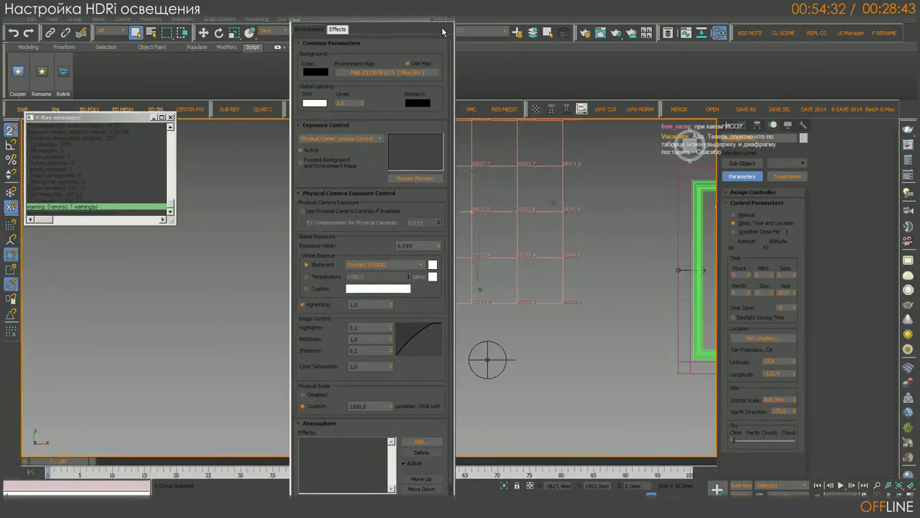
{"action": "left_click_drag", "start_coordinate": [406, 24], "coordinate": [197, 17]}
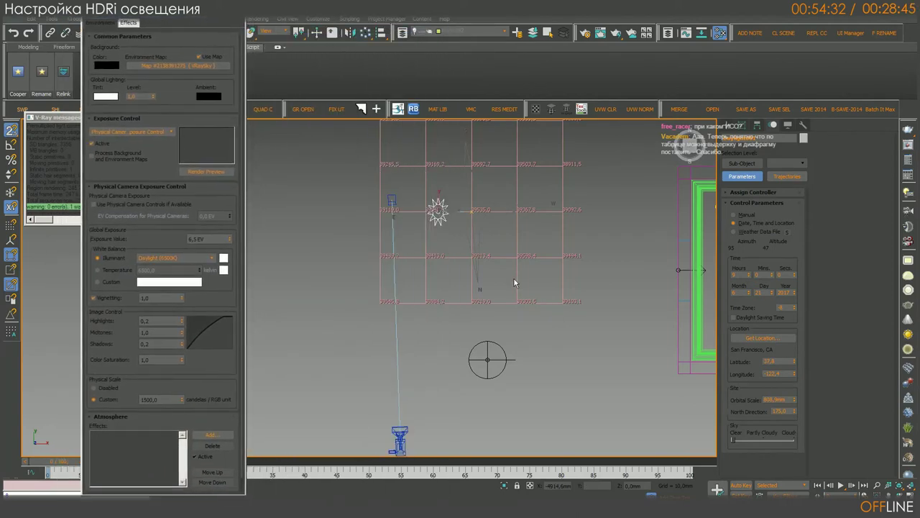
{"action": "left_click", "coordinate": [562, 361]}
{"action": "middle_click_drag", "start_coordinate": [562, 358], "coordinate": [481, 323]}
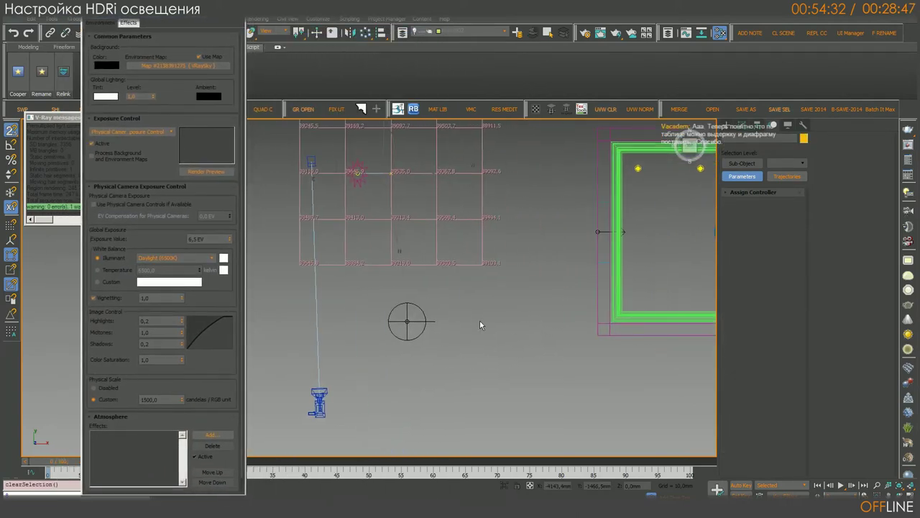
{"action": "left_click", "coordinate": [419, 321]}
{"action": "left_click", "coordinate": [419, 321]}
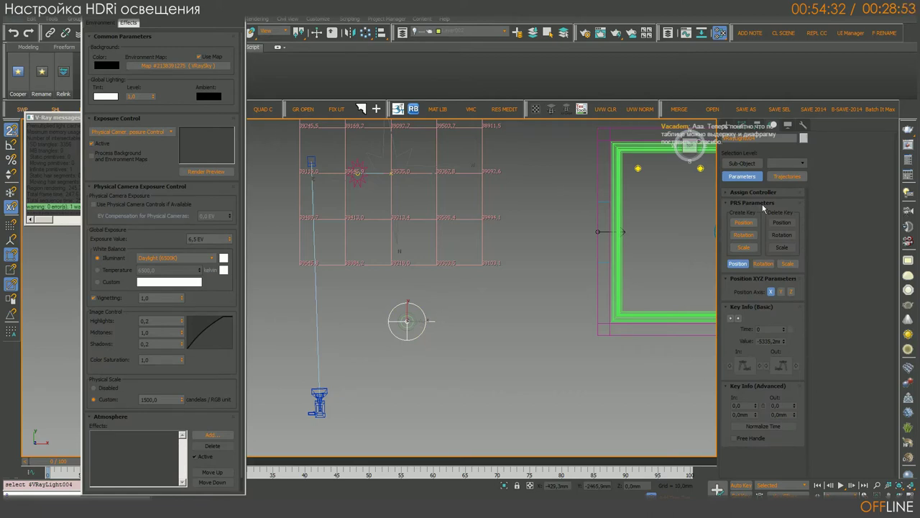
{"action": "left_click", "coordinate": [743, 127]}
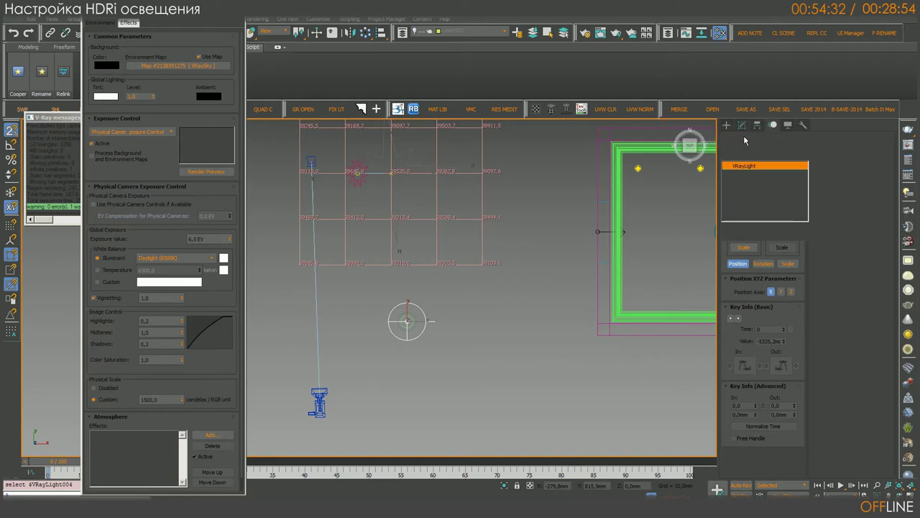
{"action": "left_click", "coordinate": [782, 314]}
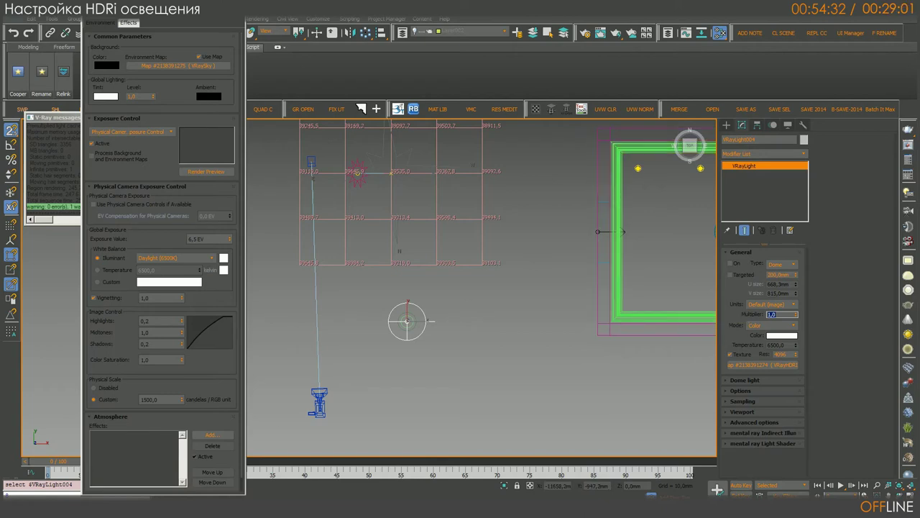
{"action": "key", "text": "Return"}
- Instance the HDRI map into the dome light's Texture slot and maximize the PhysCamera view
{"action": "left_click_drag", "start_coordinate": [912, 9], "coordinate": [746, 365]}
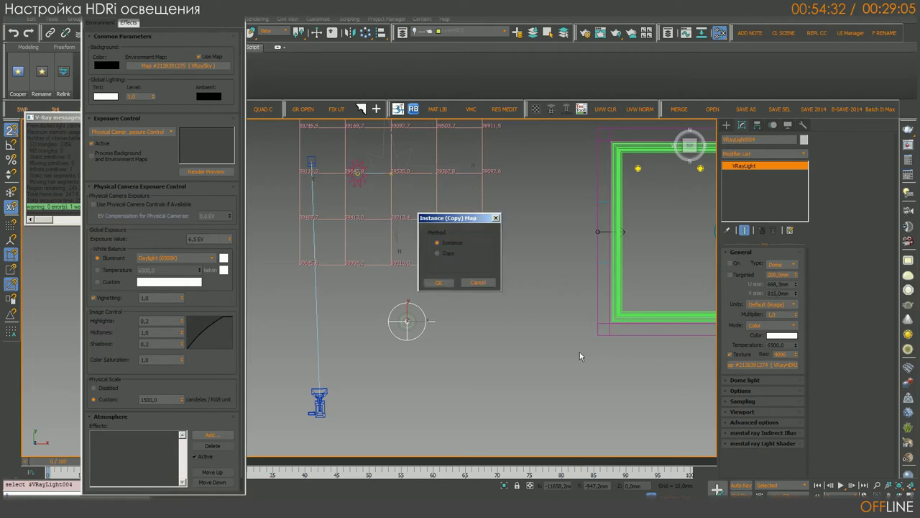
{"action": "left_click", "coordinate": [437, 282]}
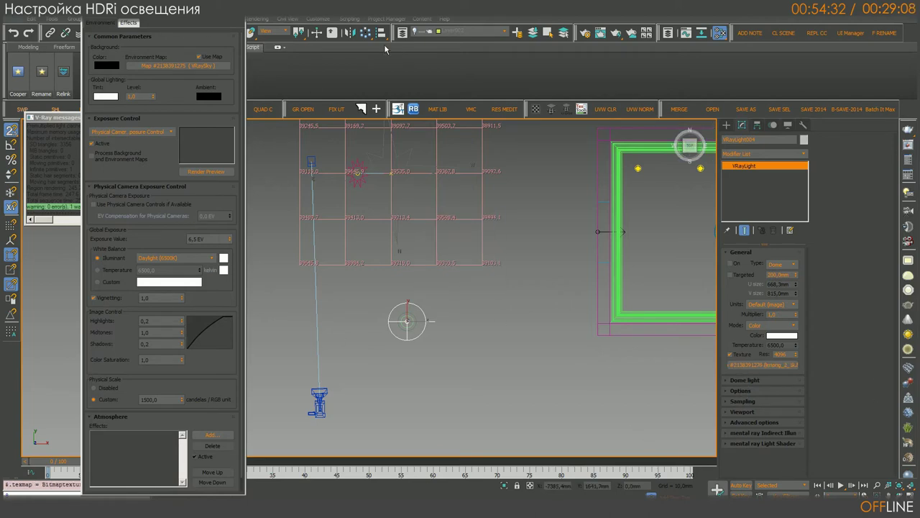
{"action": "left_click", "coordinate": [907, 492]}
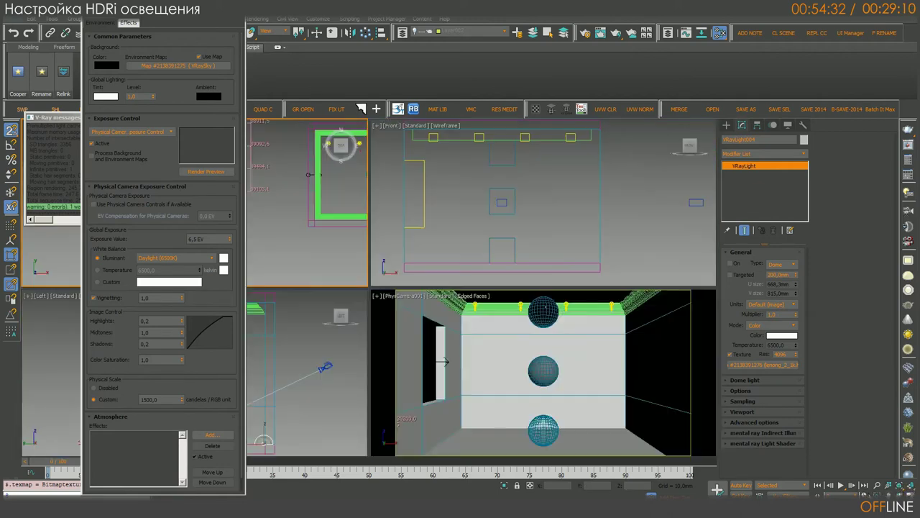
{"action": "key", "text": "alt+w"}
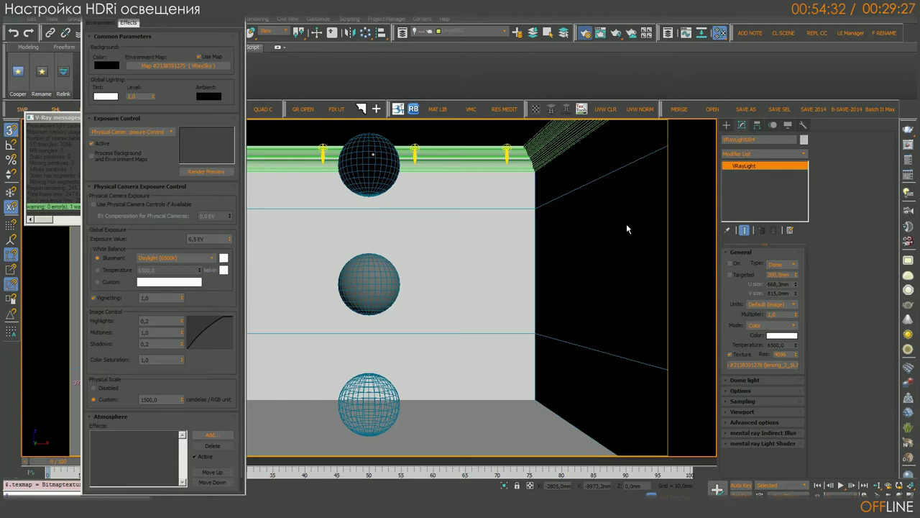
- Make Light cache the primary GI engine, raising its subdivisions and reducing the sample size
{"action": "key", "text": "F10"}
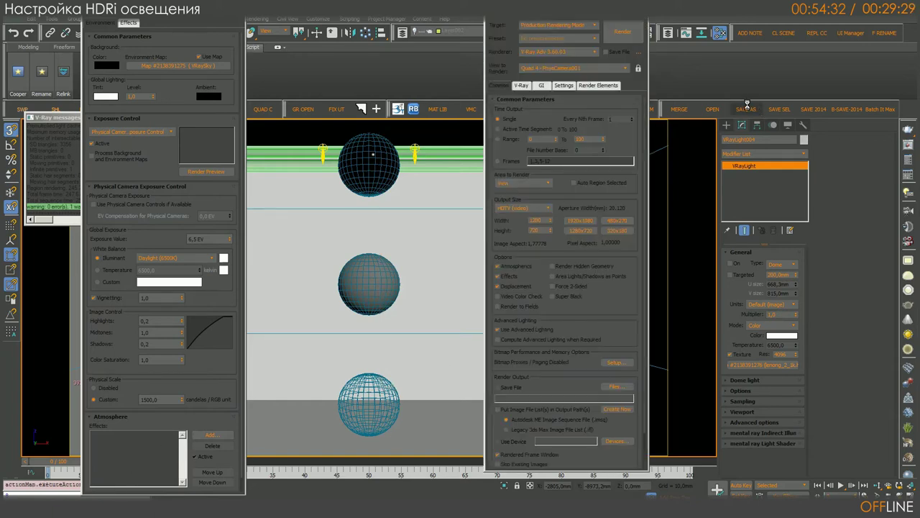
{"action": "left_click_drag", "start_coordinate": [583, 15], "coordinate": [479, 10]}
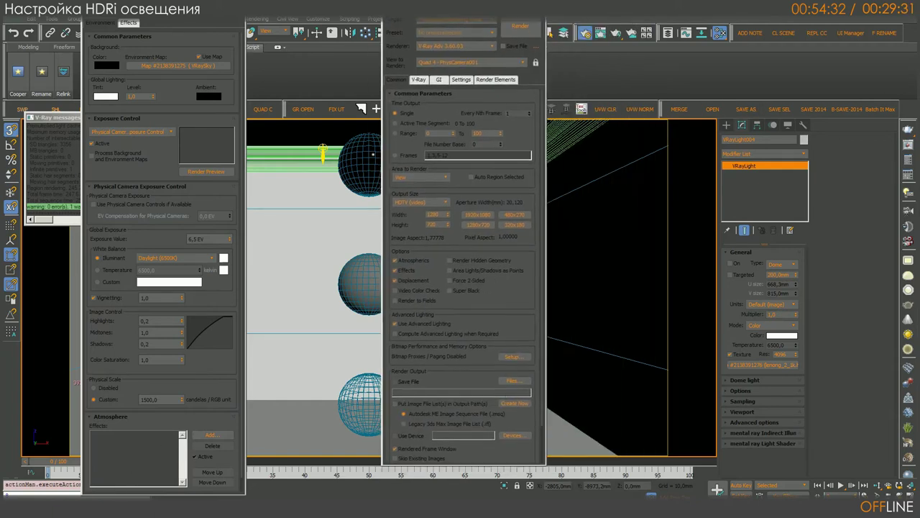
{"action": "left_click", "coordinate": [438, 80]}
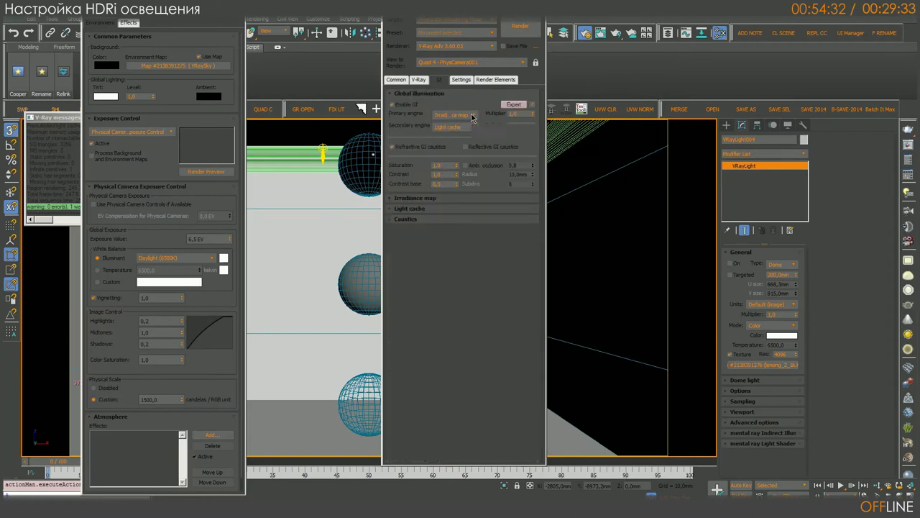
{"action": "left_click", "coordinate": [473, 115]}
{"action": "left_click", "coordinate": [451, 143]}
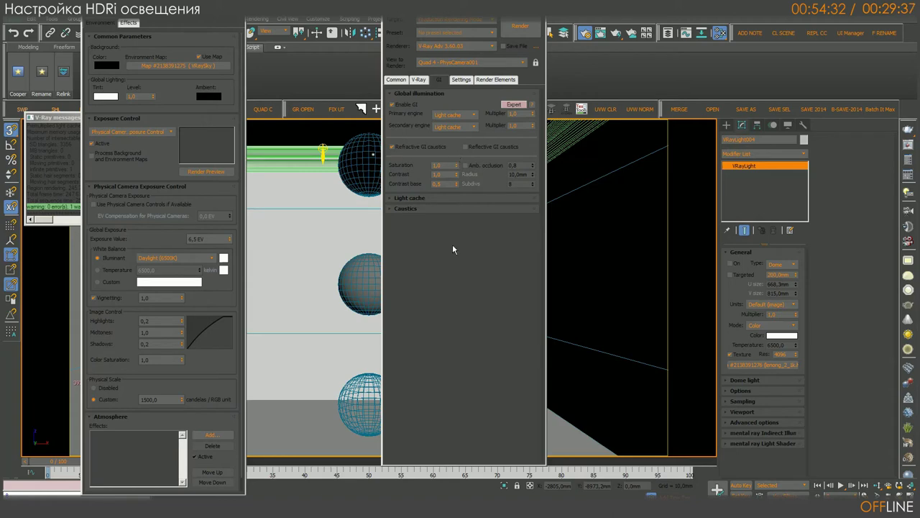
{"action": "left_click", "coordinate": [425, 198]}
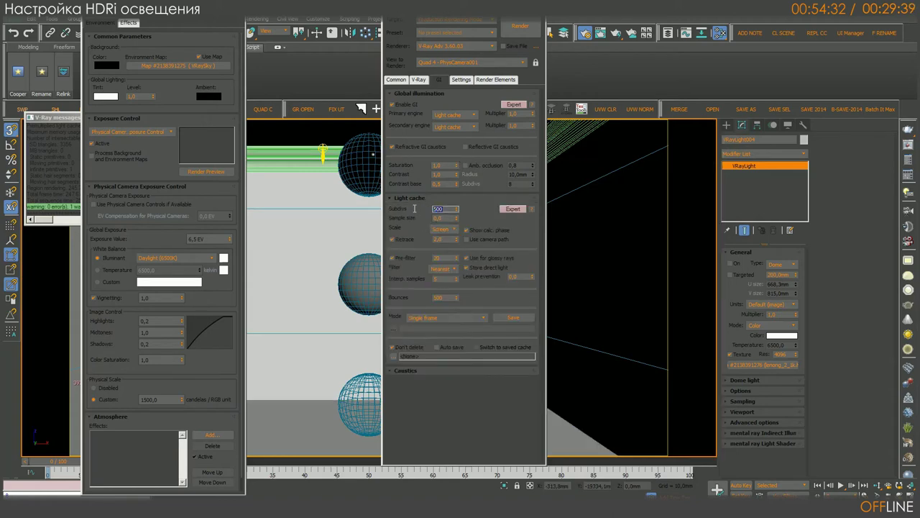
{"action": "type", "text": "1000"}
{"action": "type", "text": "3000"}
{"action": "key", "text": "Tab"}
{"action": "type", "text": "0,0"}
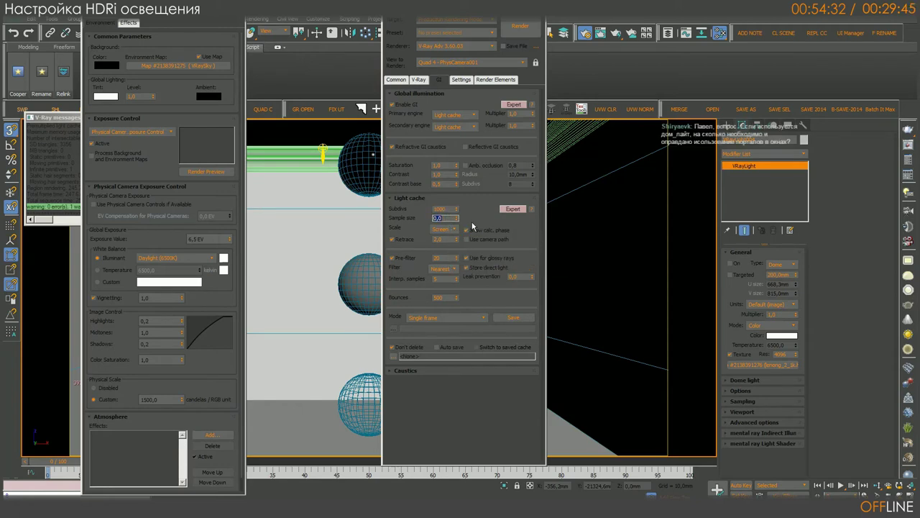
- Adjust the spinner decimal precision in Customize > Preferences and confirm with OK
{"action": "left_click_drag", "start_coordinate": [460, 5], "coordinate": [381, 88]}
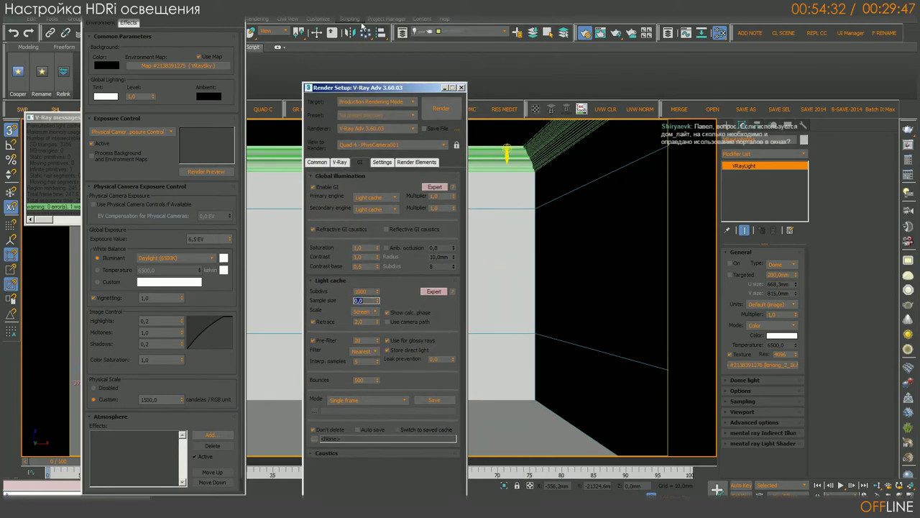
{"action": "left_click", "coordinate": [321, 19]}
{"action": "left_click", "coordinate": [337, 148]}
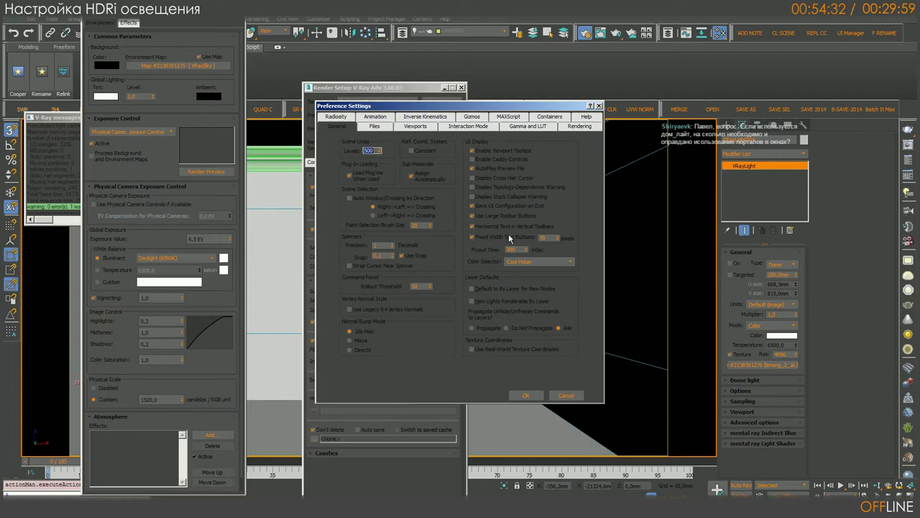
{"action": "left_click", "coordinate": [378, 246]}
{"action": "left_click", "coordinate": [526, 394]}
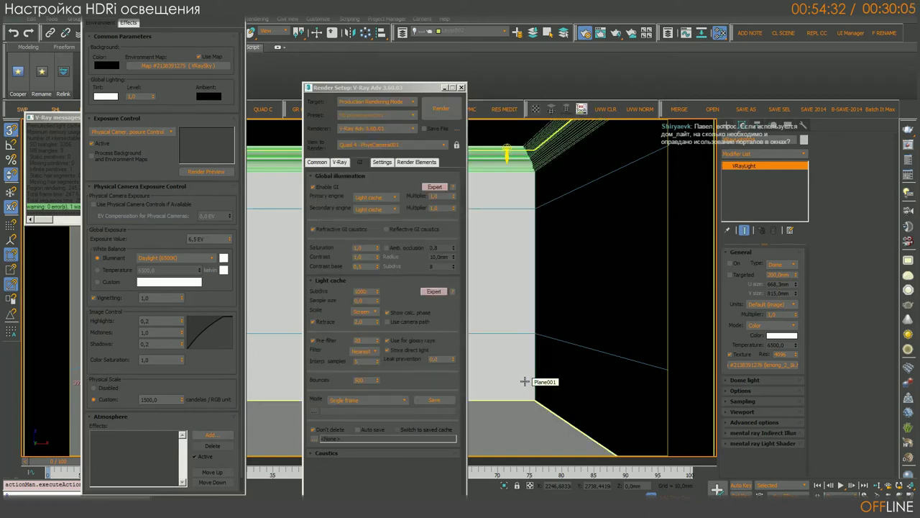
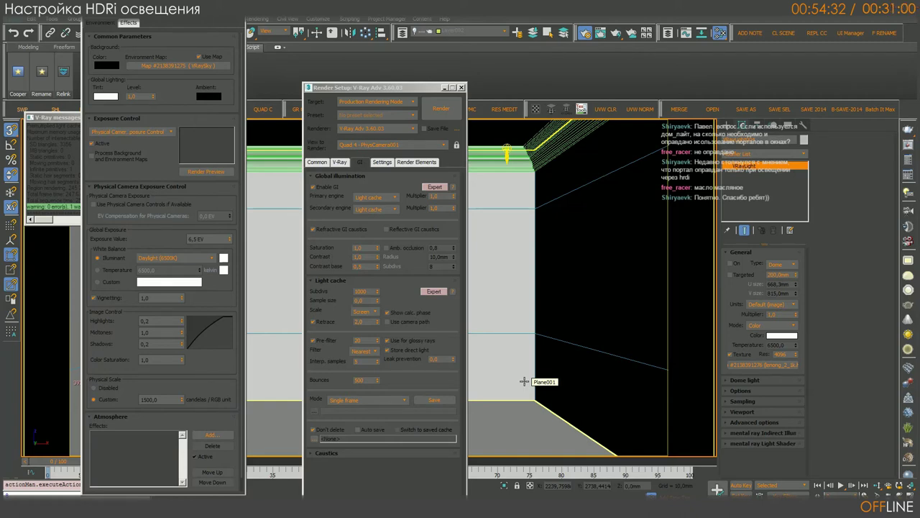
- Disable light cache Retrace and Pre-filter, set its Filter to None, and bring up the V-Ray frame buffer
{"action": "left_click_drag", "start_coordinate": [395, 87], "coordinate": [426, 32]}
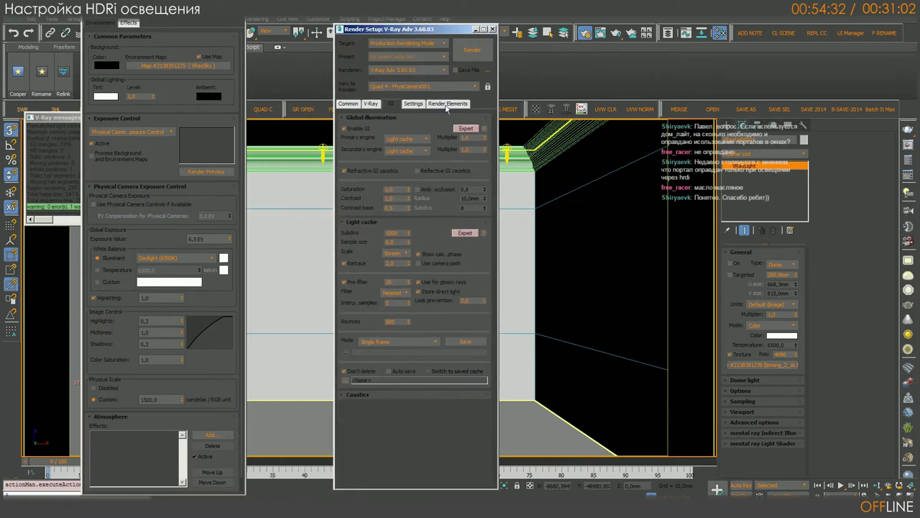
{"action": "left_click", "coordinate": [345, 263]}
{"action": "left_click", "coordinate": [344, 281]}
{"action": "left_click", "coordinate": [394, 293]}
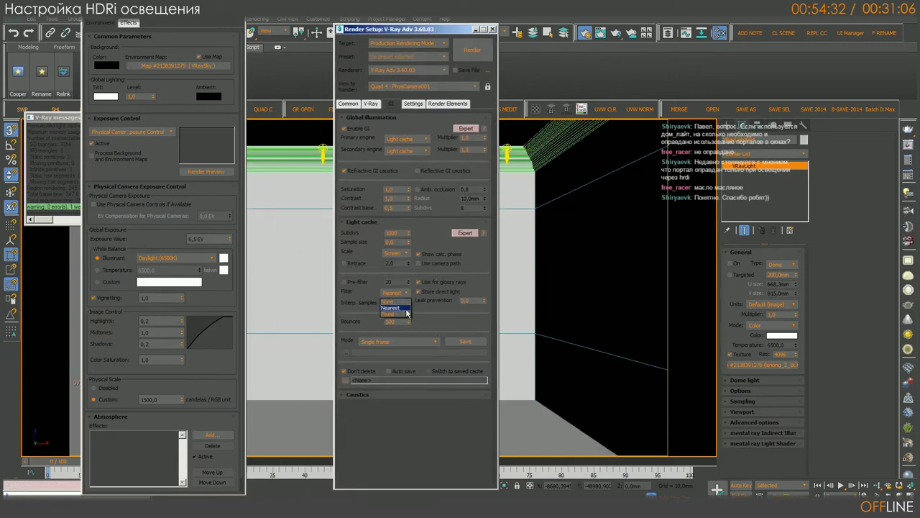
{"action": "left_click", "coordinate": [389, 301]}
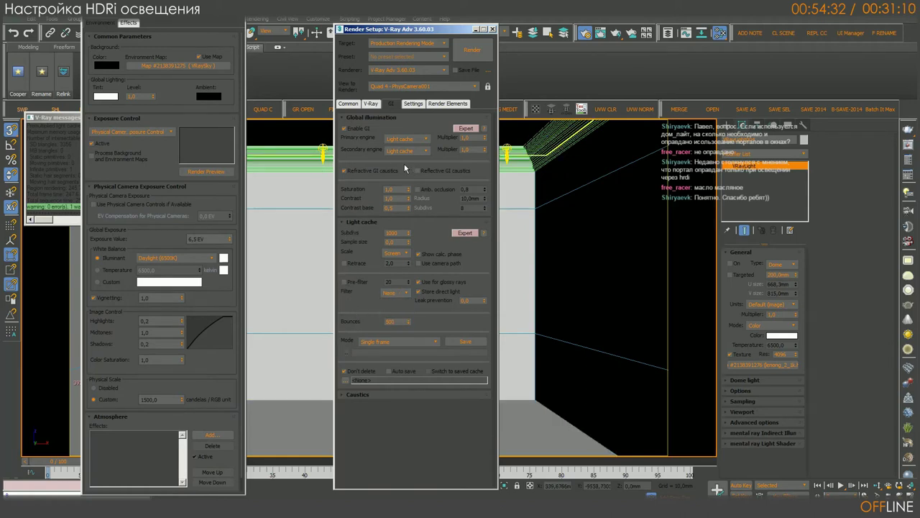
{"action": "left_click_drag", "start_coordinate": [456, 34], "coordinate": [362, 21]}
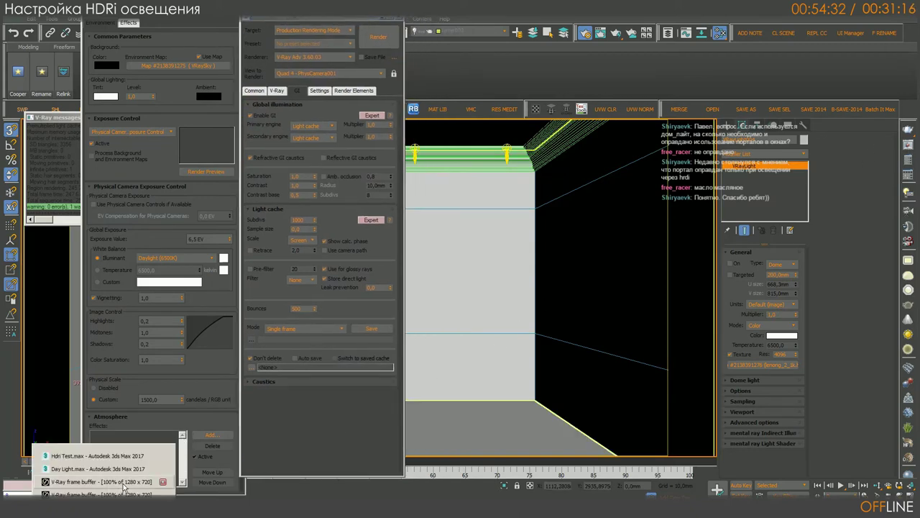
{"action": "left_click", "coordinate": [119, 486]}
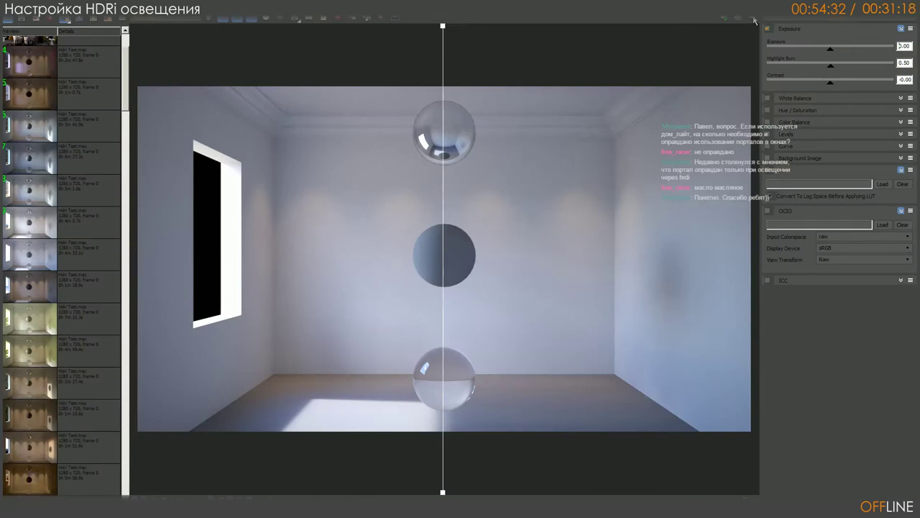
- Raise the frame buffer Highlight Burn to 1.00 and render the room again
{"action": "left_click_drag", "start_coordinate": [831, 66], "coordinate": [893, 65]}
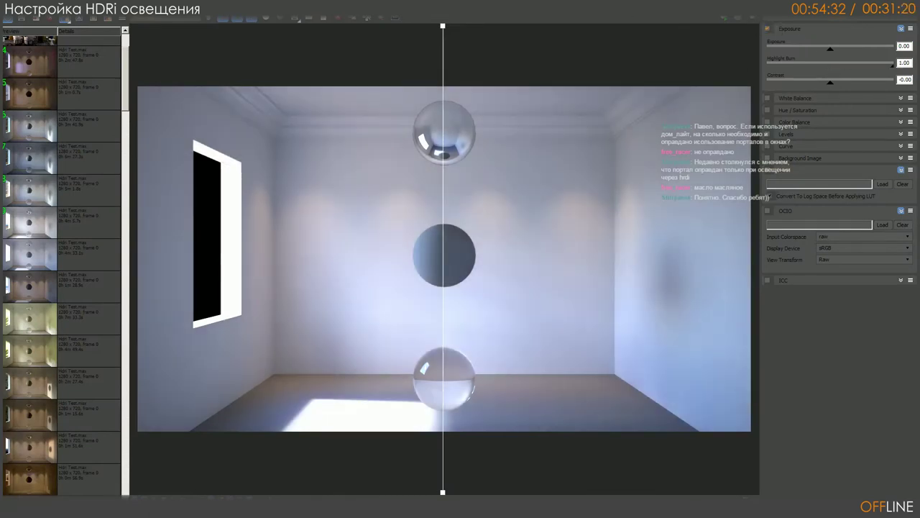
{"action": "left_click", "coordinate": [753, 18]}
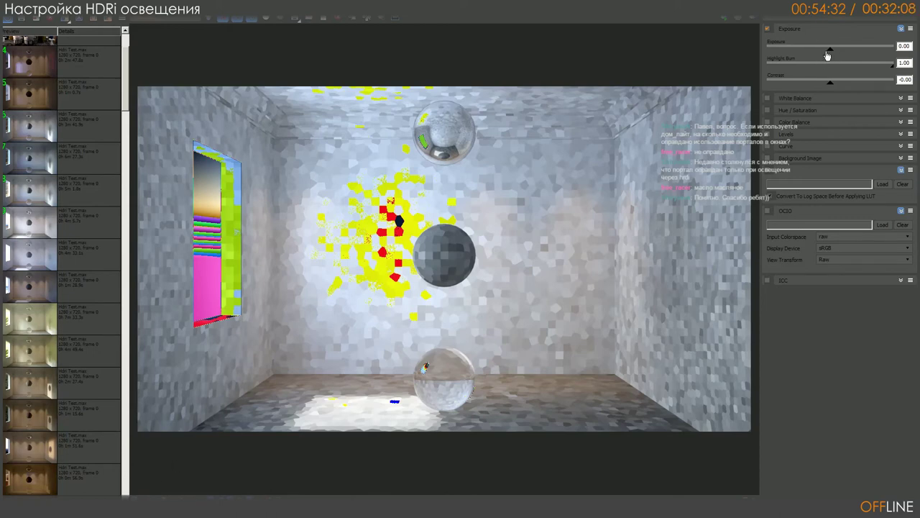
- Lower exposure slightly and bring Highlight Burn down from 1.00 to around 0.5
{"action": "left_click_drag", "start_coordinate": [831, 51], "coordinate": [823, 56]}
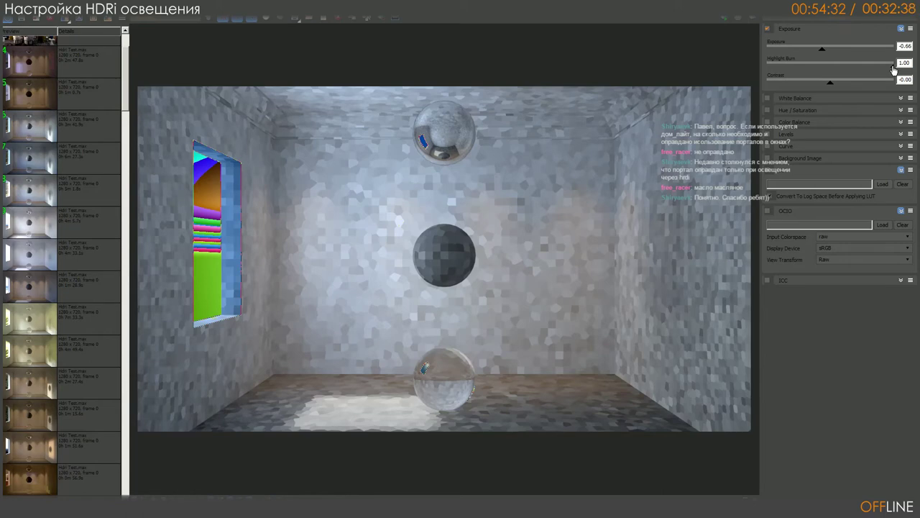
{"action": "left_click_drag", "start_coordinate": [894, 70], "coordinate": [834, 78]}
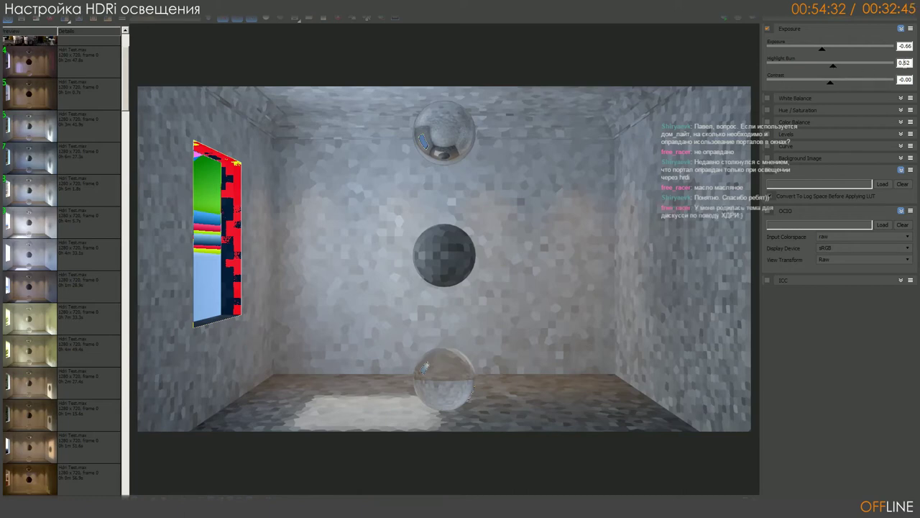
{"action": "mouse_move", "coordinate": [832, 65]}
{"action": "left_mouse_down"}
{"action": "mouse_move", "coordinate": [752, 83]}
{"action": "mouse_move", "coordinate": [881, 79]}
{"action": "left_mouse_up"}
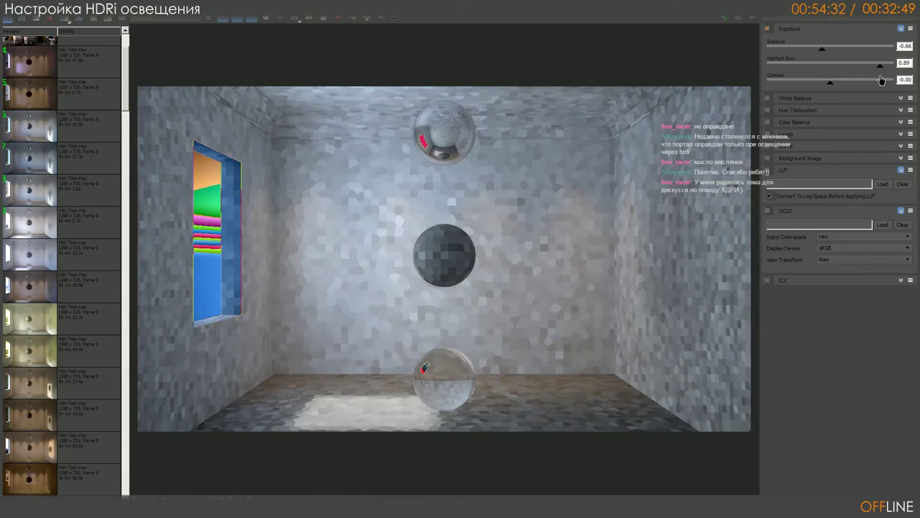
{"action": "left_click_drag", "start_coordinate": [881, 80], "coordinate": [830, 82]}
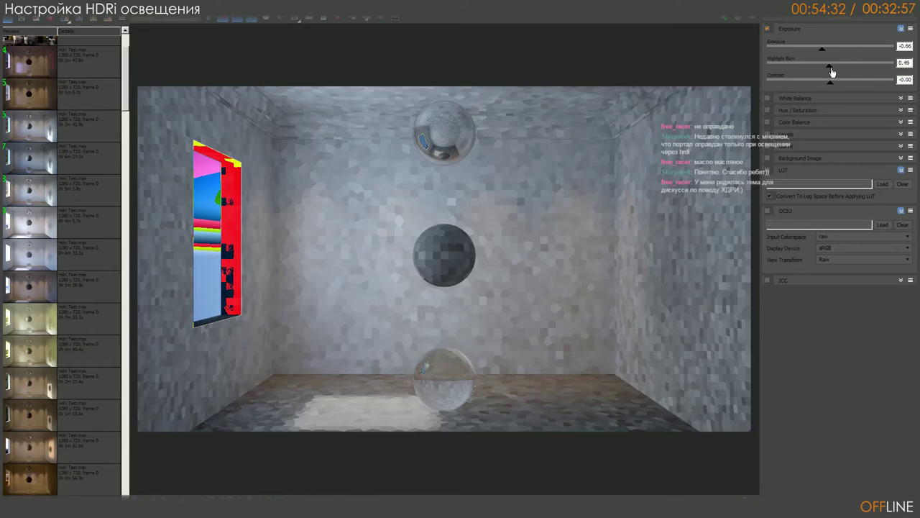
{"action": "left_click_drag", "start_coordinate": [832, 72], "coordinate": [831, 70]}
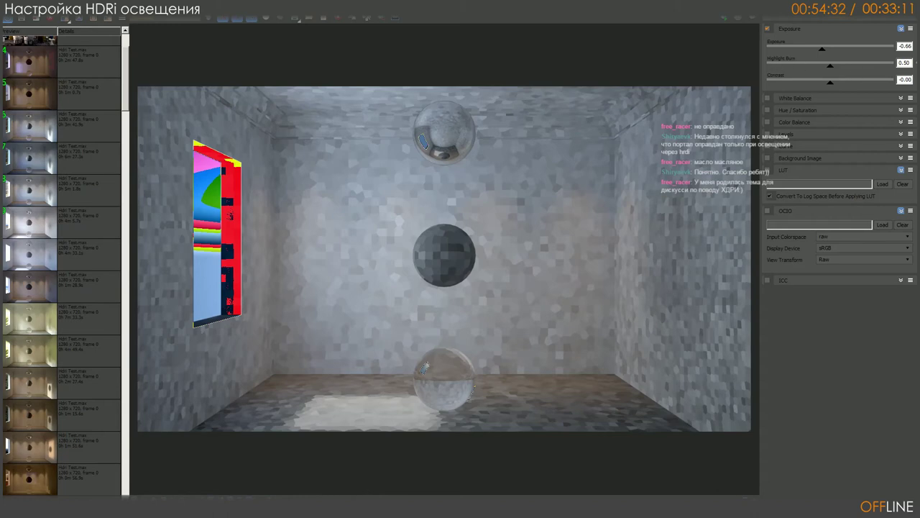
{"action": "left_click", "coordinate": [904, 63]}
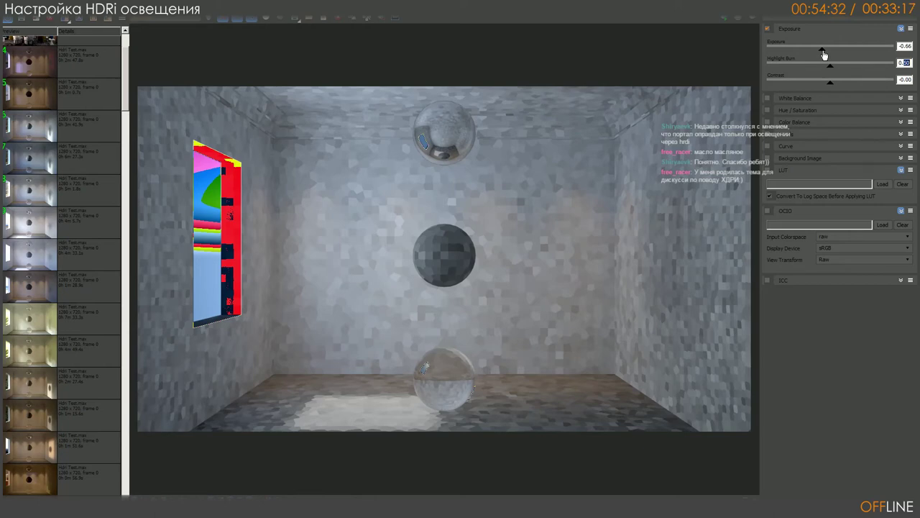
- Try exposure values up to 1.30, then reset Exposure to 0.00 and leave the frame buffer
{"action": "left_click_drag", "start_coordinate": [823, 54], "coordinate": [838, 56]}
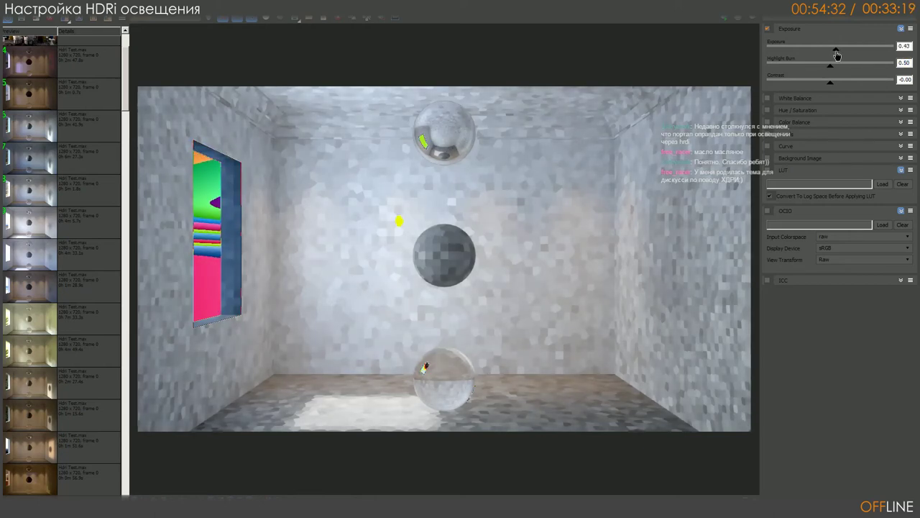
{"action": "left_click_drag", "start_coordinate": [836, 55], "coordinate": [833, 57]}
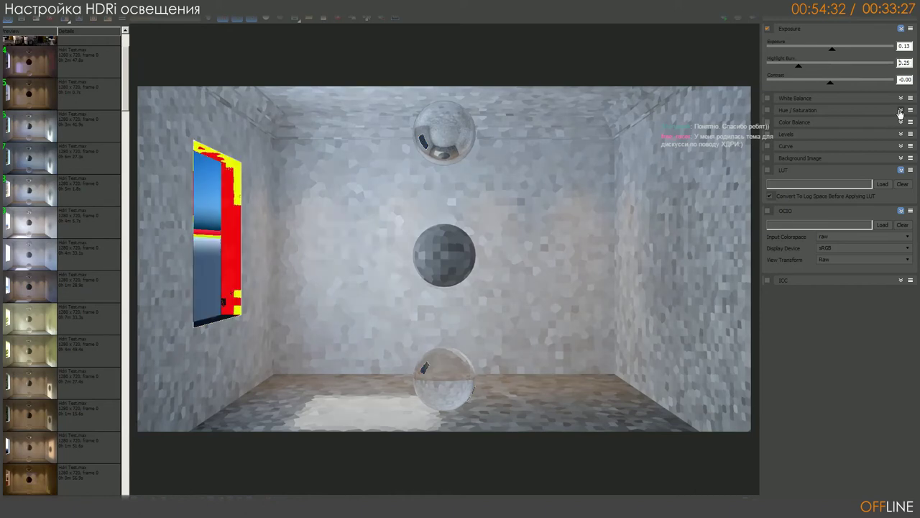
{"action": "left_click_drag", "start_coordinate": [834, 52], "coordinate": [848, 57]}
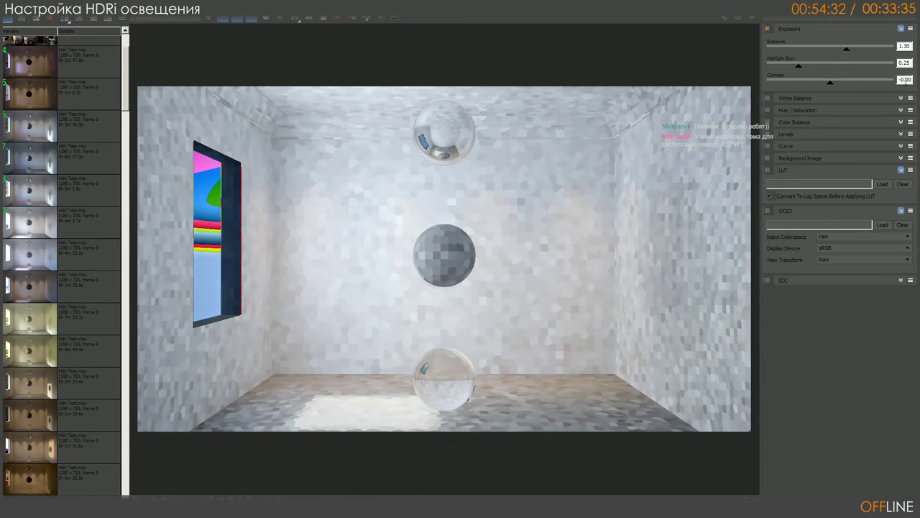
{"action": "double_click", "coordinate": [907, 45]}
{"action": "type", "text": "0"}
{"action": "key", "text": "Return"}
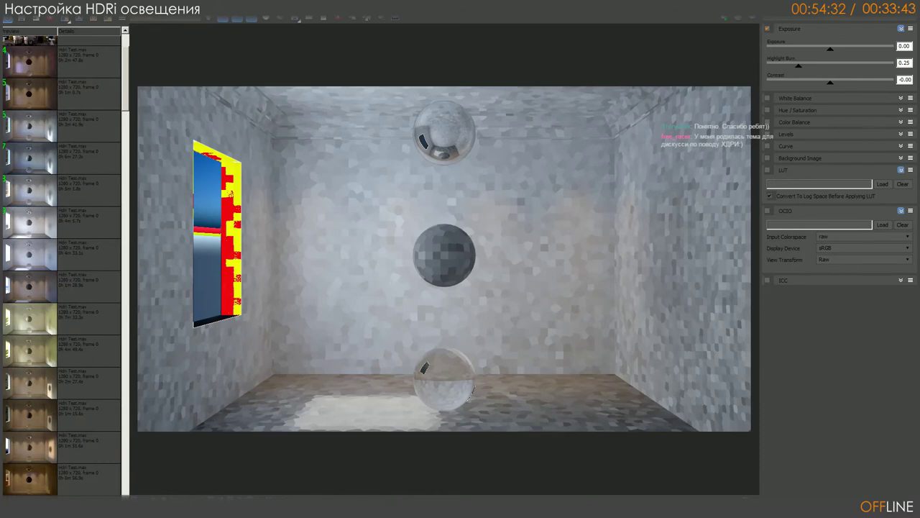
{"action": "key", "text": "alt+Tab"}
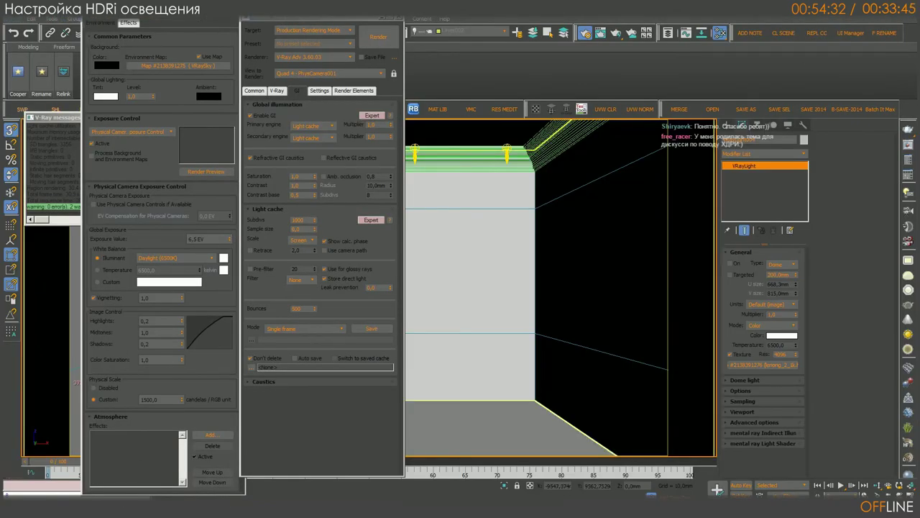
- Open the Slate Material Editor and maximize it
{"action": "key", "text": "m"}
{"action": "left_click_drag", "start_coordinate": [704, 65], "coordinate": [676, 51]}
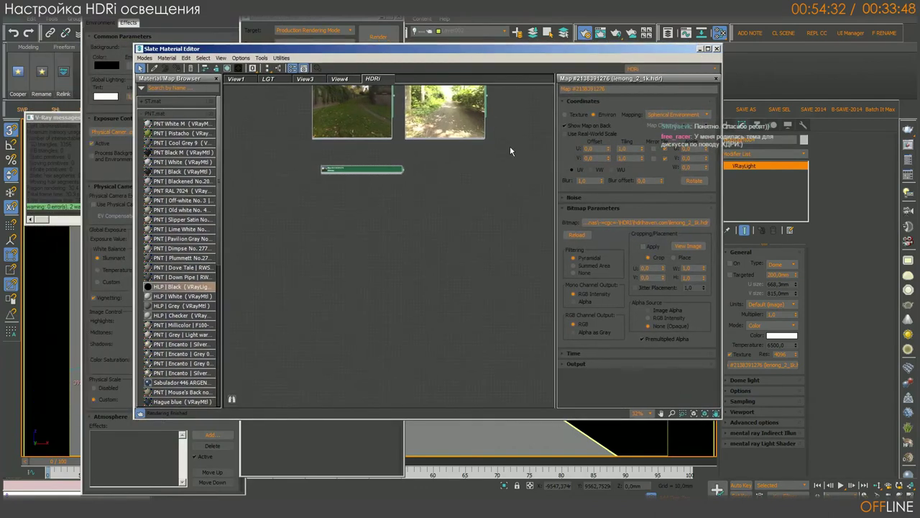
{"action": "left_click", "coordinate": [708, 49]}
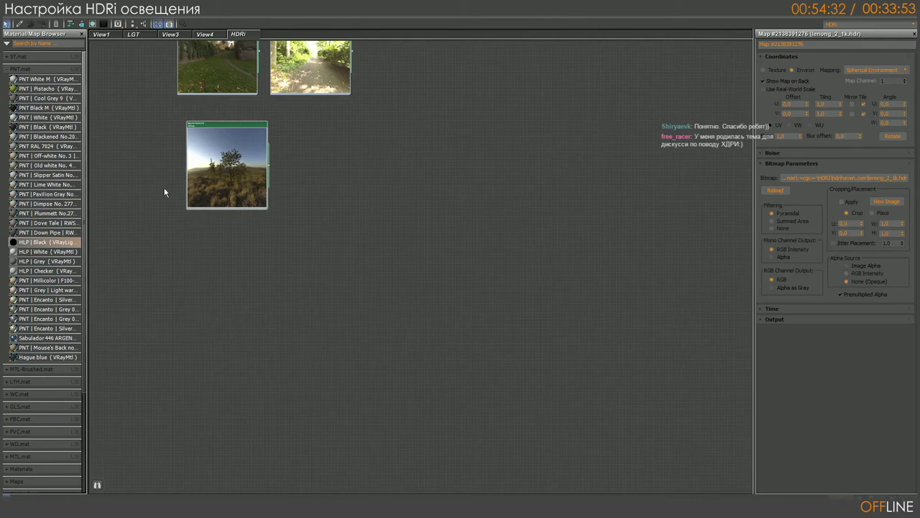
- Reload lenong_2_1k.hdr as the bitmap with HDRI white point 0,406126, then restore the editor window
{"action": "left_click", "coordinate": [877, 181]}
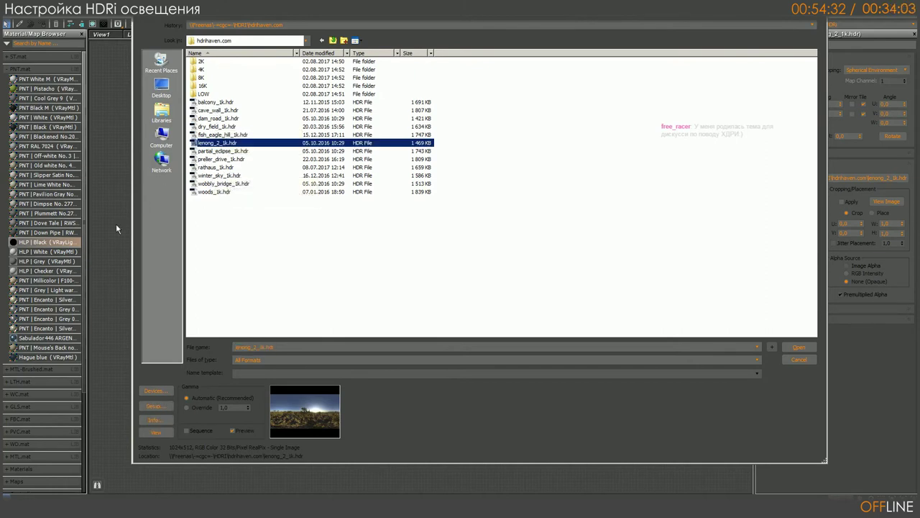
{"action": "left_click", "coordinate": [146, 407]}
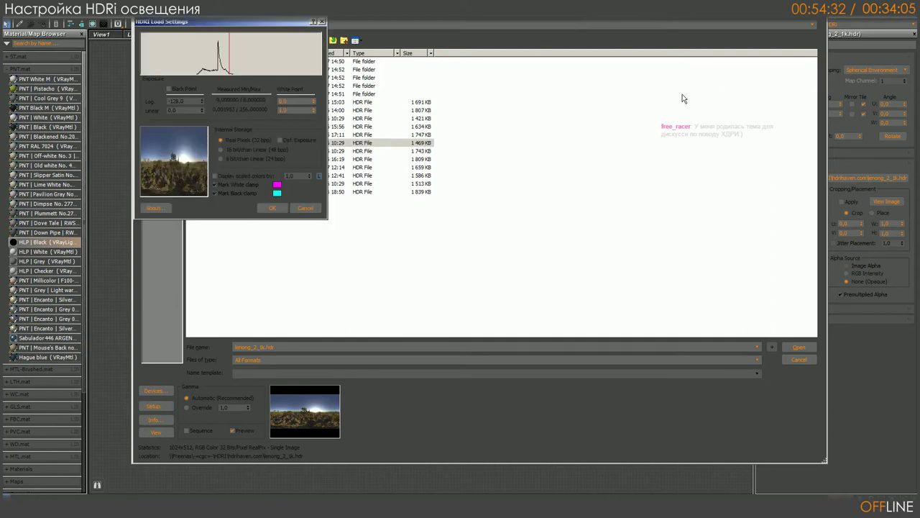
{"action": "left_click", "coordinate": [297, 101]}
{"action": "key", "text": "Tab"}
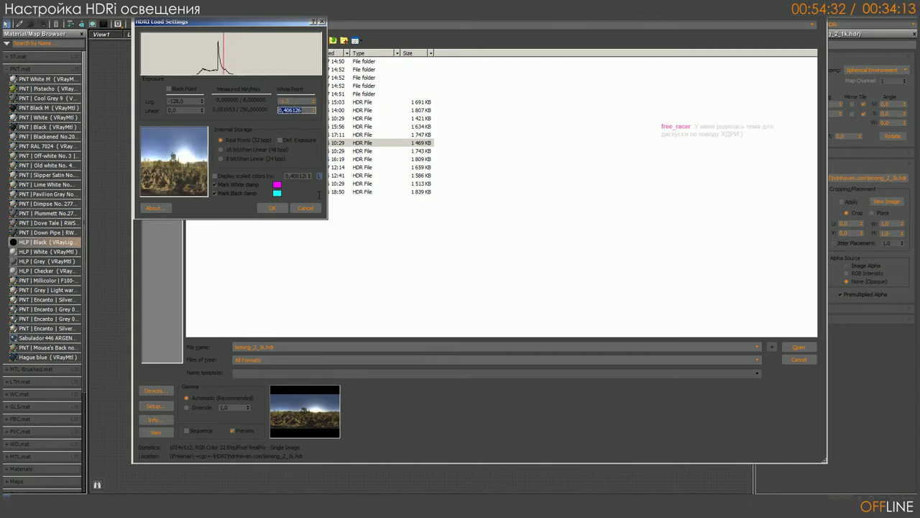
{"action": "left_click", "coordinate": [271, 207]}
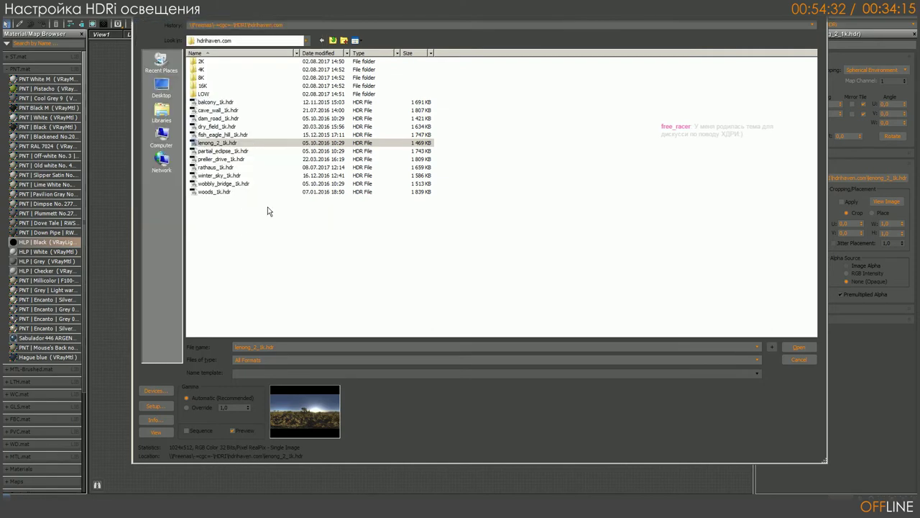
{"action": "left_click", "coordinate": [799, 347]}
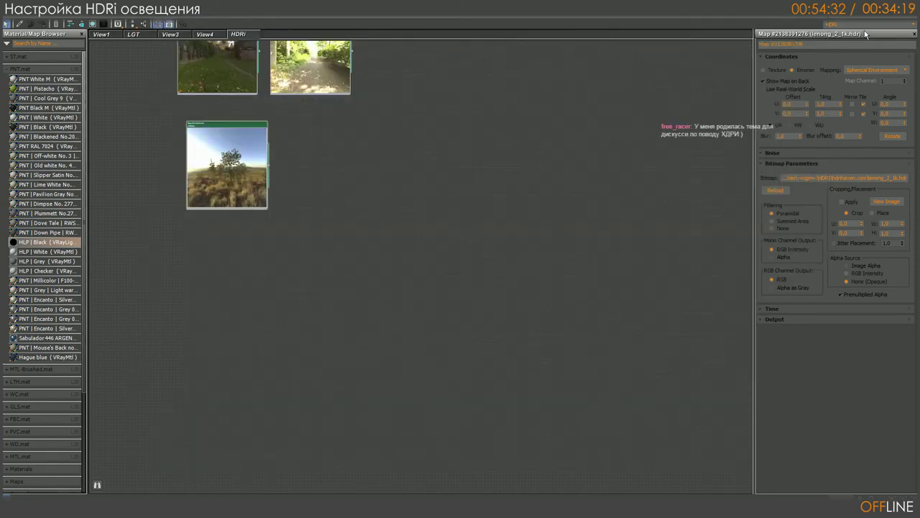
{"action": "left_click", "coordinate": [905, 6]}
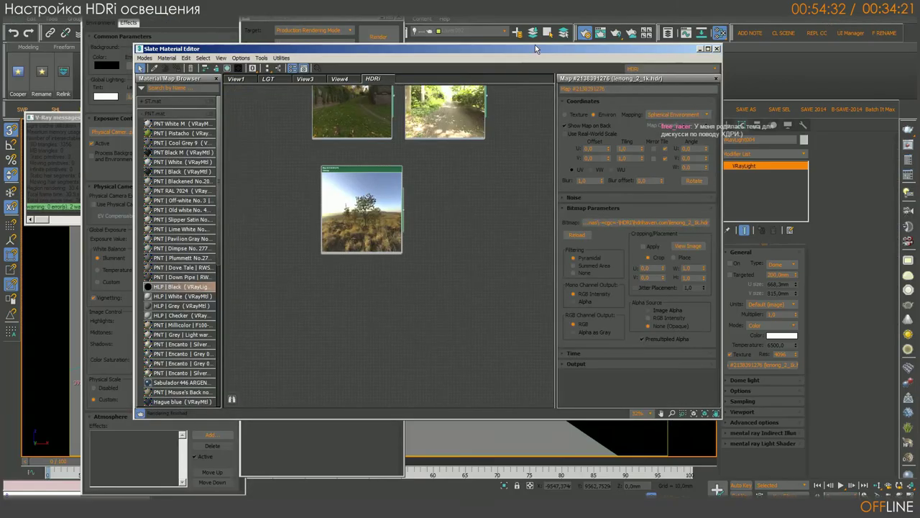
- Reposition the material editor and HDRI bitmap node, and bring the render window forward
{"action": "mouse_move", "coordinate": [535, 45]}
{"action": "left_mouse_down"}
{"action": "mouse_move", "coordinate": [471, 96]}
{"action": "mouse_move", "coordinate": [498, 69]}
{"action": "left_mouse_up"}
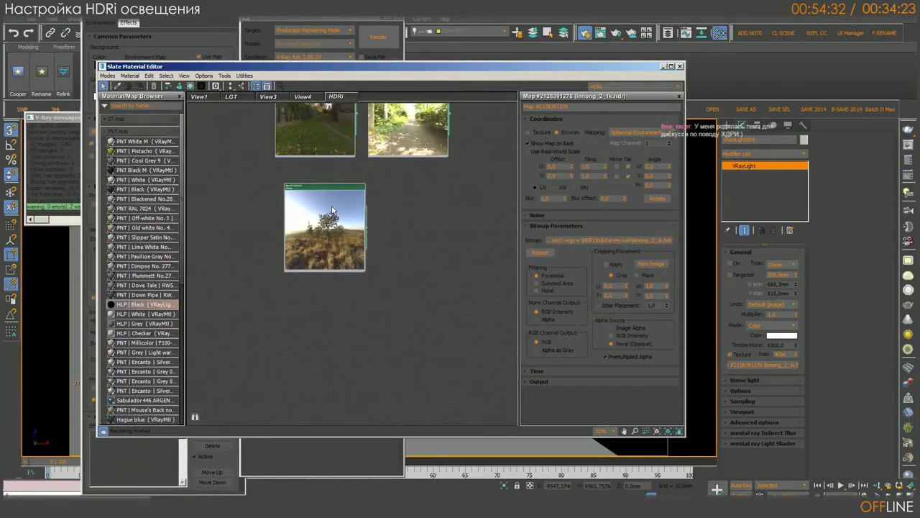
{"action": "mouse_move", "coordinate": [341, 187]}
{"action": "left_mouse_down"}
{"action": "mouse_move", "coordinate": [288, 188]}
{"action": "mouse_move", "coordinate": [301, 209]}
{"action": "left_mouse_up"}
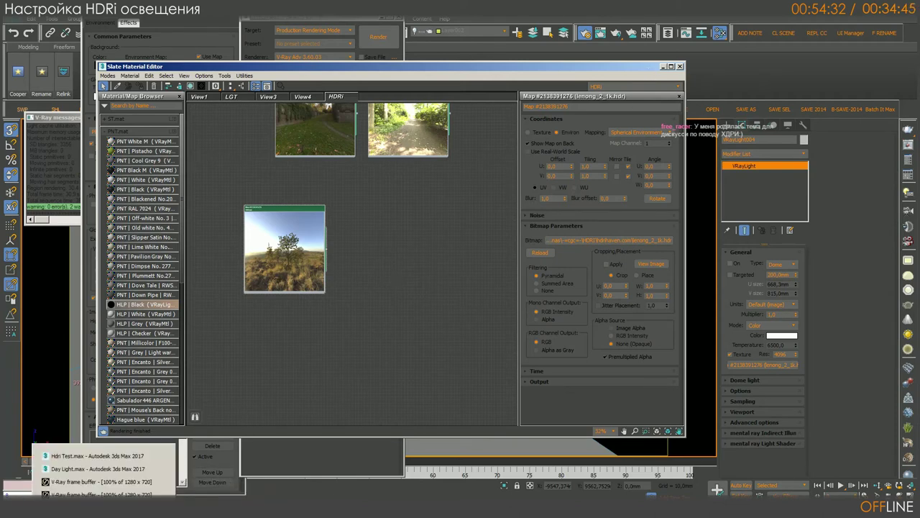
{"action": "left_click", "coordinate": [93, 489]}
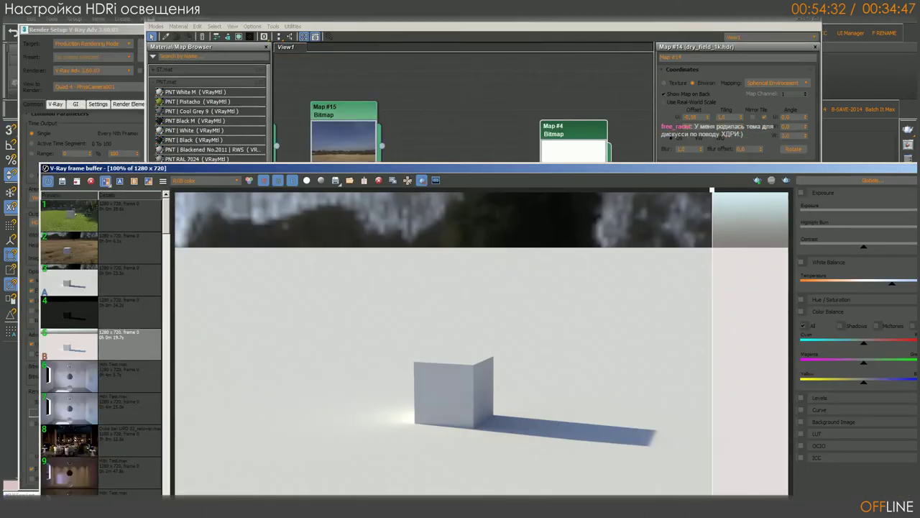
{"action": "left_click", "coordinate": [103, 476]}
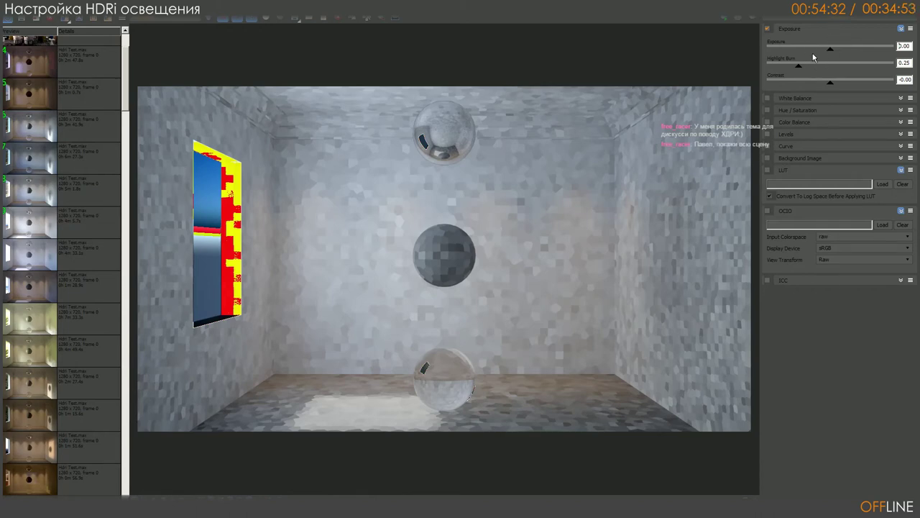
- Turn Exposure correction off to reveal over-range areas, then turn it back on
{"action": "left_click", "coordinate": [767, 30]}
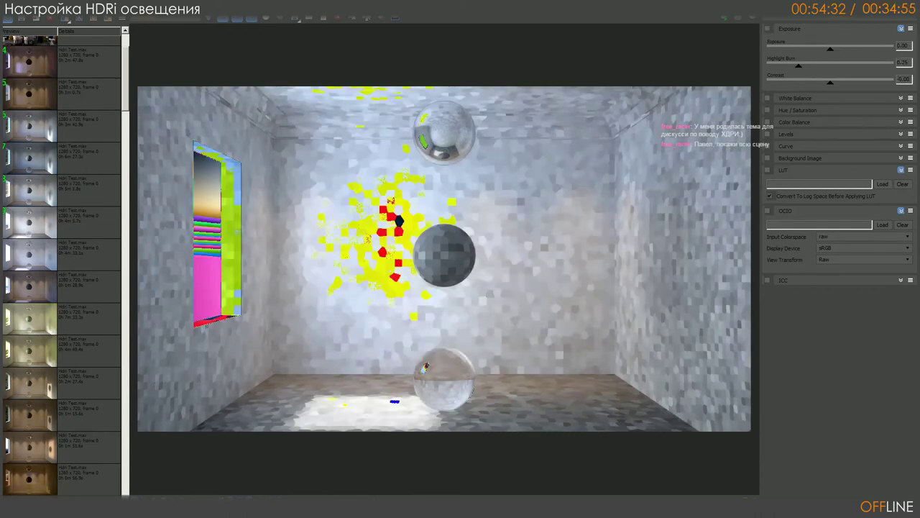
{"action": "left_click_drag", "start_coordinate": [753, 9], "coordinate": [752, 273]}
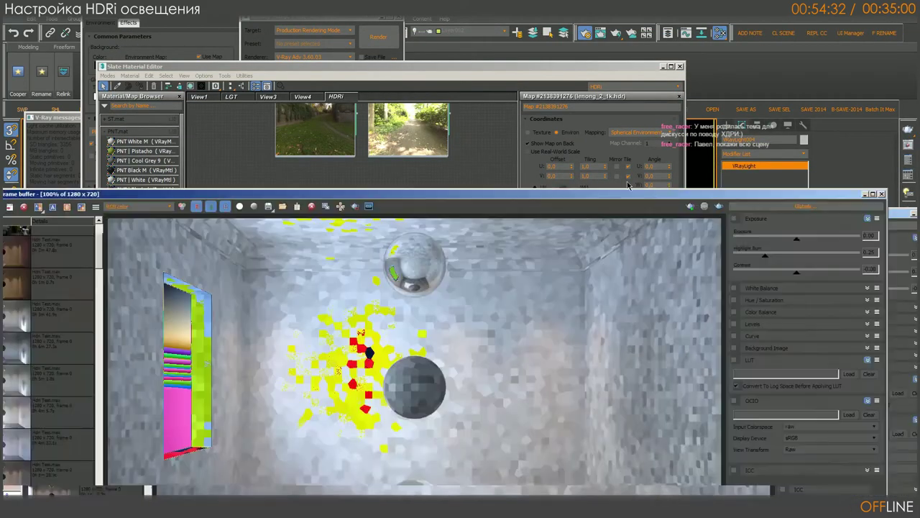
{"action": "left_click_drag", "start_coordinate": [825, 249], "coordinate": [680, 82]}
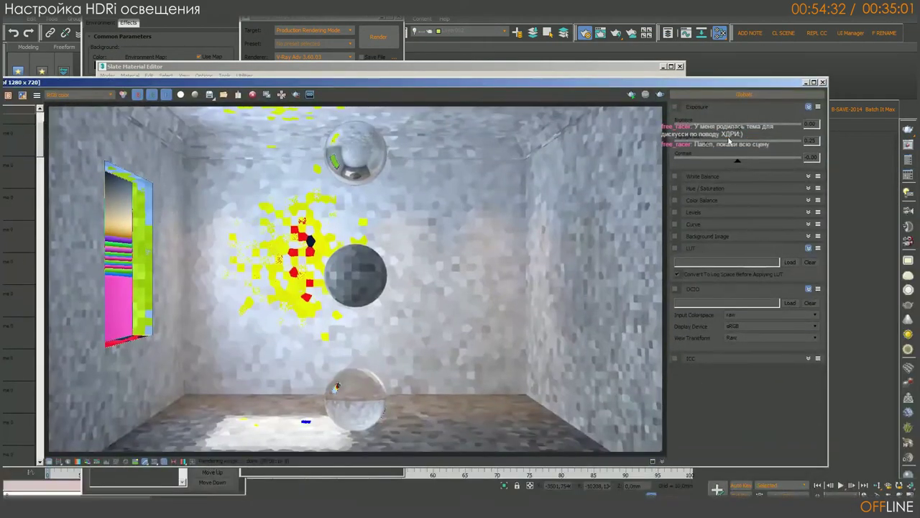
{"action": "left_click", "coordinate": [675, 107]}
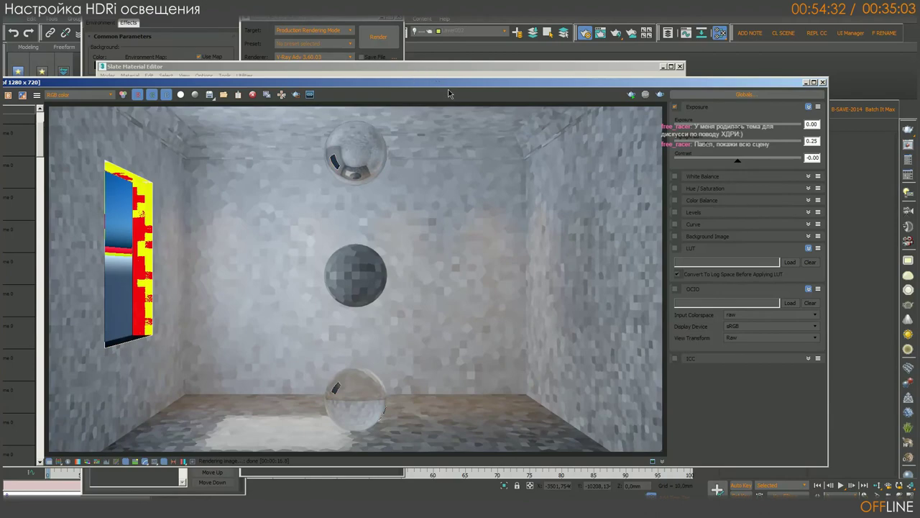
{"action": "left_click_drag", "start_coordinate": [443, 91], "coordinate": [590, 138]}
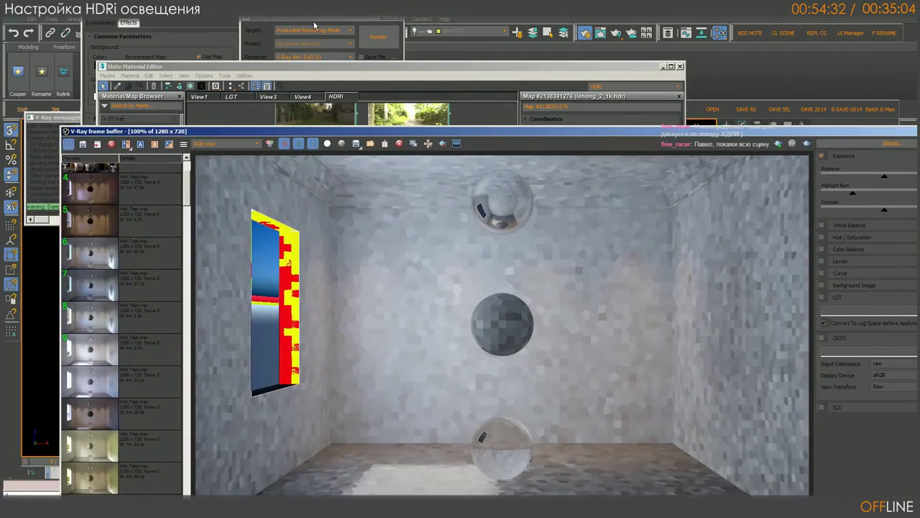
- Set primary GI to Irradiance map and enable light cache Retrace and Pre-filter with Nearest filter
{"action": "left_click", "coordinate": [314, 27]}
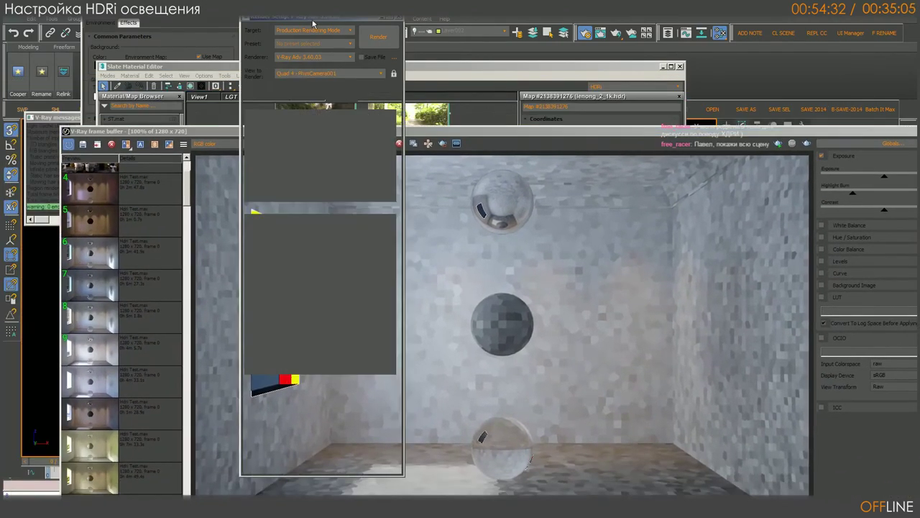
{"action": "left_click", "coordinate": [311, 126]}
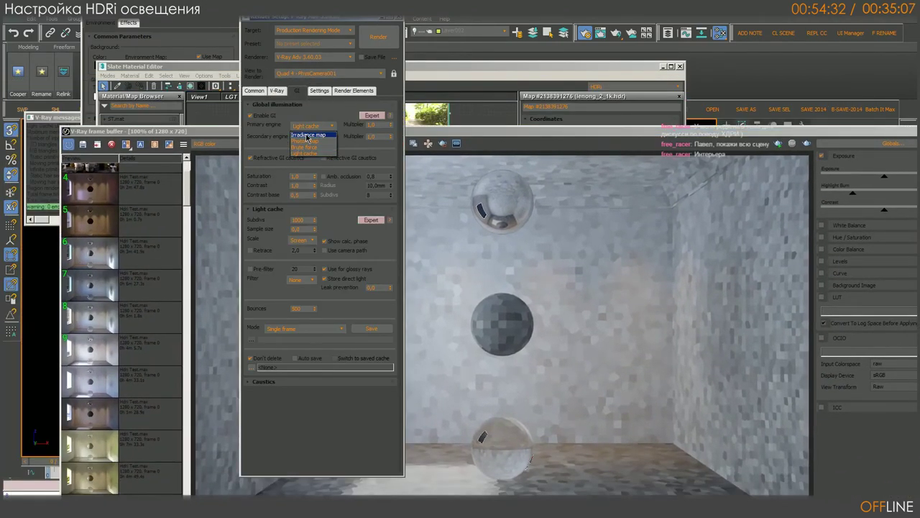
{"action": "left_click", "coordinate": [309, 135]}
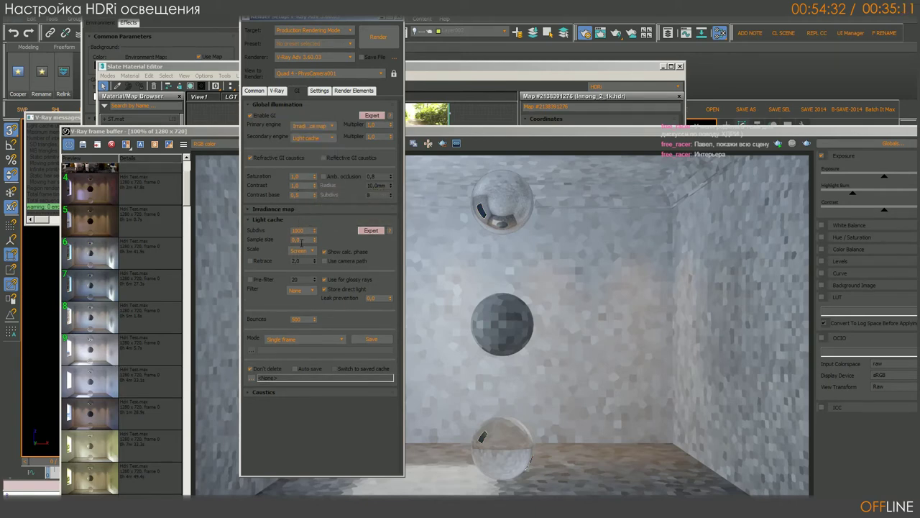
{"action": "left_click", "coordinate": [250, 260]}
{"action": "left_click", "coordinate": [250, 279]}
{"action": "left_click", "coordinate": [301, 289]}
{"action": "left_click", "coordinate": [302, 309]}
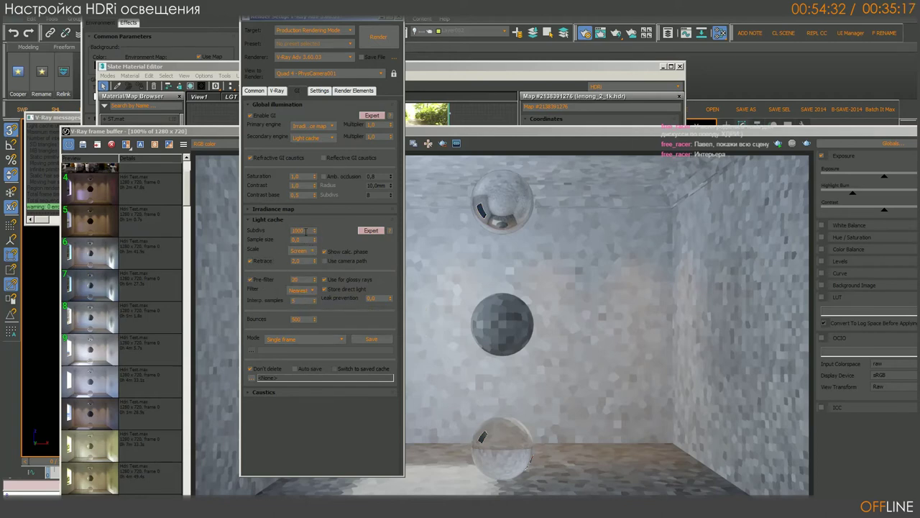
{"action": "mouse_move", "coordinate": [300, 230]}
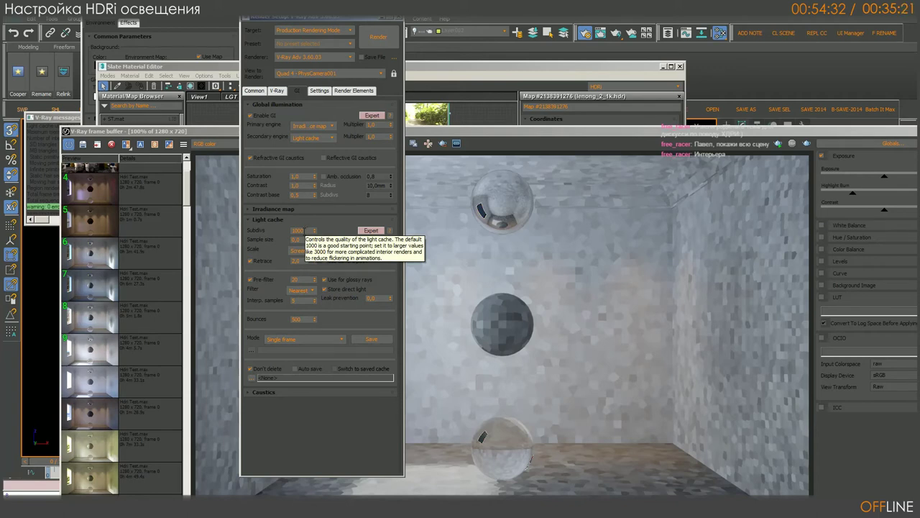
- Set light cache Subdivs to 500 and Sample size to 0,015, then render
{"action": "double_click", "coordinate": [302, 230]}
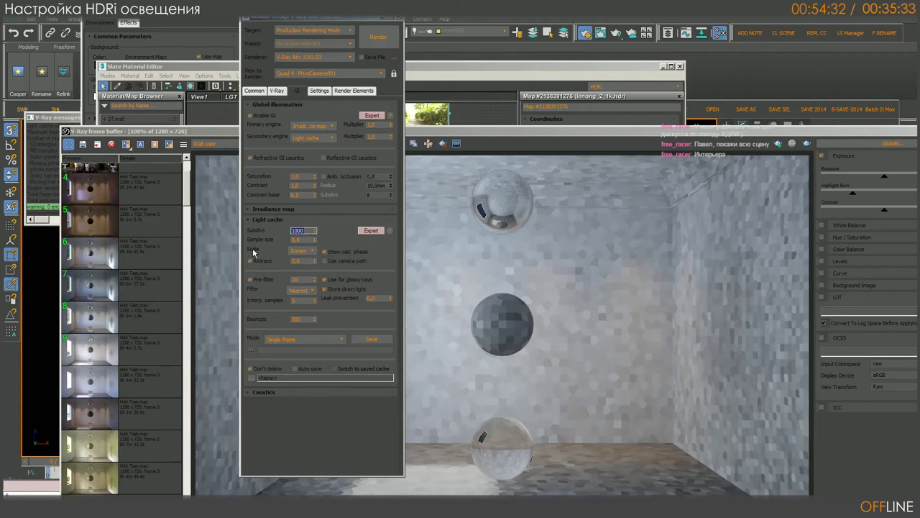
{"action": "type", "text": "50"}
{"action": "key", "text": "Tab"}
{"action": "type", "text": "0,01"}
{"action": "type", "text": "5"}
{"action": "left_click", "coordinate": [305, 230]}
{"action": "type", "text": "500"}
{"action": "left_click", "coordinate": [378, 36]}
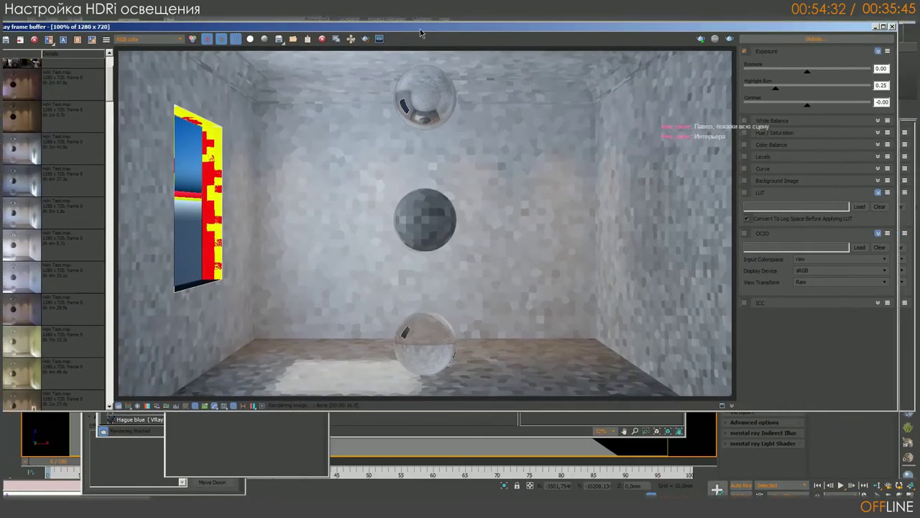
- Render the interior with the new GI settings, move the frame buffer aside, and bring up the material editor
{"action": "left_click_drag", "start_coordinate": [420, 29], "coordinate": [411, 28]}
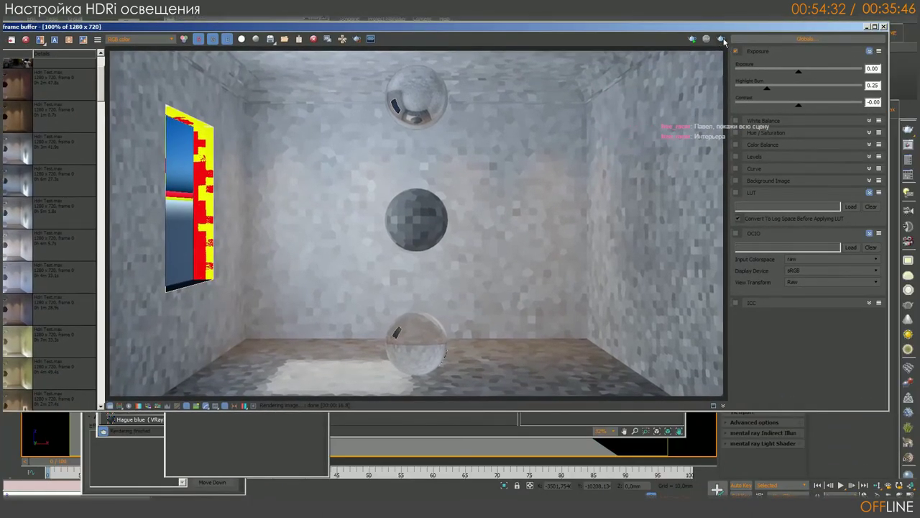
{"action": "left_click", "coordinate": [722, 39]}
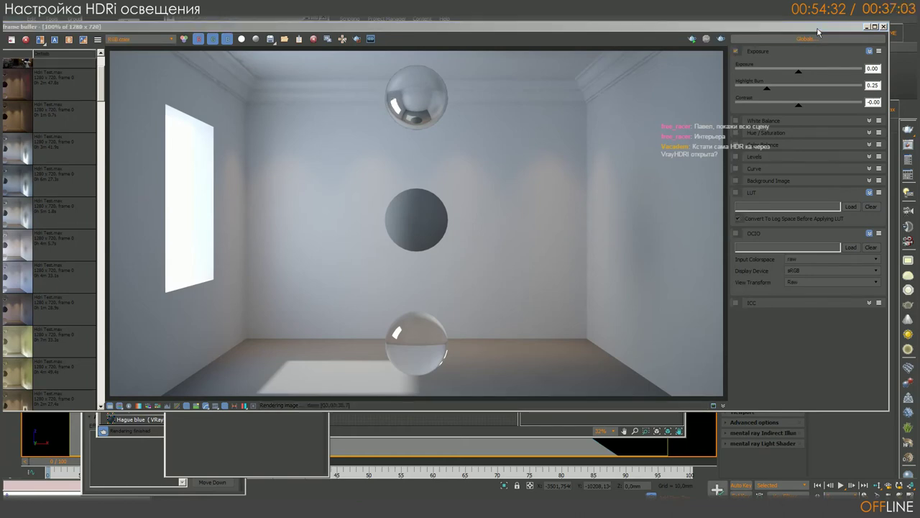
{"action": "left_click", "coordinate": [815, 25]}
{"action": "left_click_drag", "start_coordinate": [815, 24], "coordinate": [792, 176]}
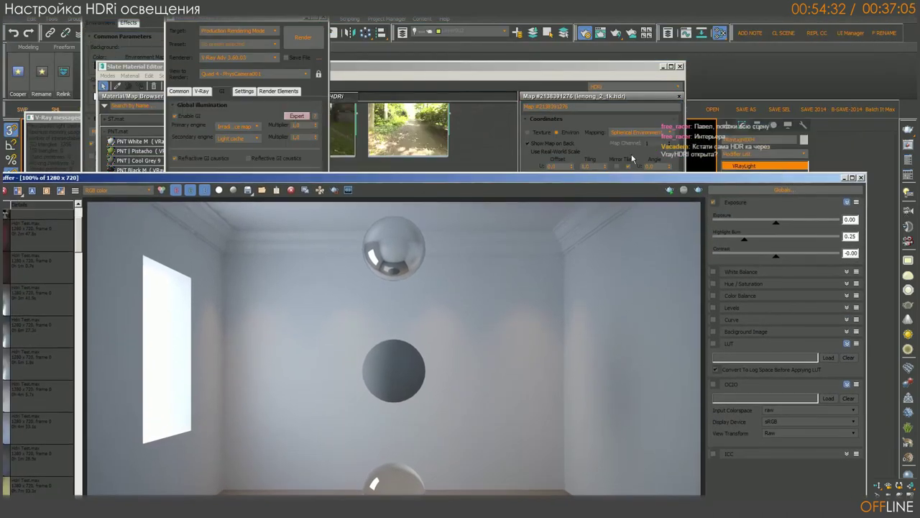
{"action": "left_click", "coordinate": [511, 72]}
- Add a VRayHDRI map node to the maximized Slate canvas and collapse its preview
{"action": "left_click", "coordinate": [672, 67]}
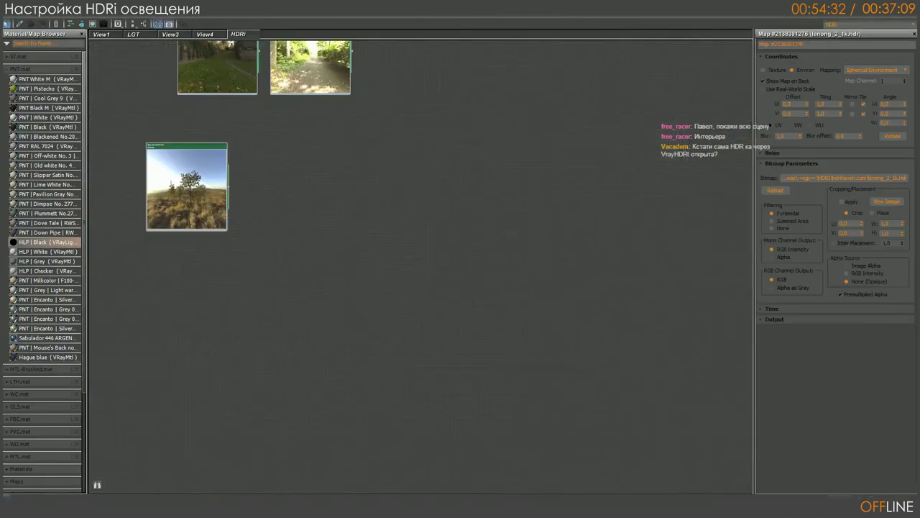
{"action": "right_click", "coordinate": [452, 238]}
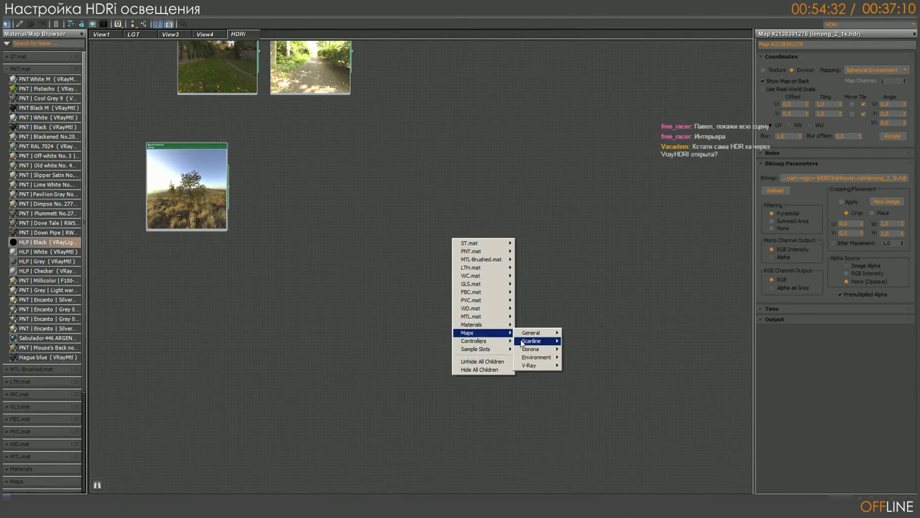
{"action": "mouse_move", "coordinate": [530, 365]}
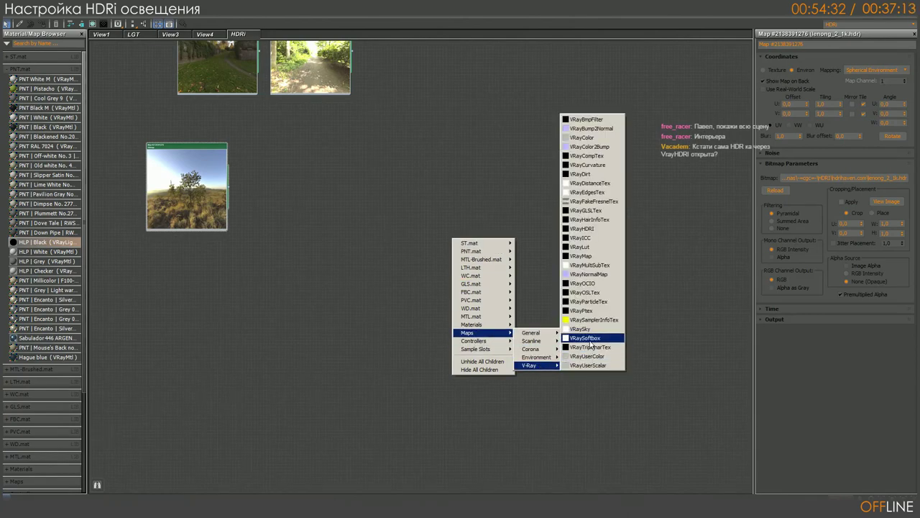
{"action": "left_click", "coordinate": [588, 238]}
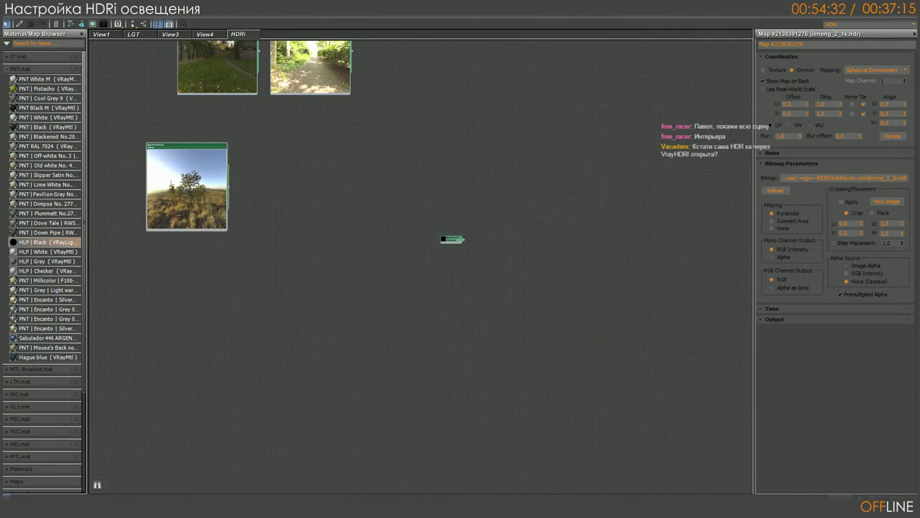
{"action": "mouse_move", "coordinate": [446, 257]}
{"action": "left_mouse_down"}
{"action": "mouse_move", "coordinate": [341, 147]}
{"action": "mouse_move", "coordinate": [388, 201]}
{"action": "left_mouse_up"}
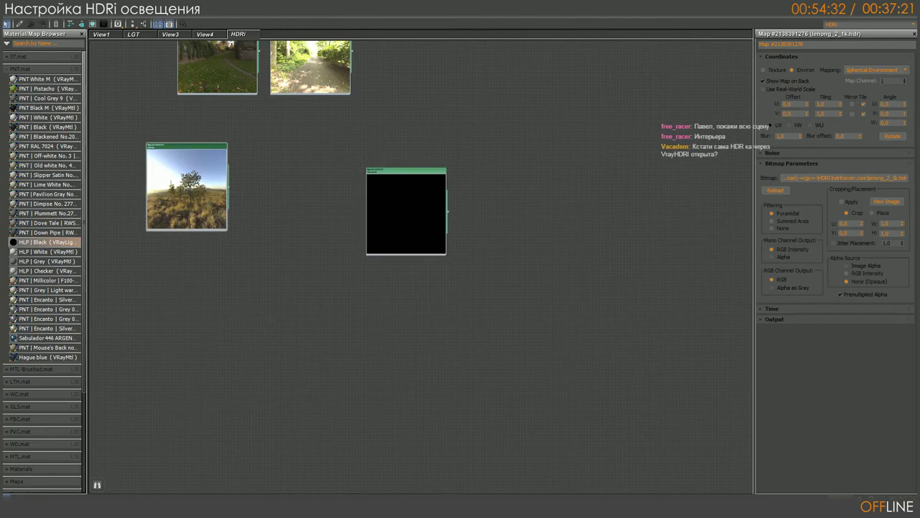
{"action": "double_click", "coordinate": [417, 212]}
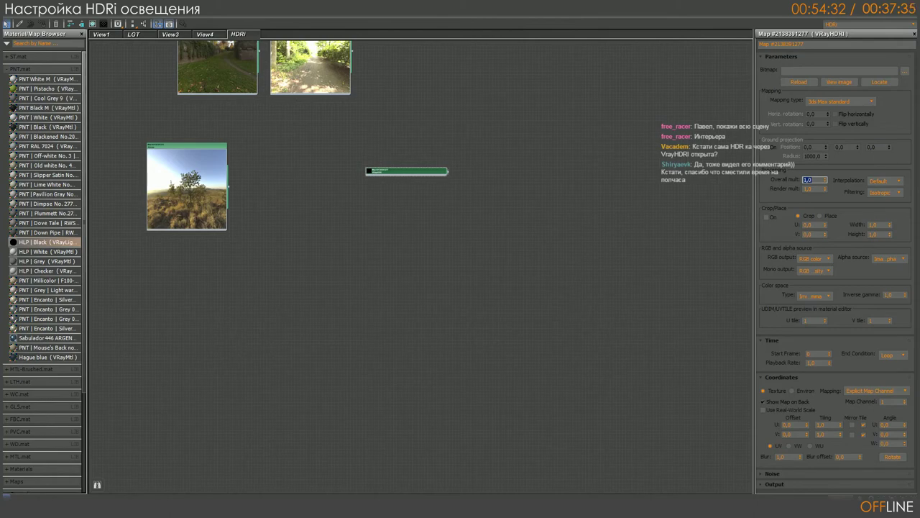
{"action": "mouse_move", "coordinate": [445, 174]}
{"action": "left_mouse_down"}
{"action": "mouse_move", "coordinate": [438, 204]}
{"action": "mouse_move", "coordinate": [456, 172]}
{"action": "left_mouse_up"}
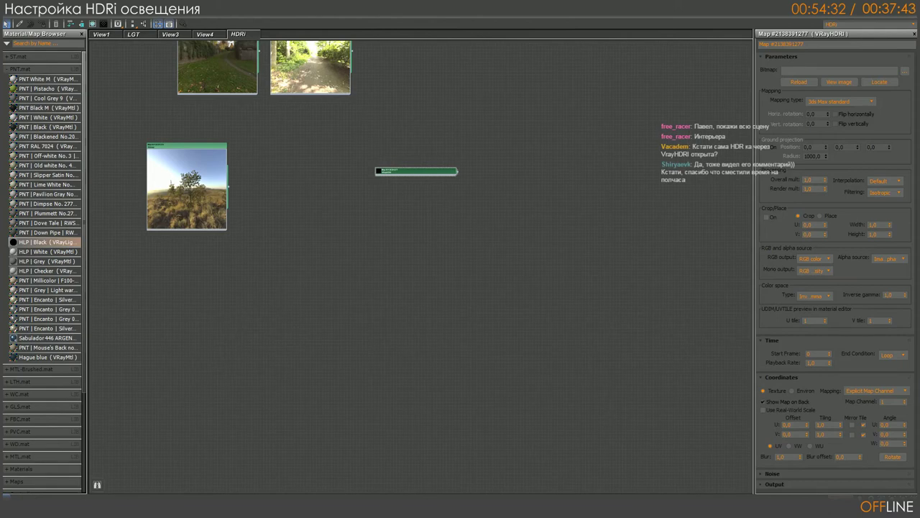
- Set the VRayHDRI Overall mult to 0,5
{"action": "left_click", "coordinate": [812, 180]}
{"action": "type", "text": "0,5"}
{"action": "key", "text": "Return"}
{"action": "double_click", "coordinate": [815, 180]}
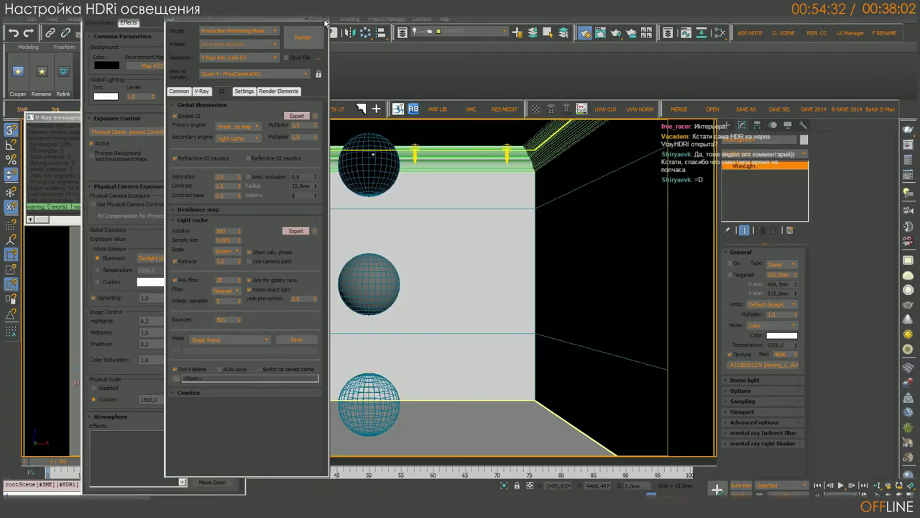
- Close render settings and set up a maximized perspective view framed on the scene
{"action": "left_click", "coordinate": [325, 22]}
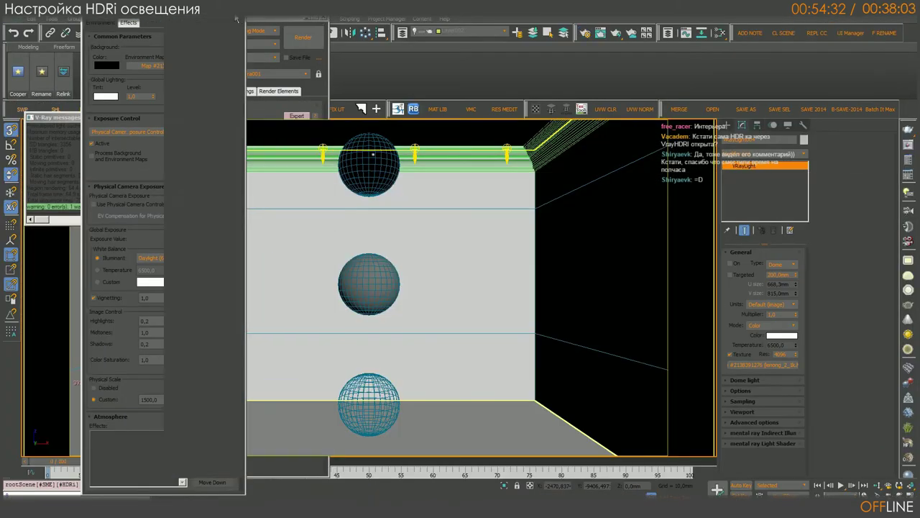
{"action": "key", "text": "alt+w"}
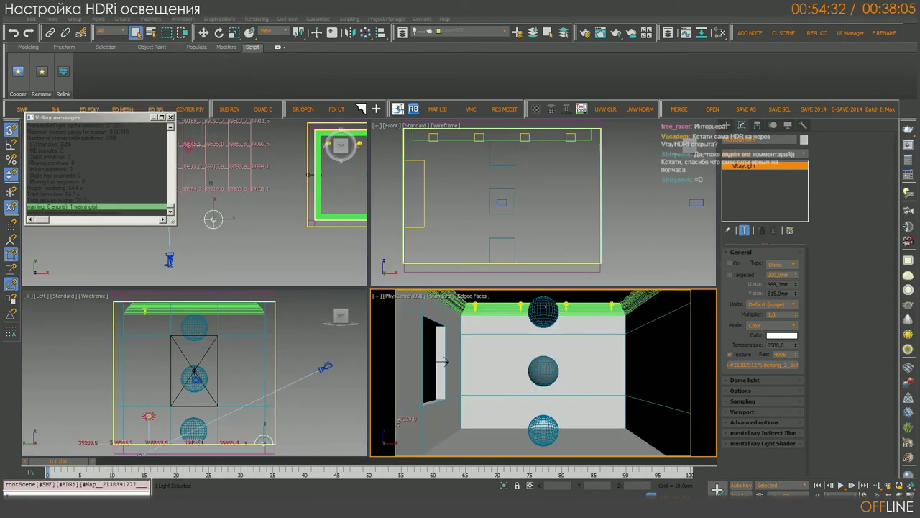
{"action": "right_click", "coordinate": [626, 298]}
{"action": "left_click", "coordinate": [536, 430]}
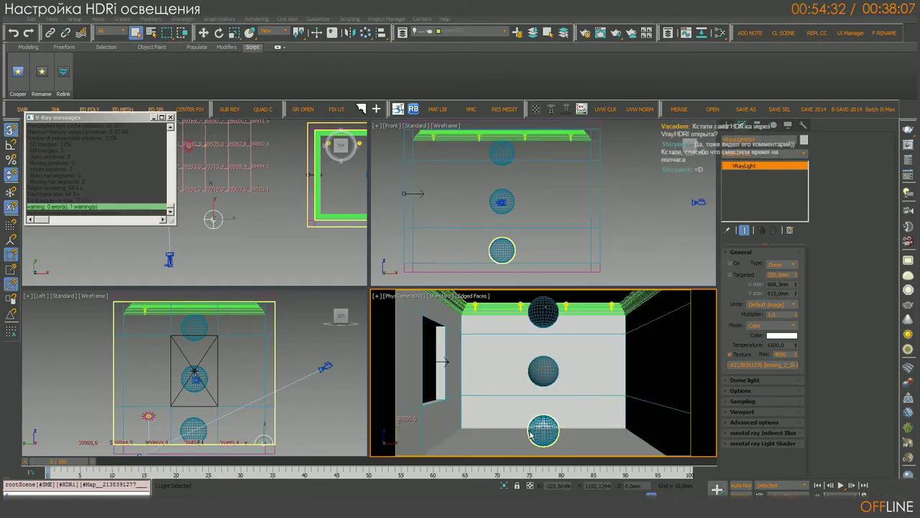
{"action": "key", "text": "p"}
{"action": "key", "text": "z"}
{"action": "key", "text": "alt+w"}
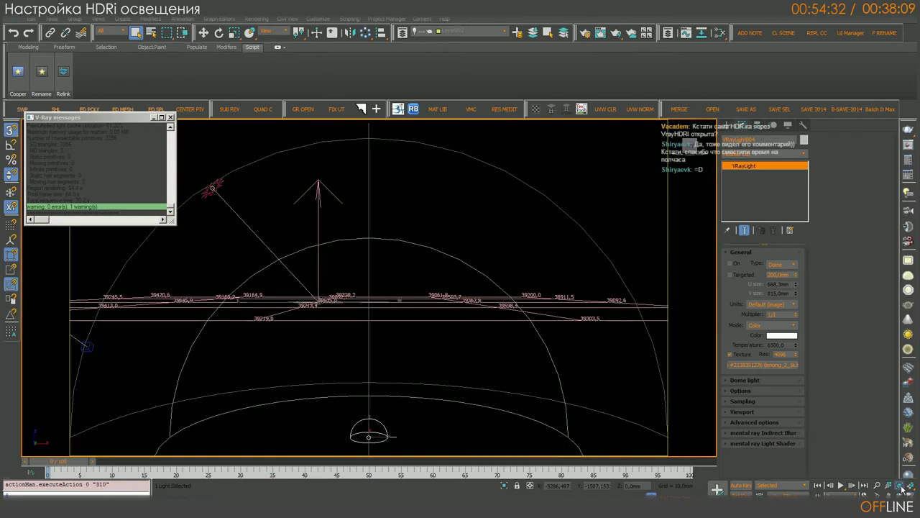
{"action": "scroll", "coordinate": [482, 314], "scroll_direction": "down", "scroll_amount": 3}
{"action": "scroll", "coordinate": [482, 314], "scroll_direction": "down", "scroll_amount": 5}
{"action": "left_click", "coordinate": [507, 331]}
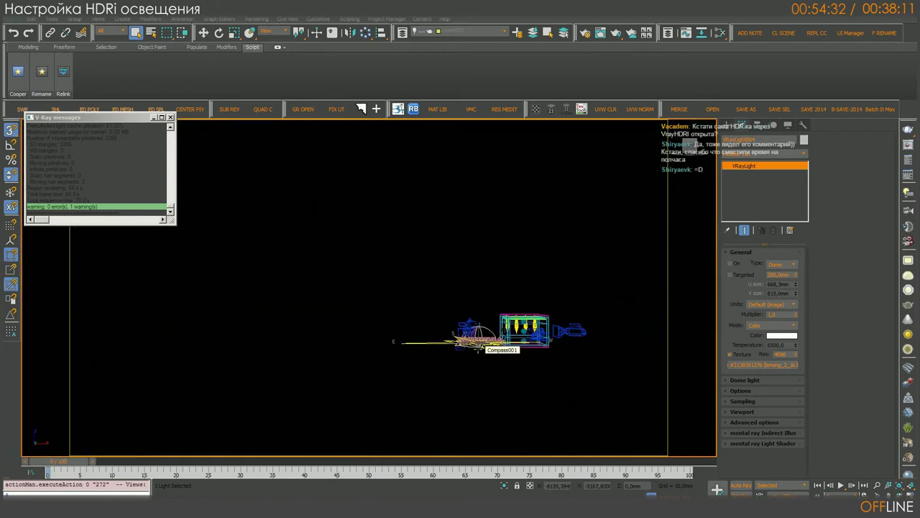
{"action": "left_click_drag", "start_coordinate": [101, 123], "coordinate": [110, 215]}
- Switch the viewport background to Solid Color and orbit down toward the cabinet
{"action": "left_click", "coordinate": [112, 125]}
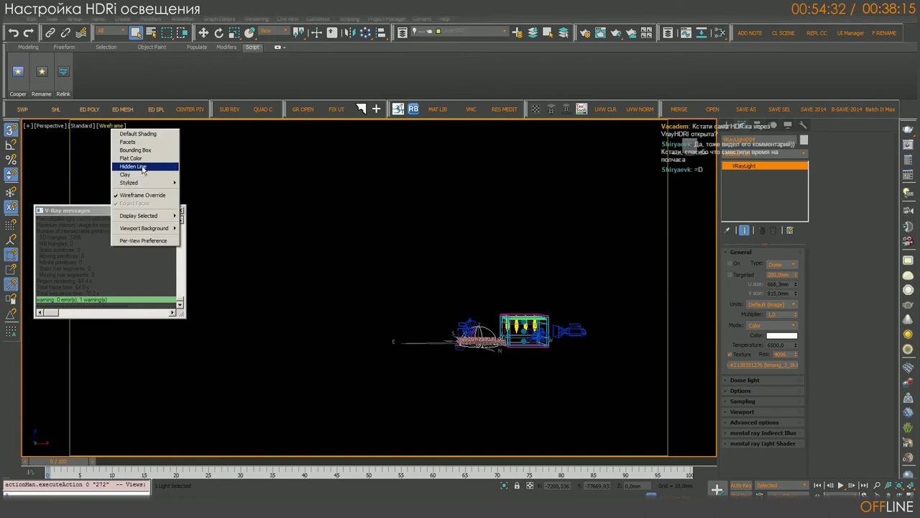
{"action": "mouse_move", "coordinate": [144, 228]}
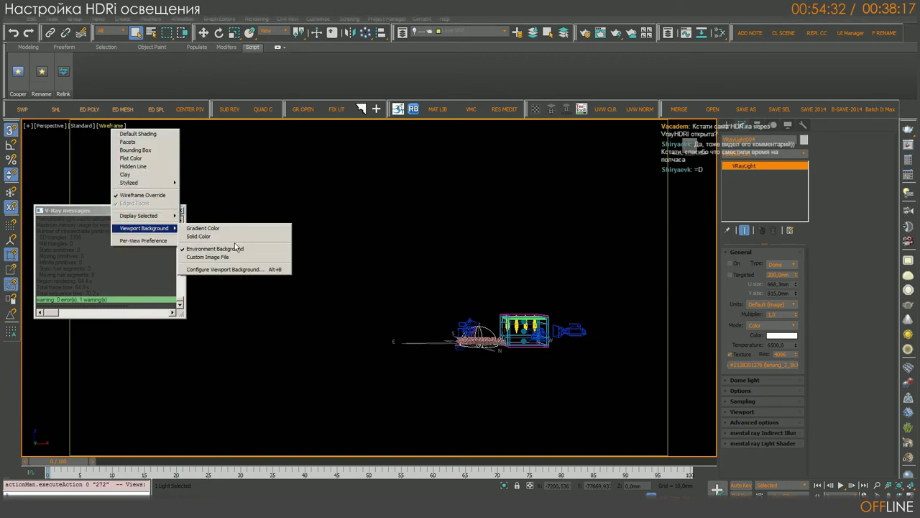
{"action": "left_click", "coordinate": [198, 235]}
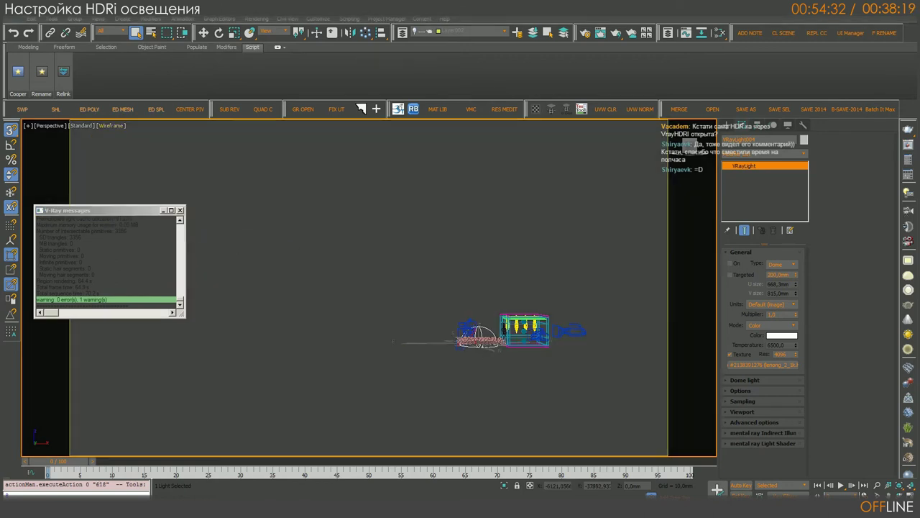
{"action": "key", "text": "ctrl+r"}
{"action": "mouse_move", "coordinate": [394, 314]}
{"action": "left_mouse_down"}
{"action": "mouse_move", "coordinate": [429, 312]}
{"action": "mouse_move", "coordinate": [407, 325]}
{"action": "left_mouse_up"}
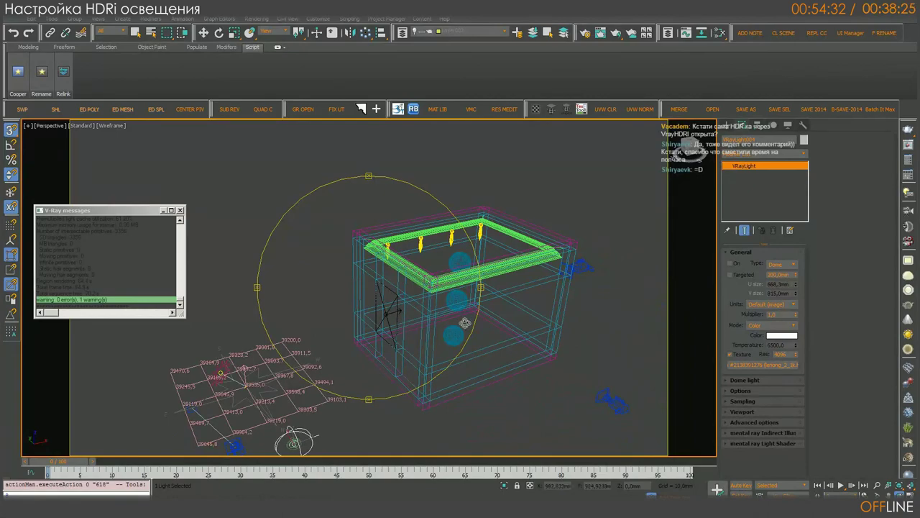
- Orbit around the cabinet until the VRayLightMeter grid is viewed from directly above
{"action": "mouse_move", "coordinate": [400, 322]}
{"action": "left_mouse_down"}
{"action": "mouse_move", "coordinate": [368, 331]}
{"action": "mouse_move", "coordinate": [393, 346]}
{"action": "mouse_move", "coordinate": [355, 315]}
{"action": "left_mouse_up"}
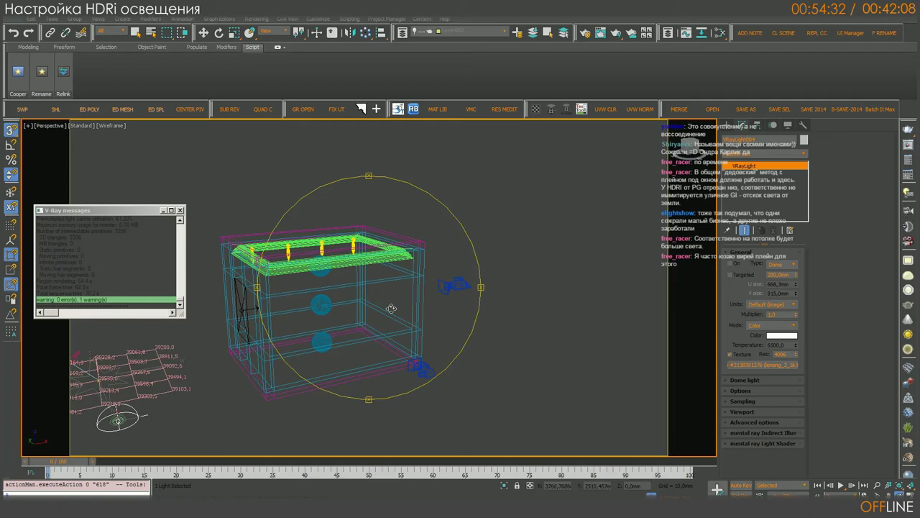
{"action": "mouse_move", "coordinate": [377, 315]}
{"action": "middle_mouse_down", "text": "alt"}
{"action": "mouse_move", "coordinate": [371, 336]}
{"action": "mouse_move", "coordinate": [392, 348]}
{"action": "mouse_move", "coordinate": [353, 285]}
{"action": "mouse_move", "coordinate": [442, 345]}
{"action": "middle_mouse_up", "text": "alt"}
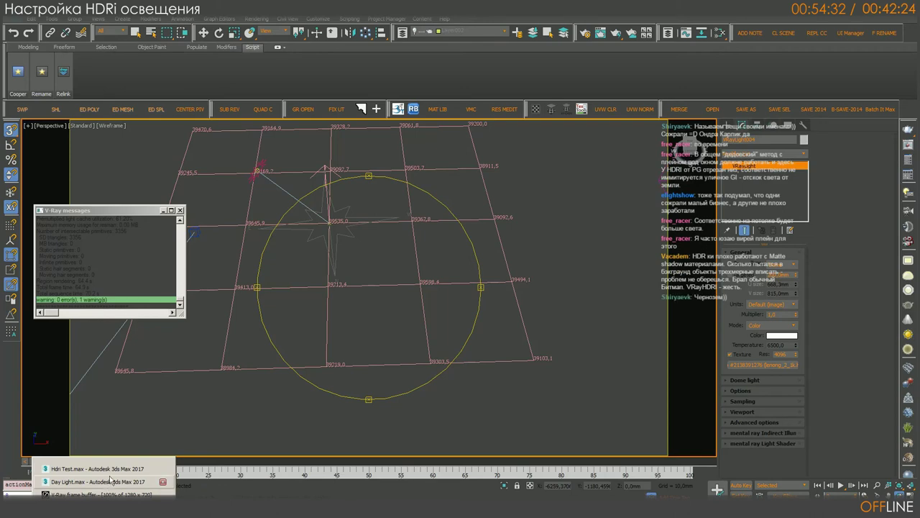
- Switch to Day Light.max, close Slate, and send the frame buffer behind to reveal Environment and Effects
{"action": "left_click", "coordinate": [108, 481]}
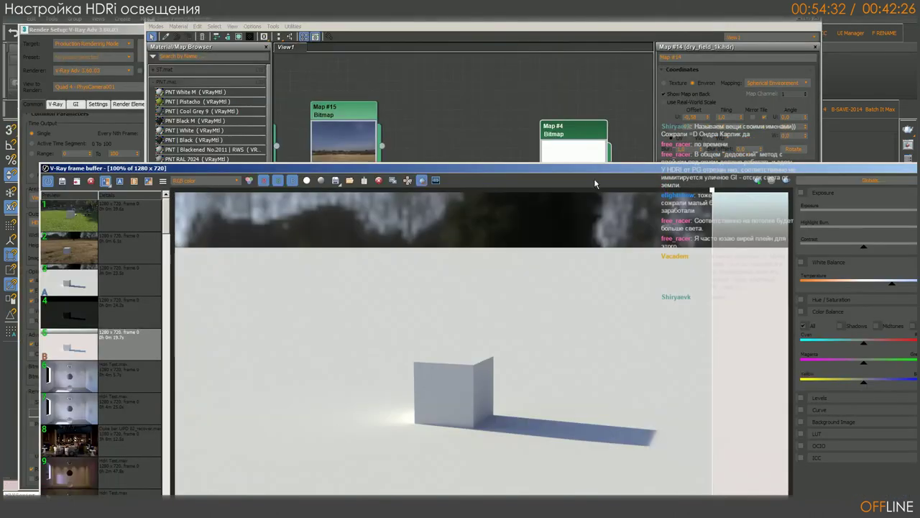
{"action": "mouse_move", "coordinate": [590, 171]}
{"action": "left_mouse_down"}
{"action": "mouse_move", "coordinate": [606, 70]}
{"action": "mouse_move", "coordinate": [452, 173]}
{"action": "left_mouse_up"}
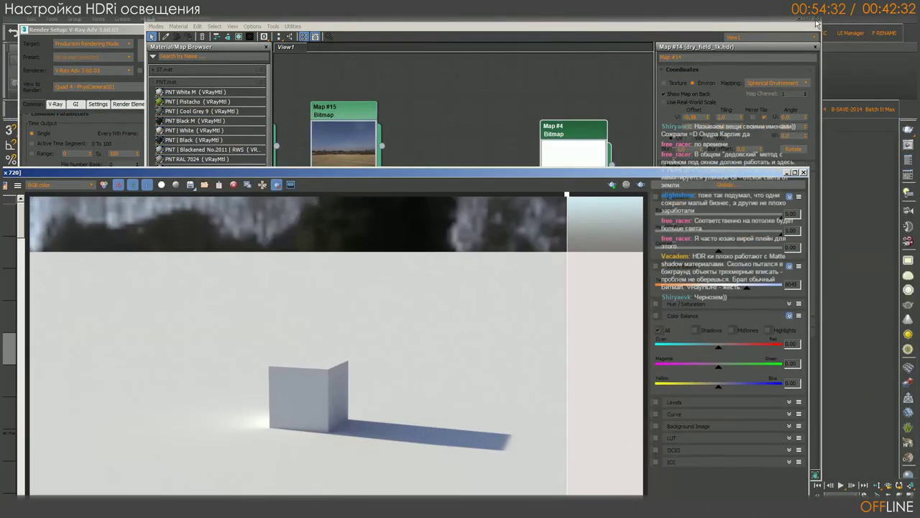
{"action": "left_click", "coordinate": [817, 25]}
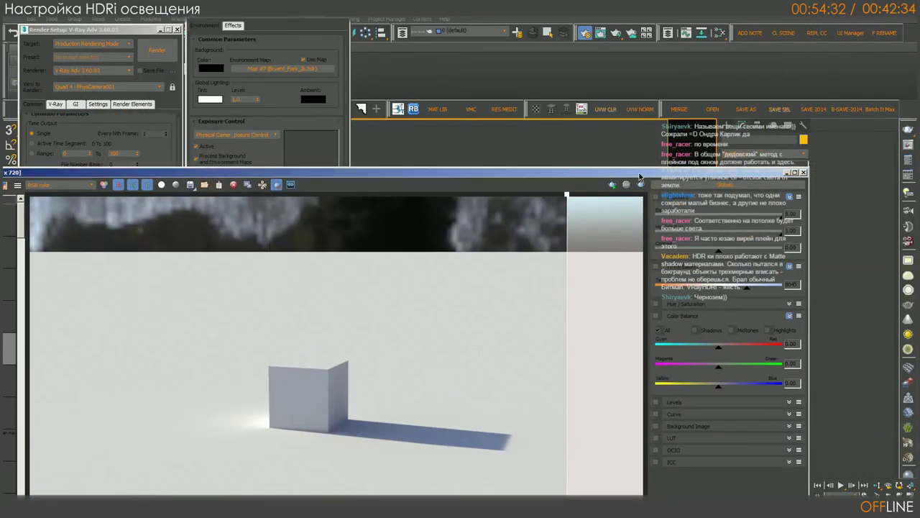
{"action": "left_click_drag", "start_coordinate": [640, 176], "coordinate": [649, 176]}
{"action": "left_click", "coordinate": [357, 145]}
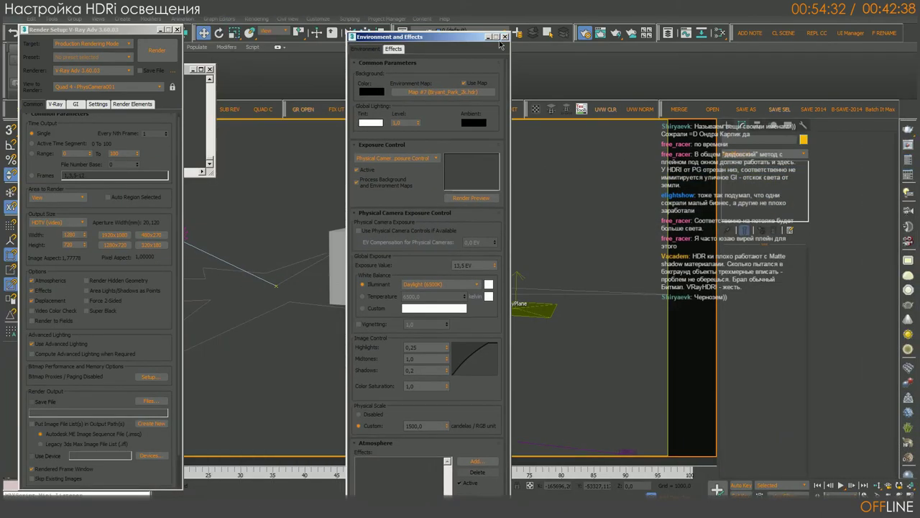
- Drag Map #14 (dry_field_1k.hdr) from Slate onto the Environment Map slot as an instance
{"action": "mouse_move", "coordinate": [304, 14]}
{"action": "left_mouse_down"}
{"action": "mouse_move", "coordinate": [729, 52]}
{"action": "mouse_move", "coordinate": [396, 110]}
{"action": "left_mouse_up"}
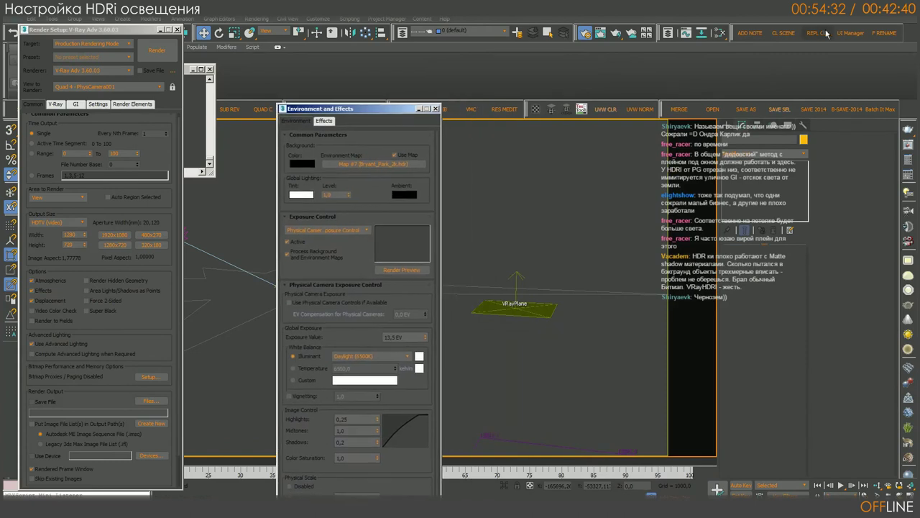
{"action": "key", "text": "m"}
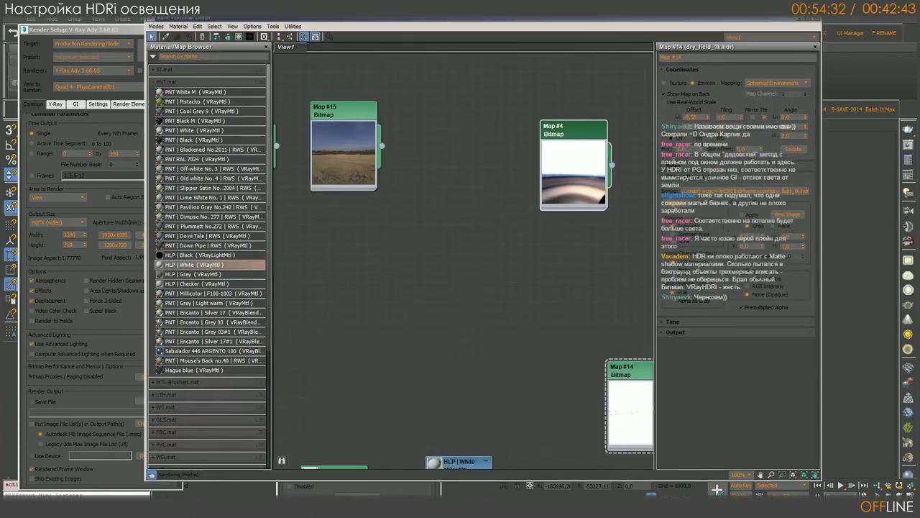
{"action": "mouse_move", "coordinate": [430, 335]}
{"action": "middle_mouse_down"}
{"action": "mouse_move", "coordinate": [435, 249]}
{"action": "mouse_move", "coordinate": [548, 274]}
{"action": "mouse_move", "coordinate": [474, 168]}
{"action": "mouse_move", "coordinate": [484, 279]}
{"action": "mouse_move", "coordinate": [435, 290]}
{"action": "mouse_move", "coordinate": [335, 338]}
{"action": "mouse_move", "coordinate": [481, 312]}
{"action": "middle_mouse_up"}
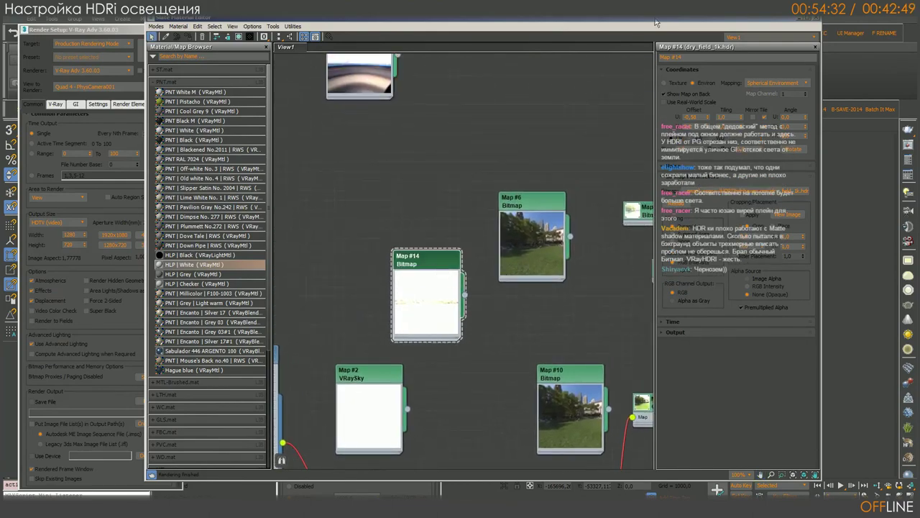
{"action": "mouse_move", "coordinate": [656, 22]}
{"action": "left_mouse_down"}
{"action": "mouse_move", "coordinate": [632, 408]}
{"action": "mouse_move", "coordinate": [369, 391]}
{"action": "left_mouse_up"}
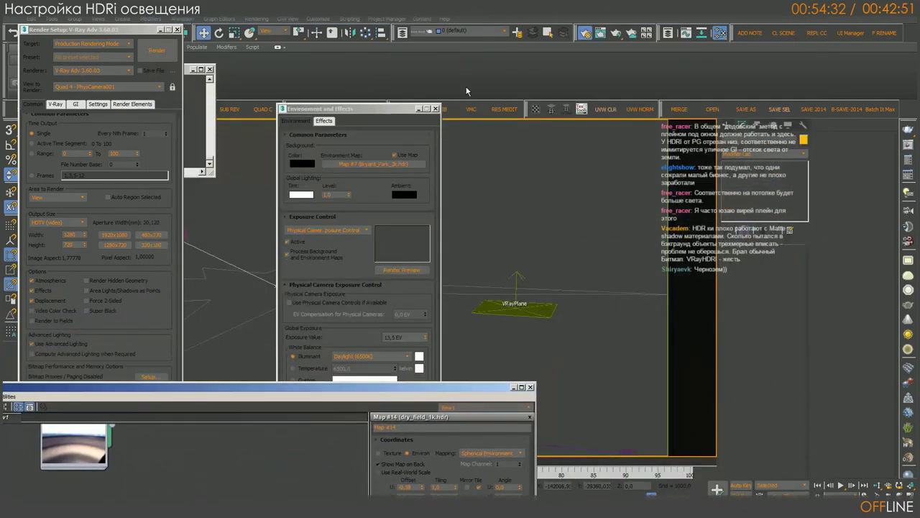
{"action": "left_click_drag", "start_coordinate": [400, 119], "coordinate": [776, 75]}
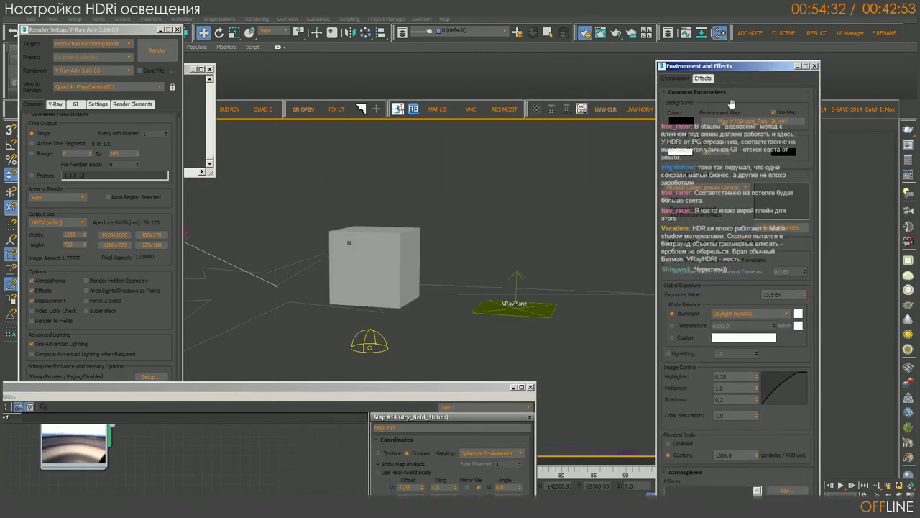
{"action": "mouse_move", "coordinate": [394, 392]}
{"action": "left_mouse_down"}
{"action": "mouse_move", "coordinate": [508, 106]}
{"action": "mouse_move", "coordinate": [468, 74]}
{"action": "left_mouse_up"}
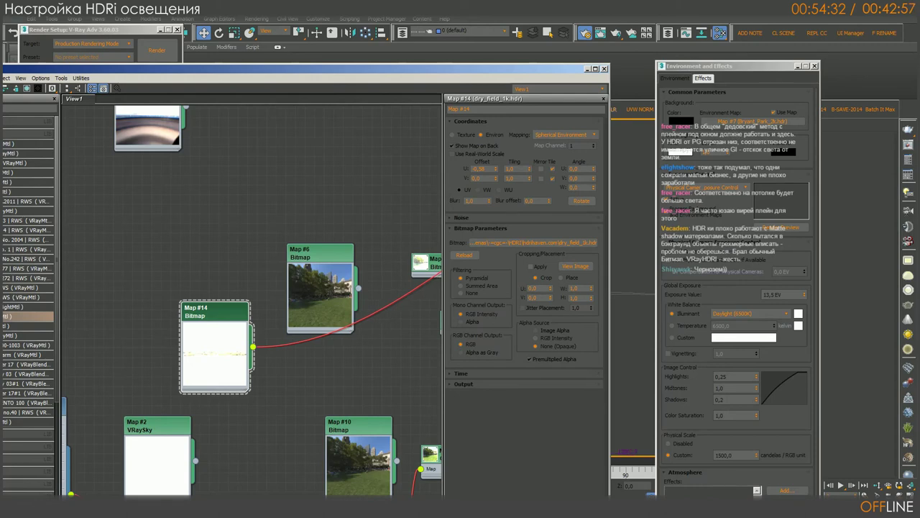
{"action": "left_click_drag", "start_coordinate": [610, 243], "coordinate": [744, 121]}
{"action": "left_click", "coordinate": [717, 337]}
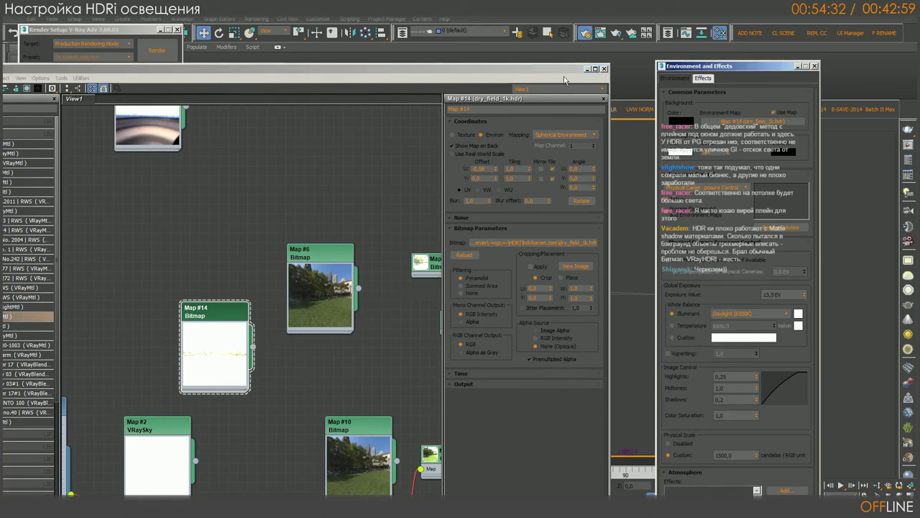
{"action": "left_click_drag", "start_coordinate": [564, 77], "coordinate": [168, 99]}
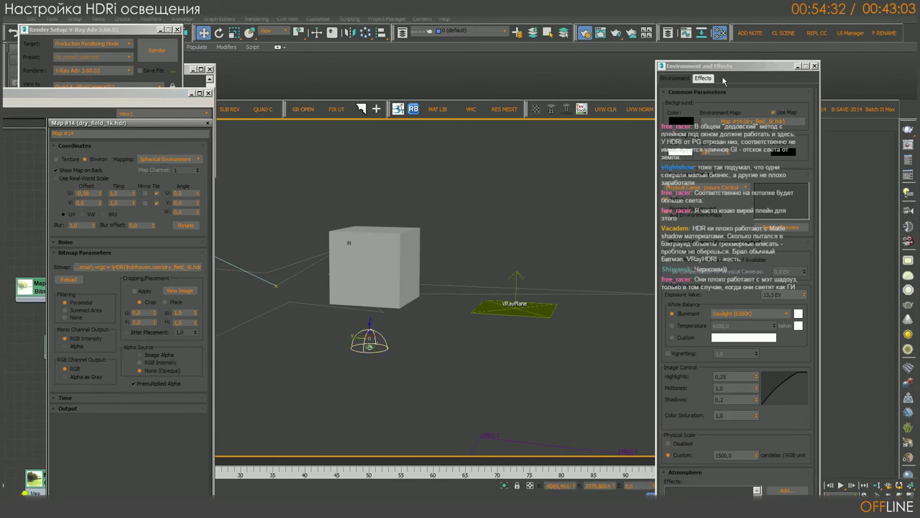
{"action": "left_click_drag", "start_coordinate": [743, 68], "coordinate": [496, 6]}
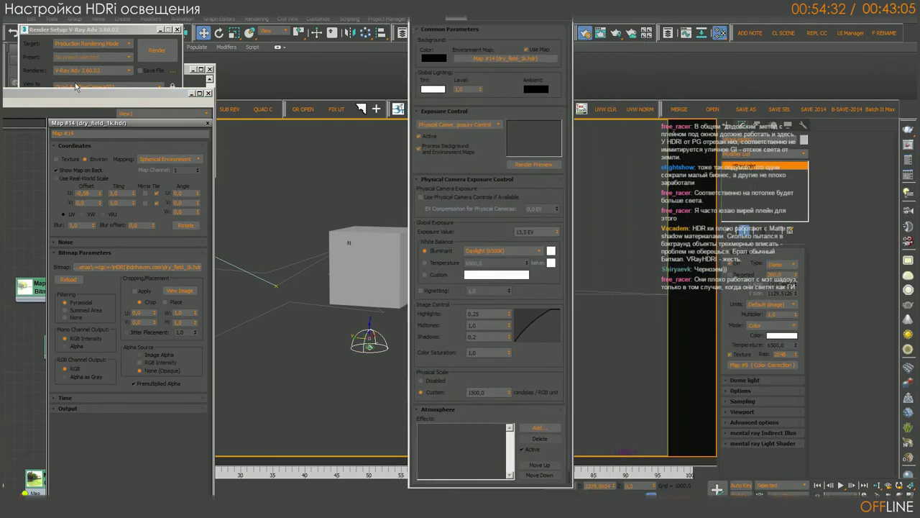
- Instance Map #14 into the VRayLight dome Texture slot and bring up the V-Ray frame buffer
{"action": "left_click_drag", "start_coordinate": [64, 92], "coordinate": [382, 4]}
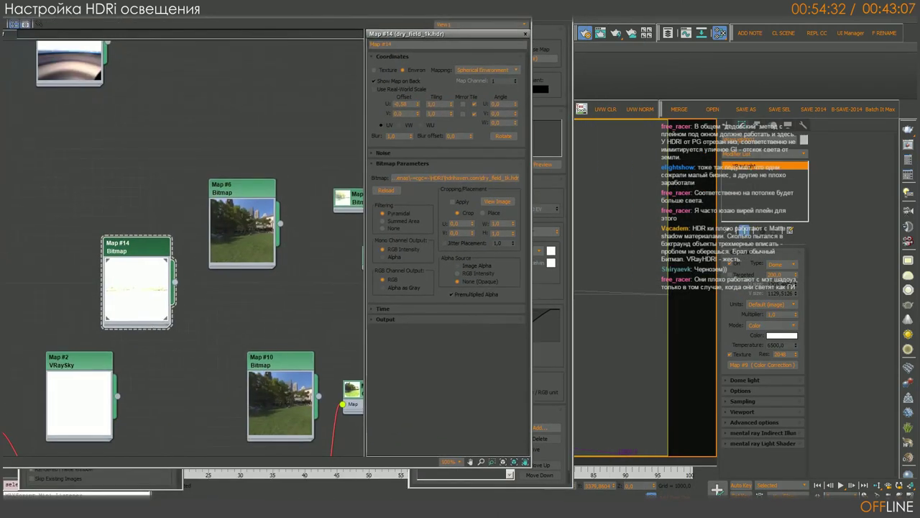
{"action": "left_click_drag", "start_coordinate": [173, 281], "coordinate": [412, 285]}
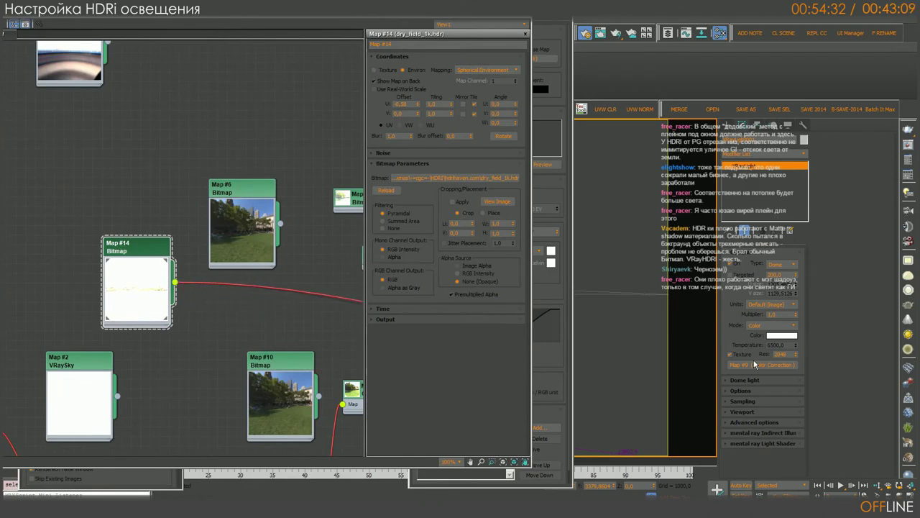
{"action": "left_click", "coordinate": [439, 282]}
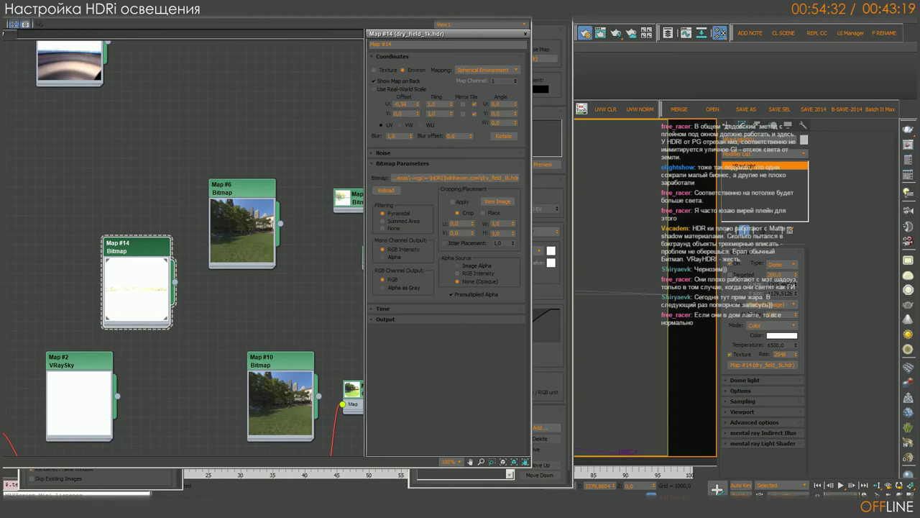
{"action": "key", "text": "alt+Tab"}
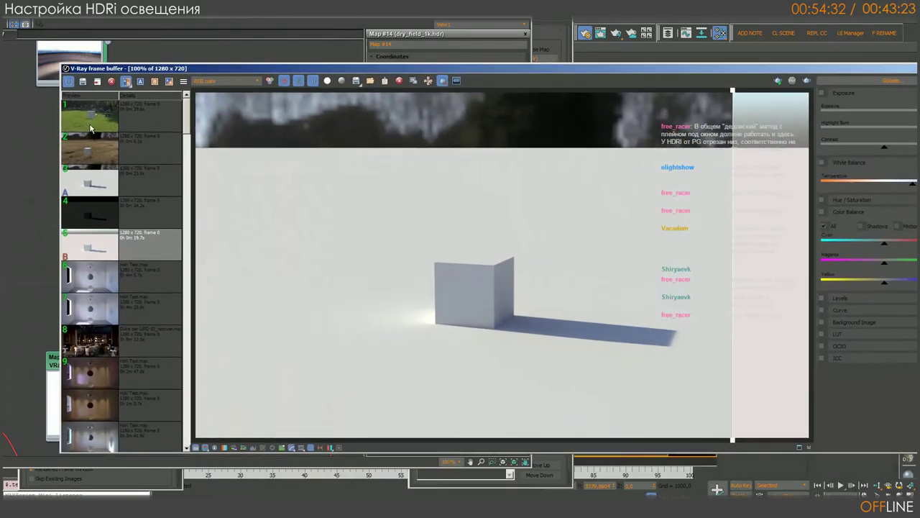
- Show history render 1, the grey box on the green lawn, full-frame with A/B compare off
{"action": "left_click", "coordinate": [92, 128]}
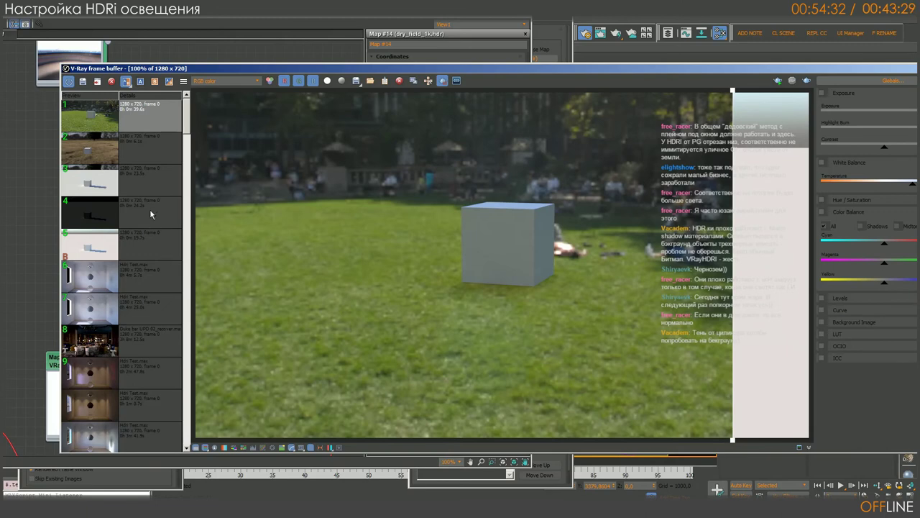
{"action": "left_click", "coordinate": [155, 83]}
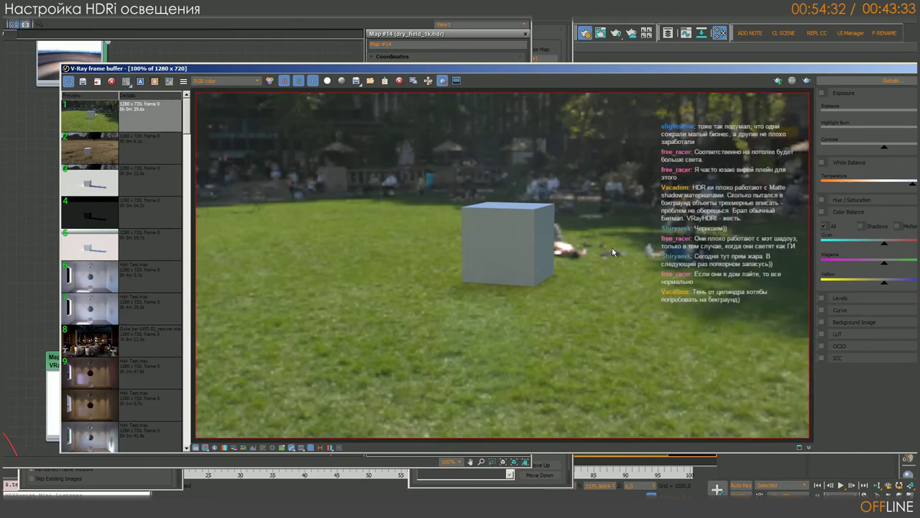
{"action": "scroll", "coordinate": [611, 247], "scroll_direction": "down", "scroll_amount": 1}
{"action": "scroll", "coordinate": [505, 250], "scroll_direction": "up", "scroll_amount": 1}
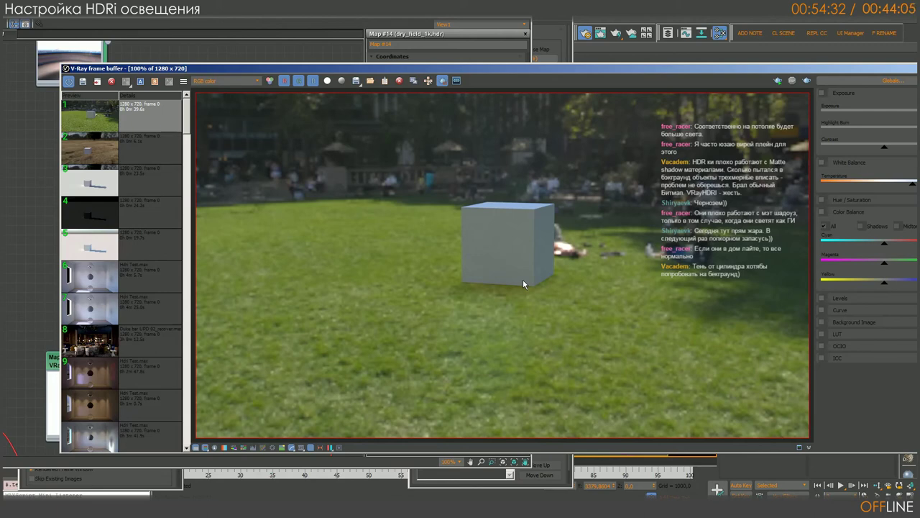
- Inspect the Map #14 node, rearrange the windows, and select the V-Ray plane light
{"action": "left_click", "coordinate": [26, 269]}
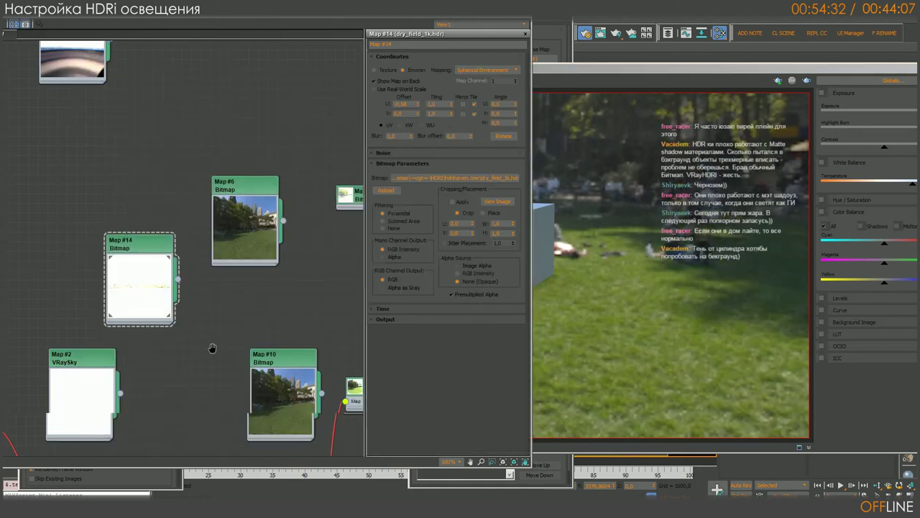
{"action": "left_click_drag", "start_coordinate": [211, 226], "coordinate": [153, 150]}
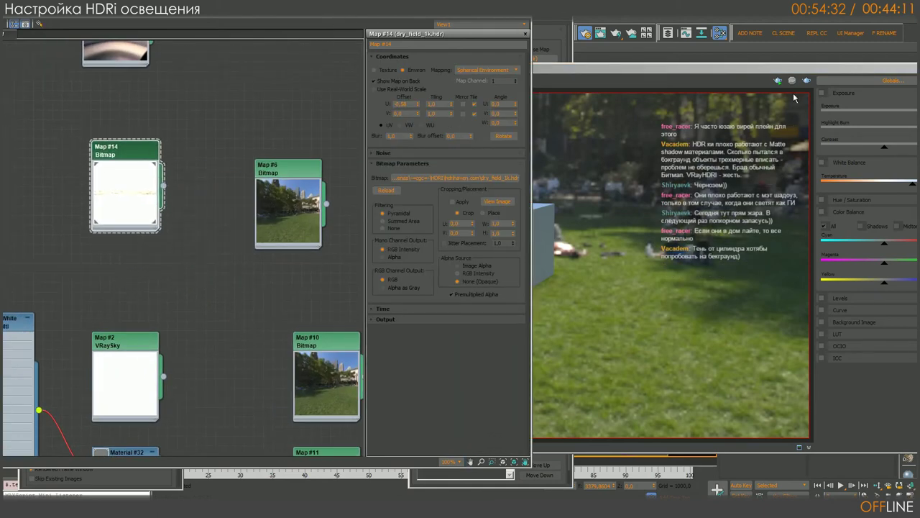
{"action": "mouse_move", "coordinate": [487, 18]}
{"action": "left_mouse_down"}
{"action": "mouse_move", "coordinate": [756, 332]}
{"action": "mouse_move", "coordinate": [473, 100]}
{"action": "left_mouse_up"}
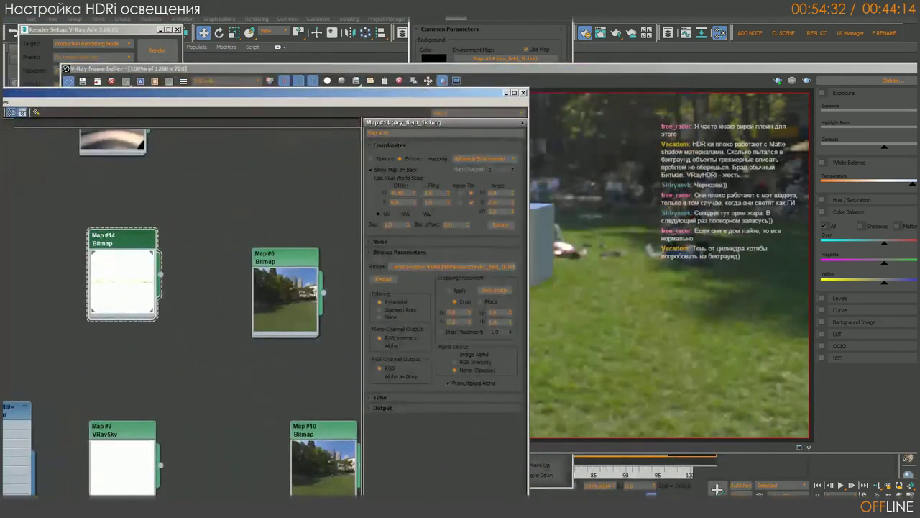
{"action": "left_click", "coordinate": [651, 207]}
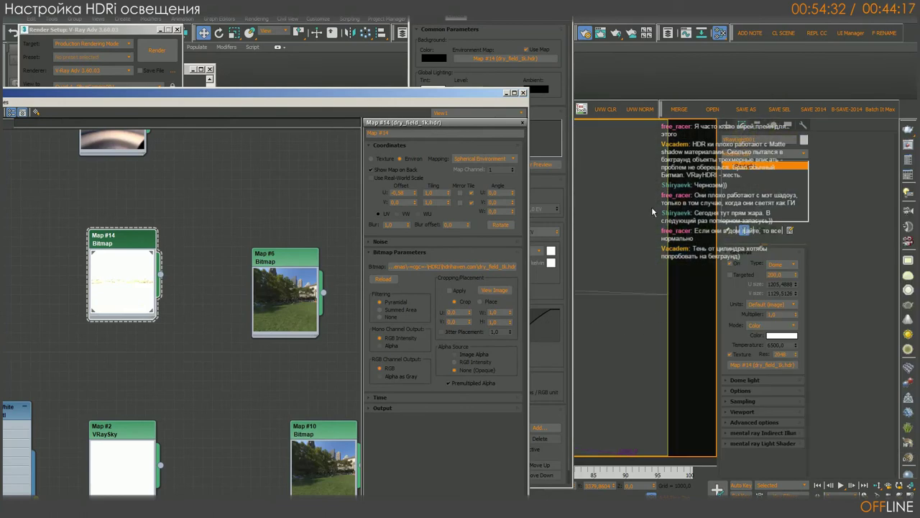
{"action": "left_click_drag", "start_coordinate": [462, 90], "coordinate": [177, 20]}
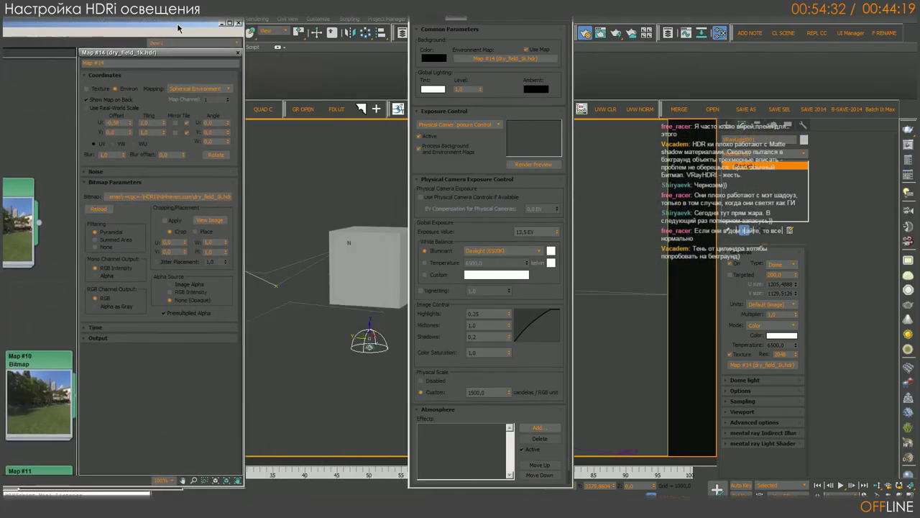
{"action": "left_click_drag", "start_coordinate": [489, 20], "coordinate": [775, 54]}
{"action": "left_click", "coordinate": [514, 308]}
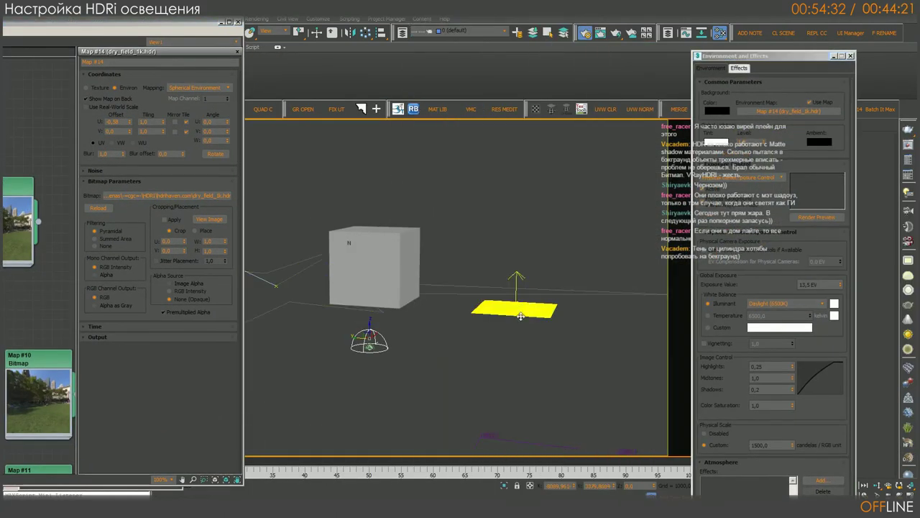
- Open Material #32's VRayMtlWrapper parameters in the Slate Material Editor
{"action": "left_click", "coordinate": [152, 27]}
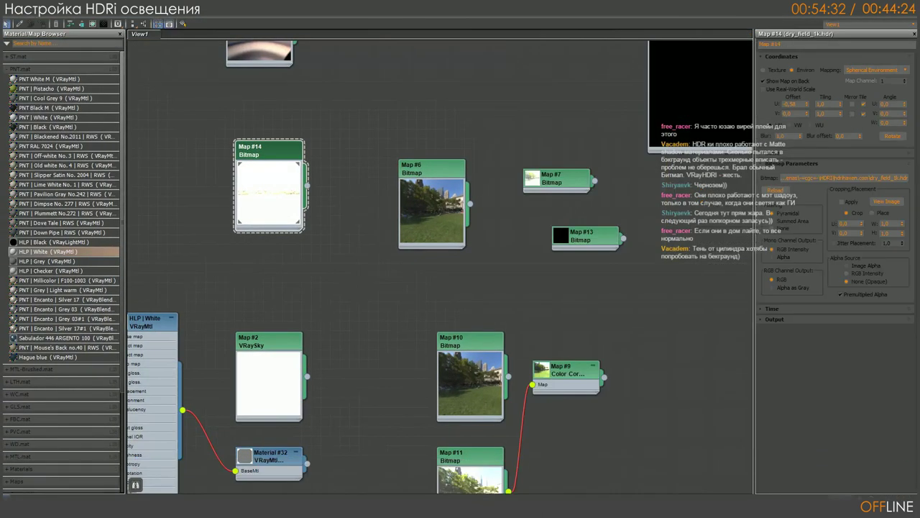
{"action": "middle_click_drag", "start_coordinate": [448, 402], "coordinate": [358, 287]}
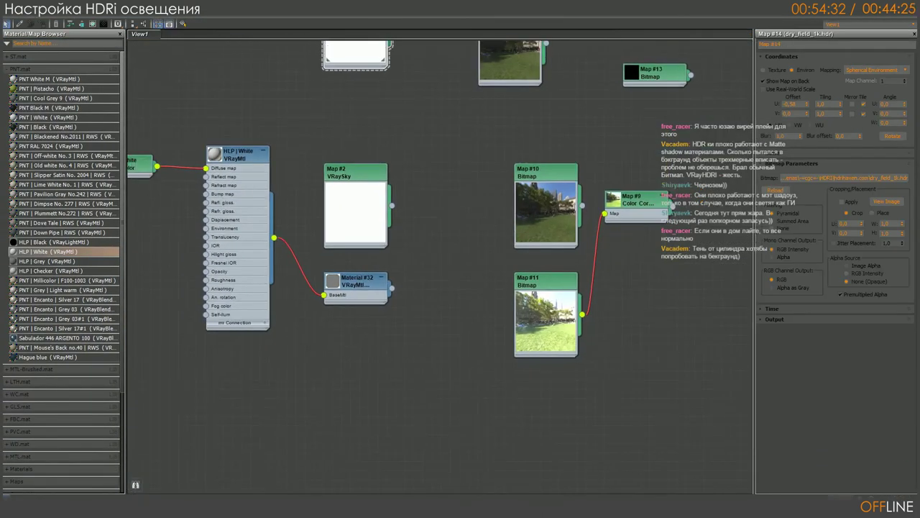
{"action": "double_click", "coordinate": [359, 285]}
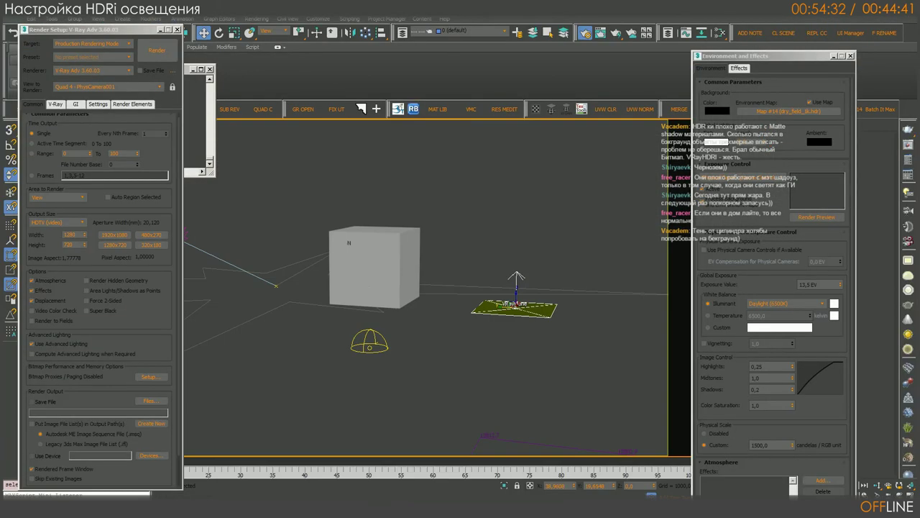
- Render the camera view with Shift+Q and watch the dry field render progress in the frame buffer
{"action": "left_click_drag", "start_coordinate": [810, 65], "coordinate": [690, 11]}
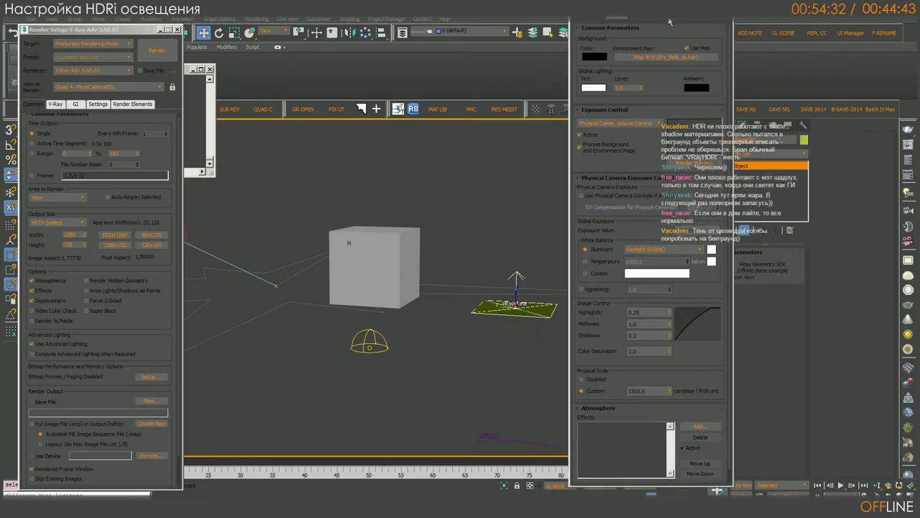
{"action": "key", "text": "shift+q"}
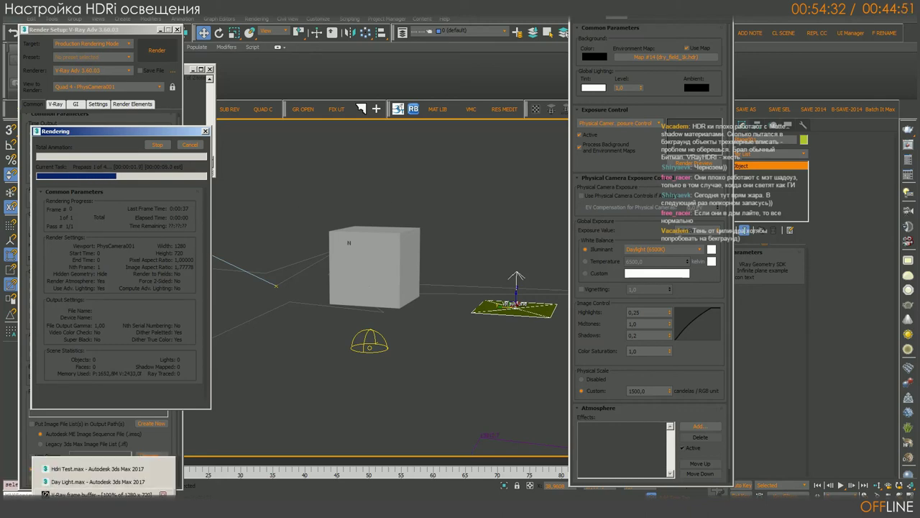
{"action": "left_click", "coordinate": [99, 494]}
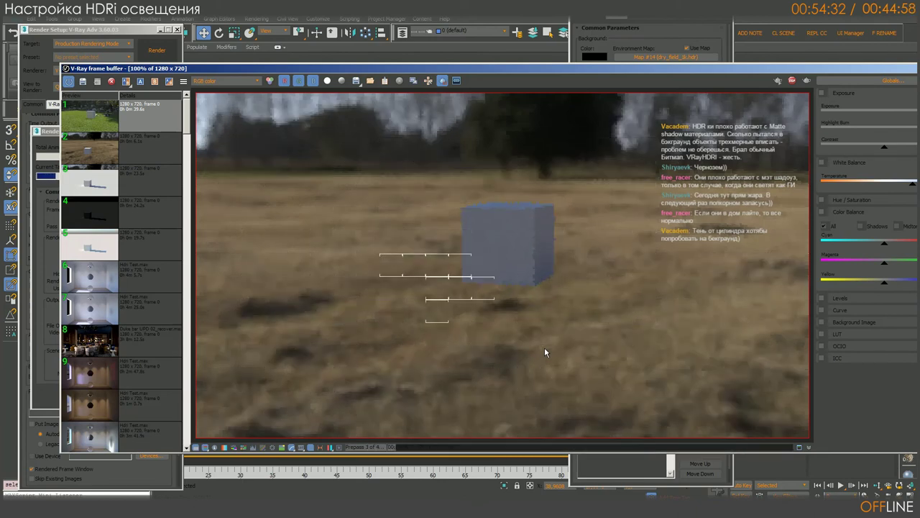
{"action": "left_click", "coordinate": [45, 359]}
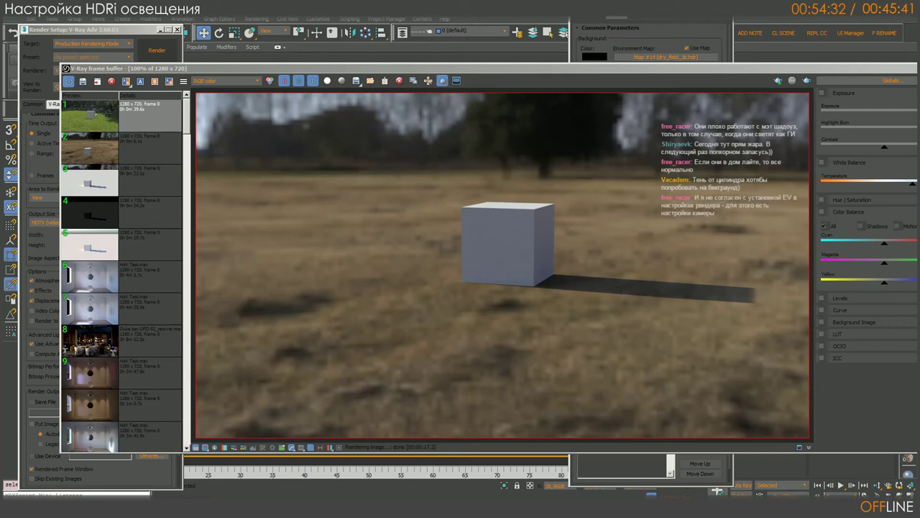
{"action": "mouse_move", "coordinate": [489, 72]}
{"action": "left_mouse_down"}
{"action": "mouse_move", "coordinate": [470, 87]}
{"action": "mouse_move", "coordinate": [666, 84]}
{"action": "left_mouse_up"}
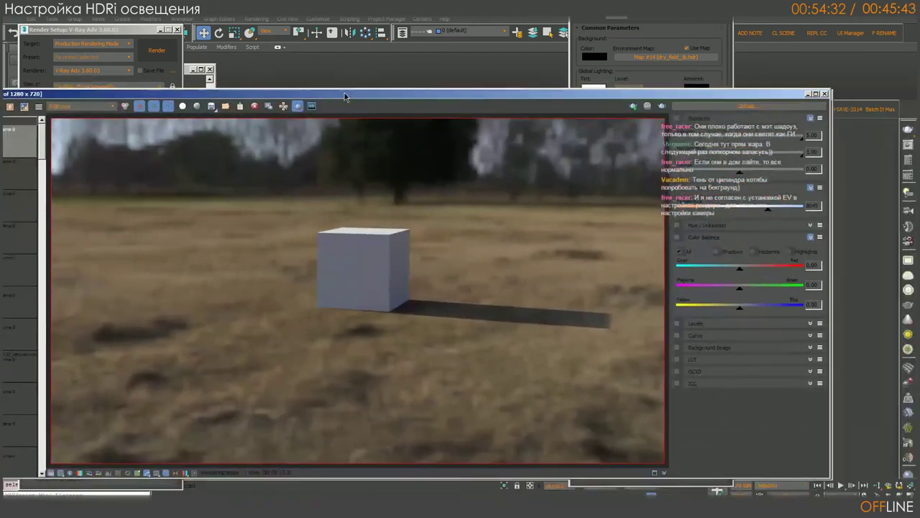
- Hide the finished render and open Slate, panning to the Map #9 Color Correction node
{"action": "left_click", "coordinate": [768, 83]}
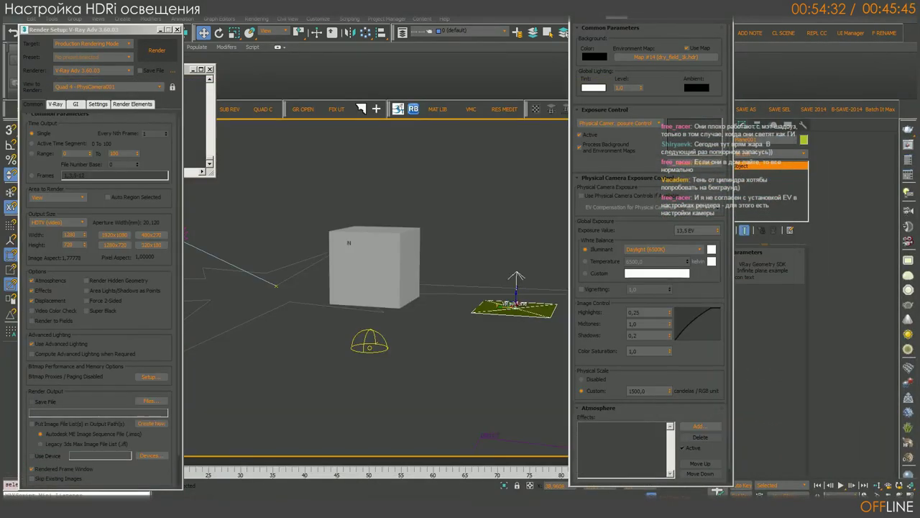
{"action": "left_click_drag", "start_coordinate": [663, 24], "coordinate": [407, 47]}
{"action": "left_click", "coordinate": [725, 37]}
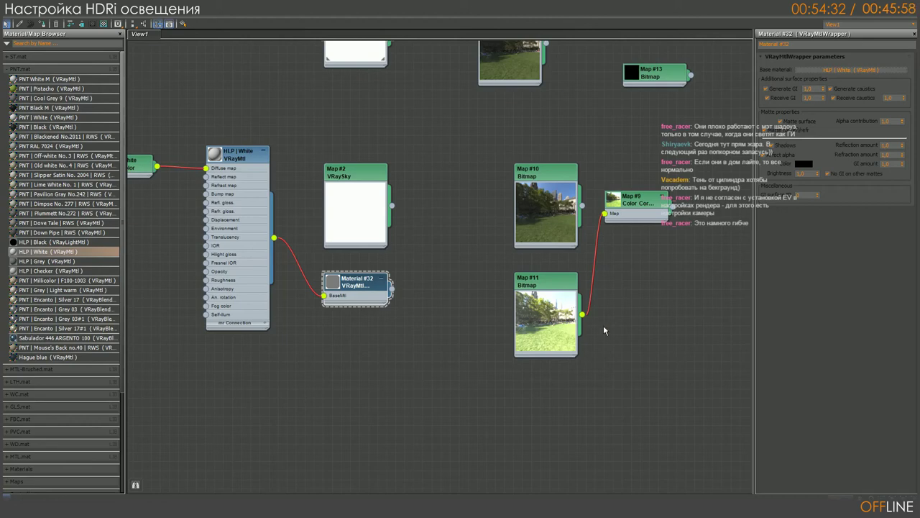
{"action": "middle_click_drag", "start_coordinate": [603, 330], "coordinate": [433, 380]}
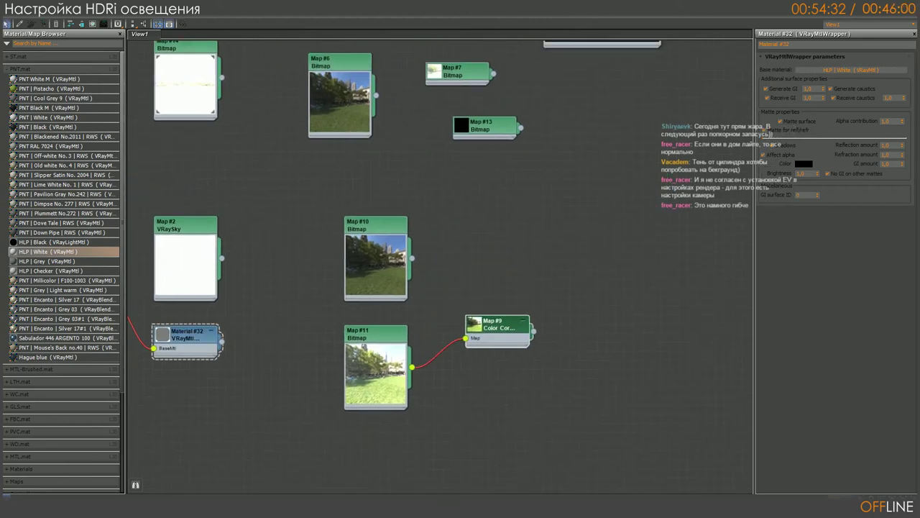
{"action": "left_click_drag", "start_coordinate": [497, 331], "coordinate": [493, 350]}
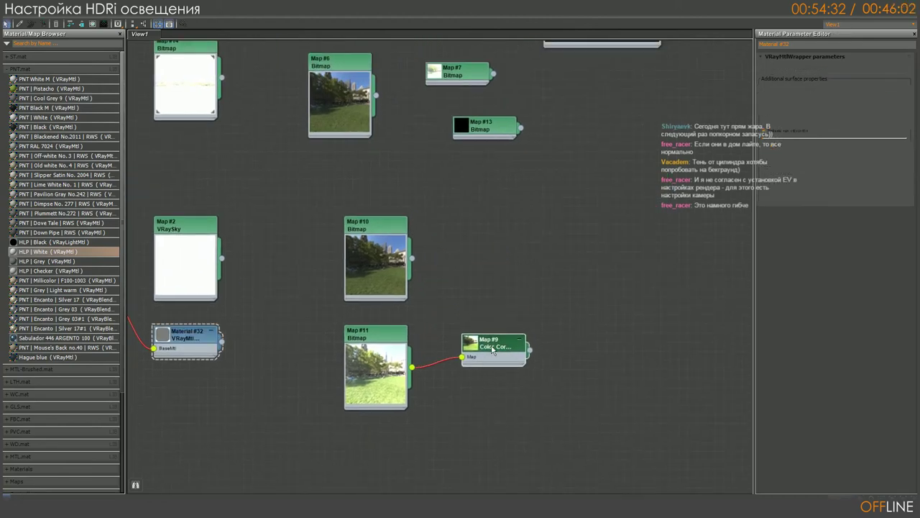
- Confirm Map #9's RGB gamma of 0,7 on the Map #11 bitmap and close the editor
{"action": "left_click", "coordinate": [492, 350]}
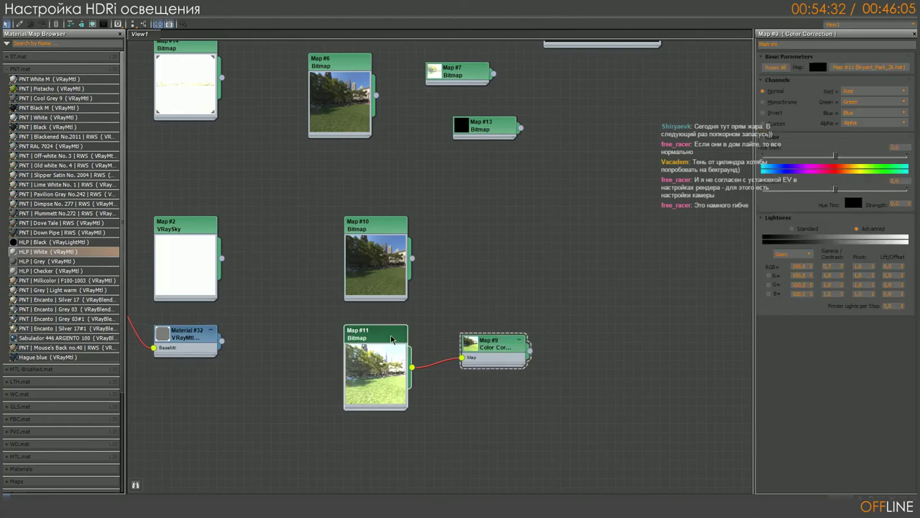
{"action": "left_click_drag", "start_coordinate": [404, 345], "coordinate": [386, 332]}
{"action": "middle_click_drag", "start_coordinate": [577, 232], "coordinate": [524, 268]}
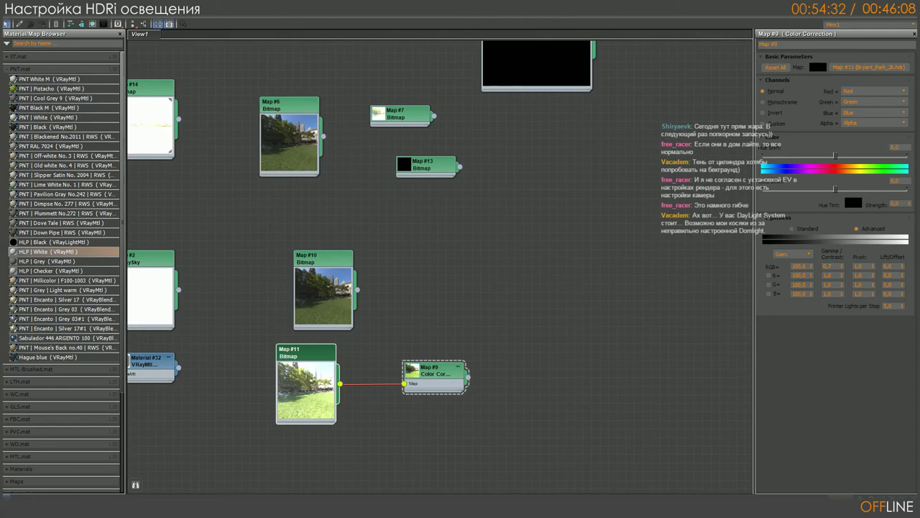
{"action": "middle_click_drag", "start_coordinate": [503, 280], "coordinate": [586, 165]}
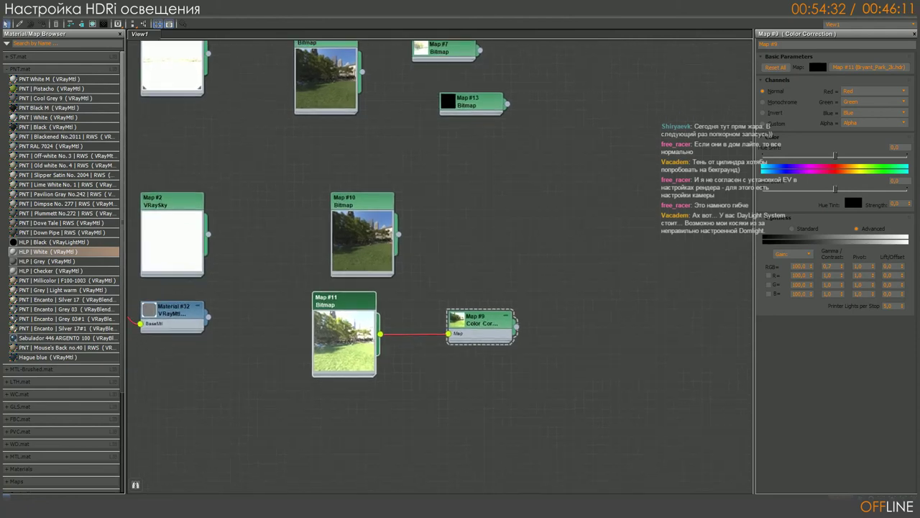
{"action": "scroll", "coordinate": [493, 253], "scroll_direction": "up", "scroll_amount": 2}
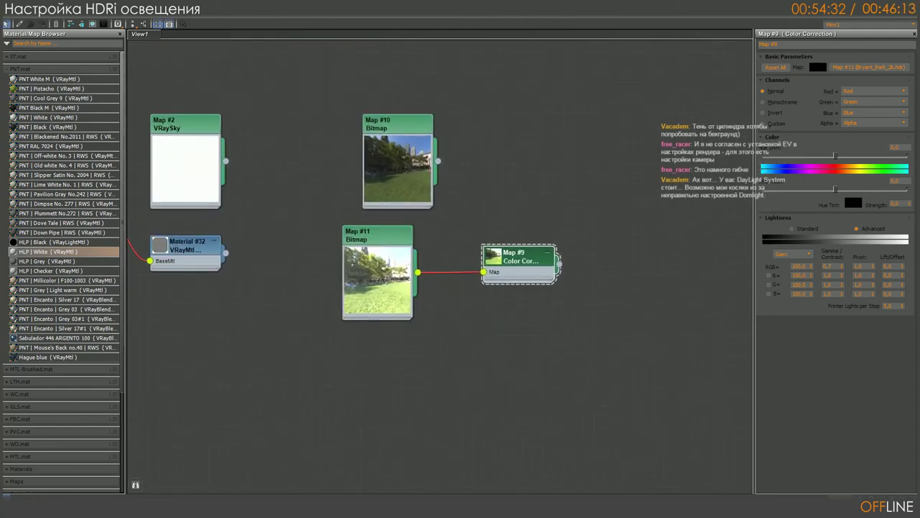
{"action": "left_click", "coordinate": [833, 266]}
{"action": "key", "text": "Return"}
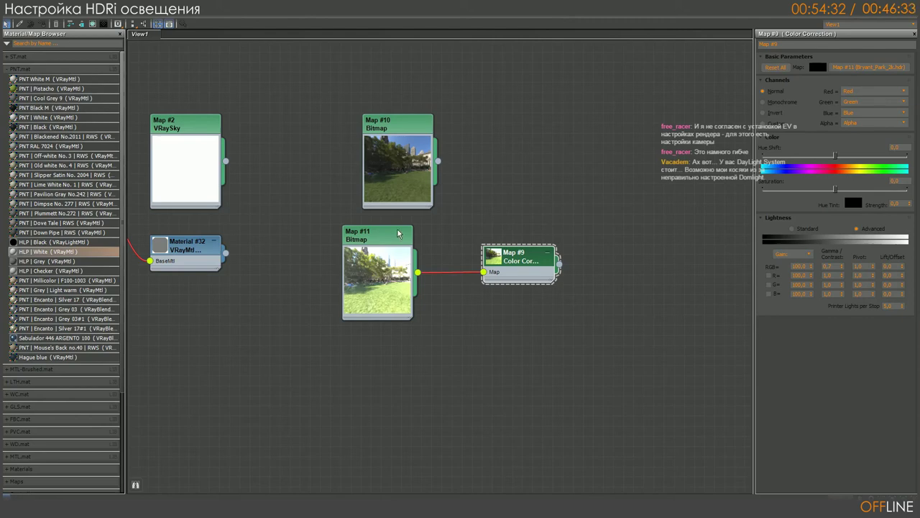
{"action": "left_click_drag", "start_coordinate": [345, 270], "coordinate": [355, 270]}
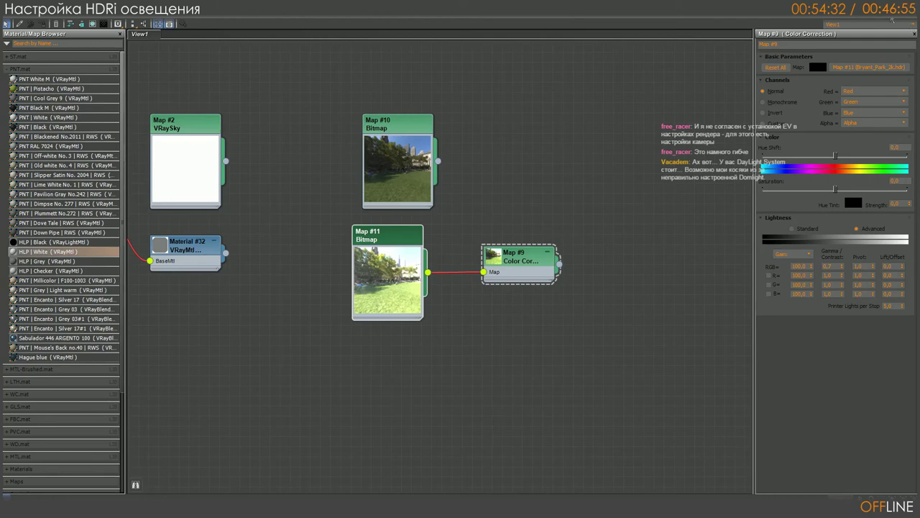
{"action": "left_click", "coordinate": [912, 9]}
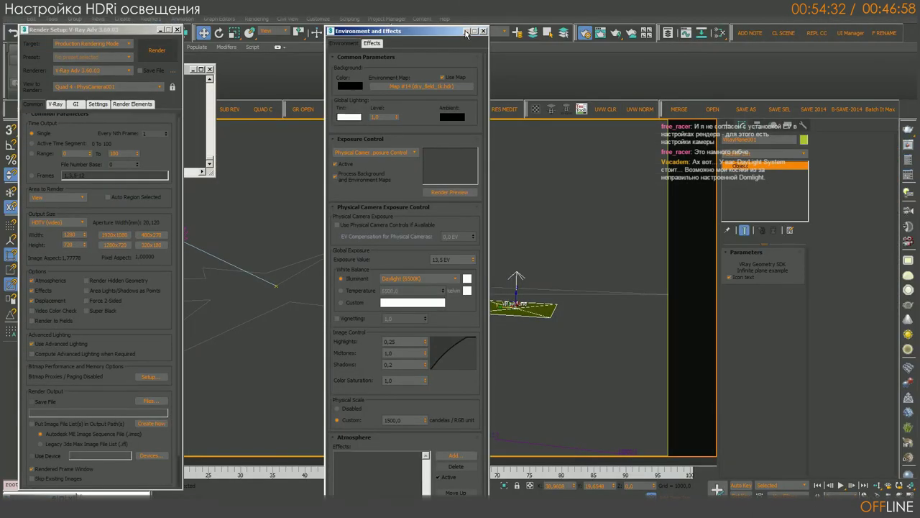
- Close Environment and Effects, maximize the Top view on the light-meter grid, and close Render Setup
{"action": "left_click", "coordinate": [468, 31]}
{"action": "key", "text": "alt+w"}
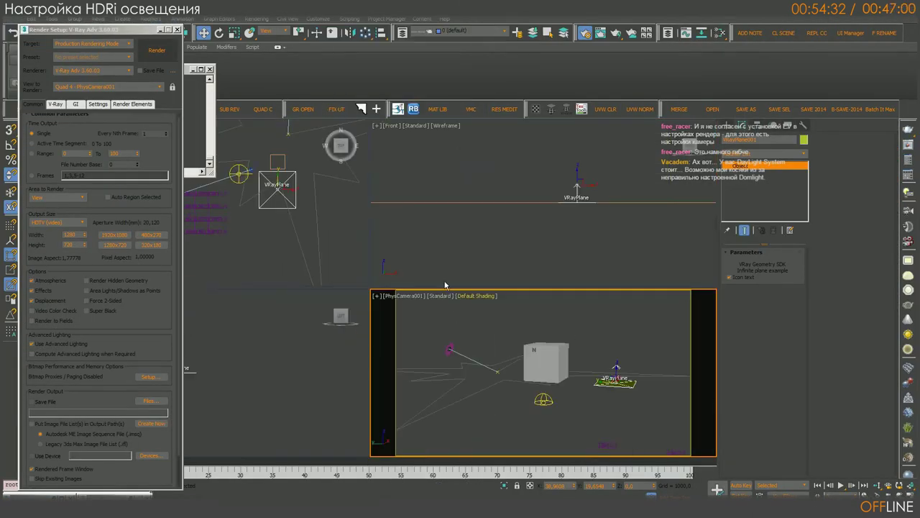
{"action": "right_click", "coordinate": [302, 206]}
{"action": "key", "text": "alt+w"}
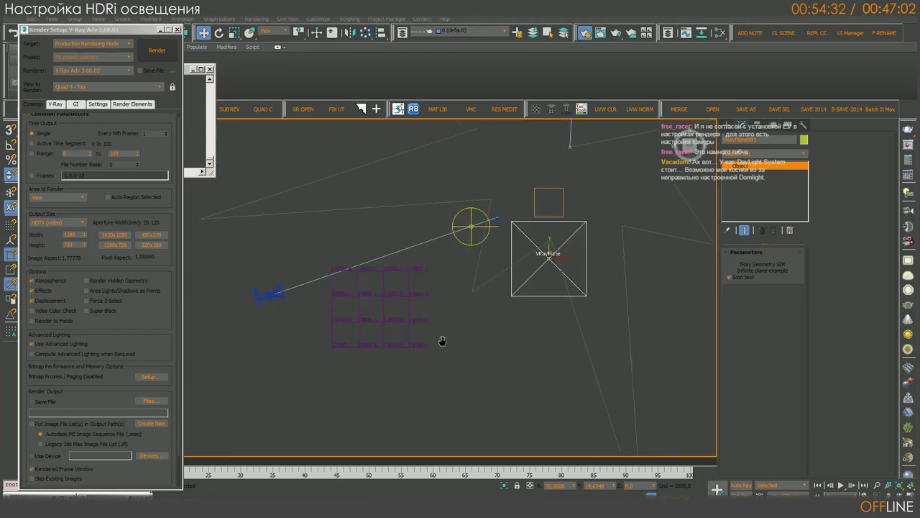
{"action": "mouse_move", "coordinate": [441, 339]}
{"action": "middle_mouse_down"}
{"action": "mouse_move", "coordinate": [512, 400]}
{"action": "mouse_move", "coordinate": [452, 393]}
{"action": "middle_mouse_up"}
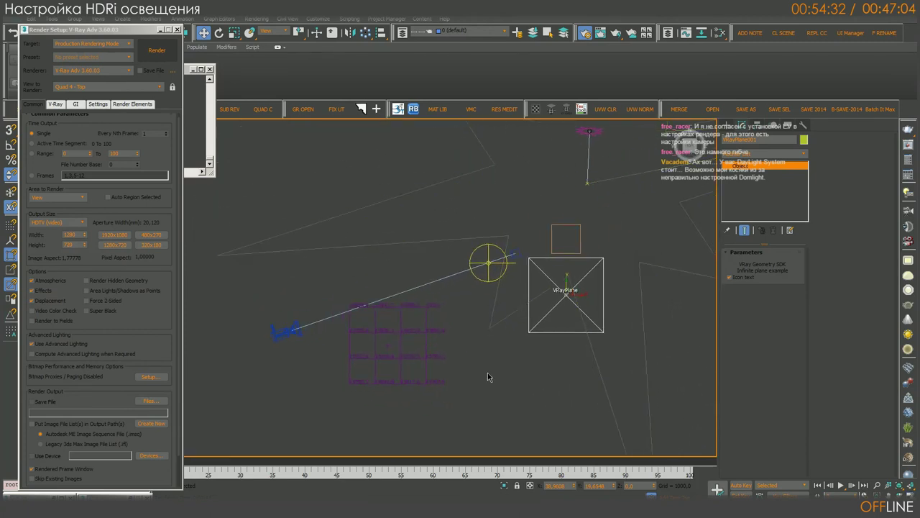
{"action": "left_click", "coordinate": [487, 372]}
{"action": "middle_click_drag", "start_coordinate": [455, 317], "coordinate": [435, 333]}
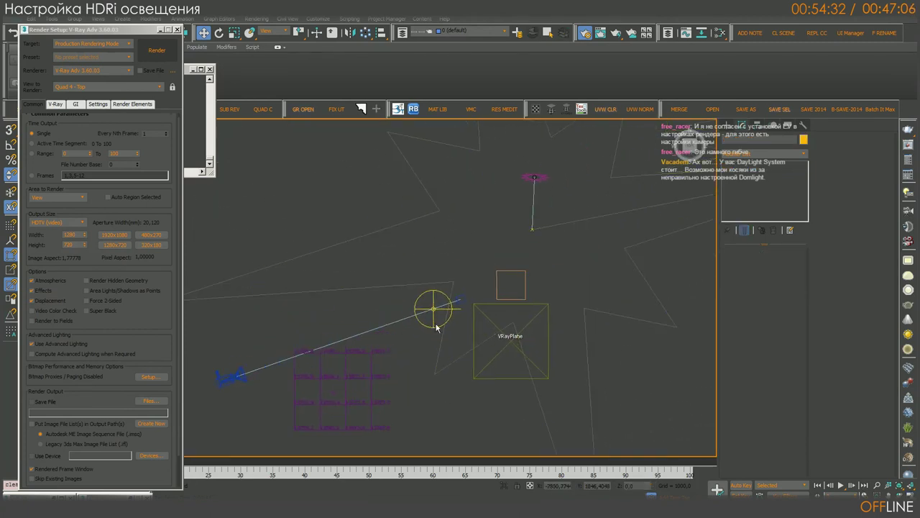
{"action": "left_click", "coordinate": [177, 30]}
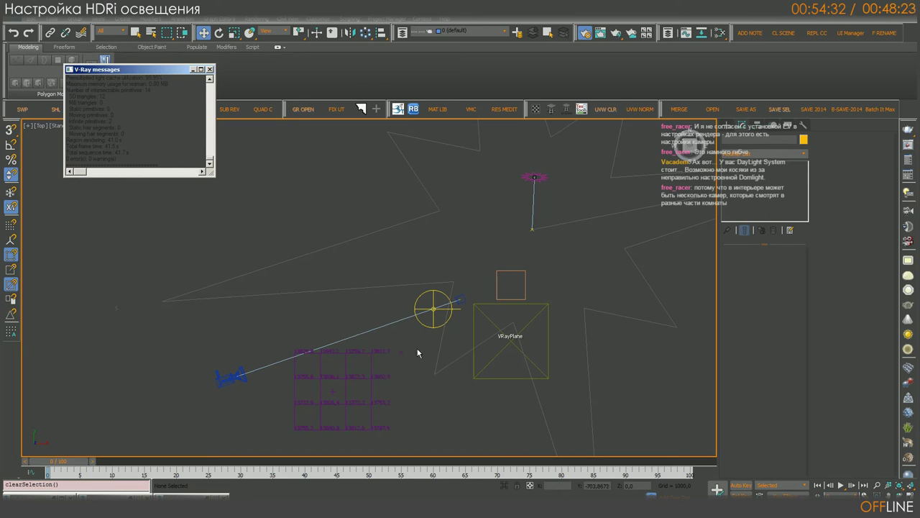
{"action": "mouse_move", "coordinate": [421, 294]}
{"action": "middle_mouse_down"}
{"action": "mouse_move", "coordinate": [390, 311]}
{"action": "mouse_move", "coordinate": [397, 320]}
{"action": "middle_mouse_up"}
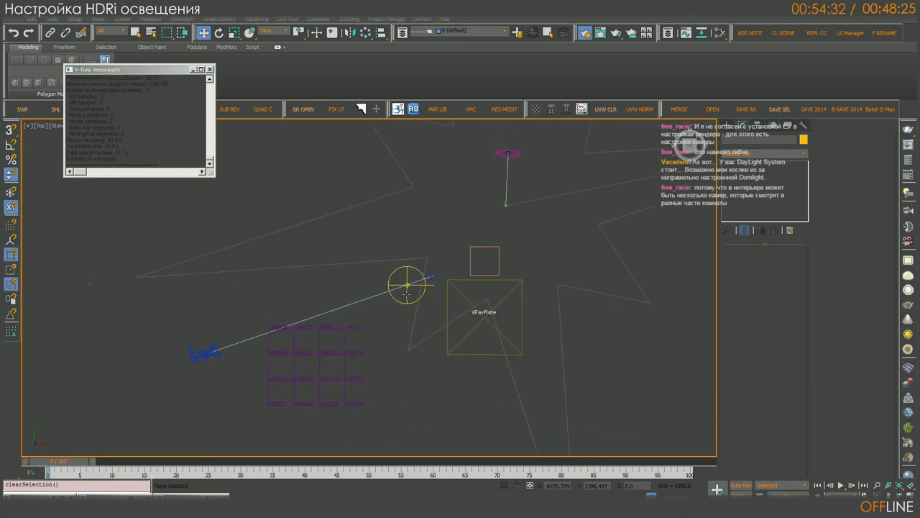
{"action": "left_click", "coordinate": [342, 357]}
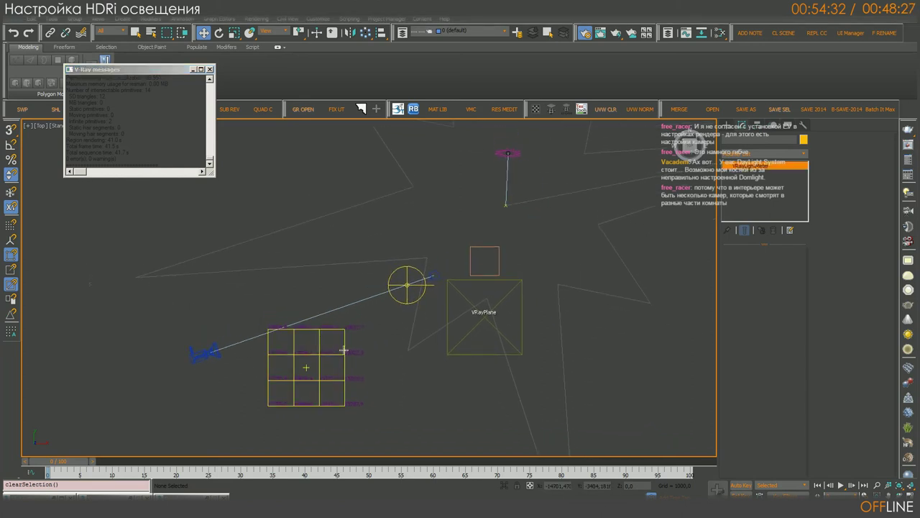
{"action": "scroll", "coordinate": [538, 279], "scroll_direction": "up", "scroll_amount": 1}
{"action": "scroll", "coordinate": [493, 316], "scroll_direction": "up", "scroll_amount": 2}
{"action": "middle_click_drag", "start_coordinate": [493, 316], "coordinate": [450, 341]}
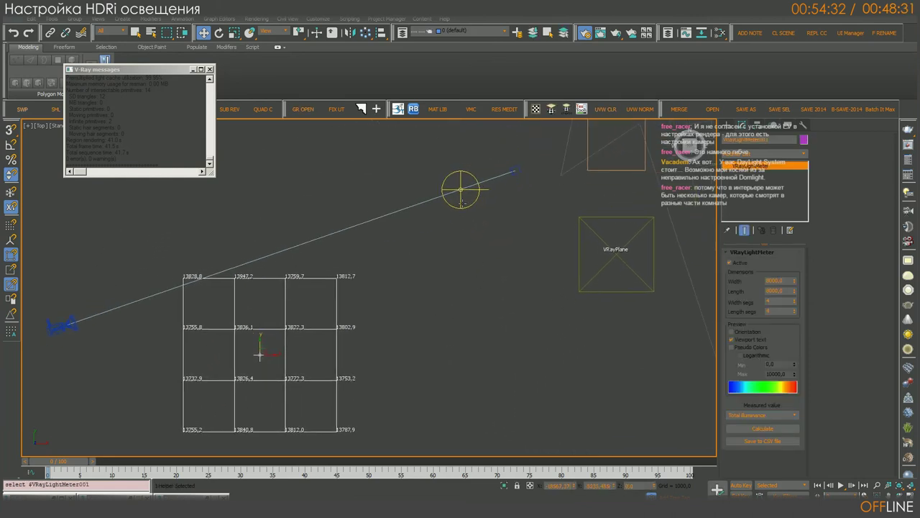
{"action": "left_click", "coordinate": [482, 189]}
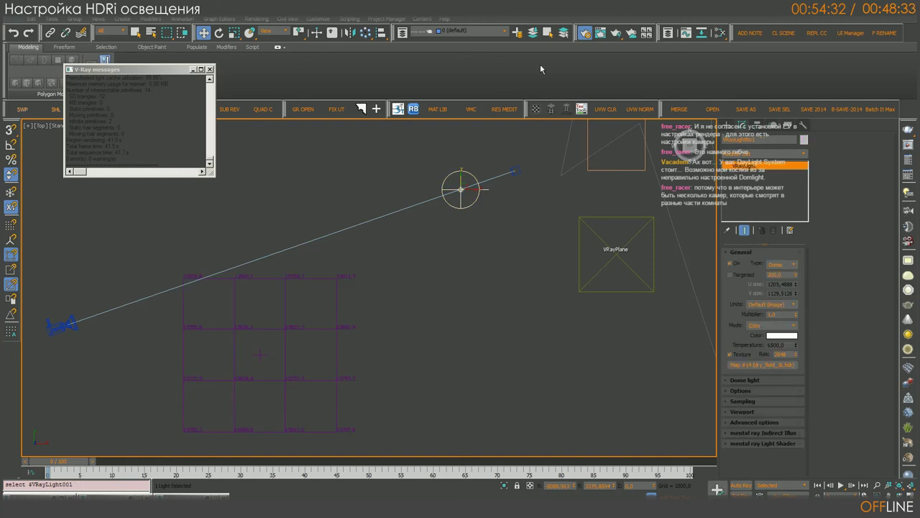
{"action": "left_click", "coordinate": [718, 32]}
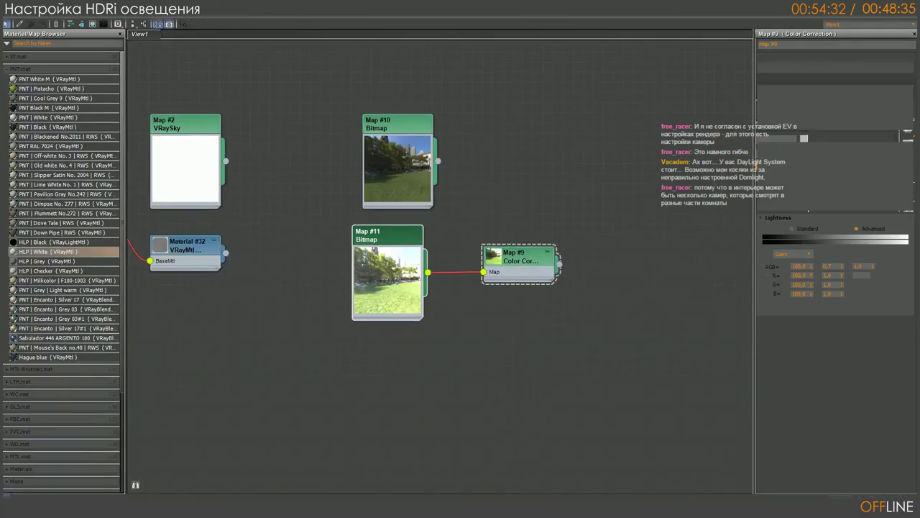
{"action": "middle_click_drag", "start_coordinate": [494, 169], "coordinate": [664, 407]}
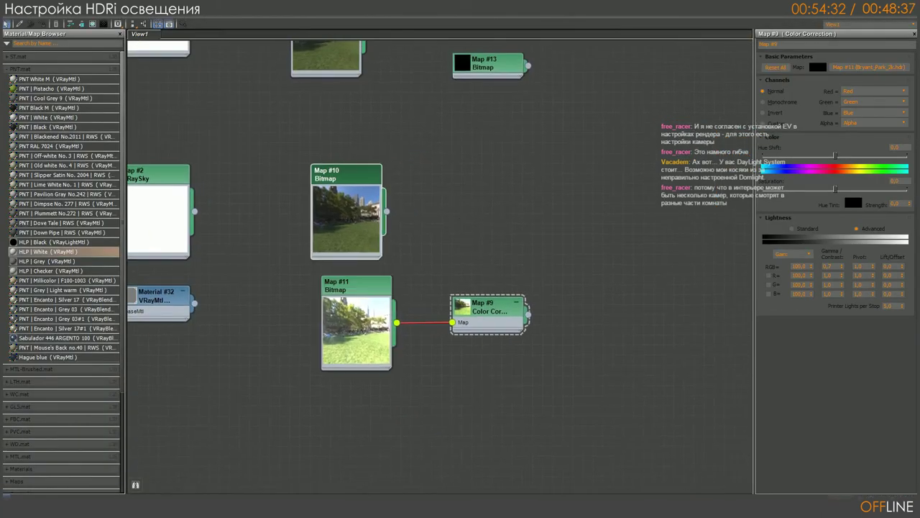
{"action": "middle_click_drag", "start_coordinate": [384, 318], "coordinate": [560, 391]}
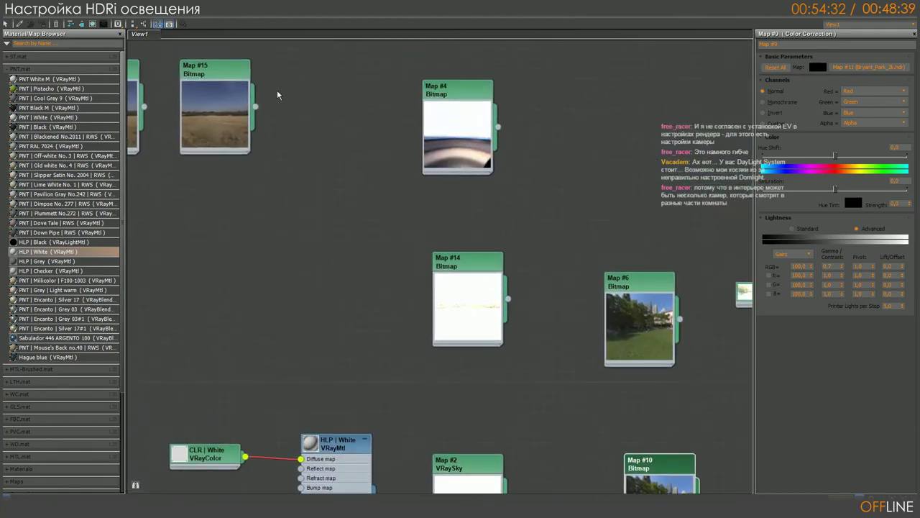
{"action": "middle_click_drag", "start_coordinate": [283, 269], "coordinate": [321, 256]}
{"action": "left_click_drag", "start_coordinate": [154, 58], "coordinate": [430, 260]}
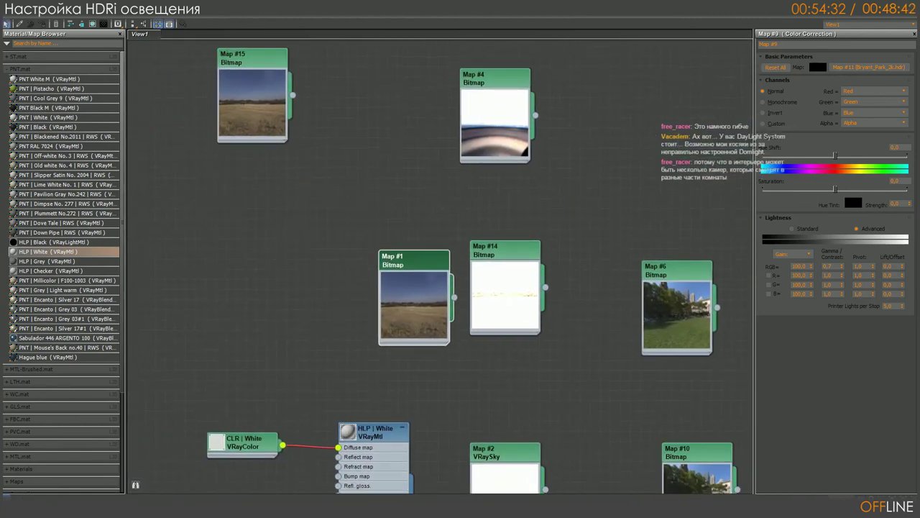
{"action": "key", "text": "m"}
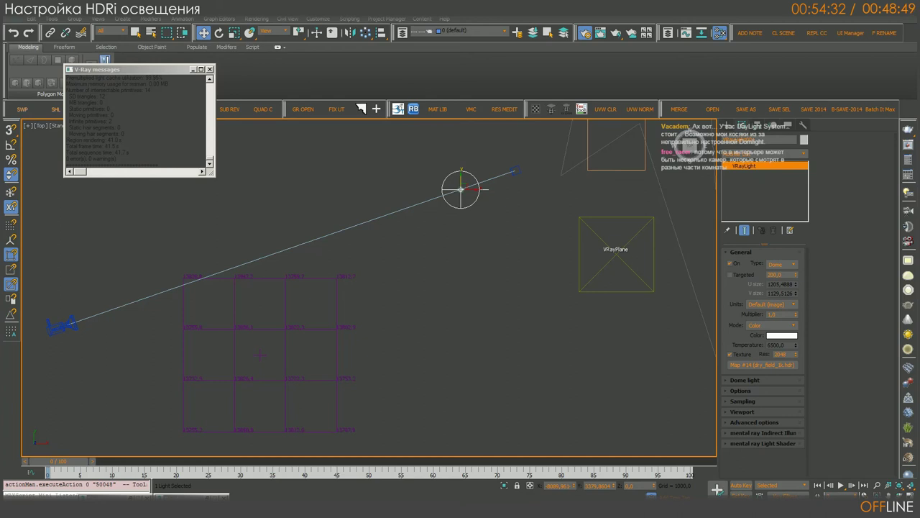
- Instance a new HDRI file (Map #1) into the dome light's Texture slot and select the VRayLightMeter
{"action": "left_click_drag", "start_coordinate": [853, 404], "coordinate": [753, 380]}
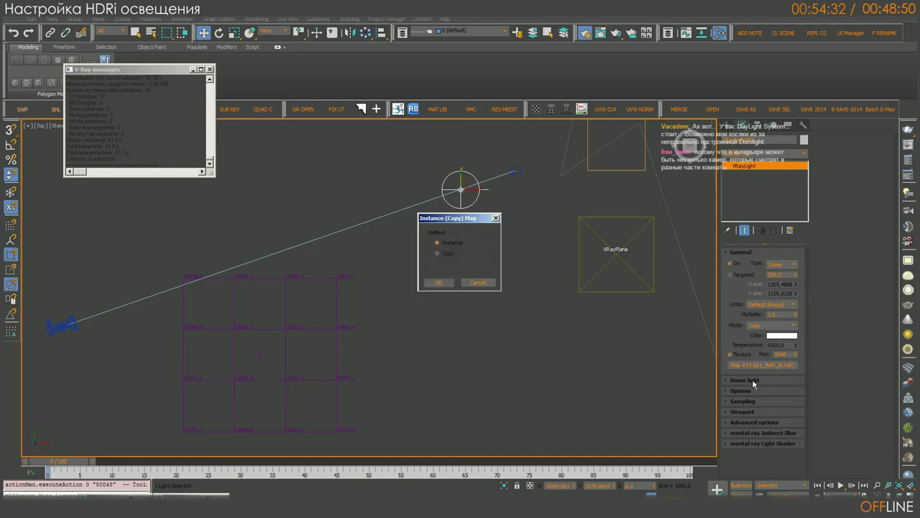
{"action": "left_click", "coordinate": [434, 283]}
{"action": "middle_click_drag", "start_coordinate": [433, 284], "coordinate": [547, 233]}
{"action": "left_click", "coordinate": [450, 296]}
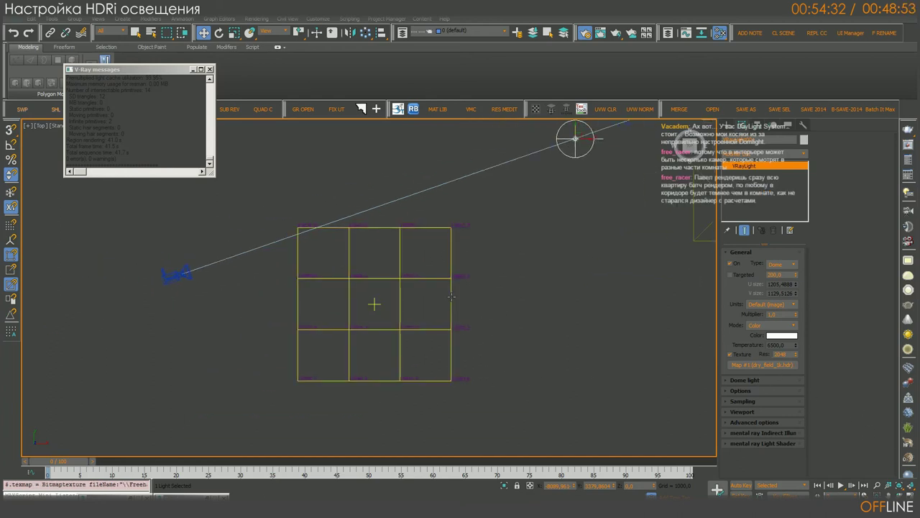
{"action": "left_click", "coordinate": [451, 296]}
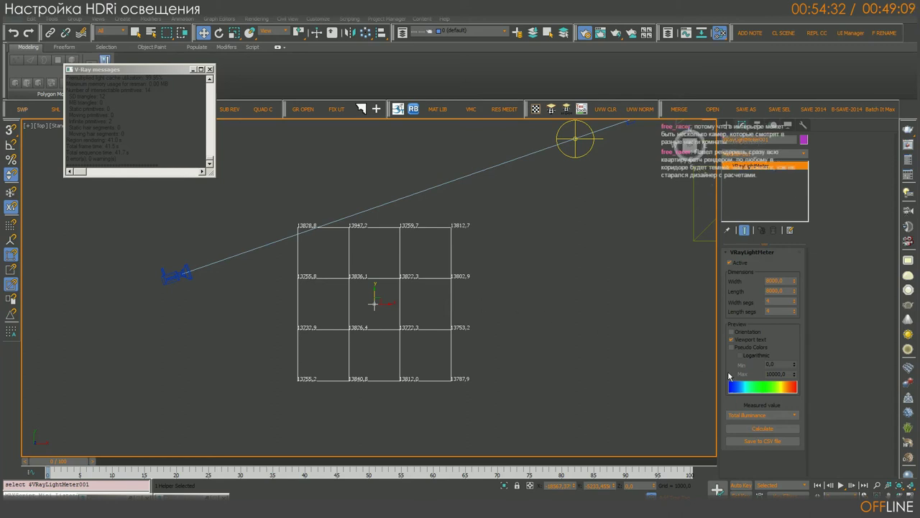
- Recalculate the VRayLightMeter and zoom the Top view to read values of about 960–979
{"action": "left_click", "coordinate": [751, 429]}
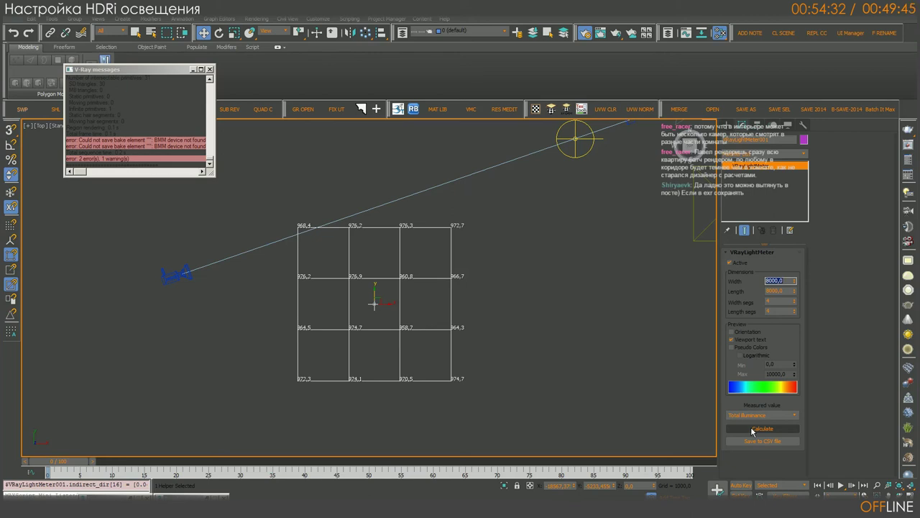
{"action": "middle_click_drag", "start_coordinate": [462, 336], "coordinate": [473, 336]}
{"action": "scroll", "coordinate": [473, 336], "scroll_direction": "up", "scroll_amount": 5}
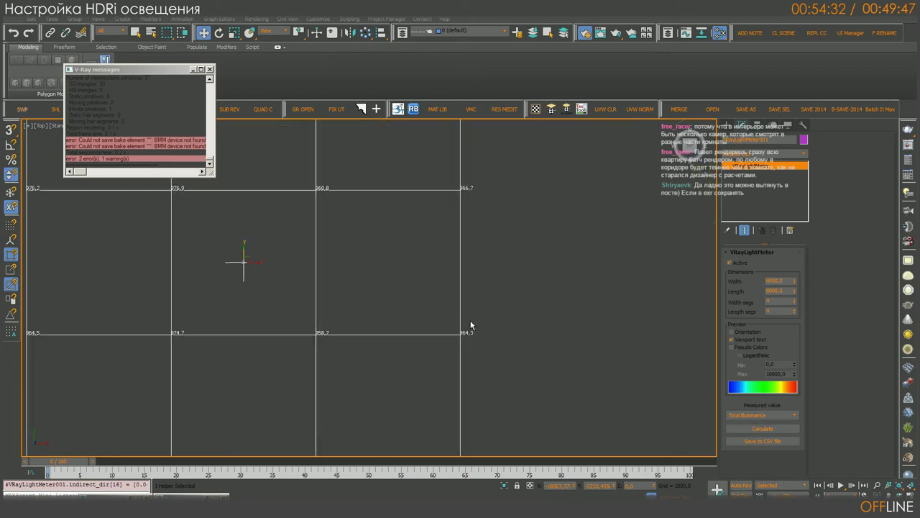
{"action": "scroll", "coordinate": [468, 325], "scroll_direction": "down", "scroll_amount": 1}
{"action": "scroll", "coordinate": [497, 302], "scroll_direction": "down", "scroll_amount": 4}
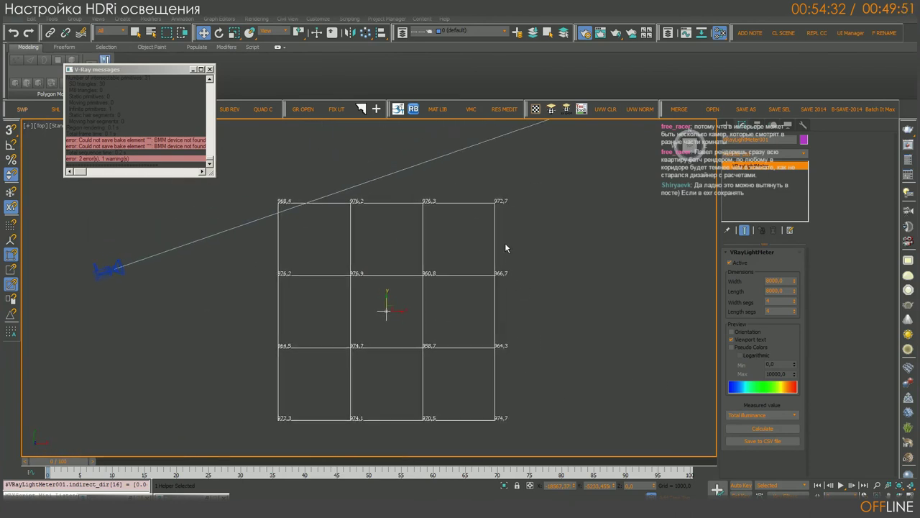
{"action": "scroll", "coordinate": [505, 248], "scroll_direction": "up", "scroll_amount": 2}
{"action": "scroll", "coordinate": [499, 230], "scroll_direction": "up", "scroll_amount": 2}
{"action": "scroll", "coordinate": [469, 264], "scroll_direction": "up", "scroll_amount": 2}
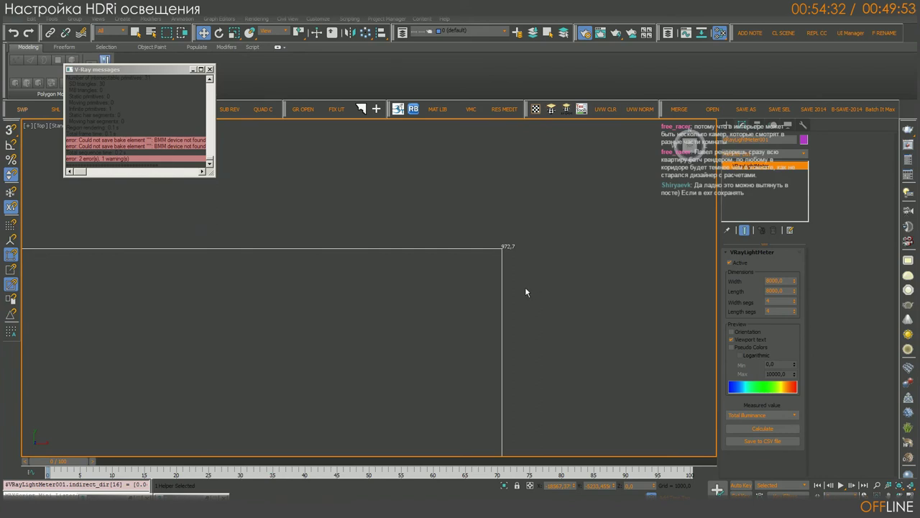
- Convert 1000 lux in the EV / Lux Converter, getting 8.5 EV
{"action": "mouse_move", "coordinate": [542, 284]}
{"action": "middle_mouse_down"}
{"action": "mouse_move", "coordinate": [556, 271]}
{"action": "mouse_move", "coordinate": [524, 265]}
{"action": "mouse_move", "coordinate": [518, 246]}
{"action": "mouse_move", "coordinate": [512, 130]}
{"action": "middle_mouse_up"}
{"action": "left_click", "coordinate": [379, 493]}
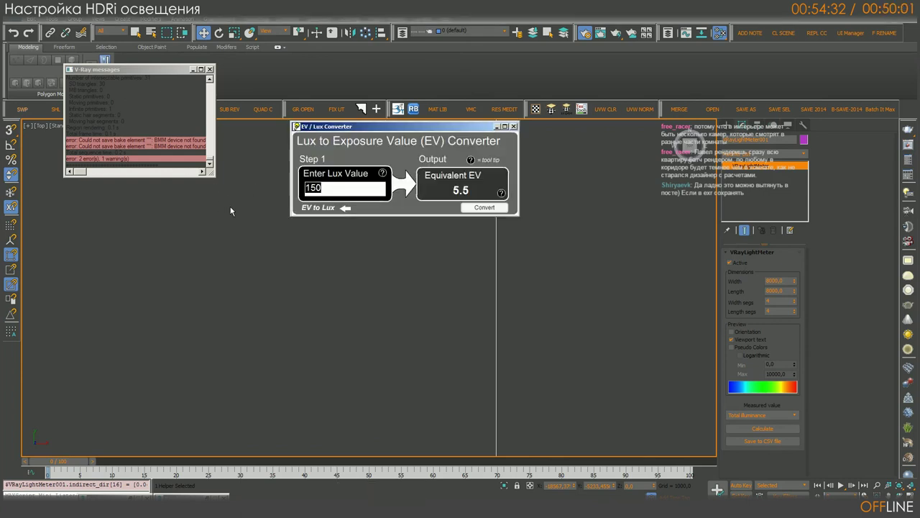
{"action": "type", "text": "100"}
{"action": "type", "text": "0"}
{"action": "left_click", "coordinate": [482, 207]}
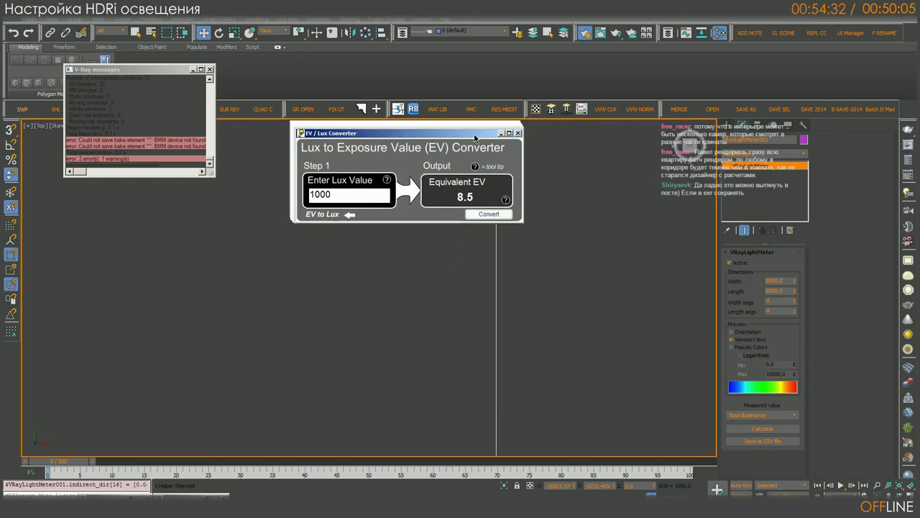
{"action": "left_click_drag", "start_coordinate": [472, 127], "coordinate": [493, 145]}
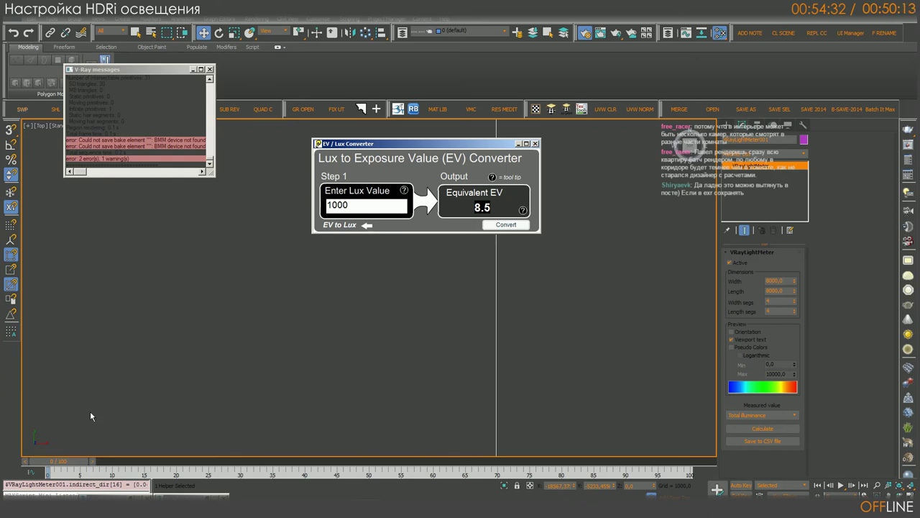
- Bring up the exposure-value reference chart exposure-value-table.jpg
{"action": "left_click", "coordinate": [43, 483]}
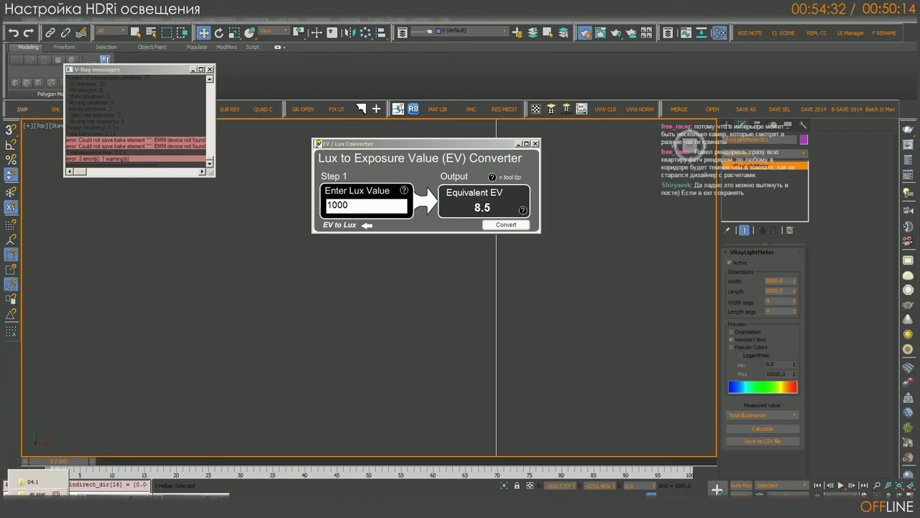
{"action": "left_click", "coordinate": [35, 483]}
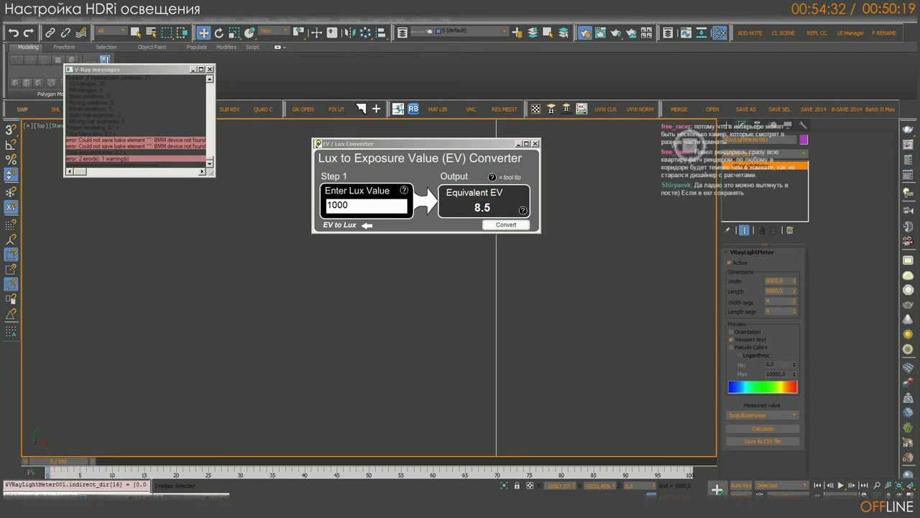
{"action": "key", "text": "alt+Tab"}
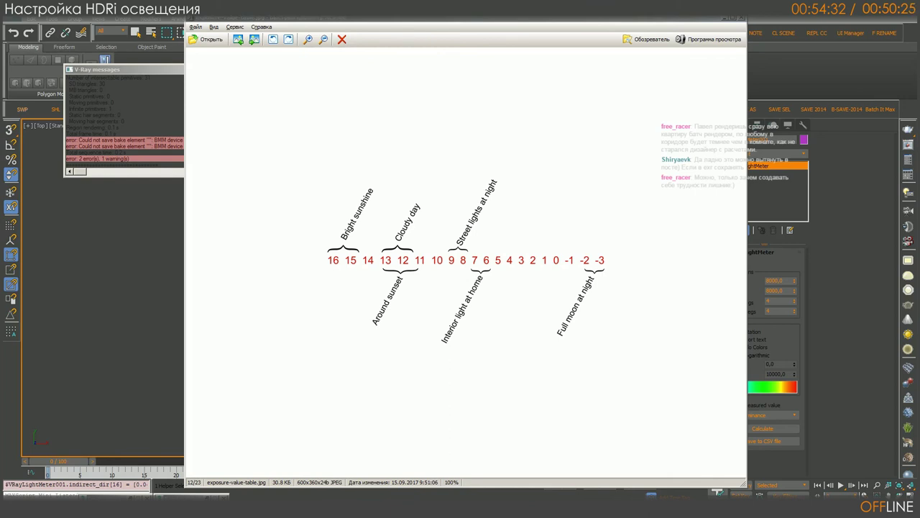
- Shift the EV chart window left and bring up the Excel lighting workbook
{"action": "left_click_drag", "start_coordinate": [633, 25], "coordinate": [572, 15]}
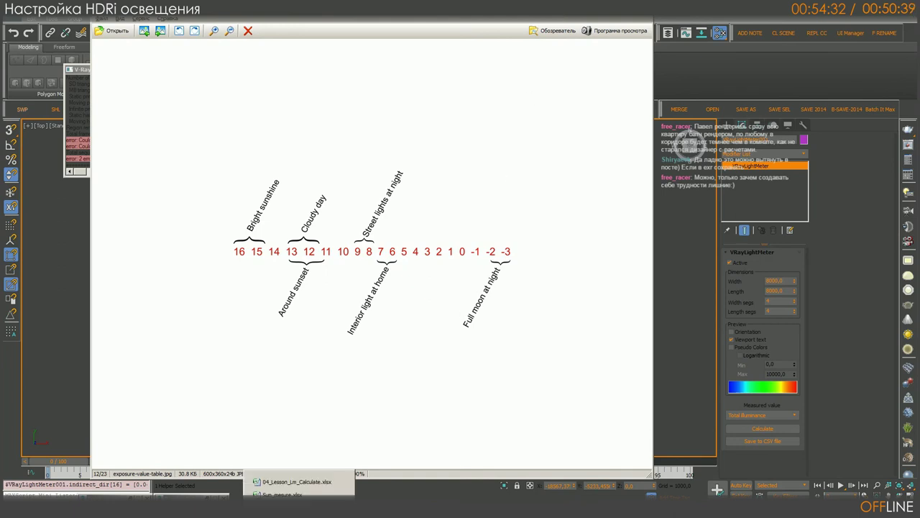
{"action": "left_click", "coordinate": [296, 482]}
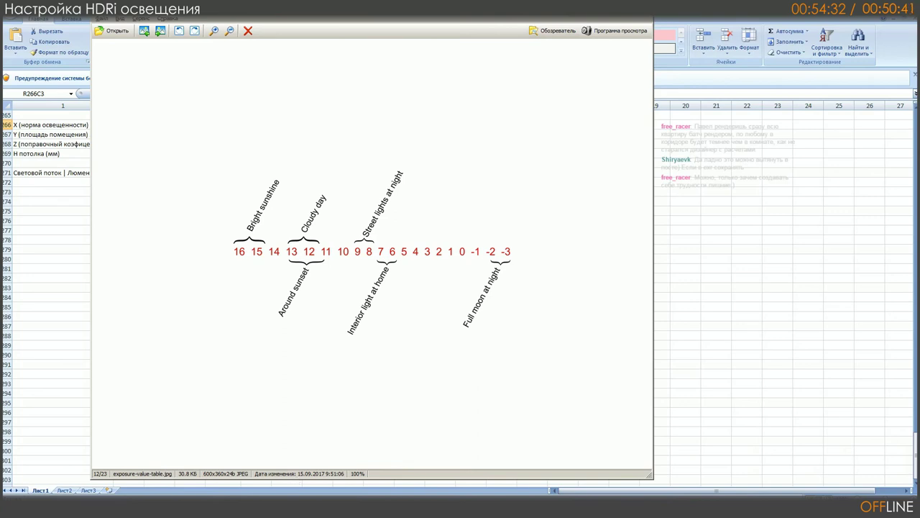
- Change room area R267C3 from 10 to 3 and check the 1080,00 flux formula in R271C3
{"action": "left_click", "coordinate": [630, 20]}
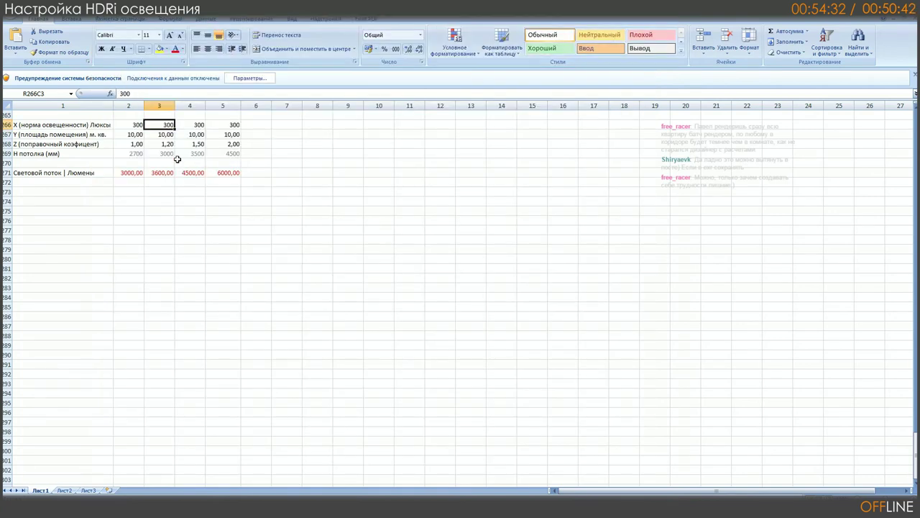
{"action": "left_click", "coordinate": [169, 136]}
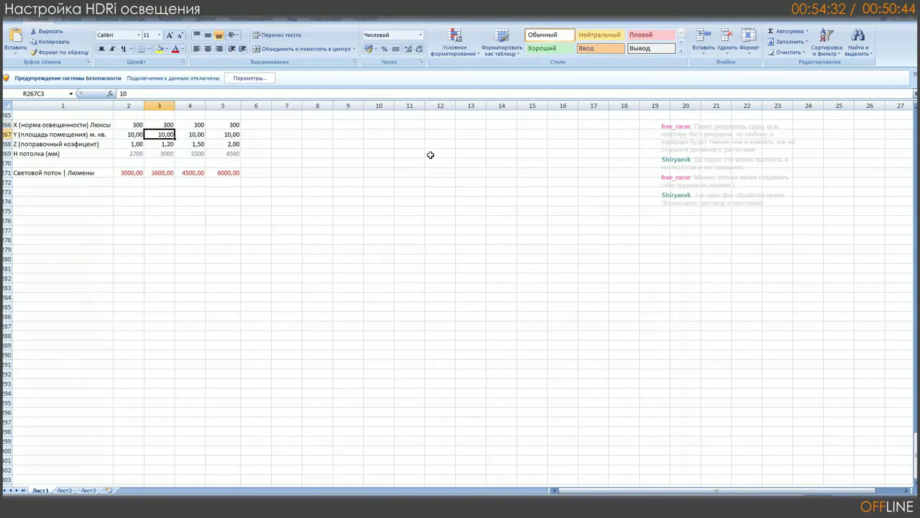
{"action": "type", "text": "3"}
{"action": "left_click", "coordinate": [169, 125]}
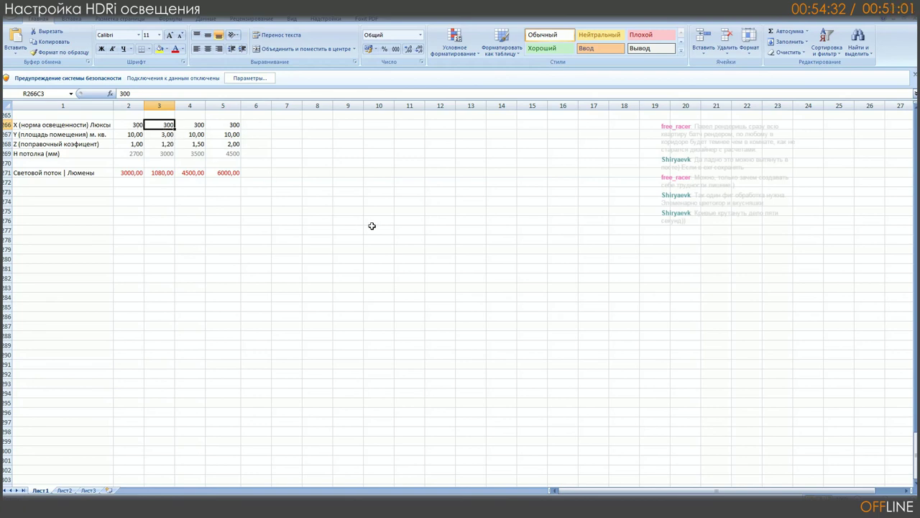
{"action": "left_click", "coordinate": [164, 135]}
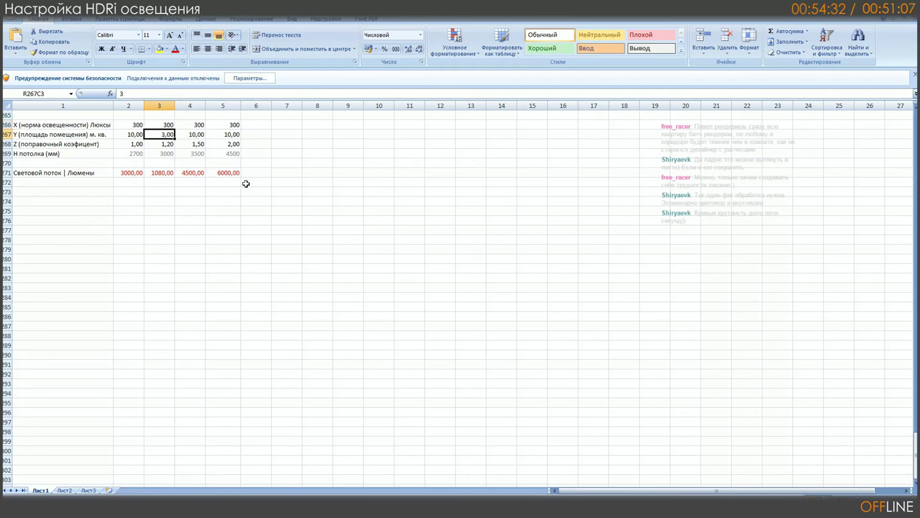
{"action": "left_click", "coordinate": [160, 173]}
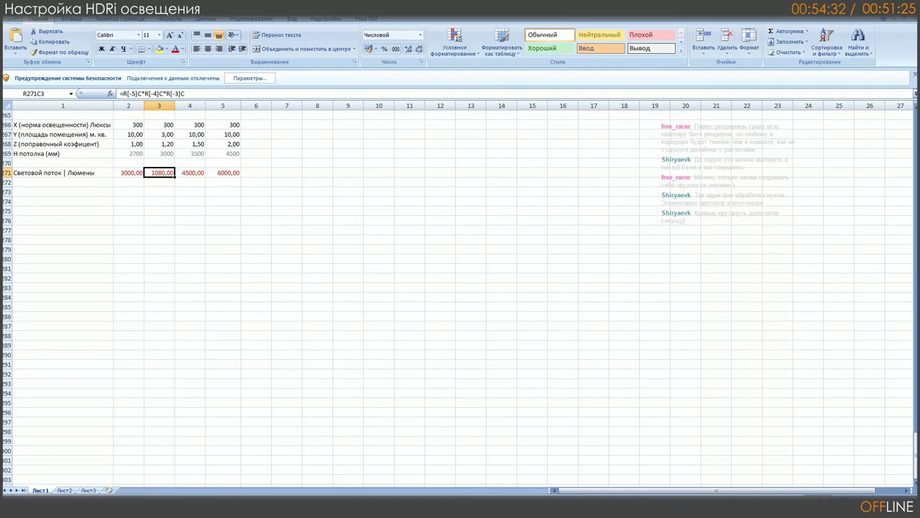
{"action": "key", "text": "alt+Tab"}
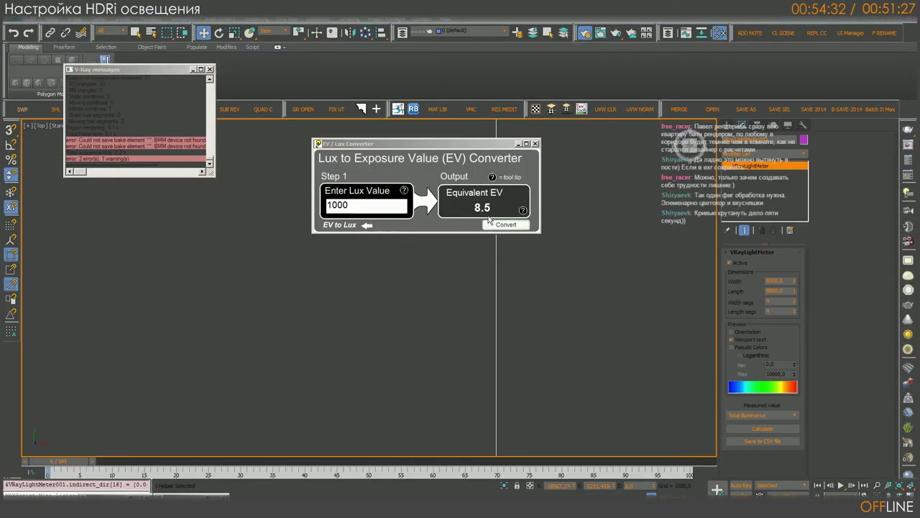
- Copy the dry_field_1k.hdr map onto VRayLight001's texture and recalculate the light meter grid
{"action": "double_click", "coordinate": [488, 204]}
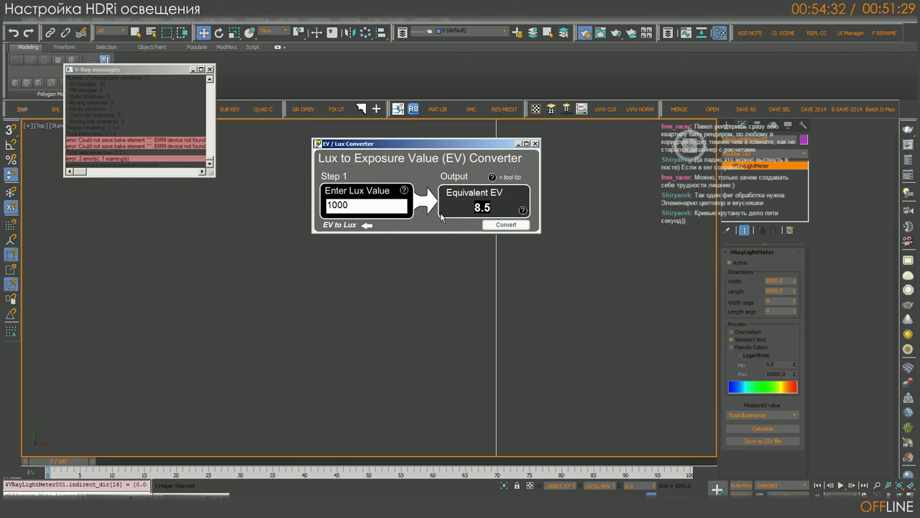
{"action": "left_click_drag", "start_coordinate": [424, 143], "coordinate": [189, 181]}
{"action": "left_click", "coordinate": [395, 253]}
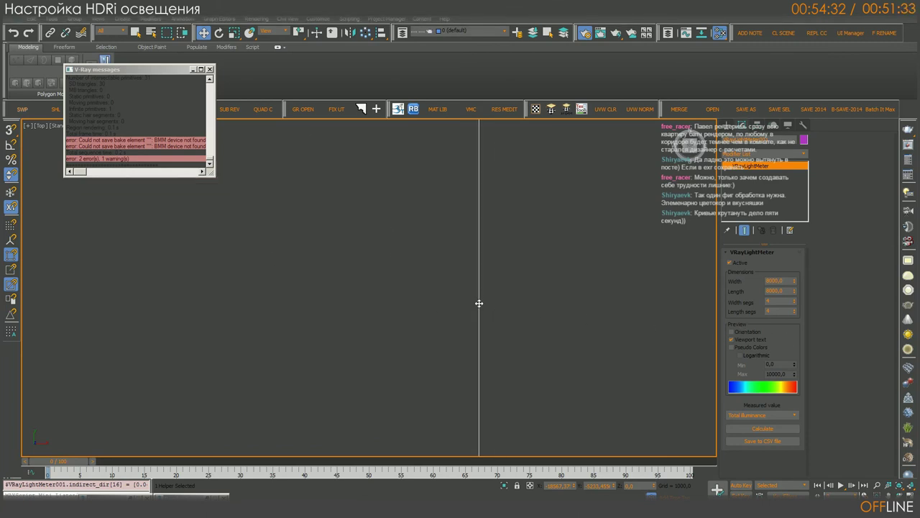
{"action": "middle_click_drag", "start_coordinate": [486, 308], "coordinate": [393, 314]}
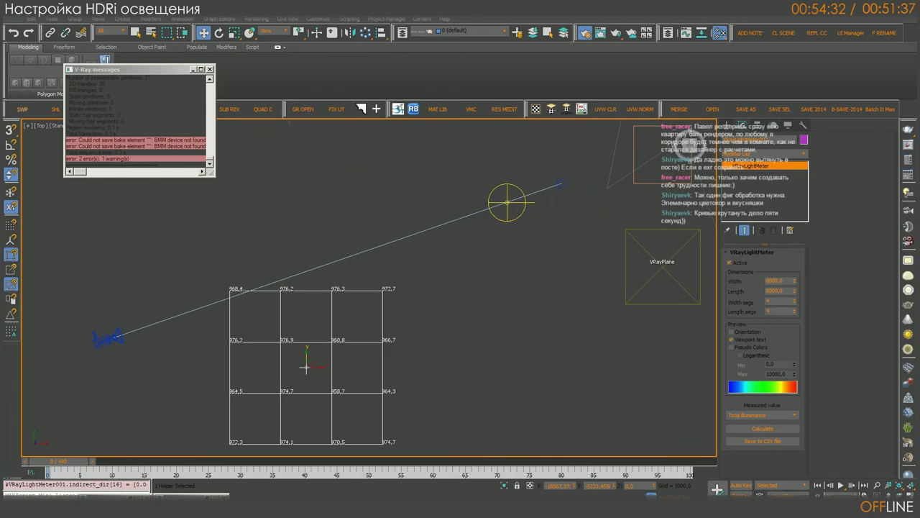
{"action": "left_click", "coordinate": [522, 292]}
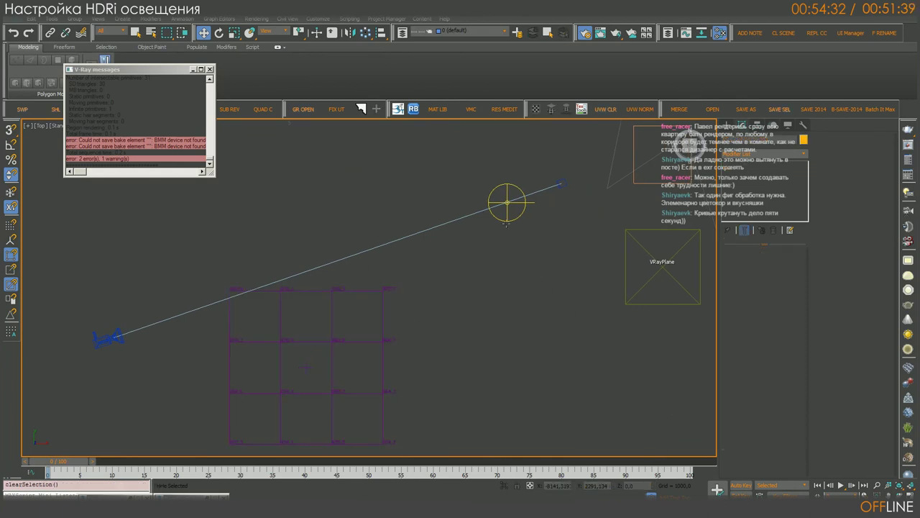
{"action": "left_click", "coordinate": [507, 202]}
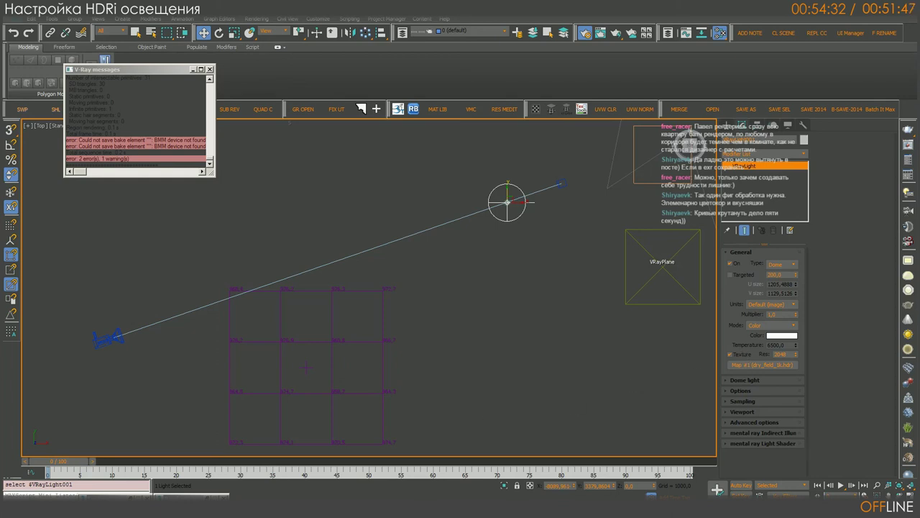
{"action": "left_click_drag", "start_coordinate": [747, 364], "coordinate": [654, 322]}
{"action": "left_click", "coordinate": [438, 281]}
{"action": "left_click", "coordinate": [386, 362]}
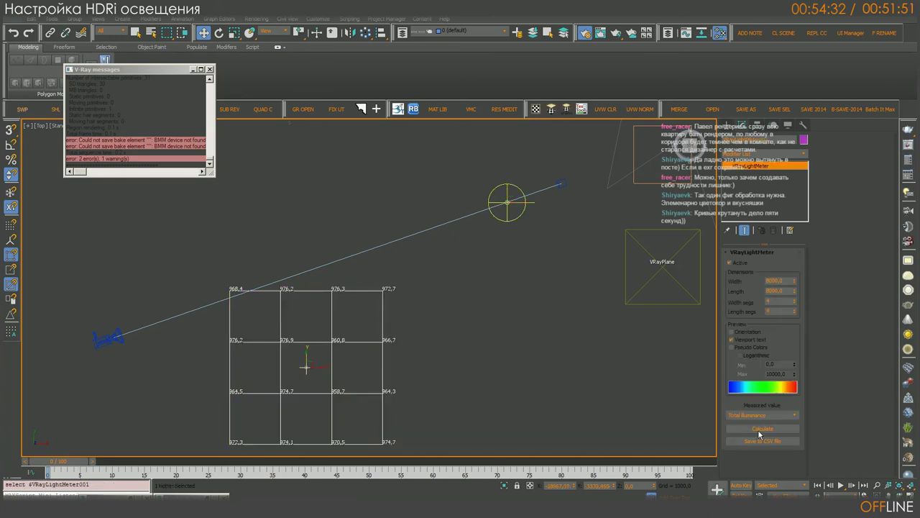
{"action": "left_click", "coordinate": [761, 430]}
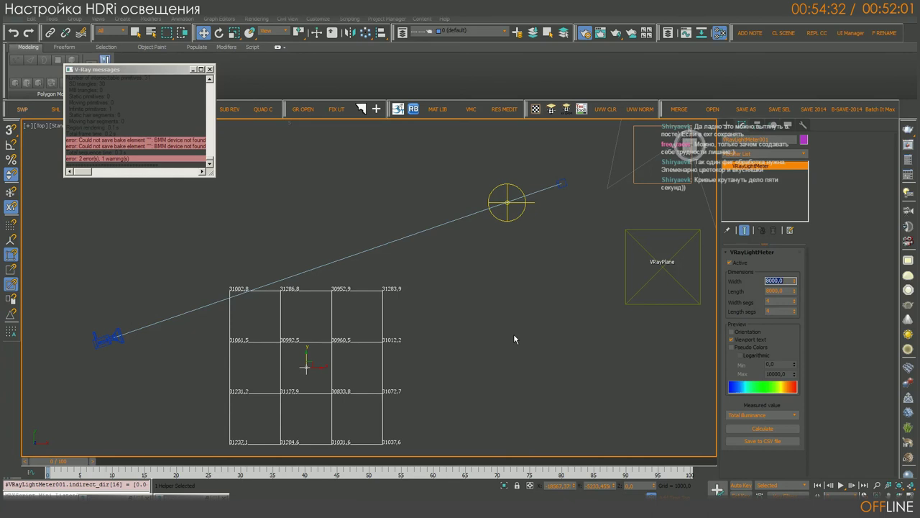
- Move the light meter grid right and zoom the Top view onto its ~31,000 lux readings
{"action": "mouse_move", "coordinate": [417, 320]}
{"action": "middle_mouse_down"}
{"action": "mouse_move", "coordinate": [513, 274]}
{"action": "mouse_move", "coordinate": [438, 275]}
{"action": "middle_mouse_up"}
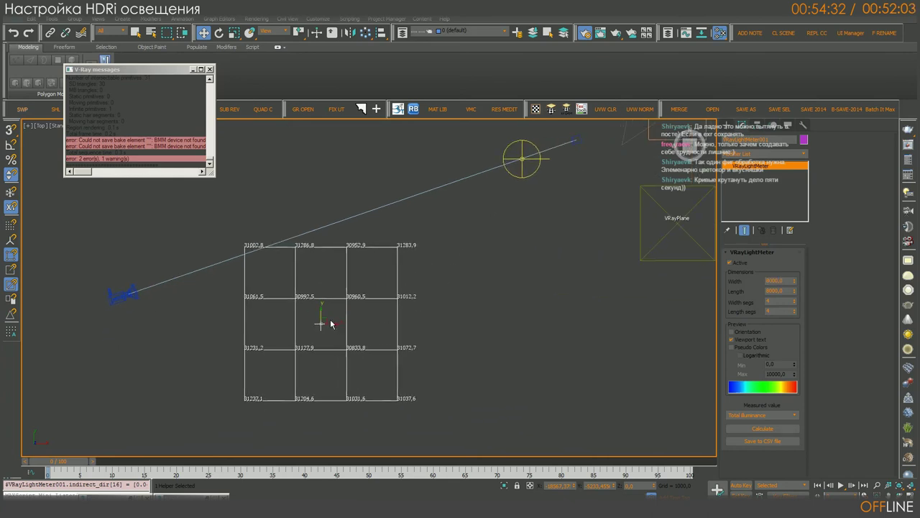
{"action": "mouse_move", "coordinate": [331, 322]}
{"action": "left_mouse_down"}
{"action": "mouse_move", "coordinate": [405, 332]}
{"action": "mouse_move", "coordinate": [470, 319]}
{"action": "left_mouse_up"}
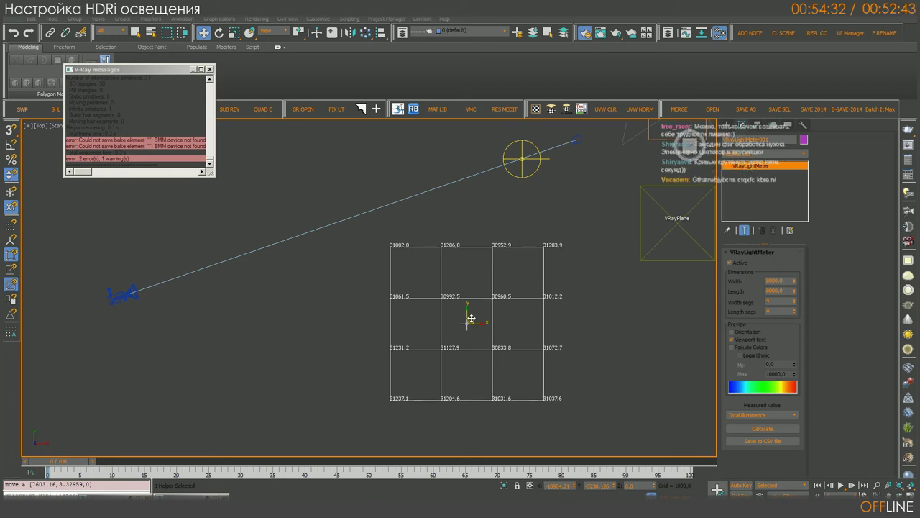
{"action": "middle_click_drag", "start_coordinate": [523, 311], "coordinate": [505, 307]}
{"action": "scroll", "coordinate": [506, 306], "scroll_direction": "up", "scroll_amount": 5}
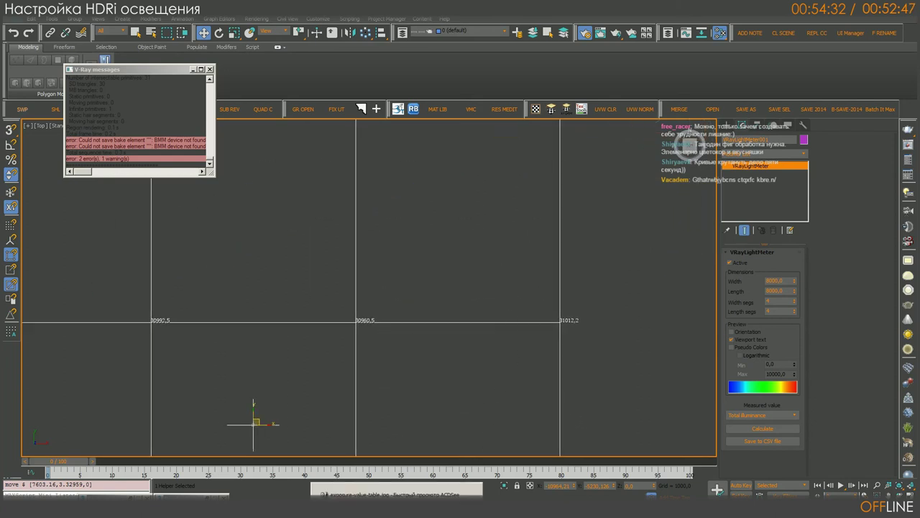
- Convert 31000 lux to 13.5 EV, then minimize the converter and zoom out
{"action": "double_click", "coordinate": [137, 244]}
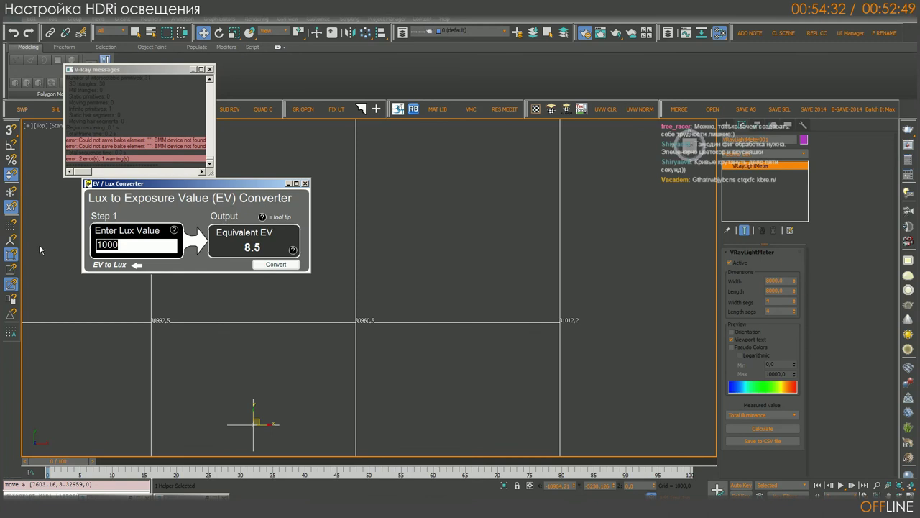
{"action": "type", "text": "31000"}
{"action": "left_click", "coordinate": [276, 264]}
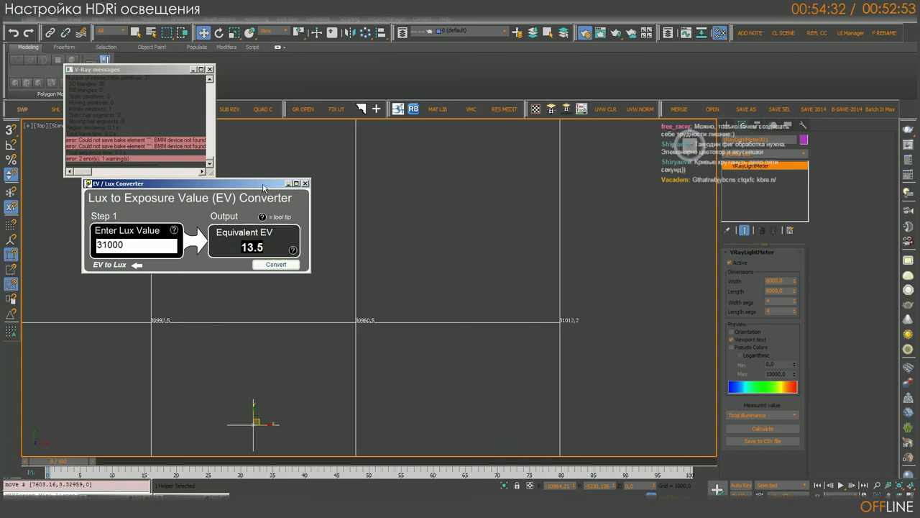
{"action": "left_click_drag", "start_coordinate": [265, 183], "coordinate": [499, 165]}
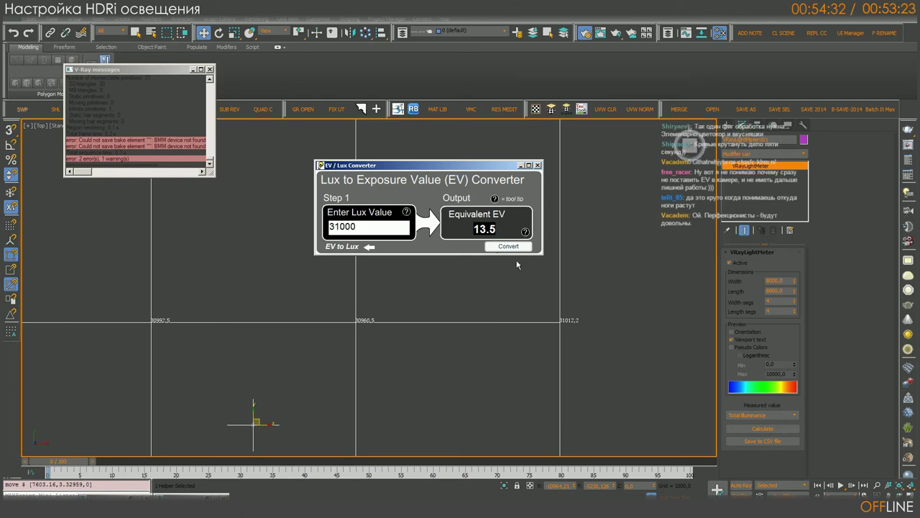
{"action": "left_click", "coordinate": [521, 165]}
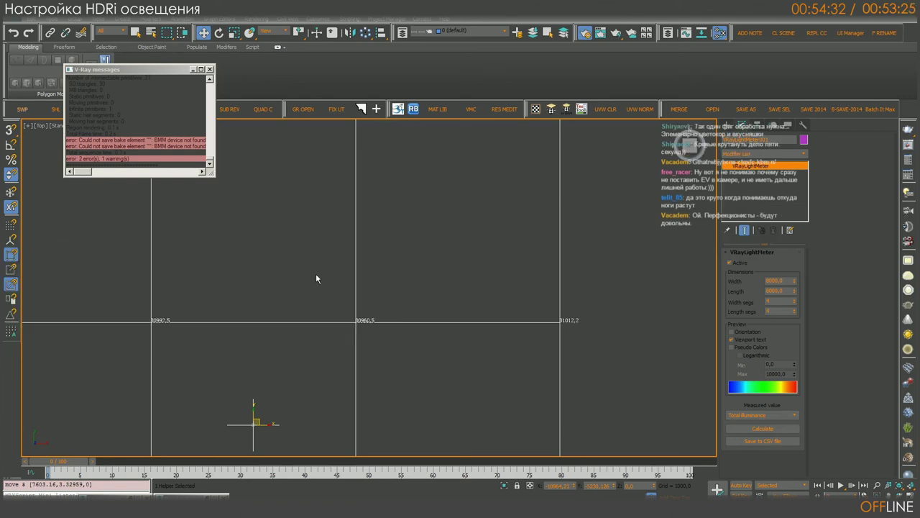
{"action": "mouse_move", "coordinate": [315, 273]}
{"action": "middle_mouse_down"}
{"action": "mouse_move", "coordinate": [359, 261]}
{"action": "mouse_move", "coordinate": [346, 345]}
{"action": "middle_mouse_up"}
- Set VRayLight001's texture to a VRaySky map and make Sun001's sunlight active
{"action": "scroll", "coordinate": [359, 262], "scroll_direction": "down", "scroll_amount": 8}
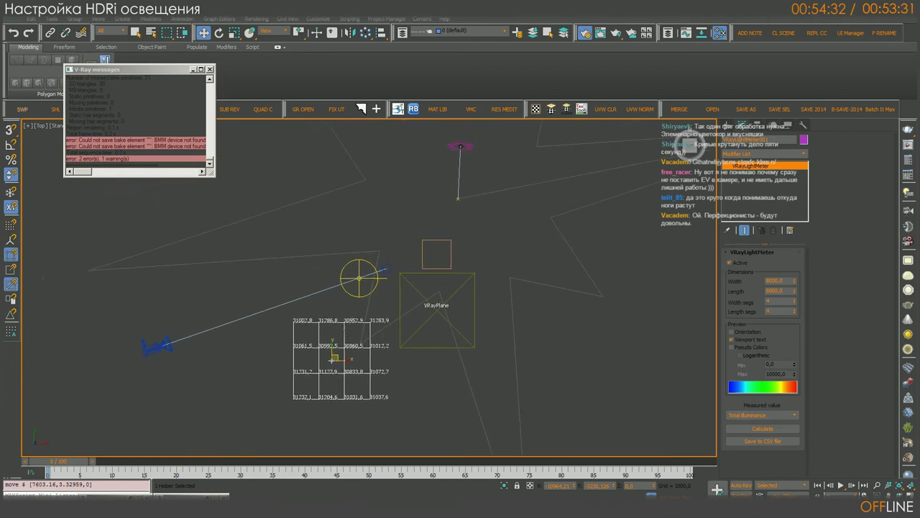
{"action": "left_click", "coordinate": [362, 279]}
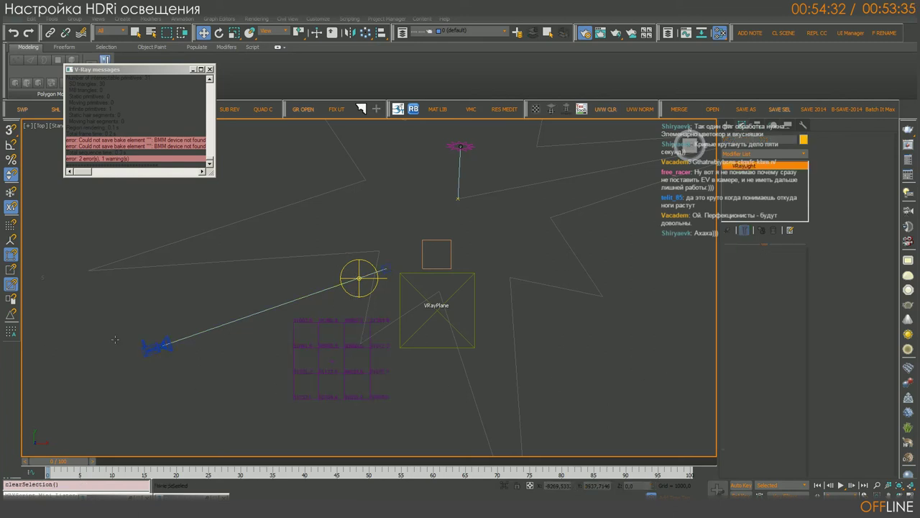
{"action": "left_click", "coordinate": [359, 277]}
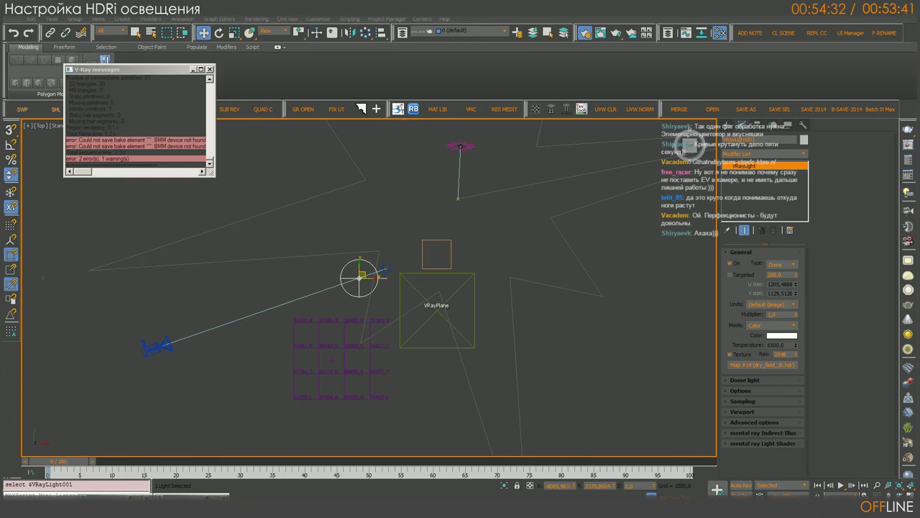
{"action": "left_click", "coordinate": [438, 281]}
{"action": "mouse_move", "coordinate": [506, 208]}
{"action": "middle_mouse_down"}
{"action": "mouse_move", "coordinate": [504, 276]}
{"action": "mouse_move", "coordinate": [458, 258]}
{"action": "middle_mouse_up"}
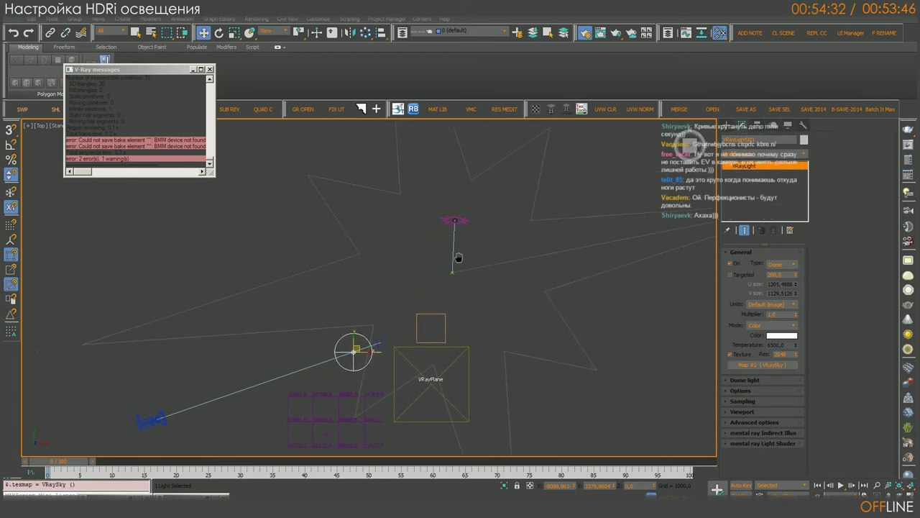
{"action": "left_click", "coordinate": [455, 220]}
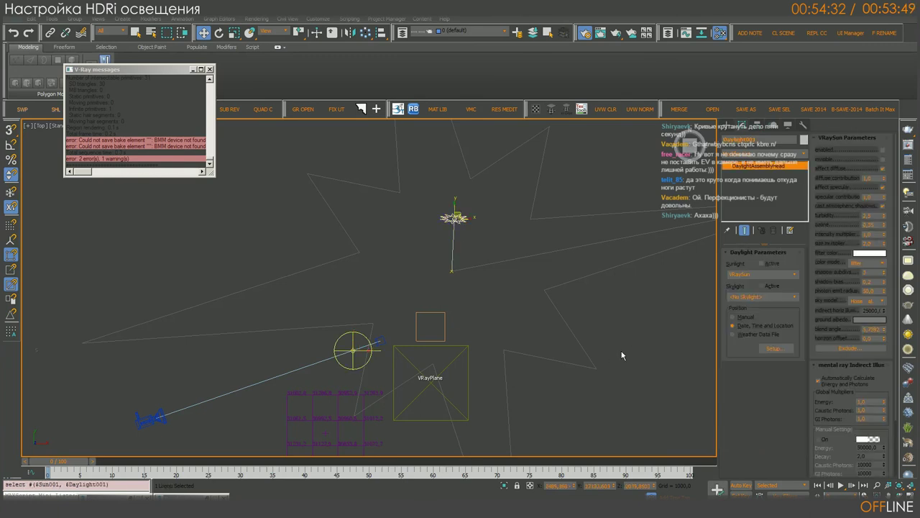
{"action": "left_click", "coordinate": [763, 264]}
{"action": "left_click", "coordinate": [361, 446]}
- Recalculate VRayLightMeter001 so the grid reads about 35,000 lux
{"action": "key", "text": "z"}
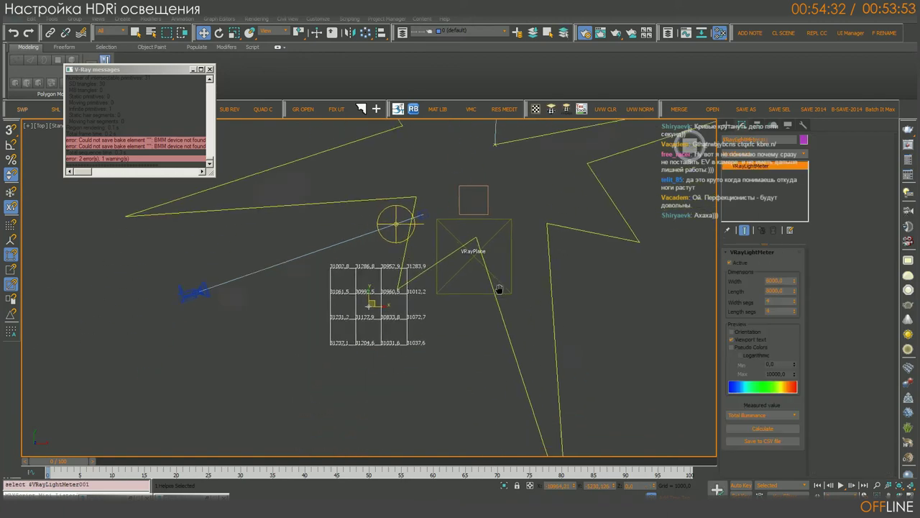
{"action": "left_click", "coordinate": [764, 428]}
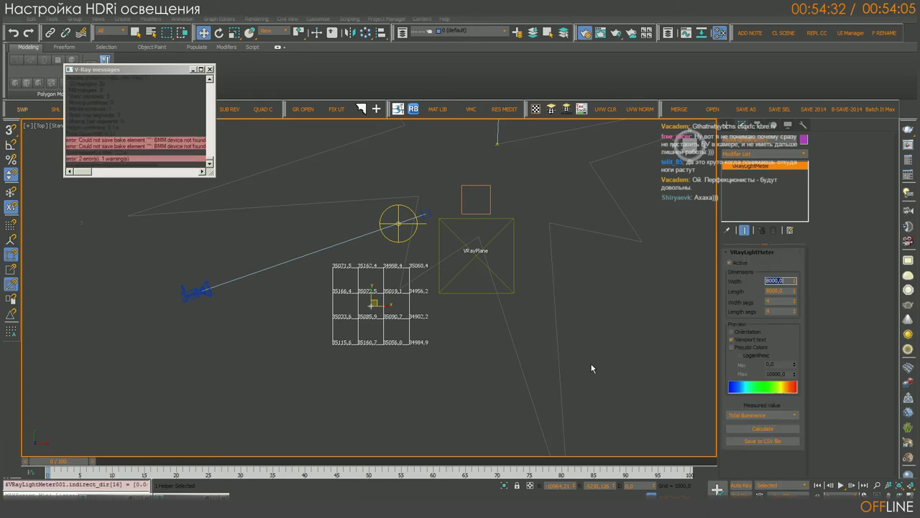
{"action": "key", "text": "z"}
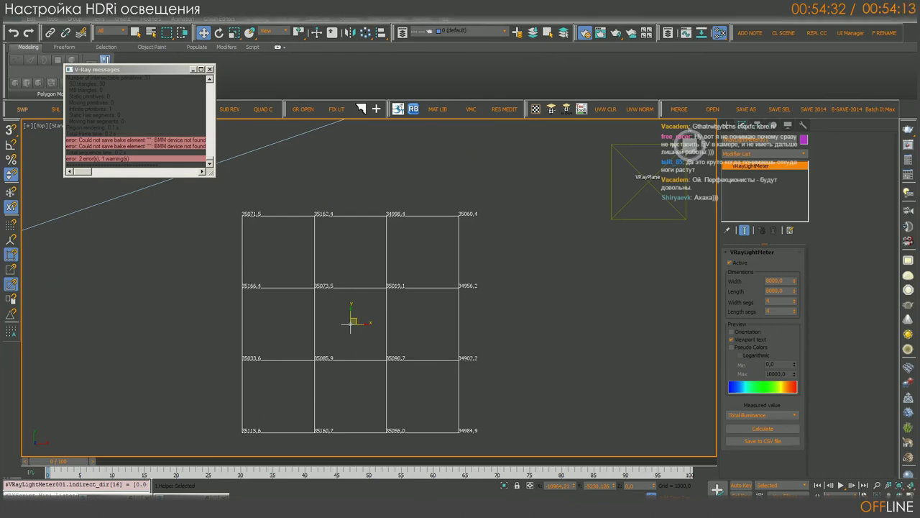
- Change the converter's lux value from 31000 to 35000
{"action": "key", "text": "alt+Tab"}
{"action": "left_click_drag", "start_coordinate": [380, 160], "coordinate": [386, 159]}
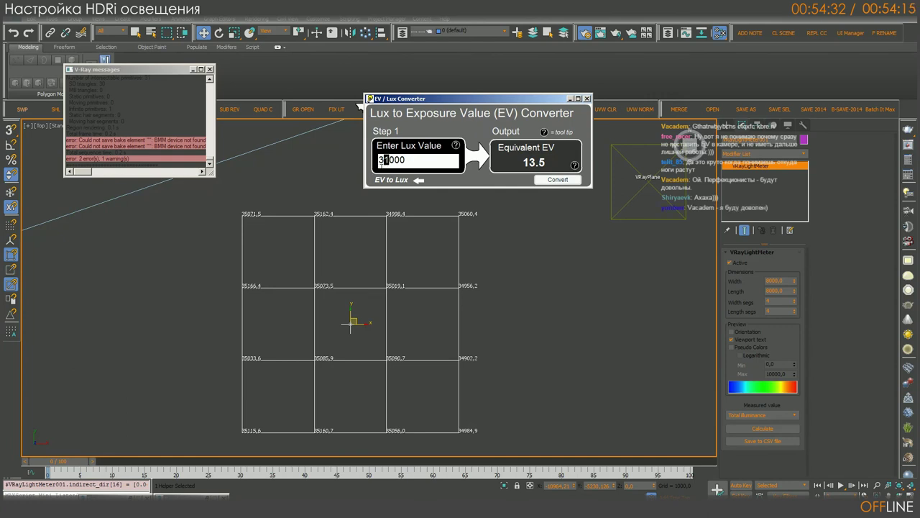
{"action": "type", "text": "5"}
{"action": "left_click_drag", "start_coordinate": [436, 159], "coordinate": [361, 160]}
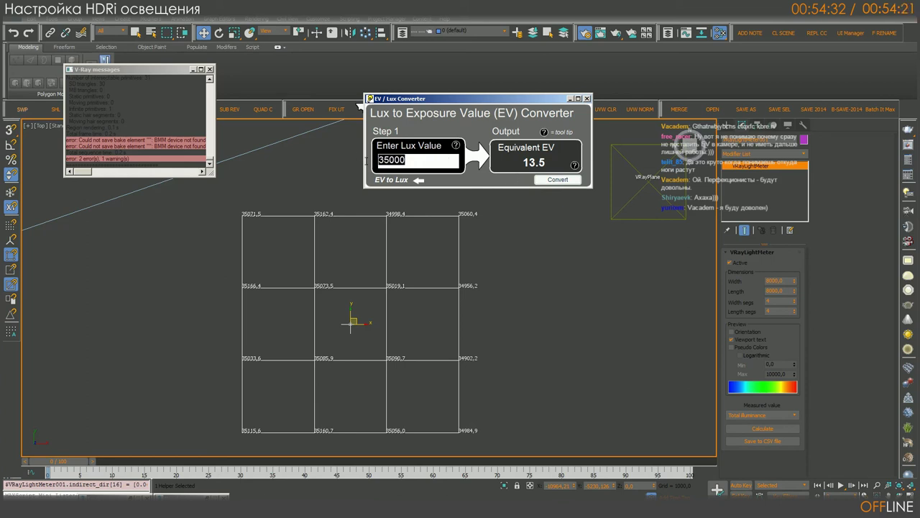